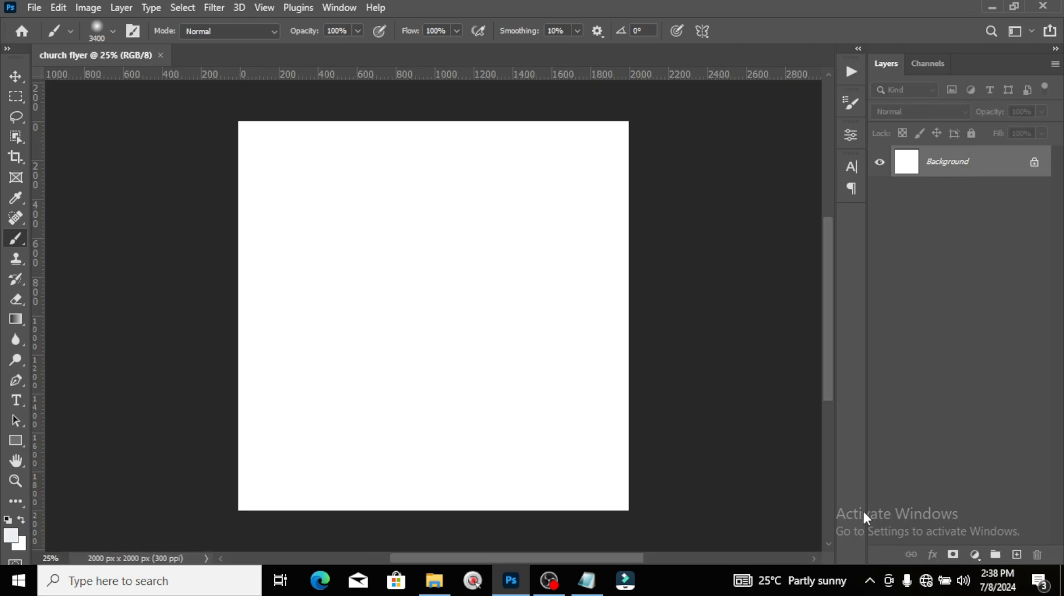
Step: Add a 10-column by 10-row guide layout to the canvas and switch to the Move tool
{"action": "left_click", "coordinate": [264, 7]}
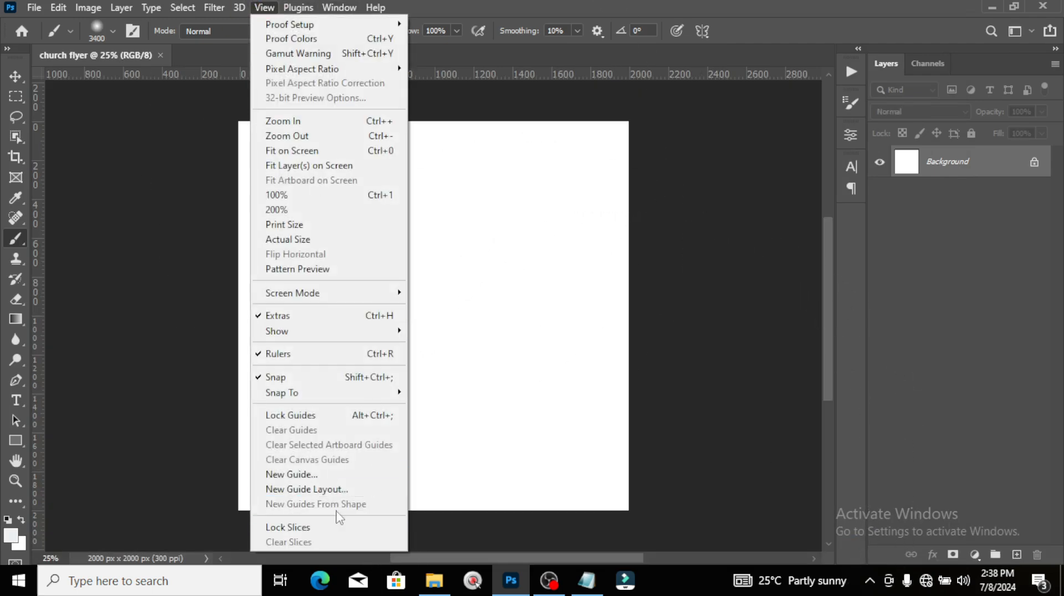
{"action": "left_click", "coordinate": [337, 491]}
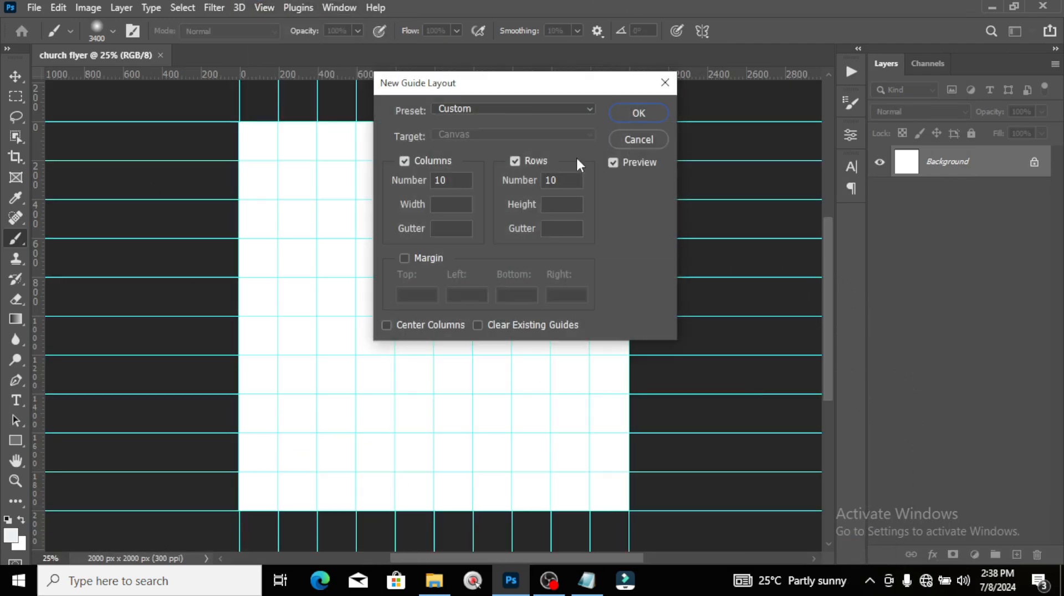
{"action": "left_click", "coordinate": [637, 113]}
{"action": "key", "text": "v"}
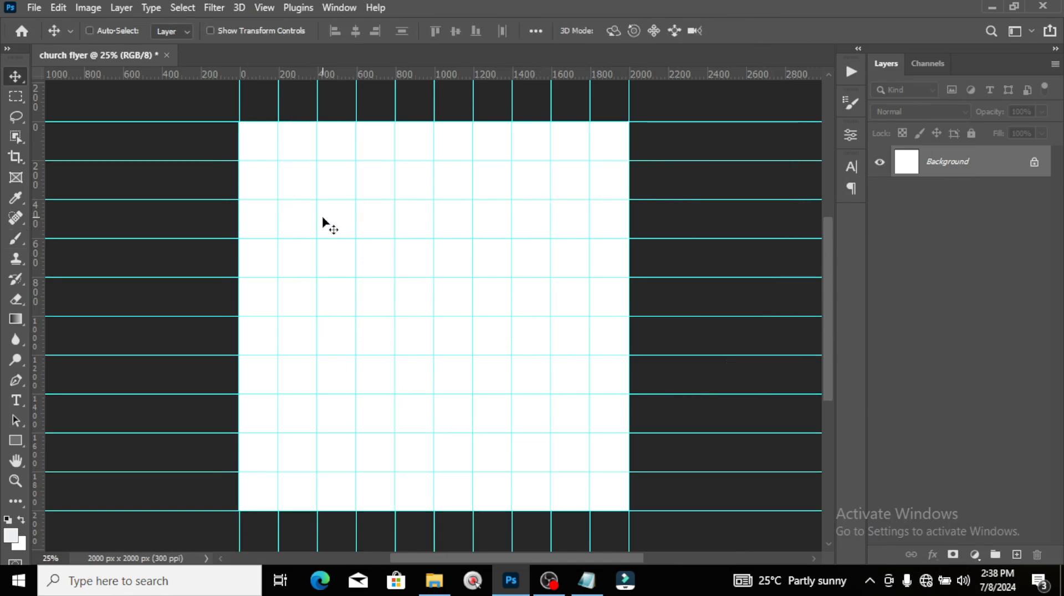
{"action": "left_click", "coordinate": [435, 580]}
Step: Drag the BG copy 2 gate image into the flyer and scale it to cover the canvas
{"action": "left_click_drag", "start_coordinate": [258, 127], "coordinate": [524, 310]}
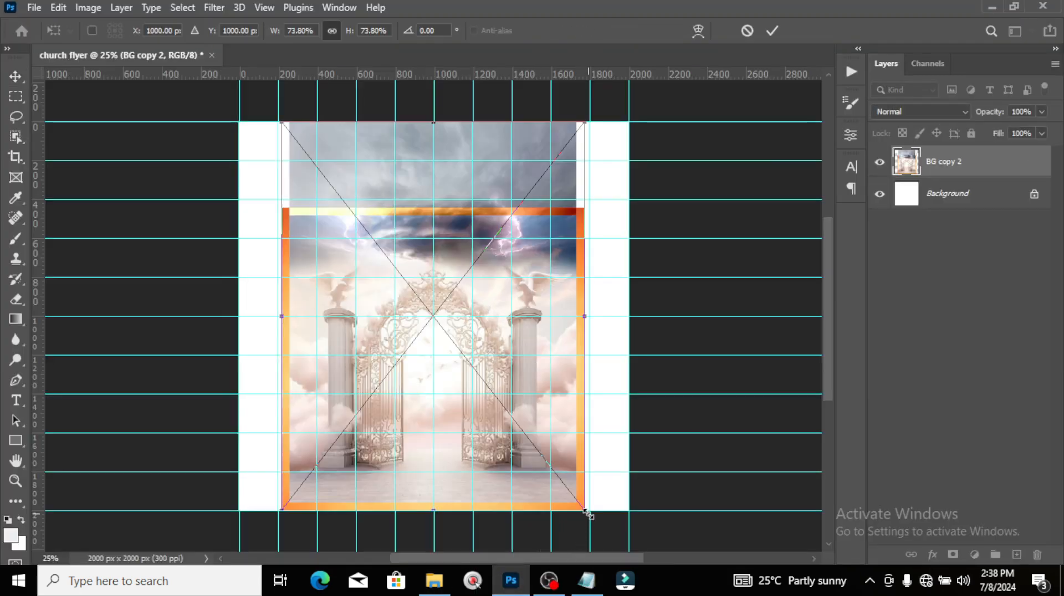
{"action": "left_click_drag", "start_coordinate": [585, 511], "coordinate": [584, 362]}
{"action": "scroll", "coordinate": [479, 351], "scroll_direction": "up", "scroll_amount": 5}
{"action": "key", "text": "ctrl+z"}
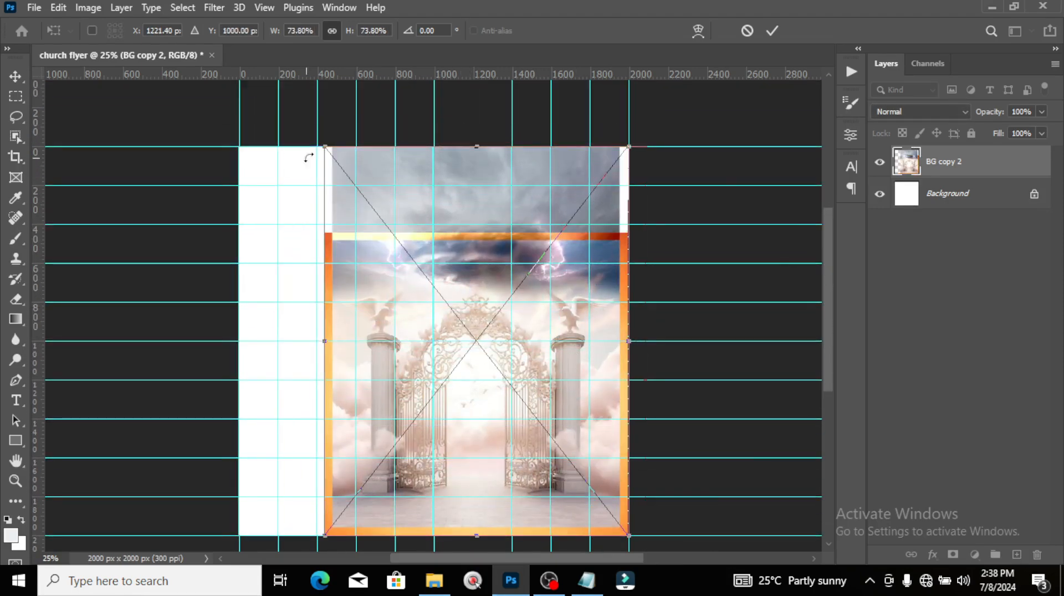
{"action": "left_click_drag", "start_coordinate": [324, 146], "coordinate": [194, 92]}
{"action": "scroll", "coordinate": [422, 310], "scroll_direction": "down", "scroll_amount": 3}
{"action": "left_click_drag", "start_coordinate": [629, 487], "coordinate": [639, 505]}
{"action": "scroll", "coordinate": [433, 305], "scroll_direction": "up", "scroll_amount": 4}
{"action": "left_click_drag", "start_coordinate": [230, 102], "coordinate": [221, 103]}
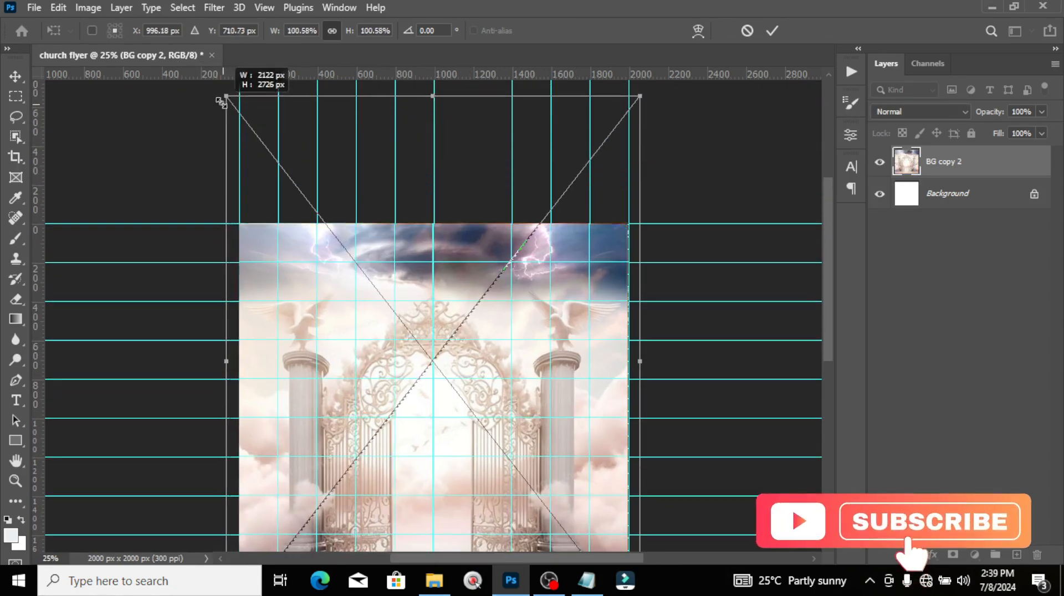
{"action": "key", "text": "Return"}
Step: Fit the flyer in view, hide the guides, and add an empty layer above the image
{"action": "key", "text": "ctrl+0"}
{"action": "key", "text": "ctrl+semicolon"}
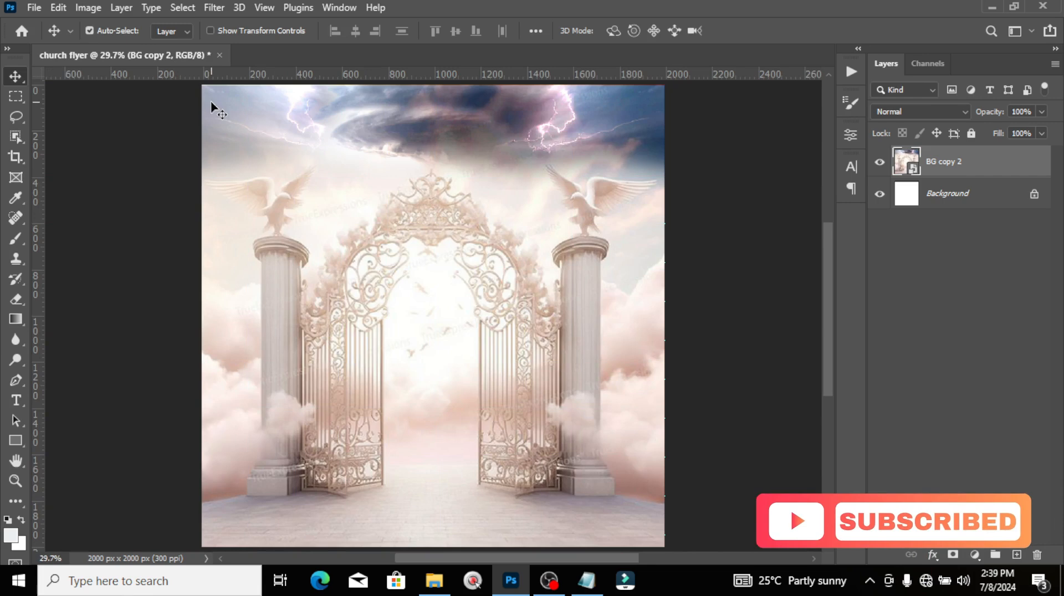
{"action": "key", "text": "ctrl+minus"}
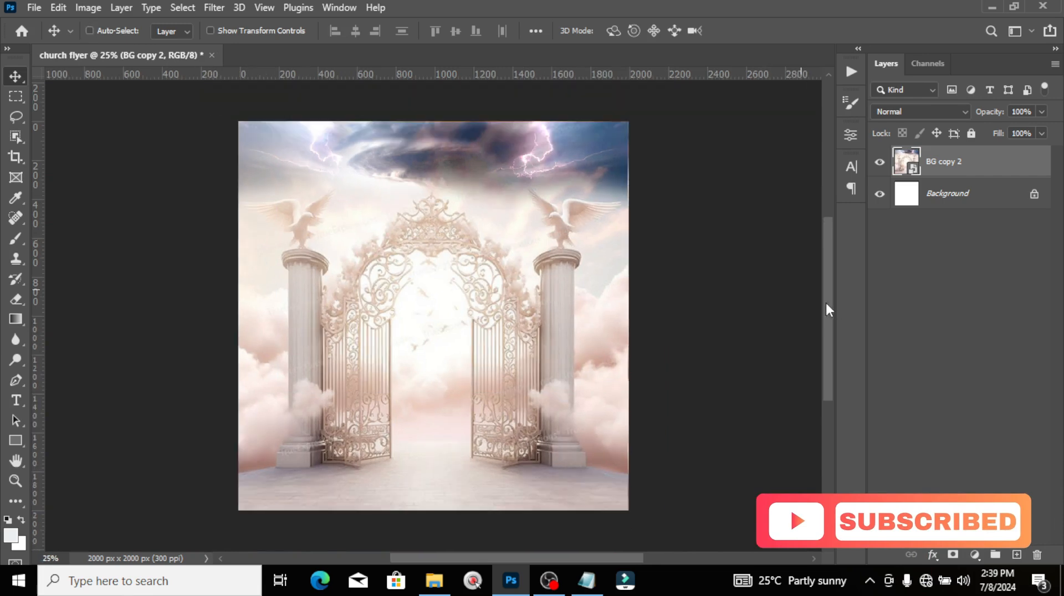
{"action": "left_click", "coordinate": [1017, 554]}
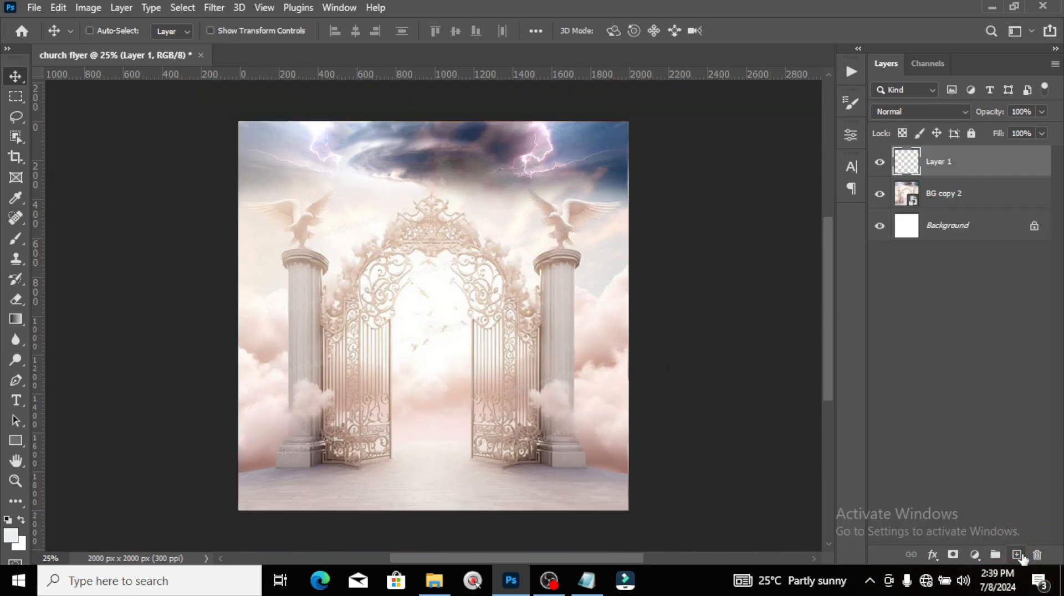
Step: Paint a soft white glow over the gate opening with a 900 px brush
{"action": "left_click", "coordinate": [16, 239]}
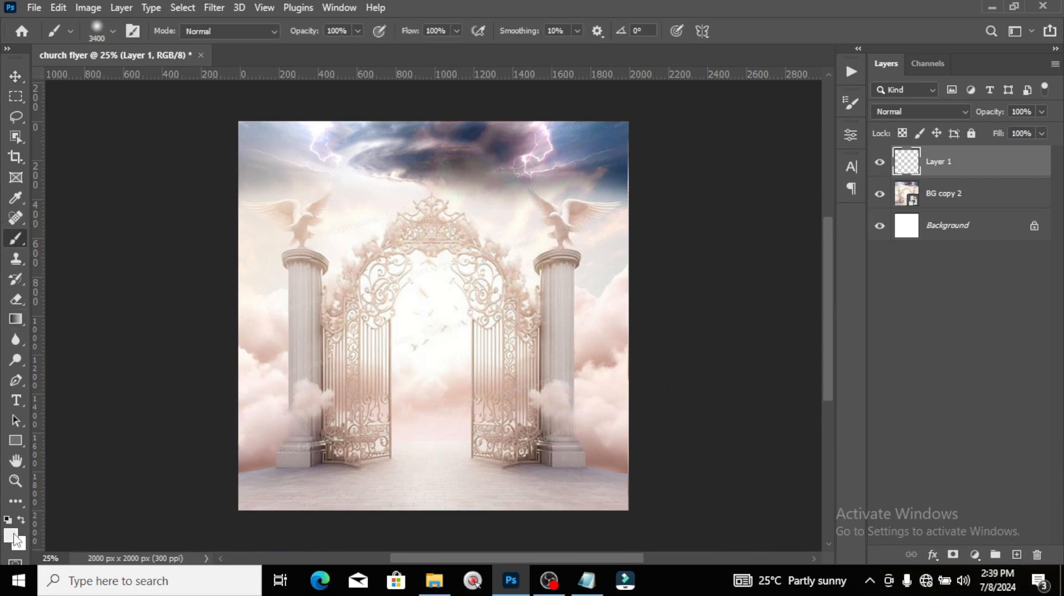
{"action": "key", "text": "bracketleft"}
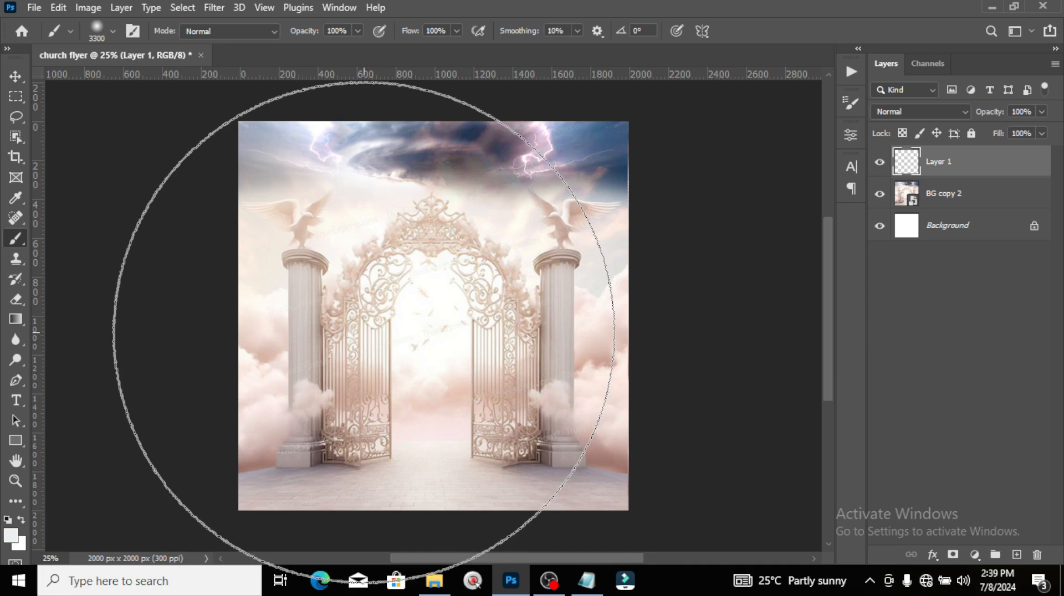
{"action": "key", "text": "bracketleft"}
{"action": "key", "text": "bracketleft"}
{"action": "key", "text": "bracketleft"}
{"action": "key", "text": "bracketleft"}
{"action": "key", "text": "bracketleft"}
{"action": "key", "text": "bracketleft"}
{"action": "key", "text": "bracketleft"}
{"action": "key", "text": "bracketleft"}
{"action": "key", "text": "bracketleft"}
{"action": "key", "text": "bracketleft"}
{"action": "key", "text": "bracketleft"}
{"action": "key", "text": "bracketleft"}
{"action": "key", "text": "bracketleft"}
{"action": "key", "text": "bracketleft"}
{"action": "key", "text": "bracketleft"}
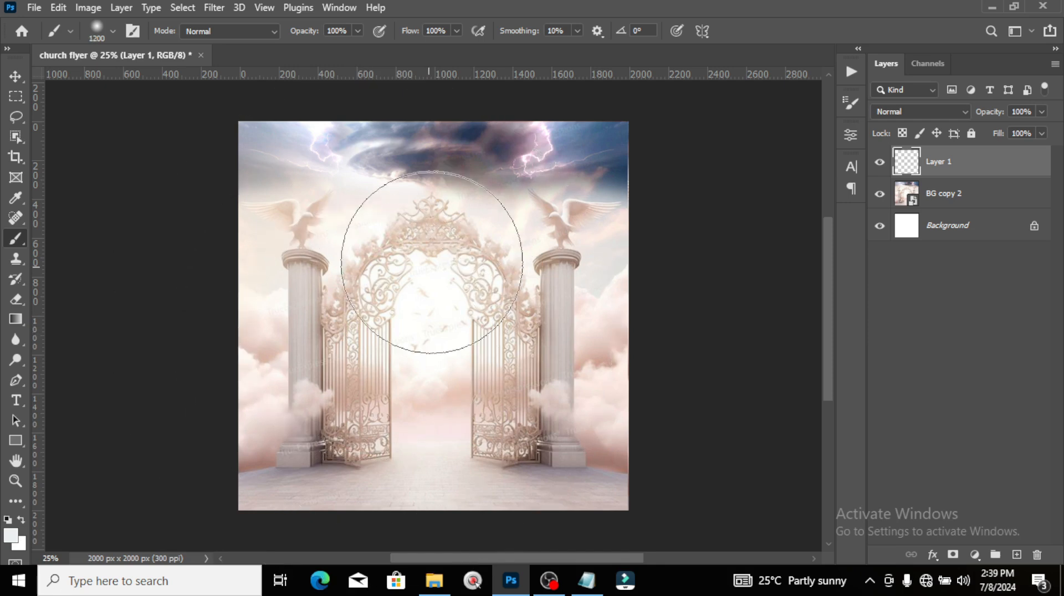
{"action": "key", "text": "bracketleft"}
{"action": "key", "text": "bracketleft"}
{"action": "key", "text": "bracketleft"}
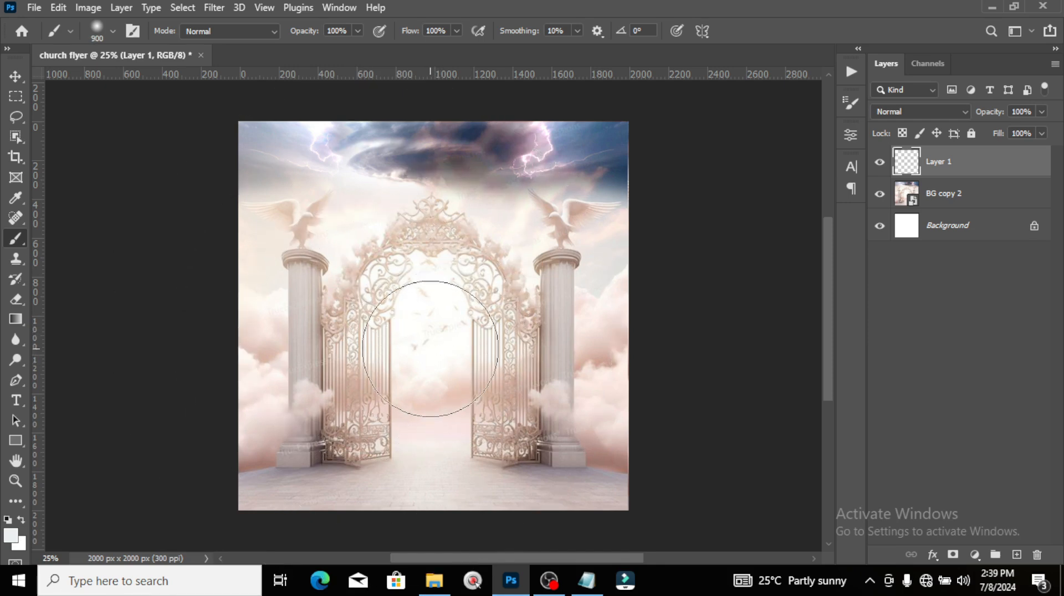
{"action": "mouse_move", "coordinate": [427, 444]}
{"action": "left_mouse_down"}
{"action": "mouse_move", "coordinate": [428, 545]}
{"action": "mouse_move", "coordinate": [456, 422]}
{"action": "mouse_move", "coordinate": [445, 263]}
{"action": "mouse_move", "coordinate": [429, 425]}
{"action": "left_mouse_up"}
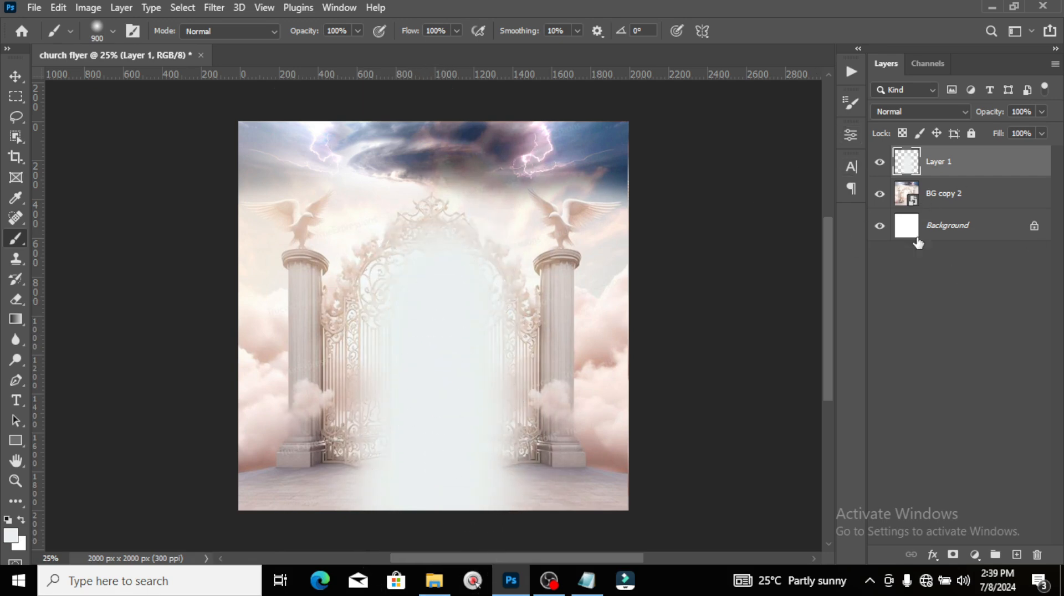
Step: Group the glow layer and gate image layer and name the group 'BG'
{"action": "left_click", "coordinate": [951, 173]}
{"action": "left_click", "coordinate": [945, 200], "text": "shift"}
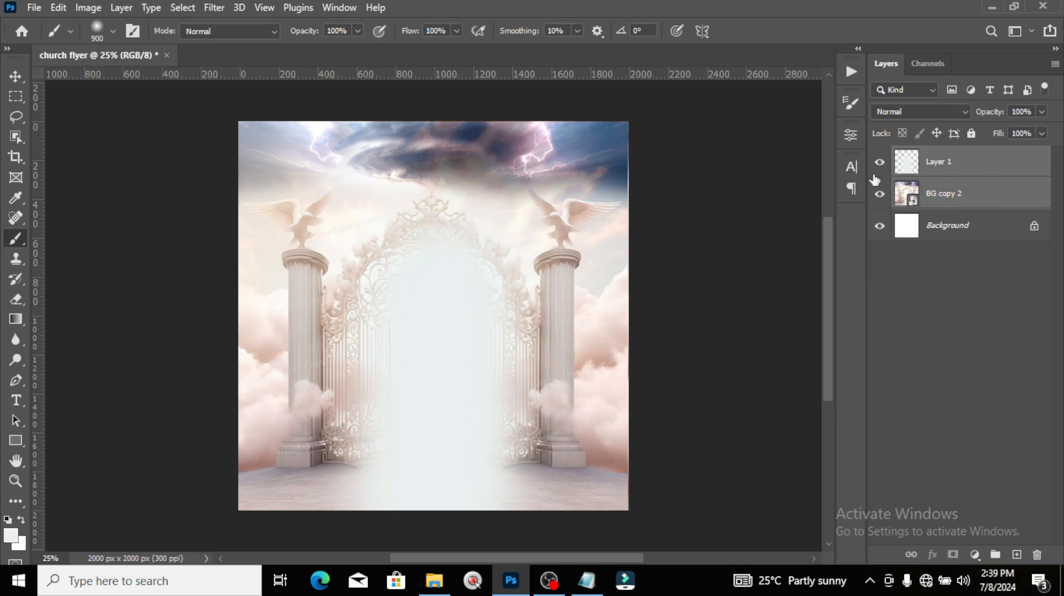
{"action": "key", "text": "ctrl+g"}
{"action": "double_click", "coordinate": [941, 157]}
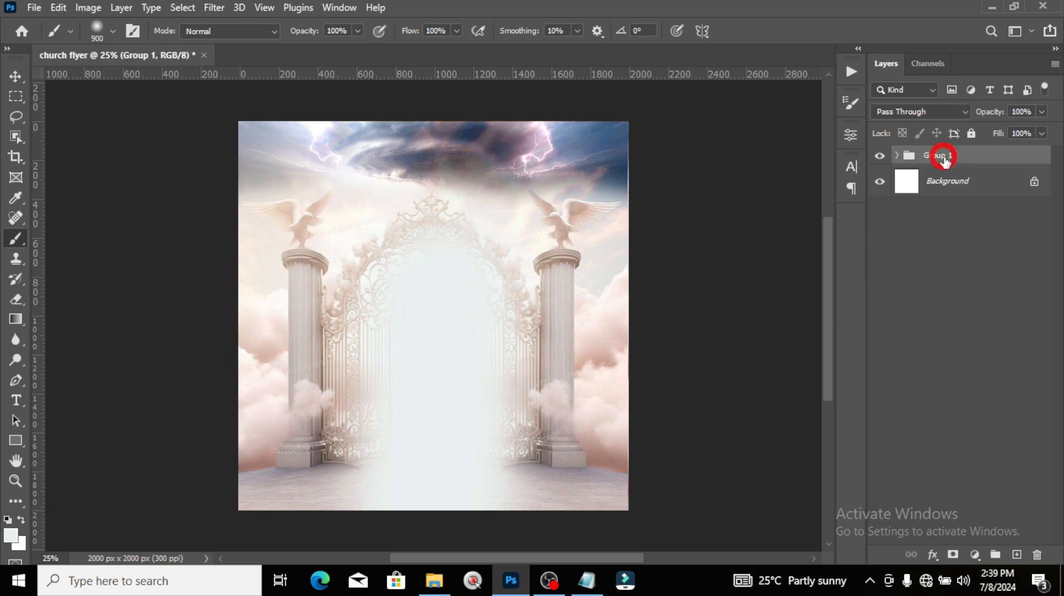
{"action": "type", "text": "BG"}
{"action": "key", "text": "Return"}
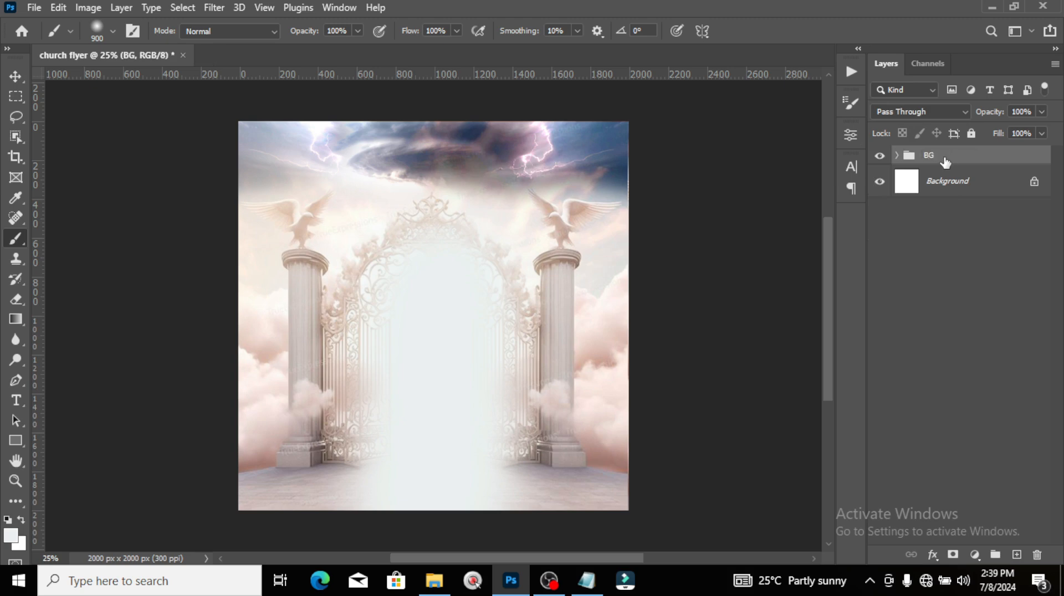
Step: Add a text layer with 'the storm' pasted from the notes
{"action": "key", "text": "t"}
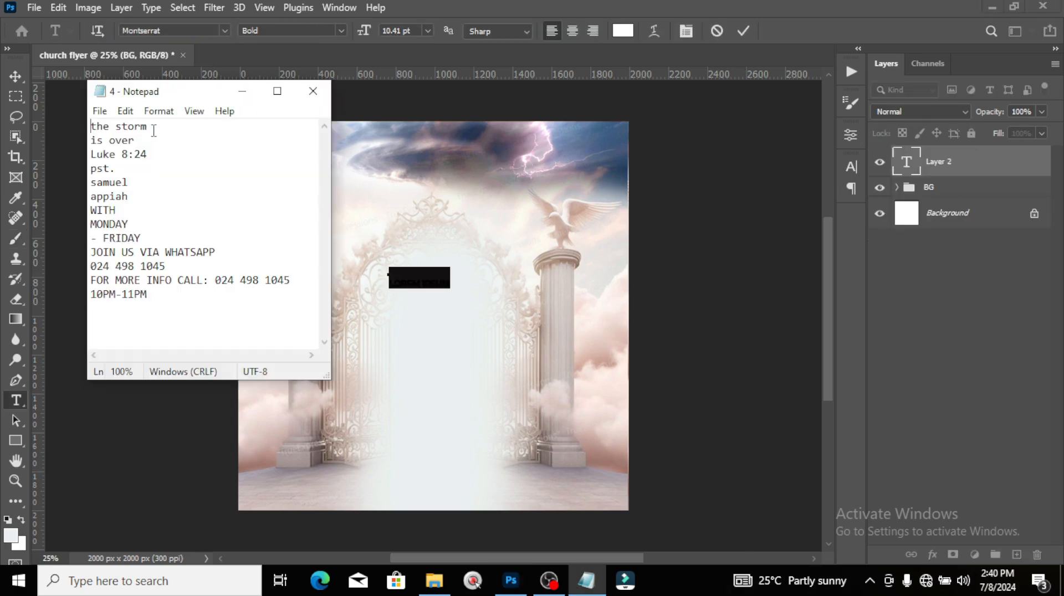
{"action": "left_click_drag", "start_coordinate": [154, 130], "coordinate": [81, 125]}
{"action": "key", "text": "ctrl+c"}
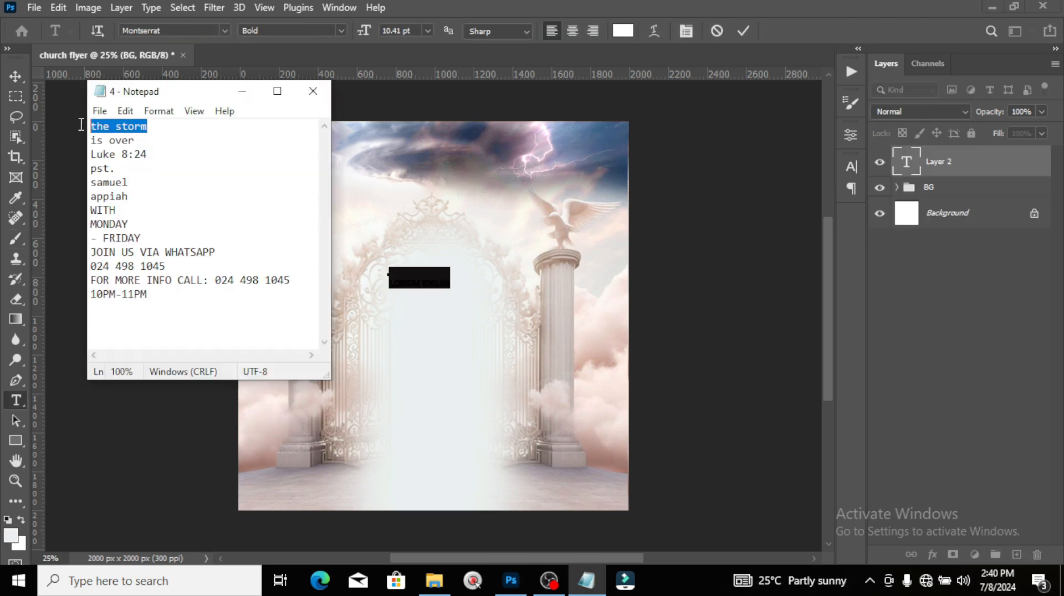
{"action": "left_click", "coordinate": [399, 7]}
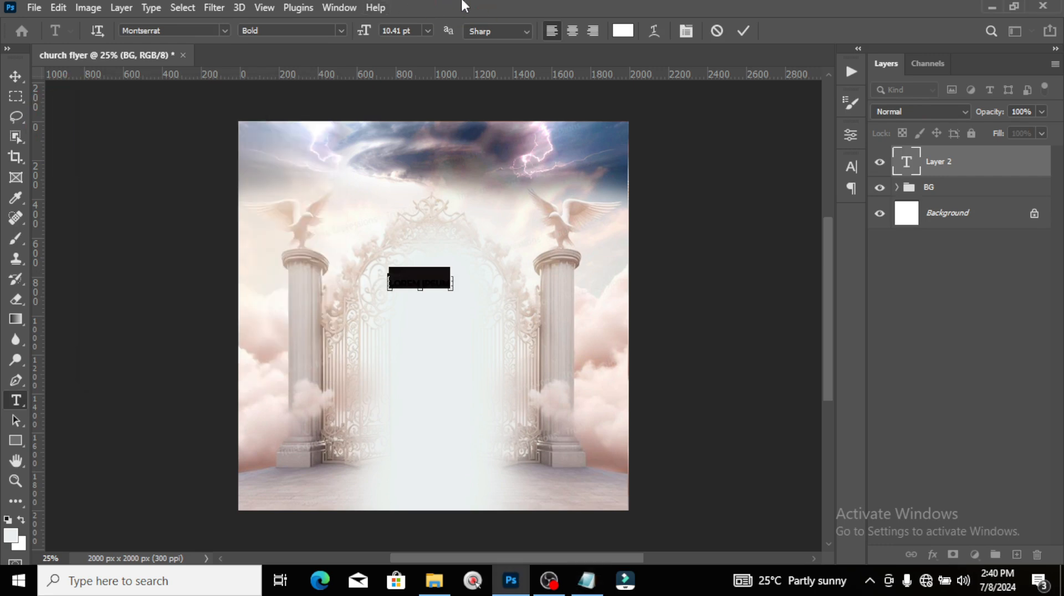
{"action": "key", "text": "ctrl+v"}
{"action": "left_click", "coordinate": [924, 164]}
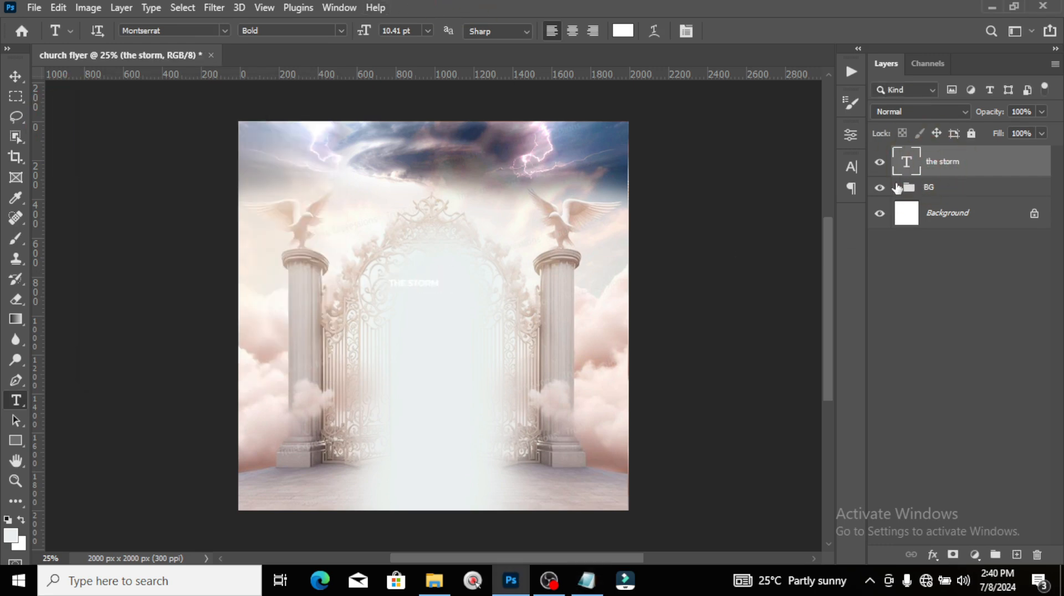
Step: Make the title black (#000000) in Wicked Mouse font, and show the guides again
{"action": "left_click", "coordinate": [853, 169]}
{"action": "left_click", "coordinate": [807, 252]}
{"action": "left_click_drag", "start_coordinate": [807, 243], "coordinate": [605, 311]}
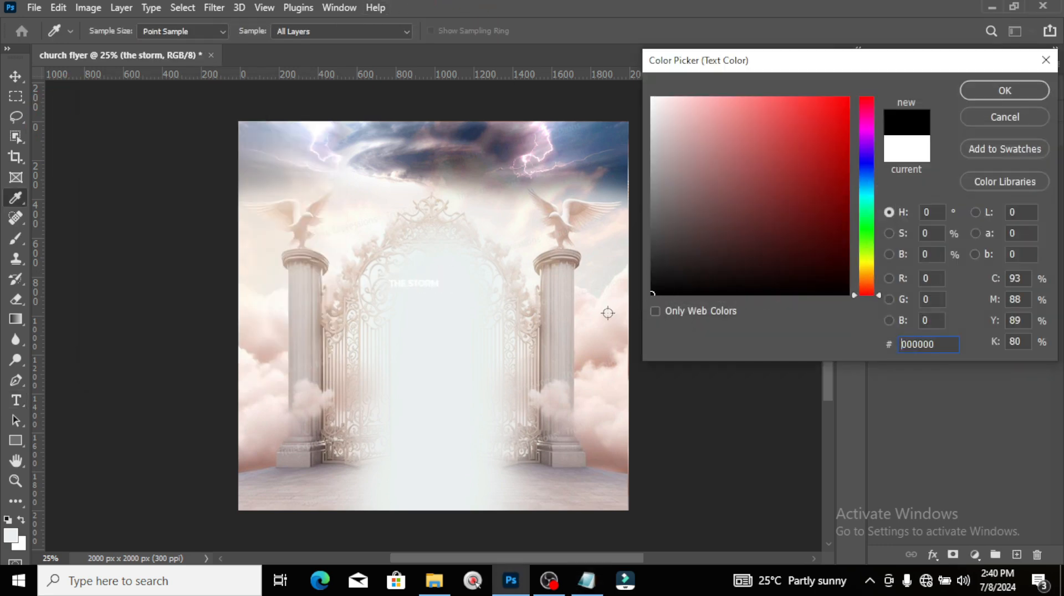
{"action": "left_click", "coordinate": [994, 91]}
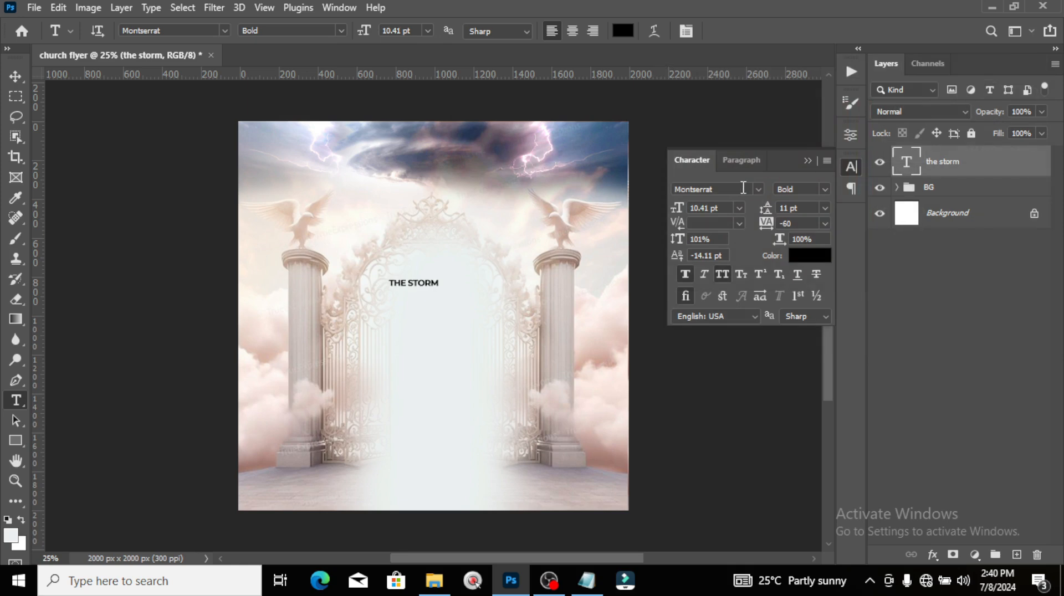
{"action": "left_click", "coordinate": [741, 188]}
{"action": "type", "text": "WIC"}
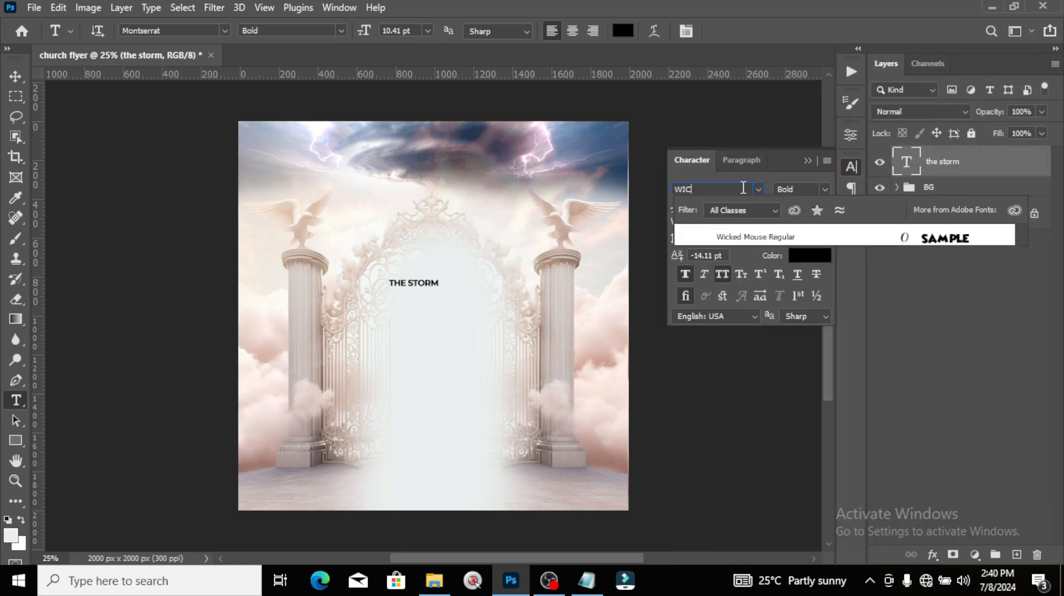
{"action": "left_click", "coordinate": [727, 240]}
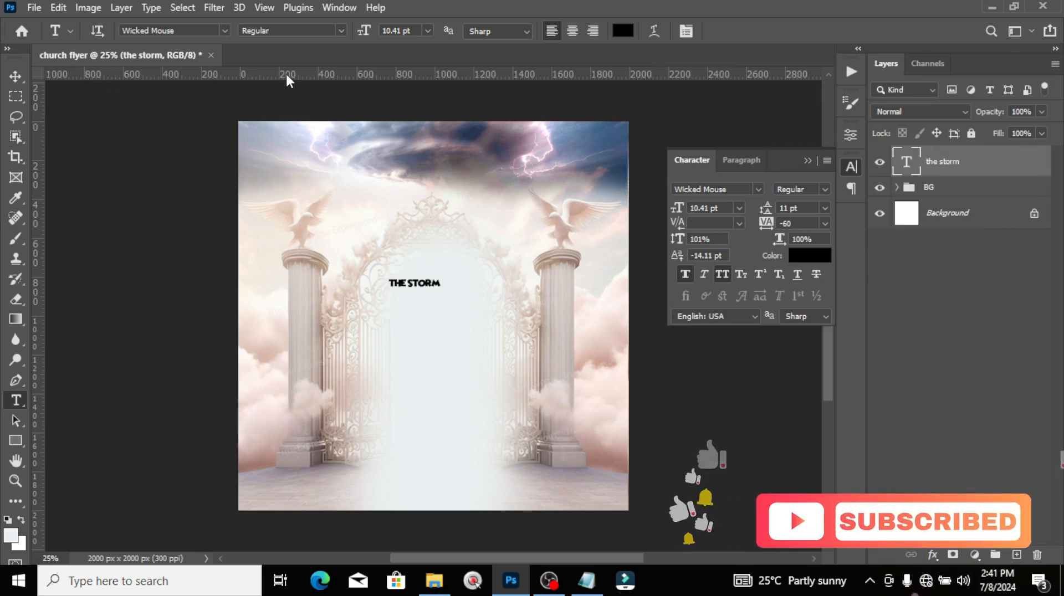
{"action": "key", "text": "ctrl+semicolon"}
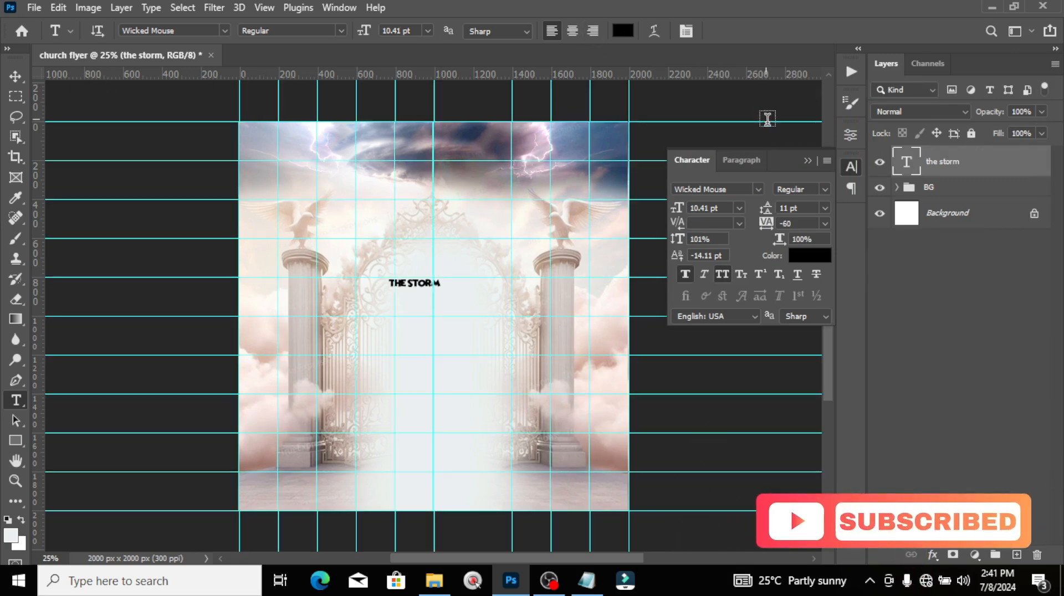
Step: Enlarge THE STORM title to about four times its size and reposition it
{"action": "left_click", "coordinate": [808, 161]}
{"action": "key", "text": "ctrl+t"}
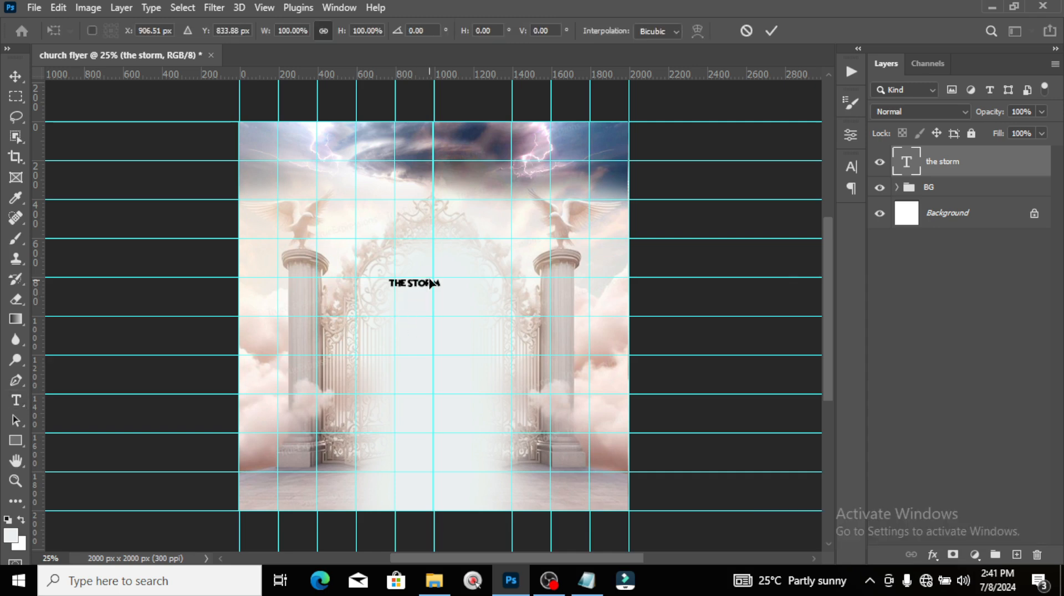
{"action": "key", "text": "ctrl+t"}
{"action": "left_click_drag", "start_coordinate": [445, 291], "coordinate": [516, 341]}
{"action": "left_click_drag", "start_coordinate": [466, 290], "coordinate": [483, 221]}
{"action": "left_click_drag", "start_coordinate": [546, 238], "coordinate": [557, 248]}
{"action": "key", "text": "Return"}
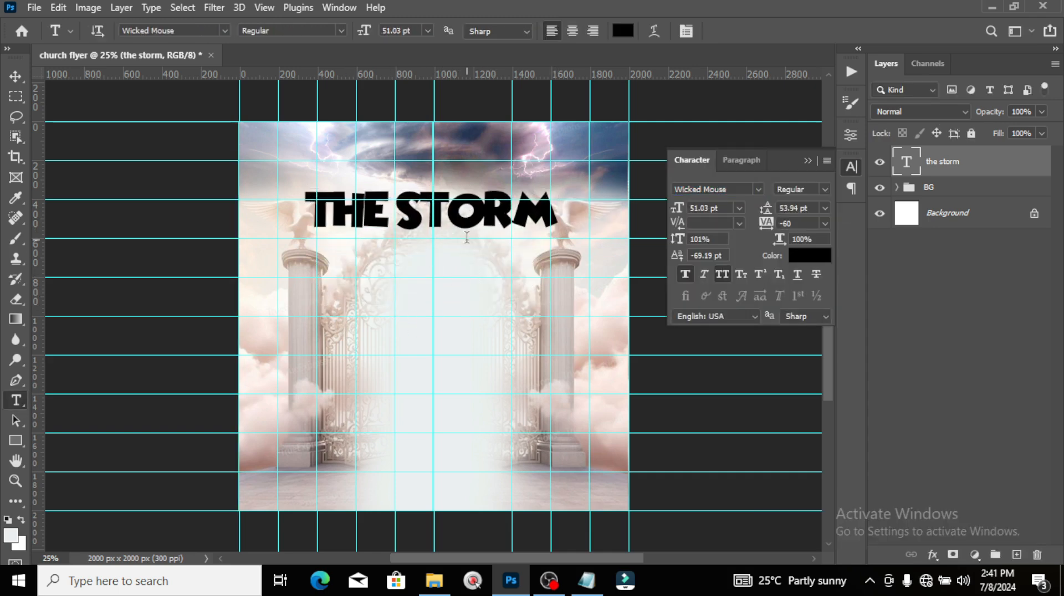
Step: Add vertical guides, one near 1640 px, and move the title 163 px lower
{"action": "left_click_drag", "start_coordinate": [39, 299], "coordinate": [306, 315]}
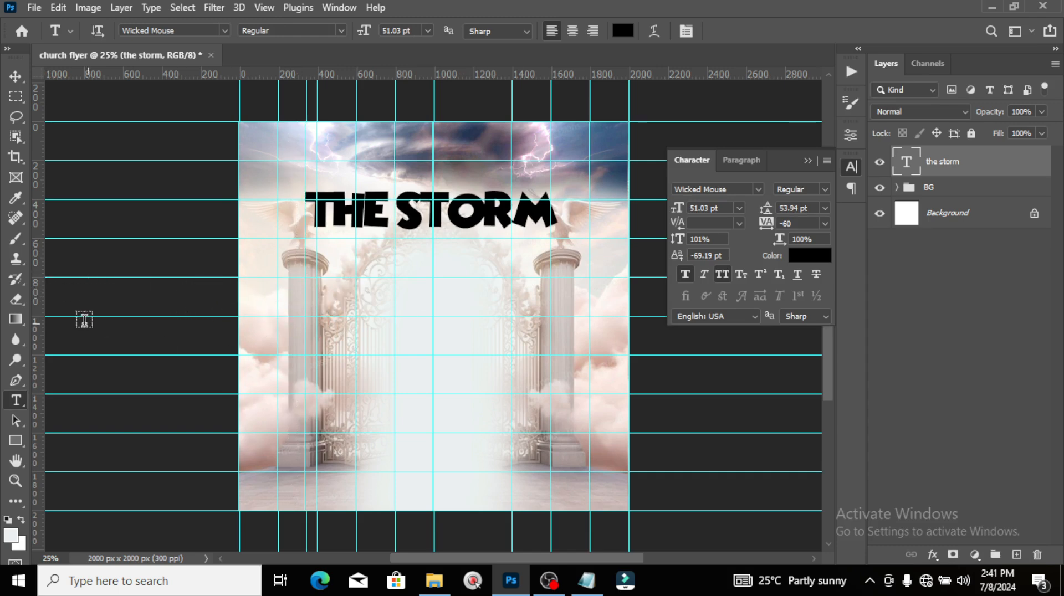
{"action": "left_click_drag", "start_coordinate": [37, 339], "coordinate": [559, 386]}
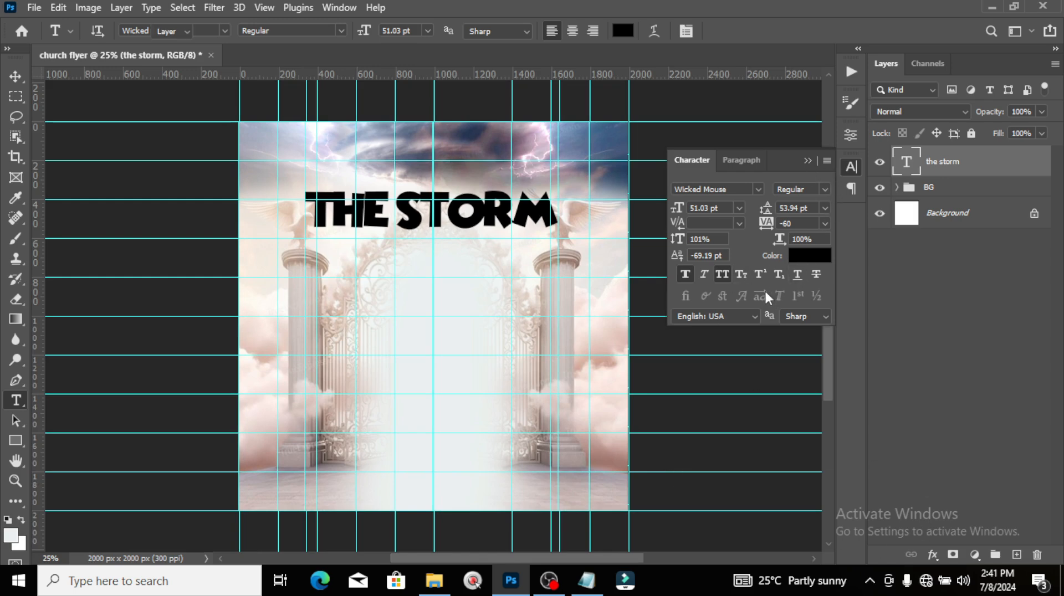
{"action": "key", "text": "v"}
{"action": "left_click_drag", "start_coordinate": [487, 224], "coordinate": [487, 265]}
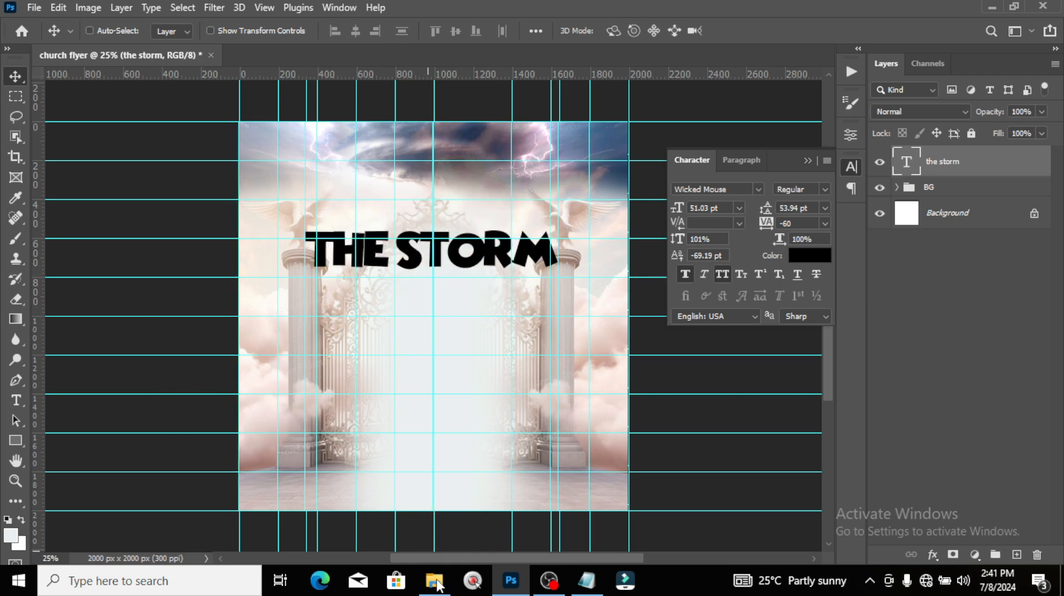
Step: Add a Gradient Overlay to the title with stops FF3E46 and 720005
{"action": "double_click", "coordinate": [1013, 160]}
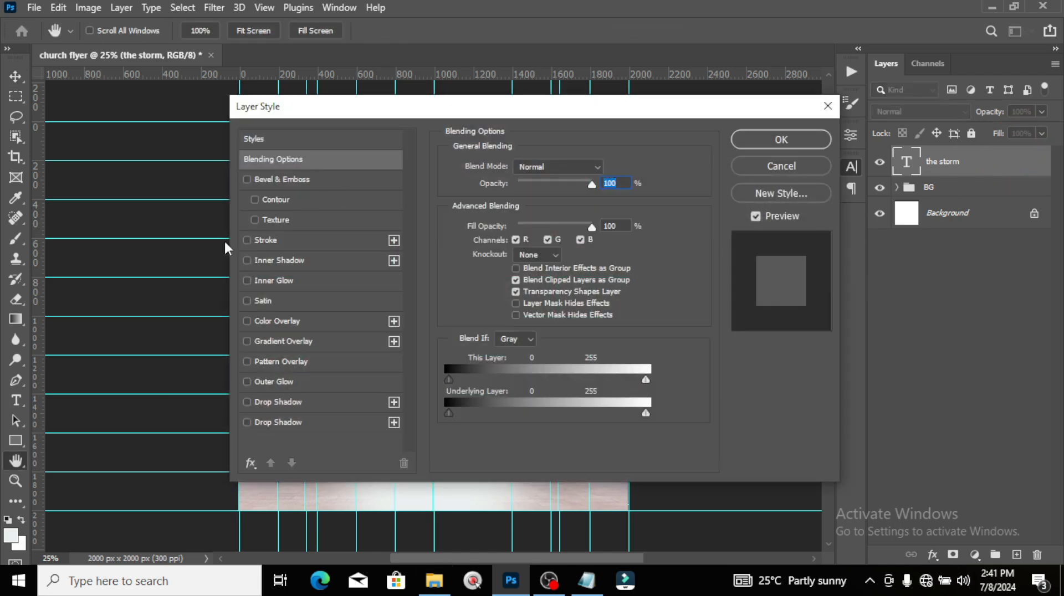
{"action": "left_click", "coordinate": [271, 341]}
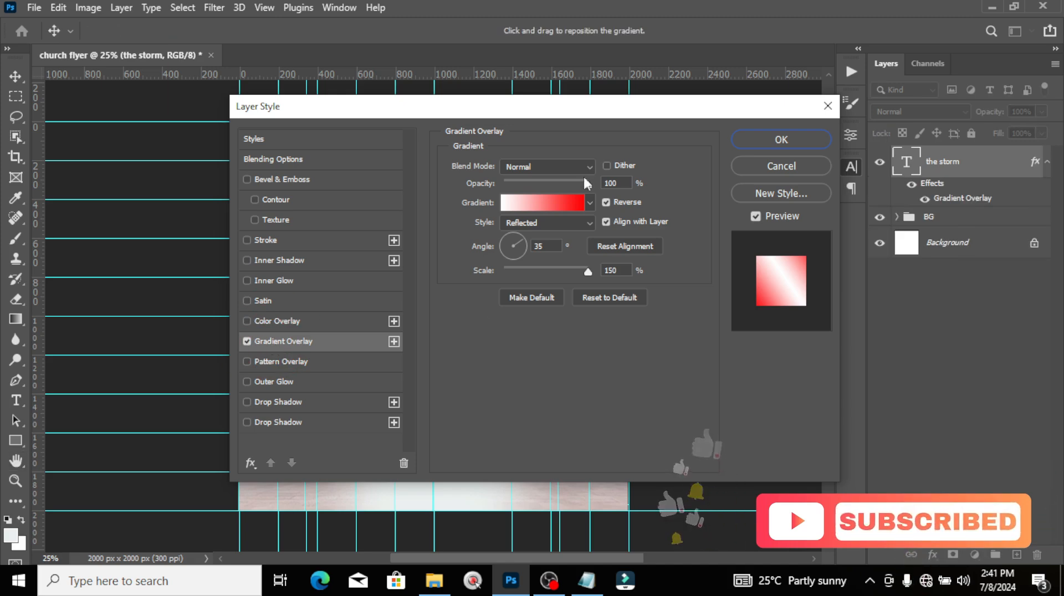
{"action": "left_click", "coordinate": [544, 199]}
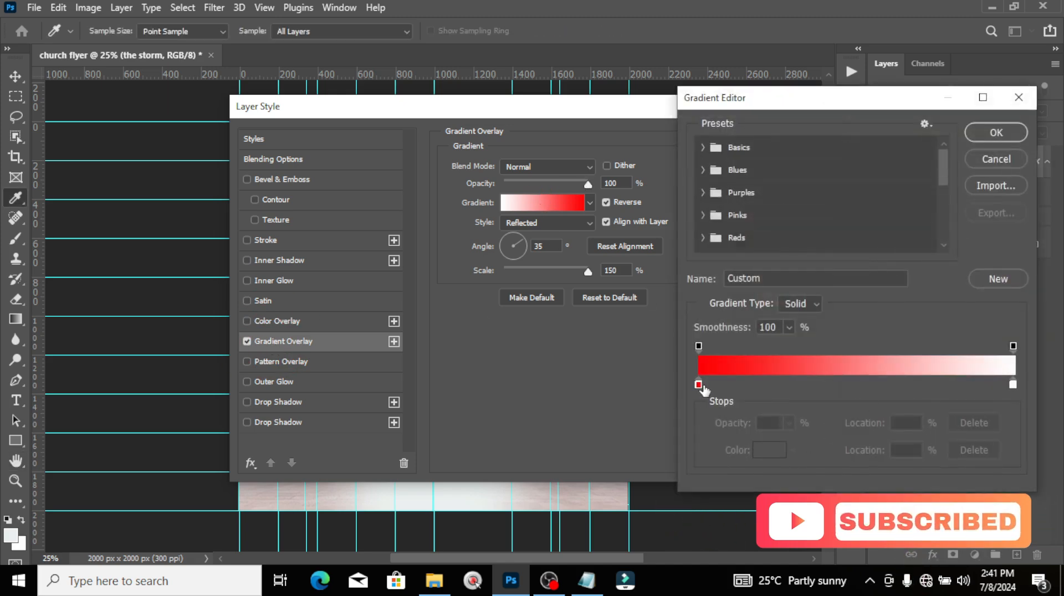
{"action": "double_click", "coordinate": [698, 385]}
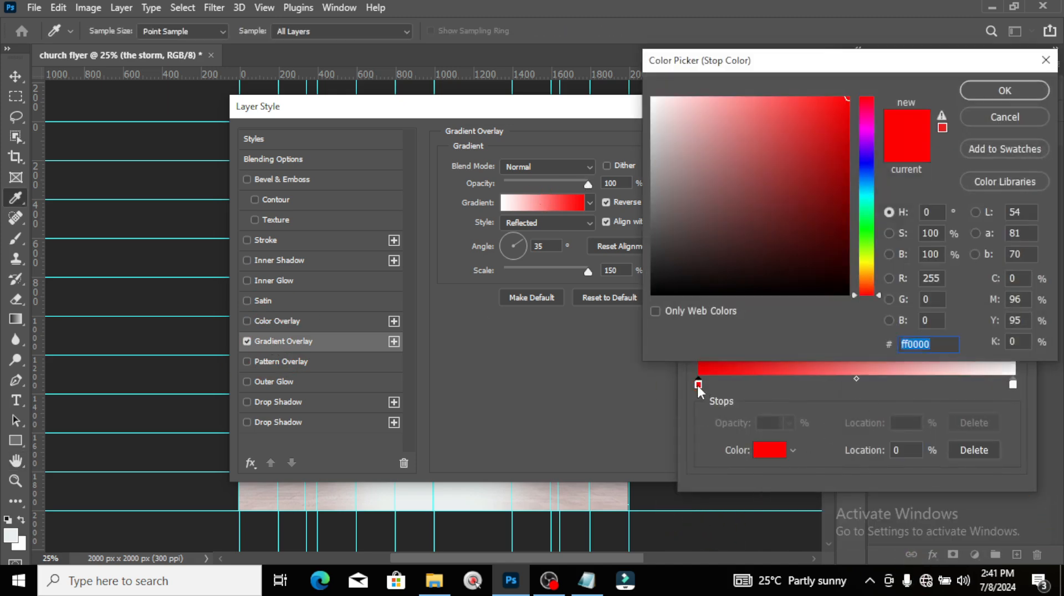
{"action": "type", "text": "FF"}
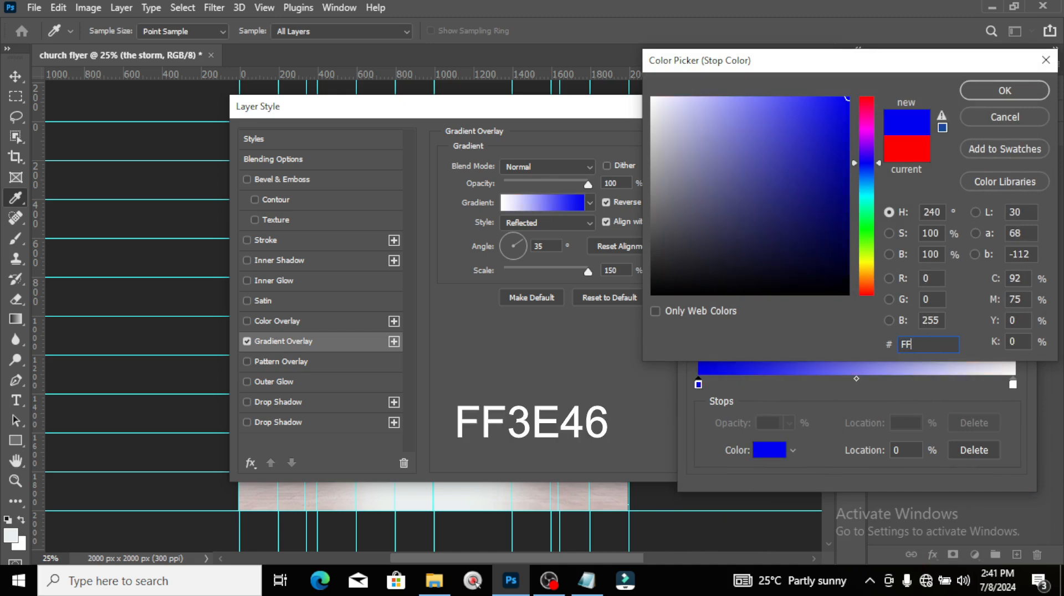
{"action": "type", "text": "3E"}
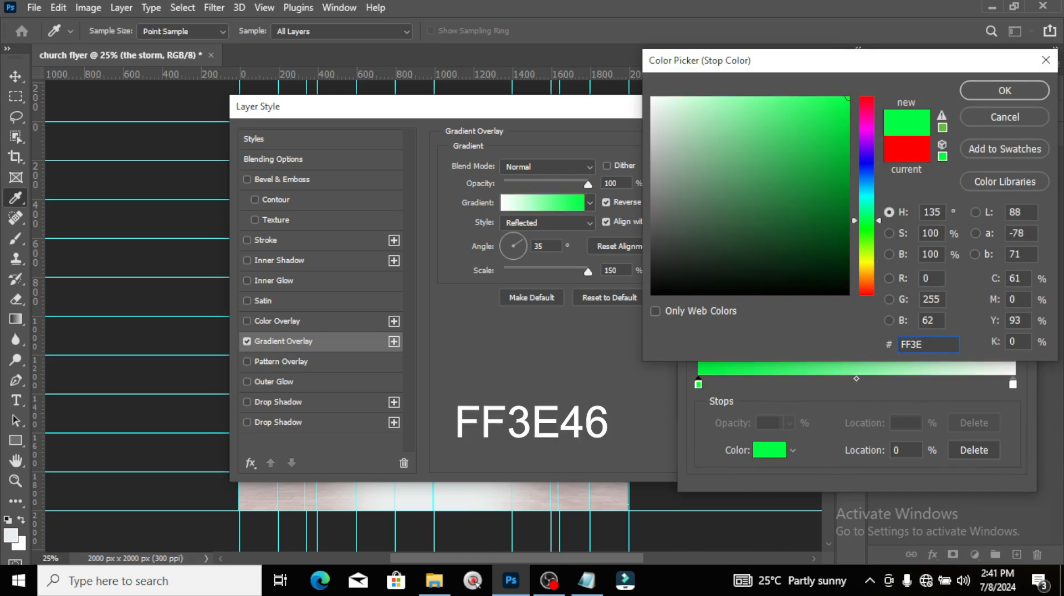
{"action": "type", "text": "46"}
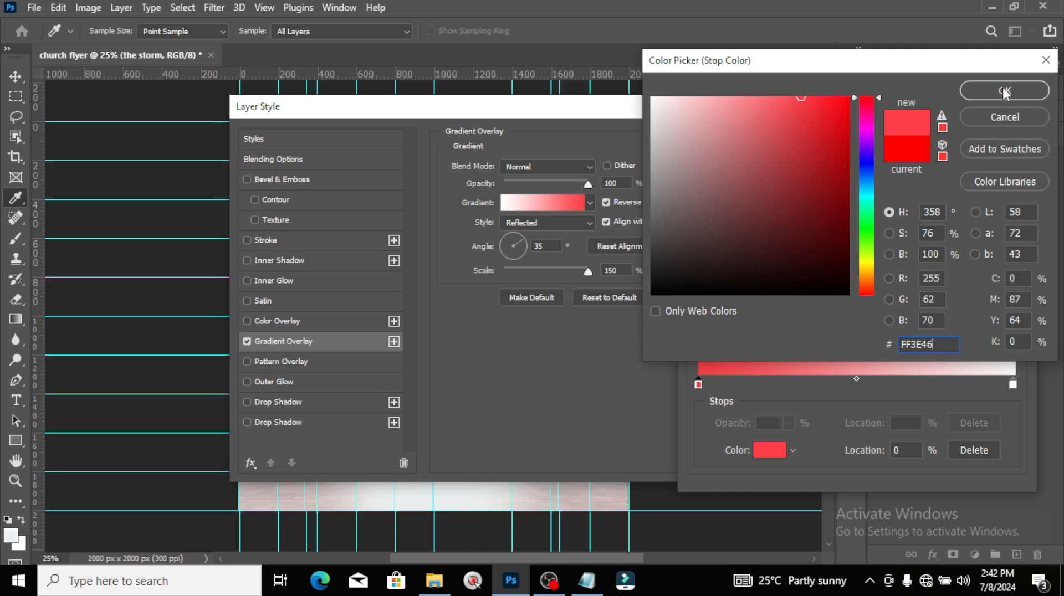
{"action": "left_click", "coordinate": [1005, 91]}
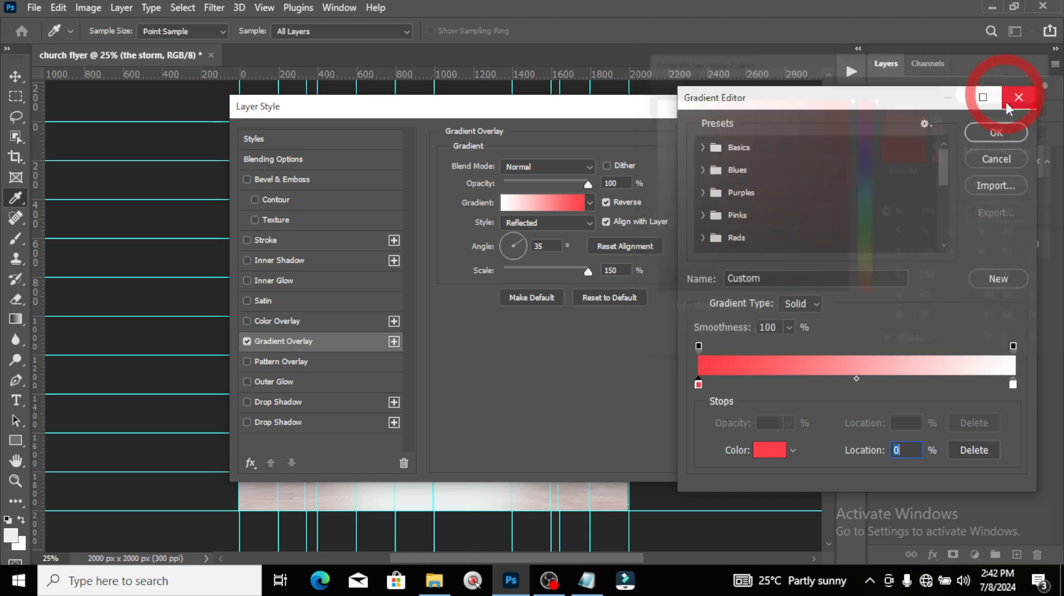
{"action": "double_click", "coordinate": [1013, 384]}
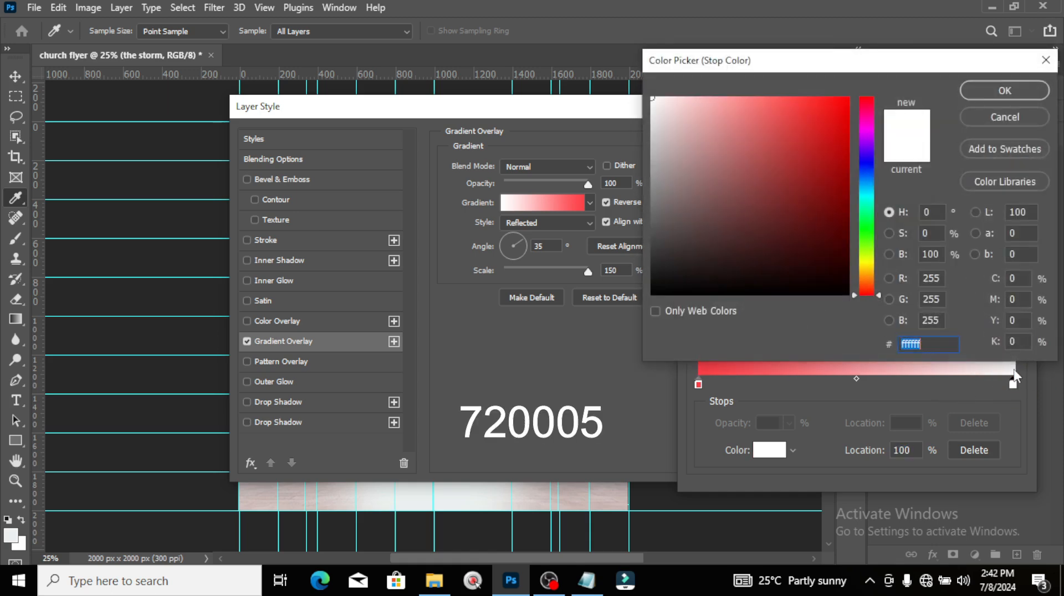
{"action": "type", "text": "72"}
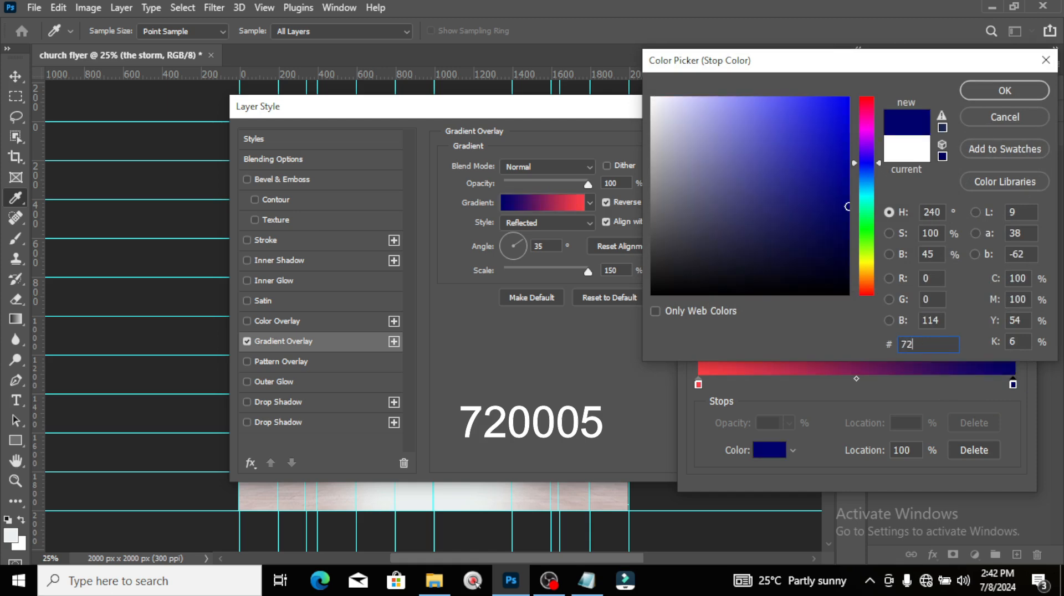
{"action": "type", "text": "0005"}
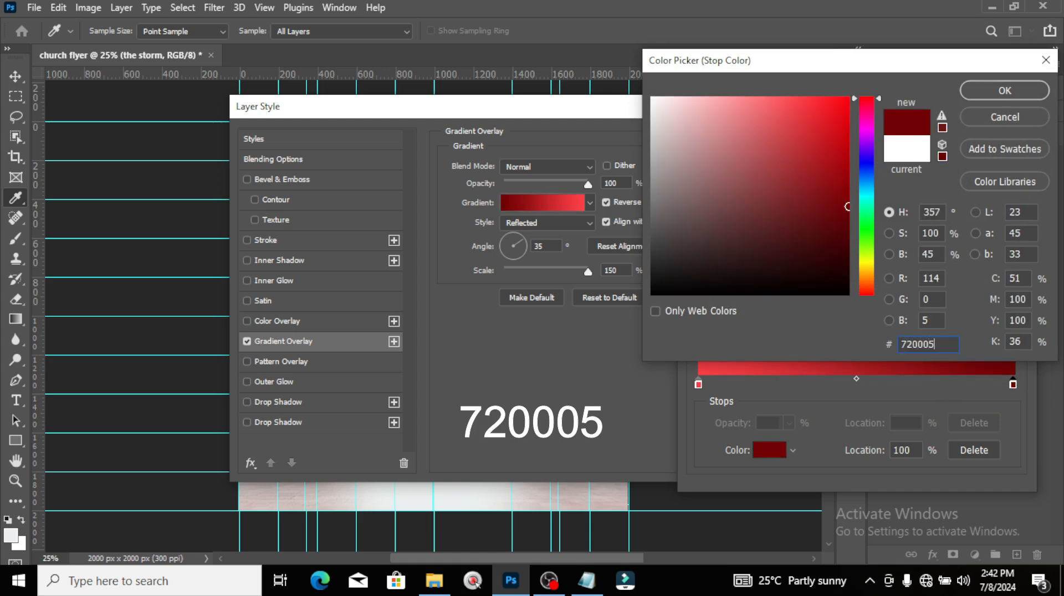
{"action": "left_click", "coordinate": [1004, 92]}
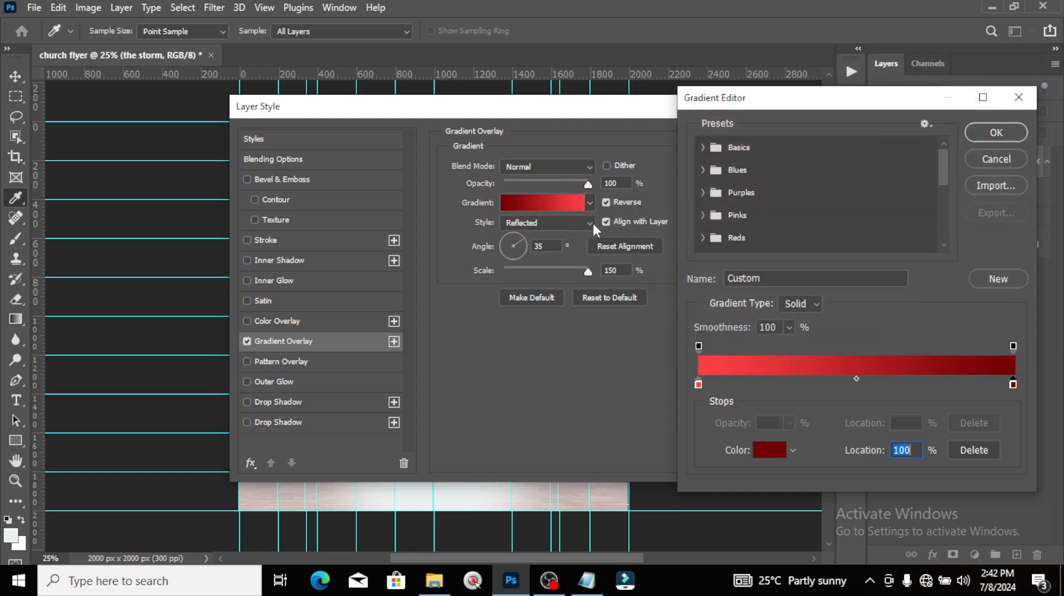
{"action": "left_click", "coordinate": [996, 133]}
Step: Set the gradient style to Radial with 90° angle and 94% scale
{"action": "left_click", "coordinate": [540, 222]}
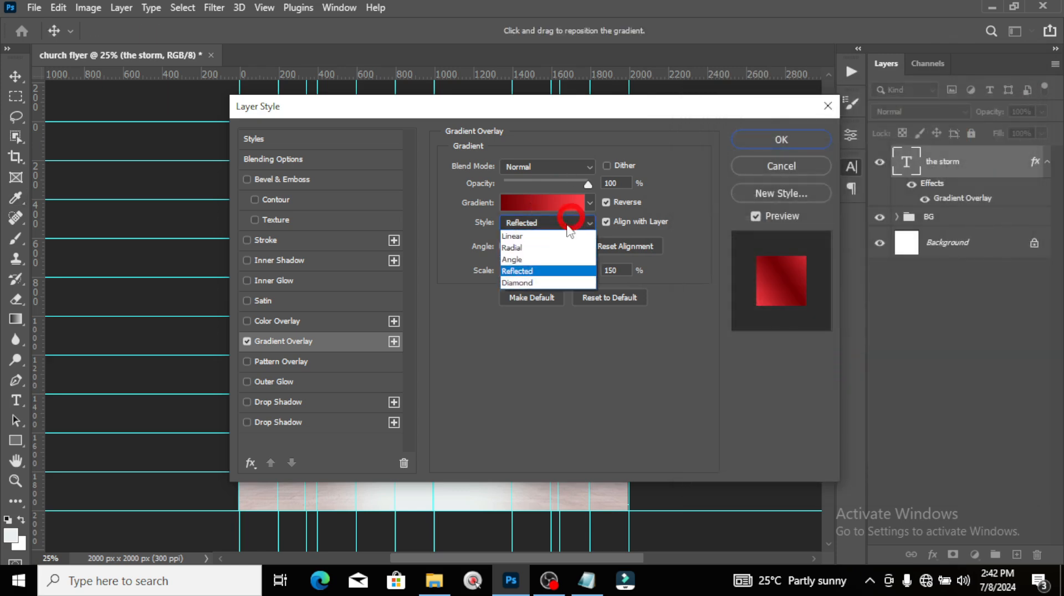
{"action": "left_click", "coordinate": [525, 249]}
{"action": "left_click", "coordinate": [506, 242]}
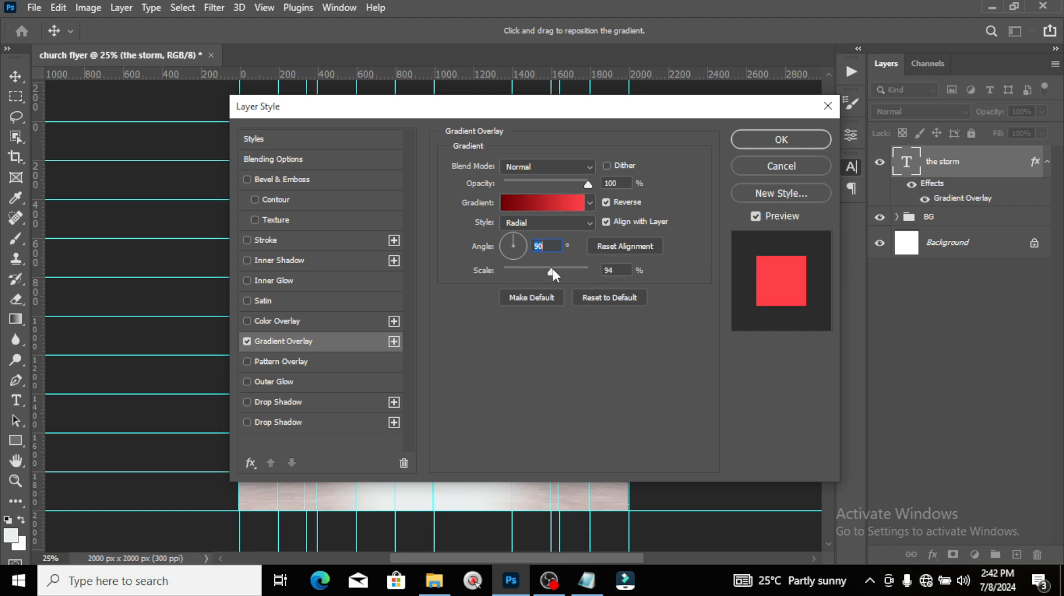
{"action": "left_click_drag", "start_coordinate": [554, 268], "coordinate": [553, 270]}
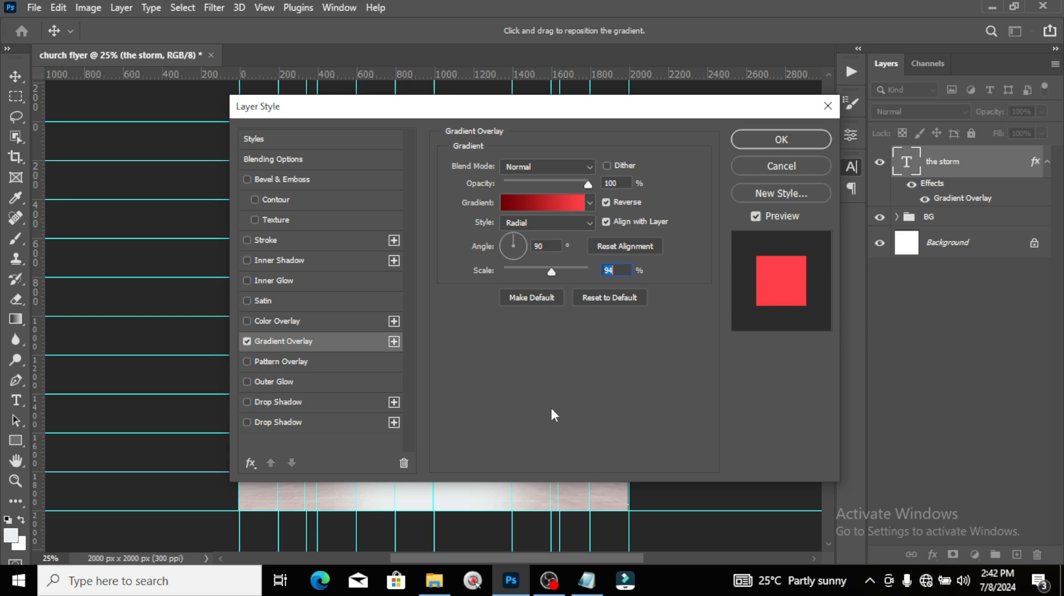
Step: Reposition the gradient within the title, uncheck Reverse, and apply the layer style
{"action": "left_click_drag", "start_coordinate": [524, 107], "coordinate": [997, 230]}
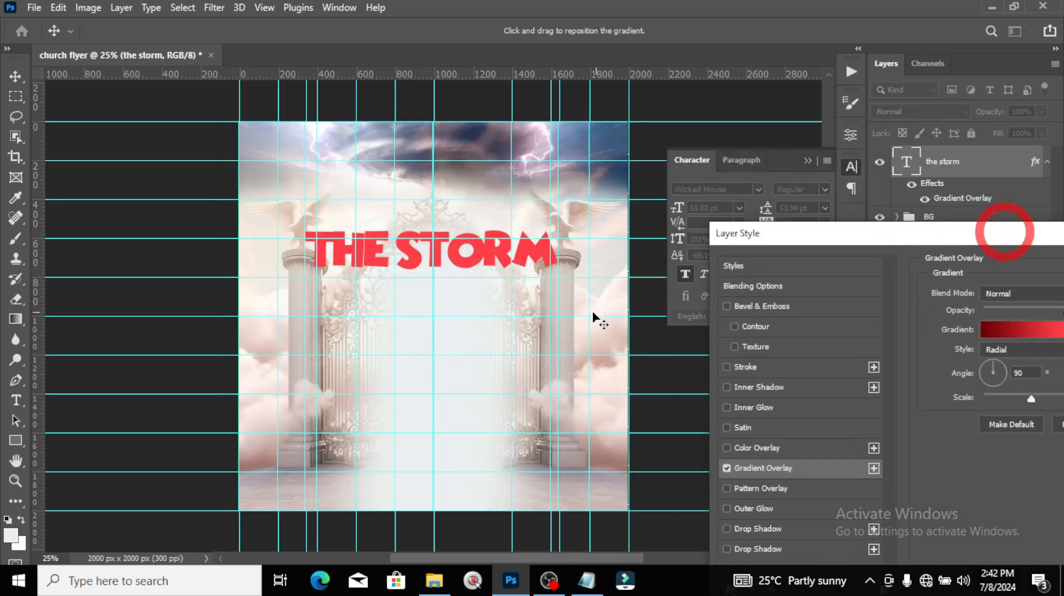
{"action": "scroll", "coordinate": [440, 176], "scroll_direction": "up", "scroll_amount": 3}
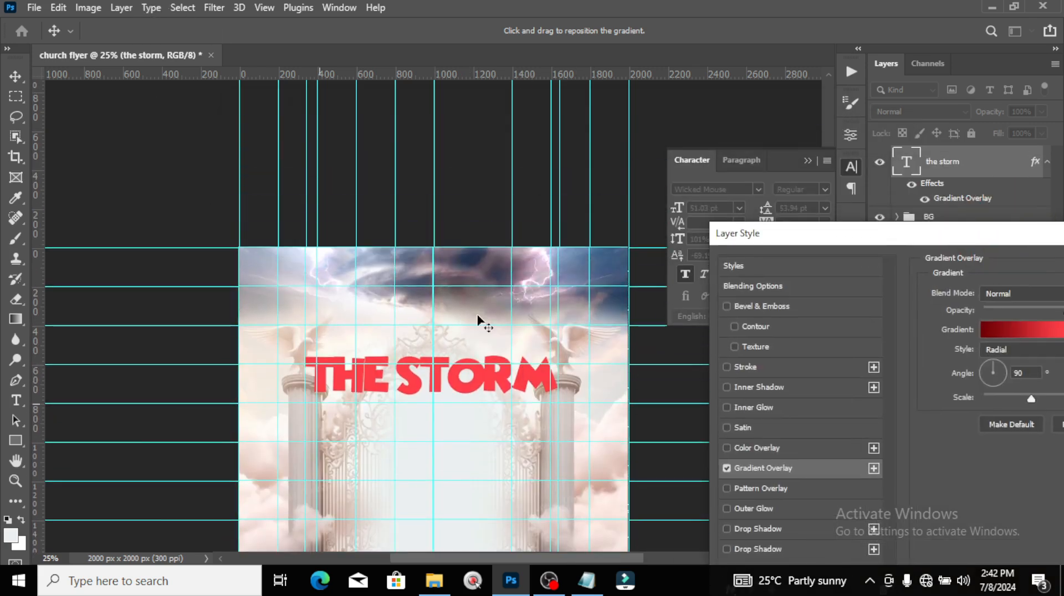
{"action": "left_click_drag", "start_coordinate": [292, 376], "coordinate": [643, 445]}
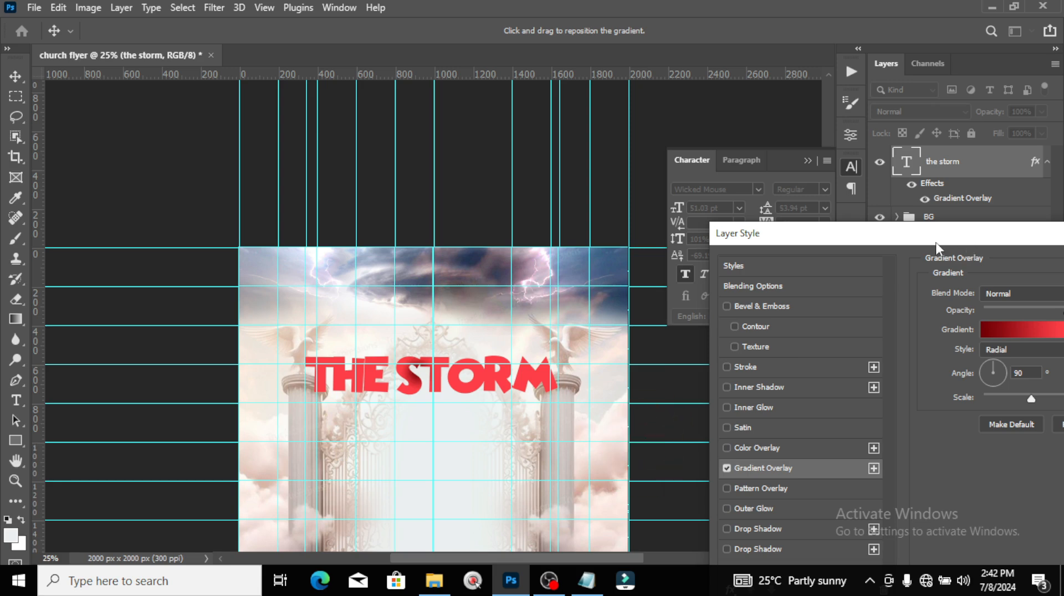
{"action": "left_click_drag", "start_coordinate": [935, 241], "coordinate": [711, 65]}
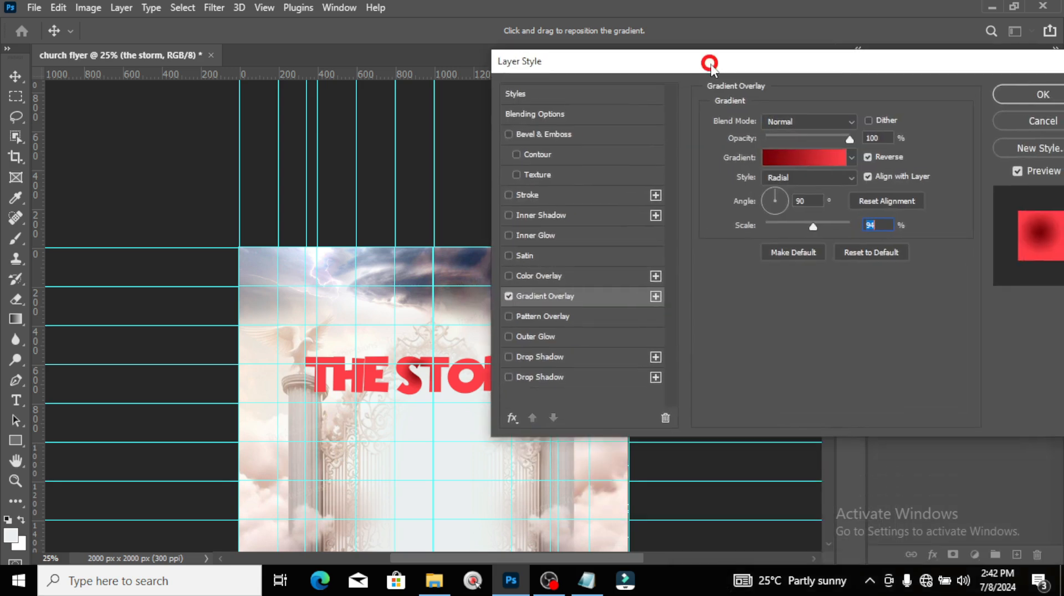
{"action": "left_click", "coordinate": [867, 176]}
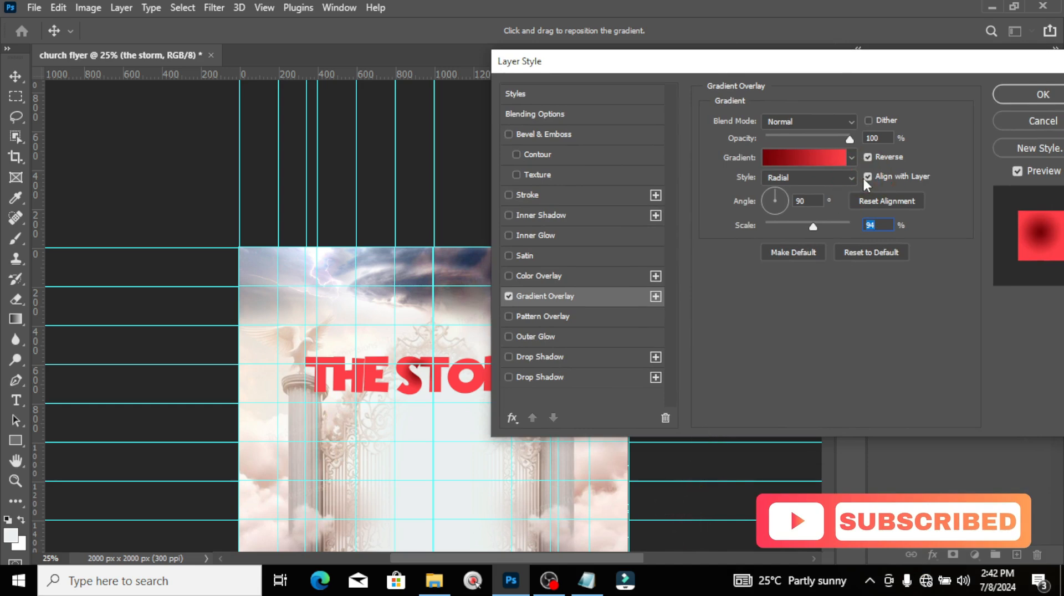
{"action": "left_click", "coordinate": [866, 175]}
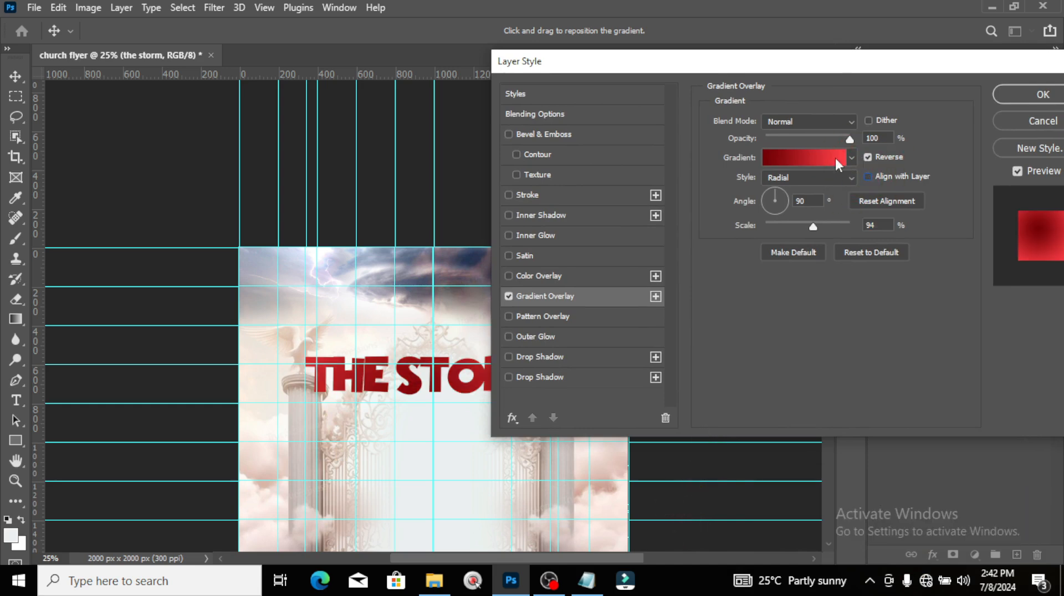
{"action": "left_click_drag", "start_coordinate": [814, 71], "coordinate": [855, 102]}
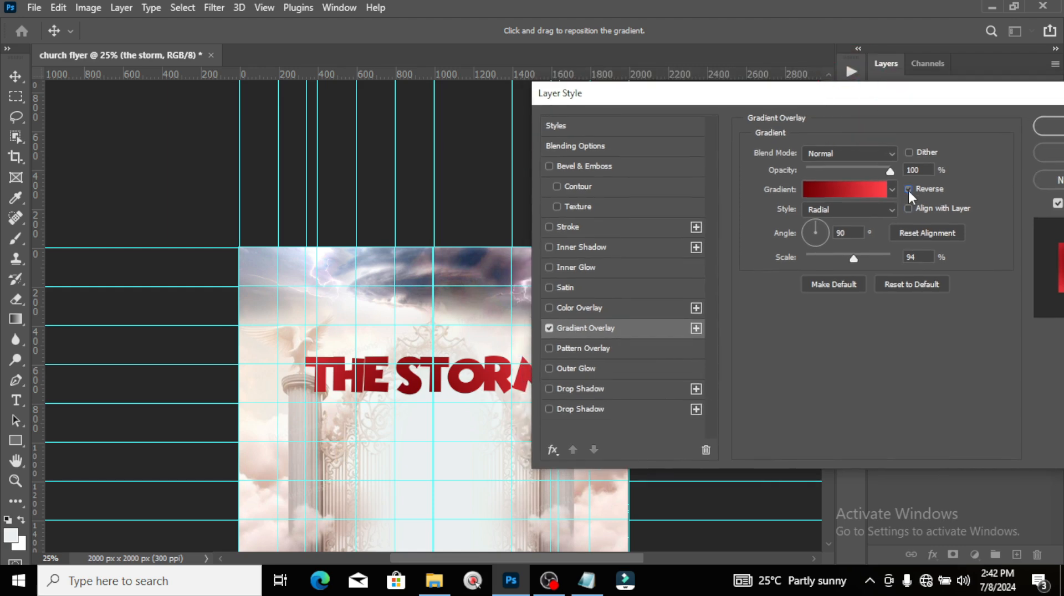
{"action": "left_click", "coordinate": [909, 190]}
{"action": "mouse_move", "coordinate": [451, 405]}
{"action": "left_mouse_down"}
{"action": "mouse_move", "coordinate": [447, 391]}
{"action": "mouse_move", "coordinate": [448, 404]}
{"action": "left_mouse_up"}
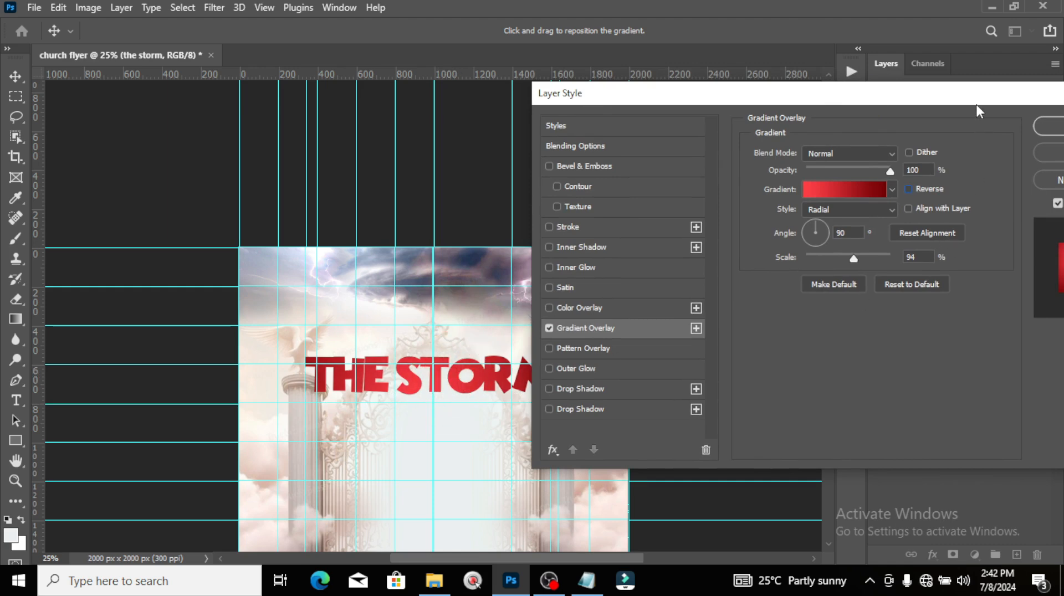
{"action": "left_click_drag", "start_coordinate": [977, 105], "coordinate": [741, 113]}
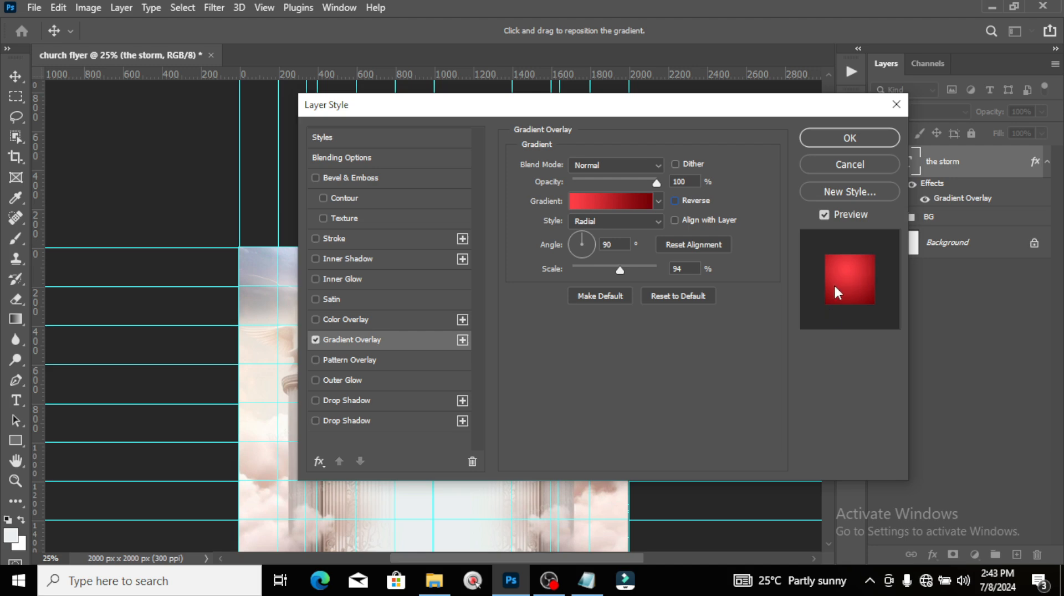
{"action": "left_click", "coordinate": [831, 138]}
Step: Duplicate THE STORM title and place the copy just below the original
{"action": "left_click", "coordinate": [969, 161]}
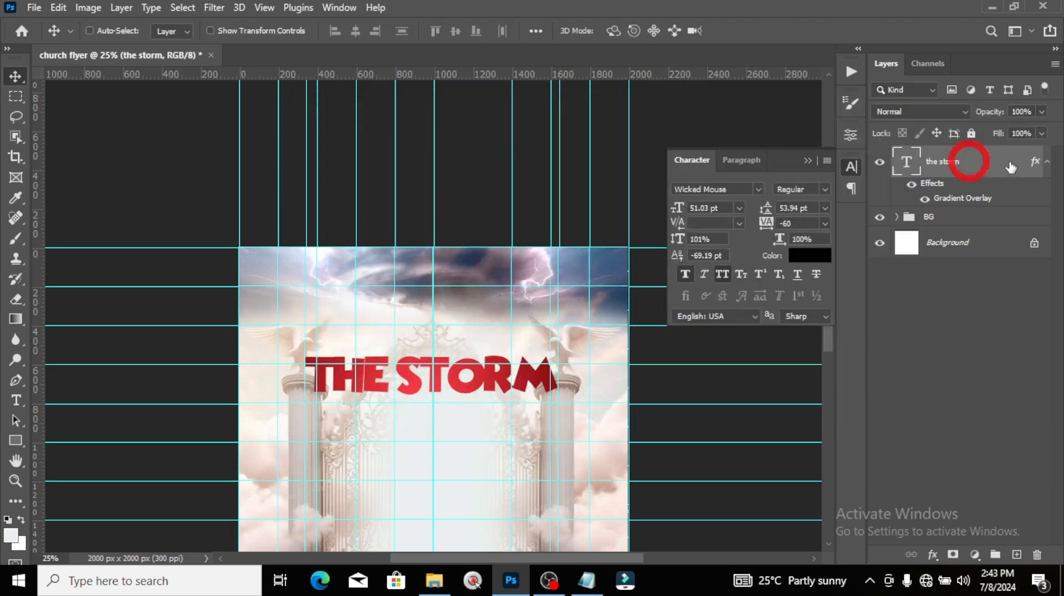
{"action": "left_click", "coordinate": [1047, 163]}
{"action": "key", "text": "ctrl+j"}
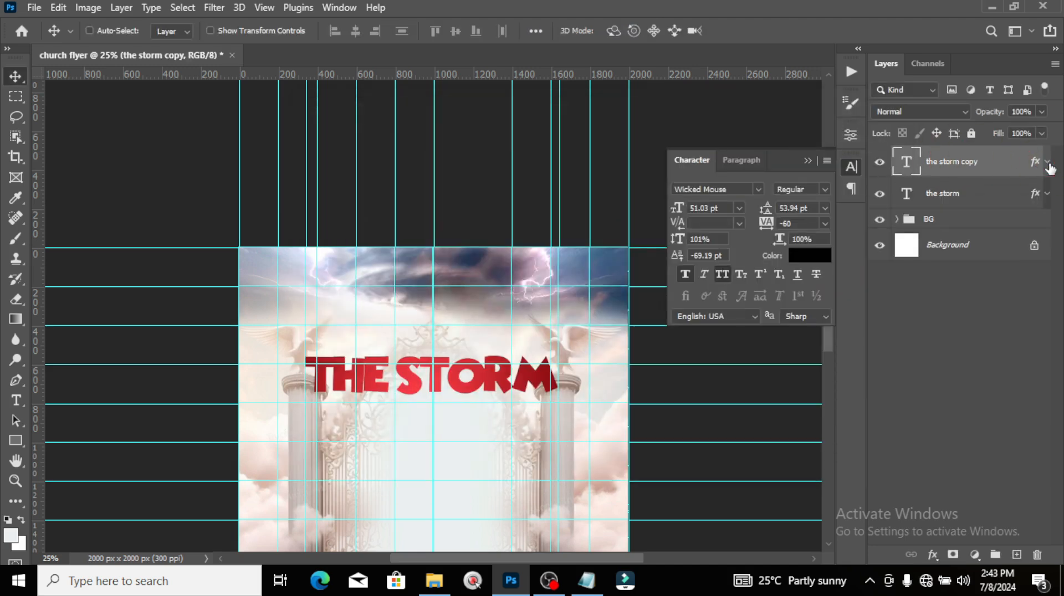
{"action": "left_click_drag", "start_coordinate": [472, 391], "coordinate": [481, 451]}
{"action": "key", "text": "ctrl+0"}
{"action": "key", "text": "ctrl+minus"}
{"action": "key", "text": "ctrl+minus"}
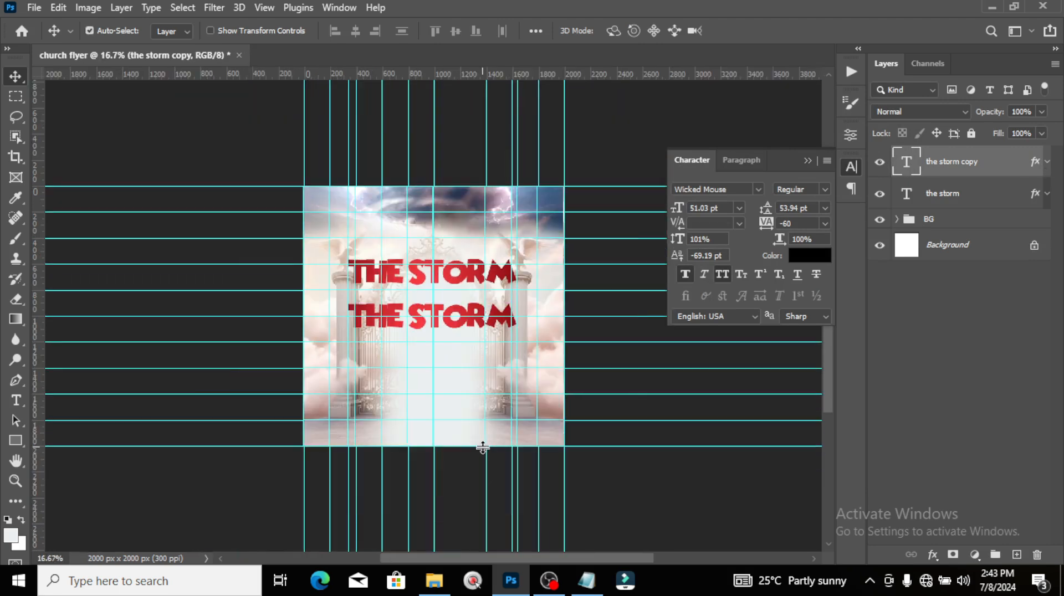
{"action": "key", "text": "ctrl+plus"}
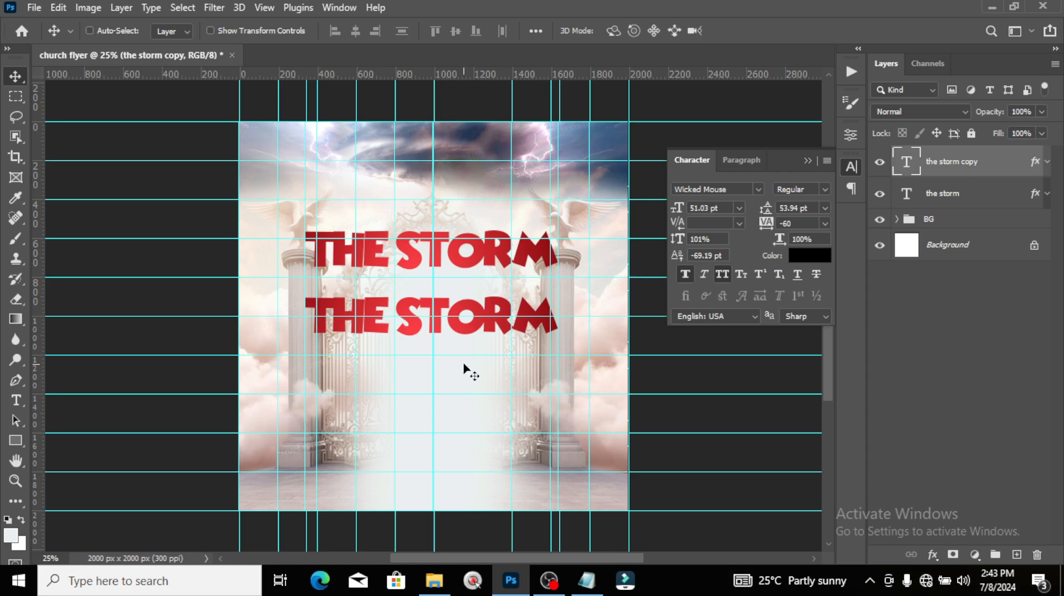
{"action": "left_click_drag", "start_coordinate": [467, 371], "coordinate": [463, 349]}
Step: Replace the duplicate's text with 'IS OVER' pasted from the notes
{"action": "left_click", "coordinate": [586, 580]}
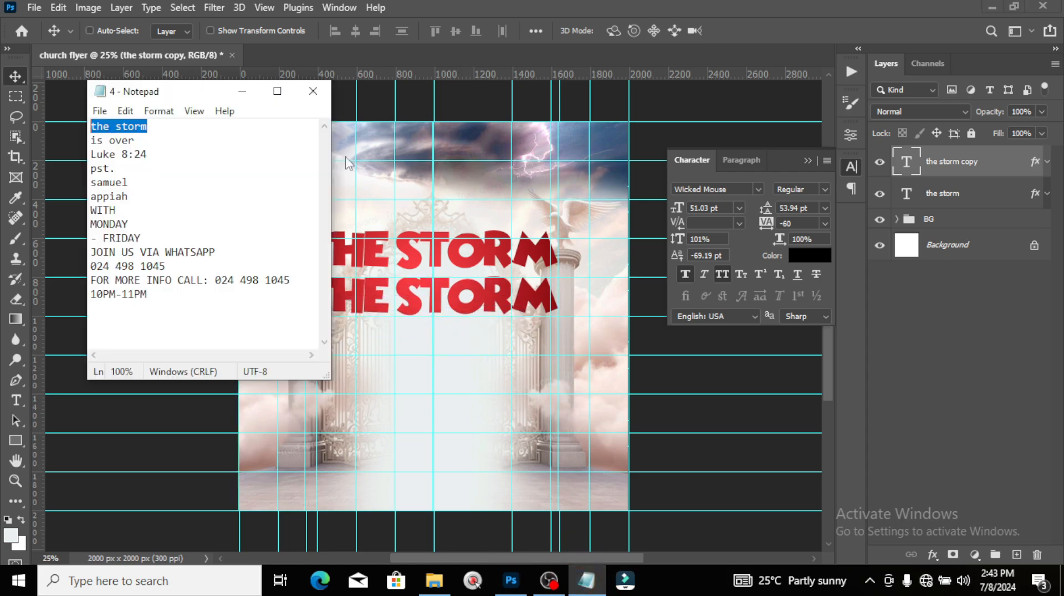
{"action": "left_click_drag", "start_coordinate": [162, 140], "coordinate": [66, 139]}
{"action": "key", "text": "ctrl+c"}
{"action": "left_click", "coordinate": [342, 4]}
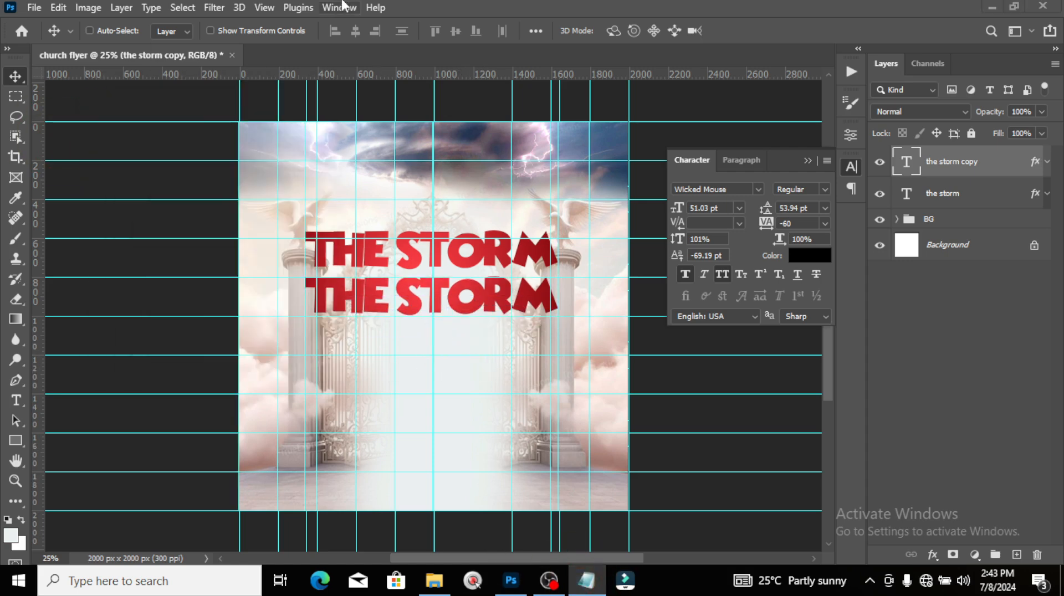
{"action": "left_click", "coordinate": [555, 5]}
{"action": "double_click", "coordinate": [901, 166]}
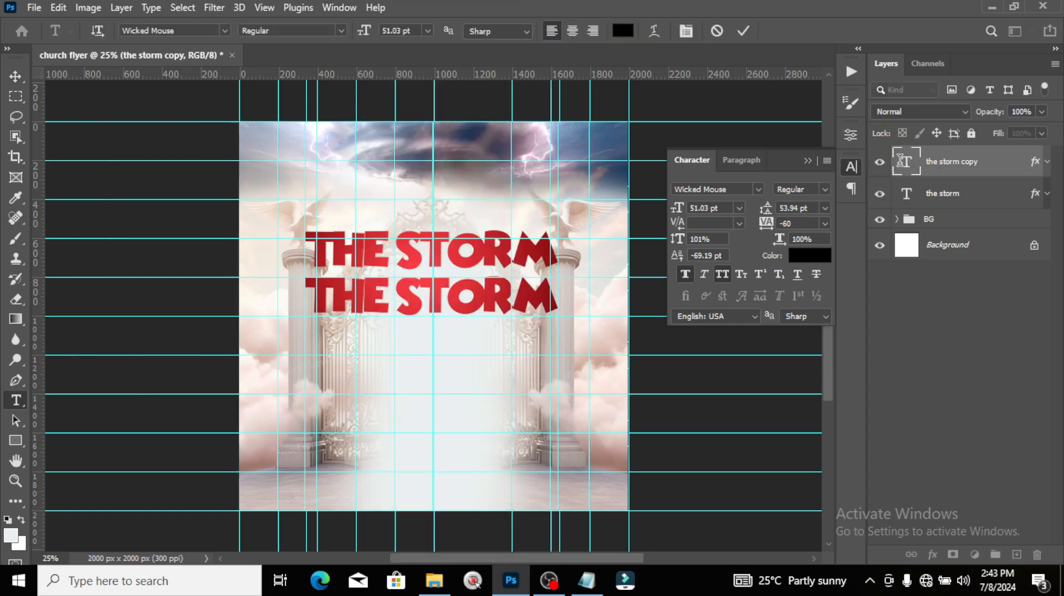
{"action": "key", "text": "ctrl+v"}
{"action": "key", "text": "ctrl+Return"}
{"action": "key", "text": "v"}
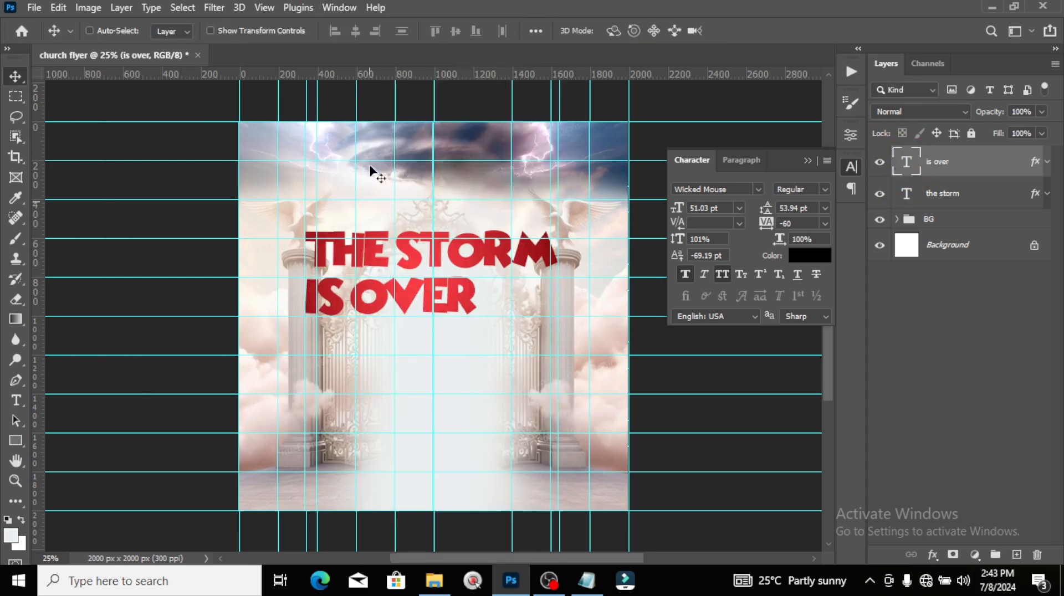
Step: Center IS OVER under THE STORM and nudge it up closer
{"action": "key", "text": "ctrl+t"}
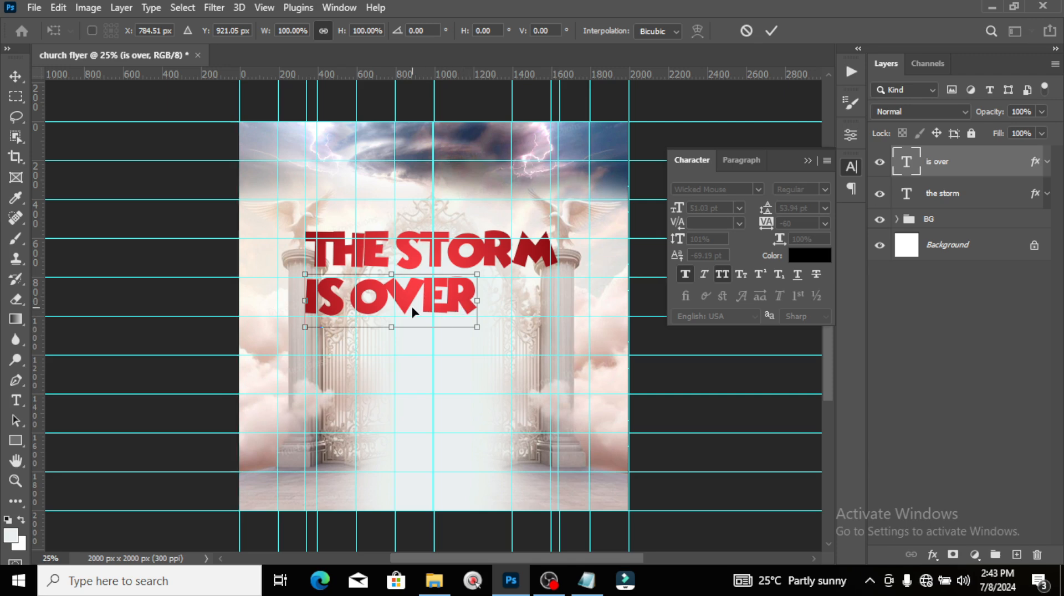
{"action": "left_click_drag", "start_coordinate": [413, 309], "coordinate": [454, 309]}
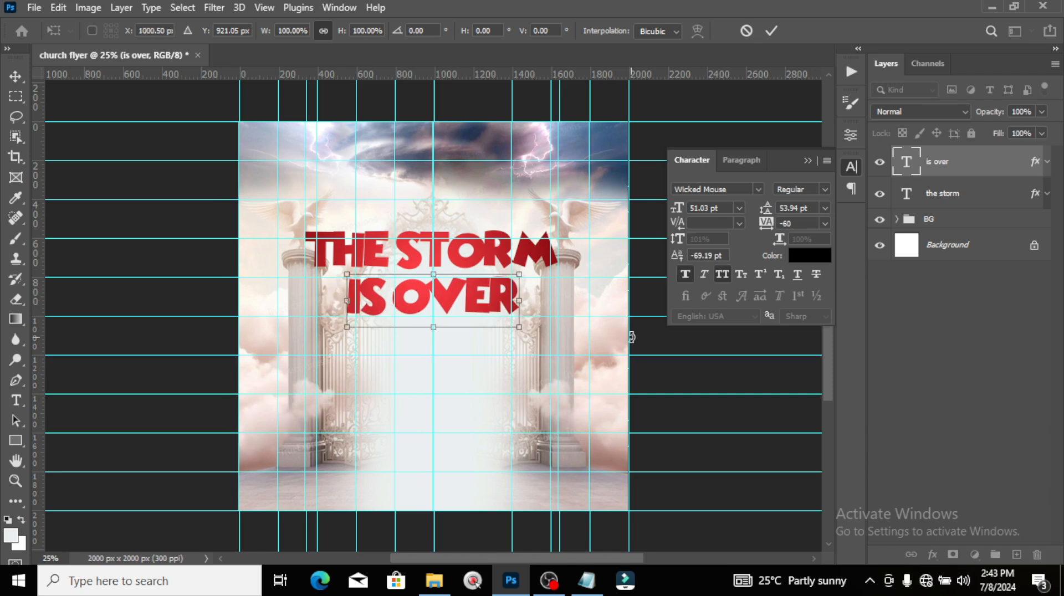
{"action": "key", "text": "Return"}
{"action": "key", "text": "shift+Up"}
{"action": "key", "text": "shift+Up"}
{"action": "key", "text": "shift+Up"}
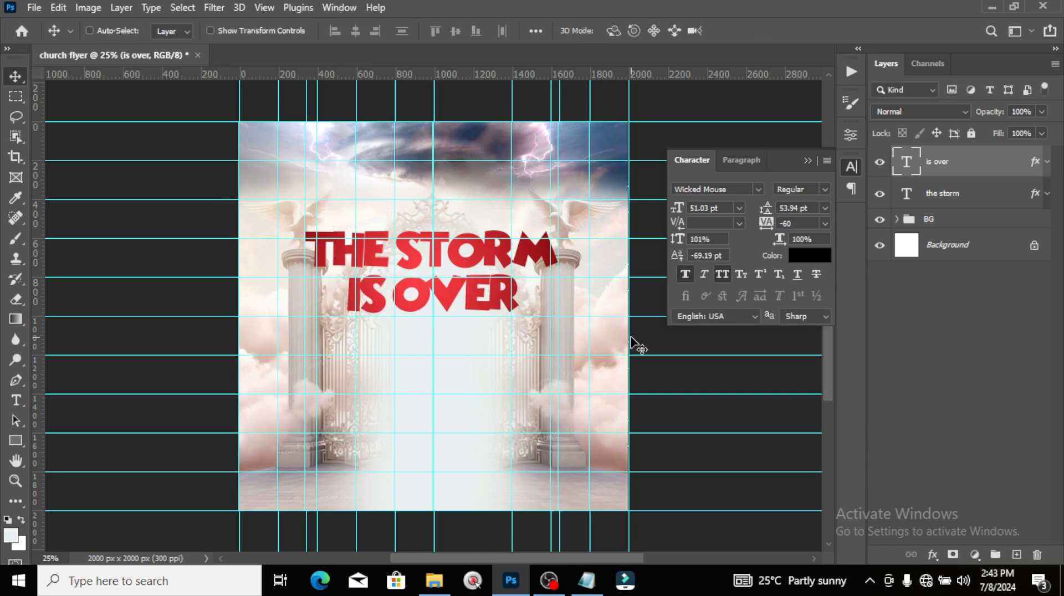
{"action": "key", "text": "shift+Up"}
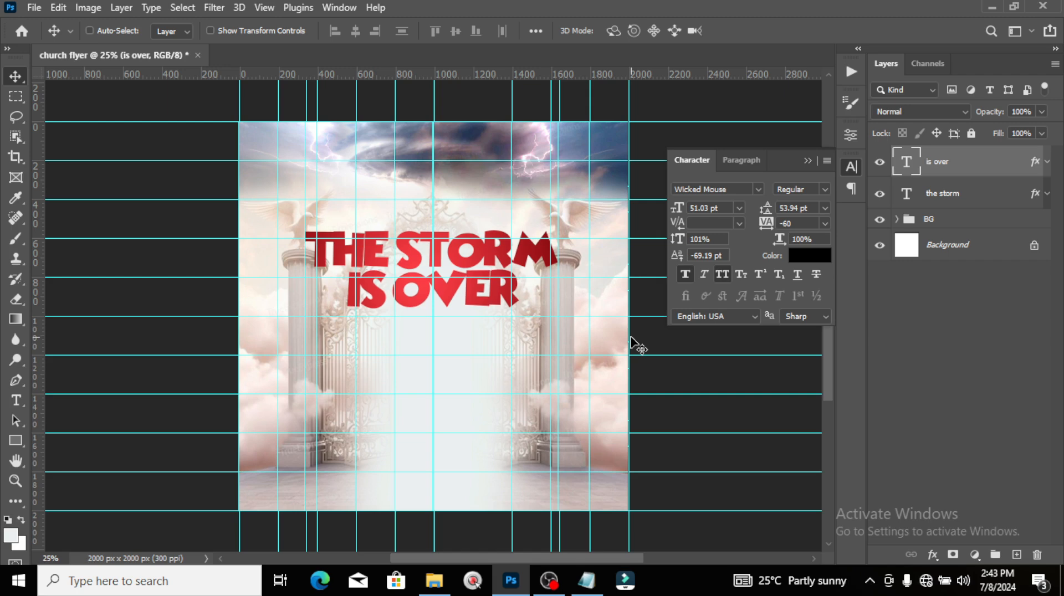
{"action": "key", "text": "ctrl+semicolon"}
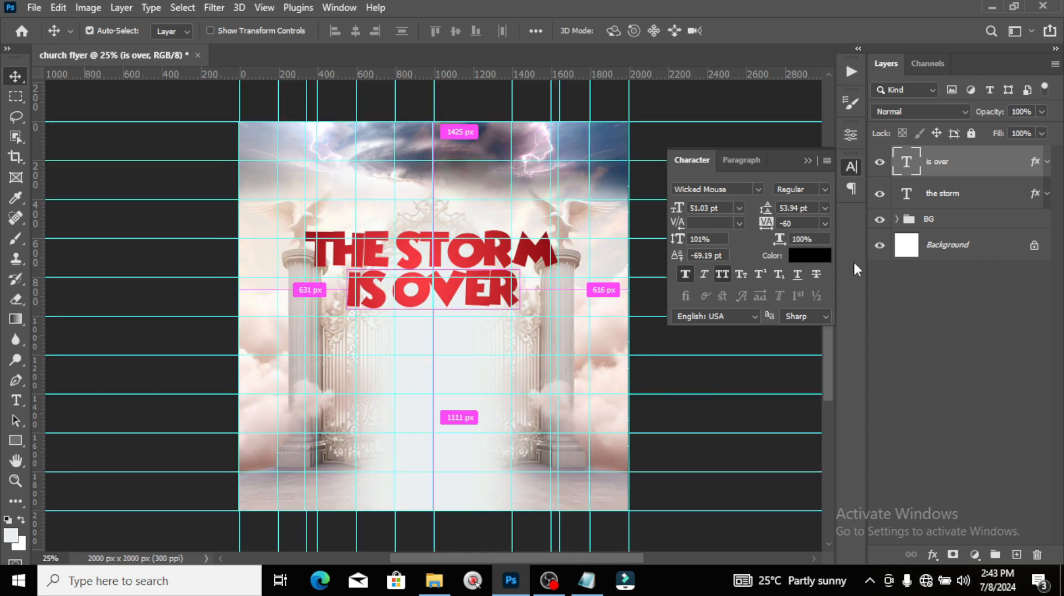
Step: Group both title text layers and name the group 'THEME'
{"action": "left_click", "coordinate": [944, 199], "text": "ctrl"}
{"action": "key", "text": "ctrl+g"}
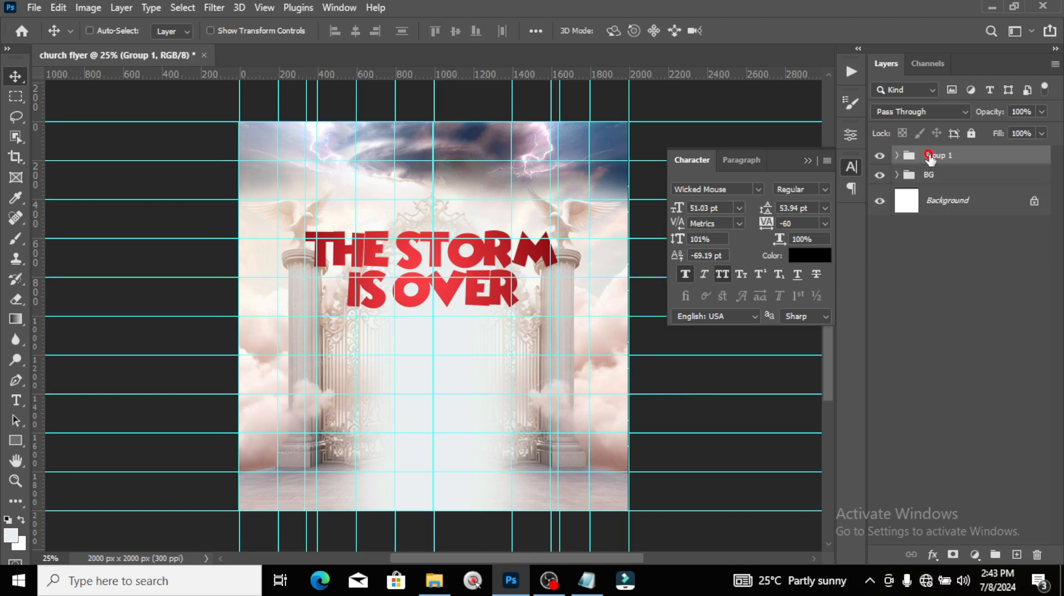
{"action": "double_click", "coordinate": [934, 155]}
{"action": "type", "text": "THEME"}
{"action": "key", "text": "Return"}
{"action": "left_click", "coordinate": [897, 156]}
Step: Add a new text line below the title with 'Luke 8:24' pasted from the notes
{"action": "key", "text": "t"}
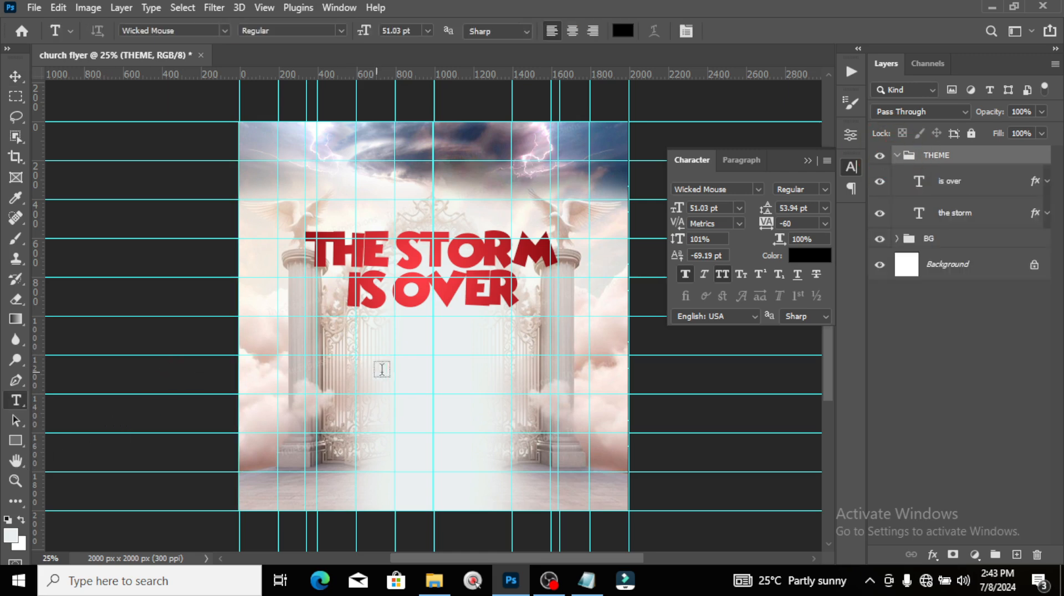
{"action": "left_click", "coordinate": [382, 369]}
{"action": "left_click", "coordinate": [586, 580]}
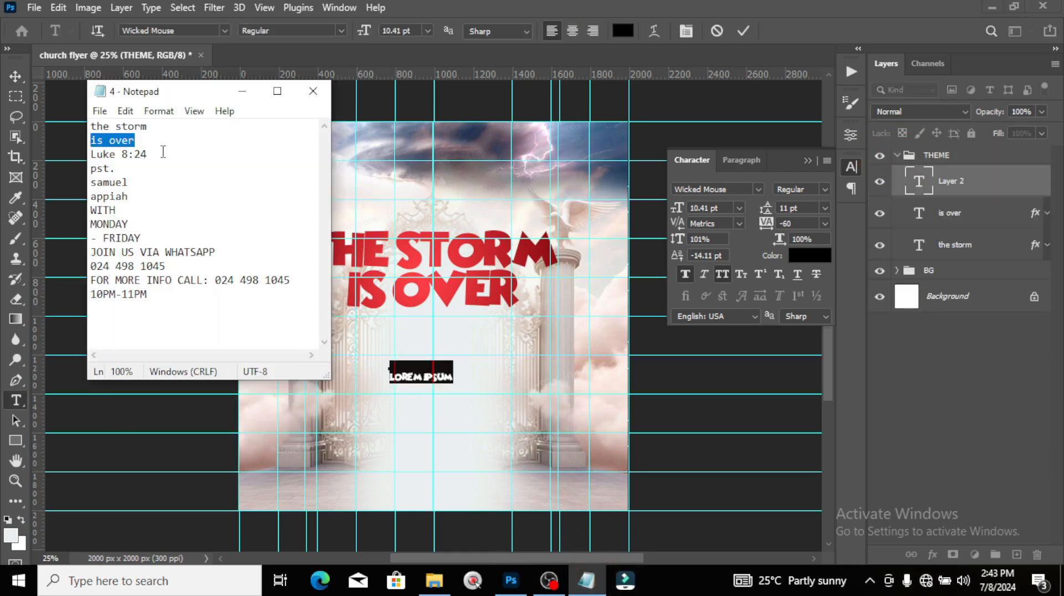
{"action": "left_click_drag", "start_coordinate": [163, 151], "coordinate": [78, 155]}
{"action": "key", "text": "ctrl+c"}
{"action": "left_click", "coordinate": [511, 8]}
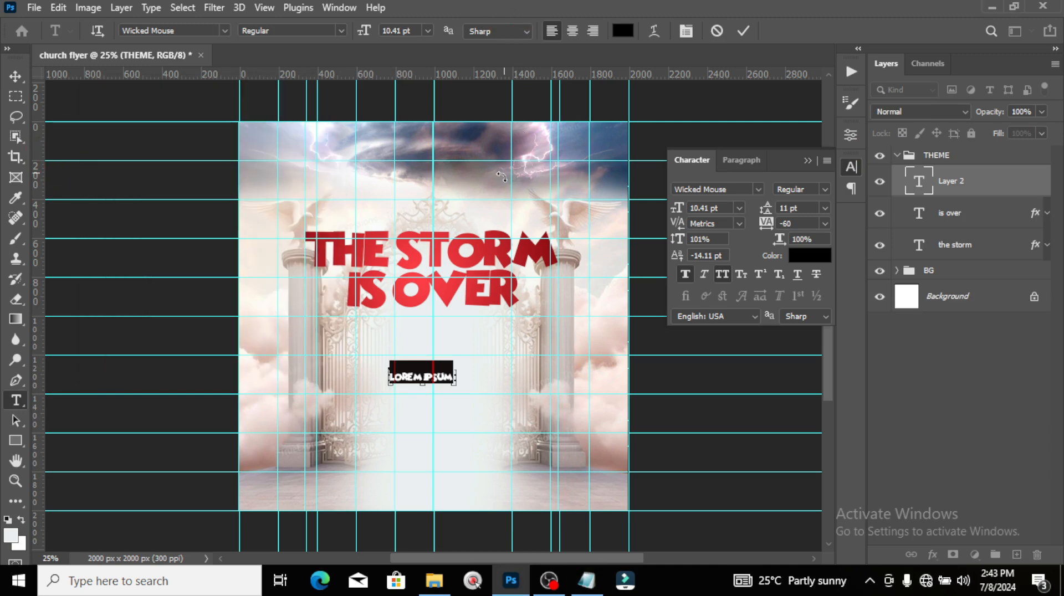
{"action": "key", "text": "ctrl+v"}
{"action": "left_click", "coordinate": [936, 186]}
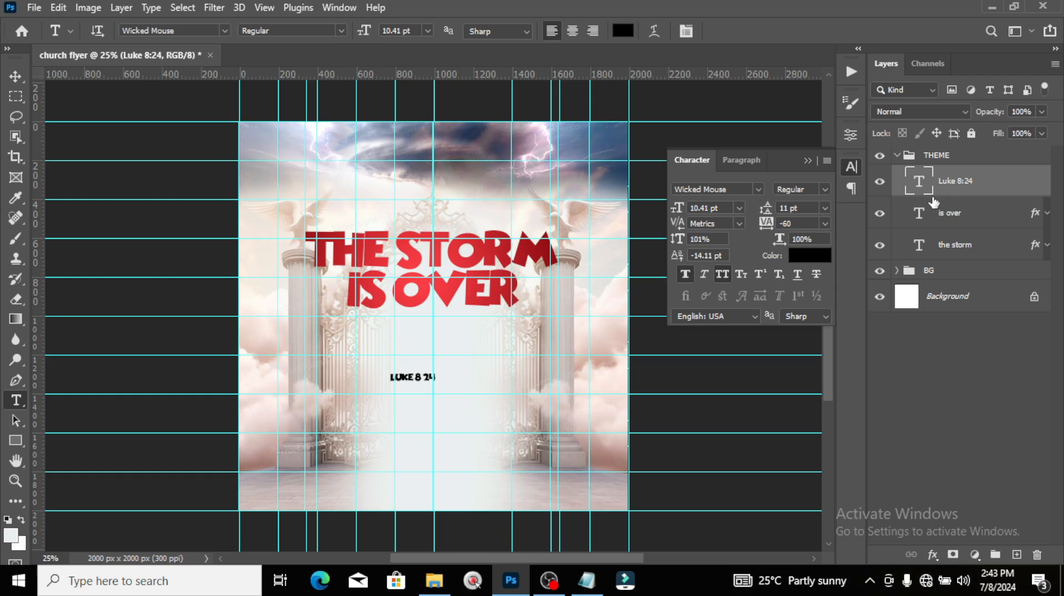
Step: Set the verse line to Montserrat SemiBold with 100 tracking
{"action": "left_click", "coordinate": [758, 189]}
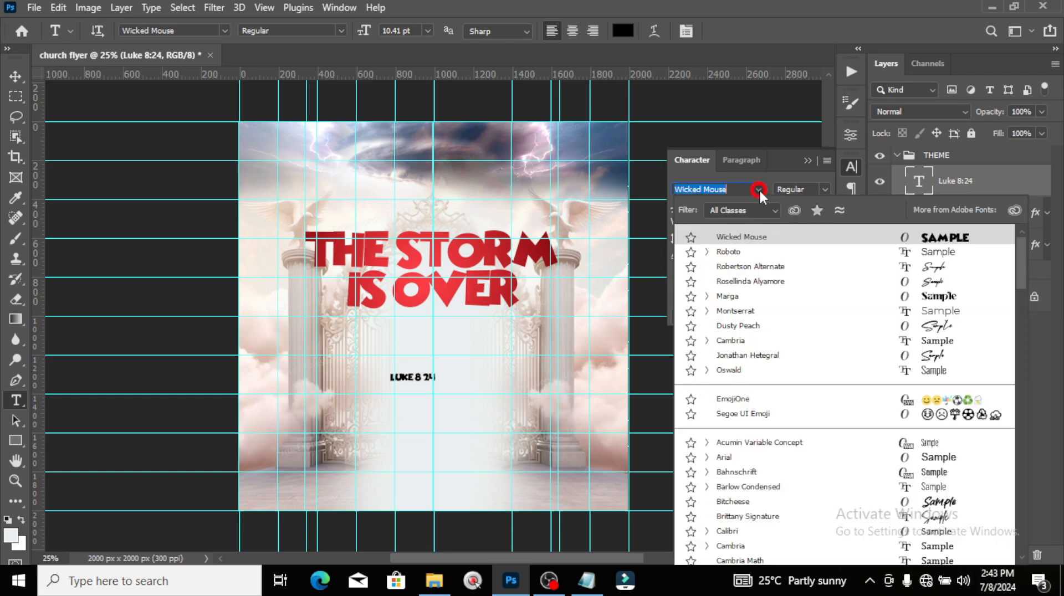
{"action": "left_click", "coordinate": [734, 312]}
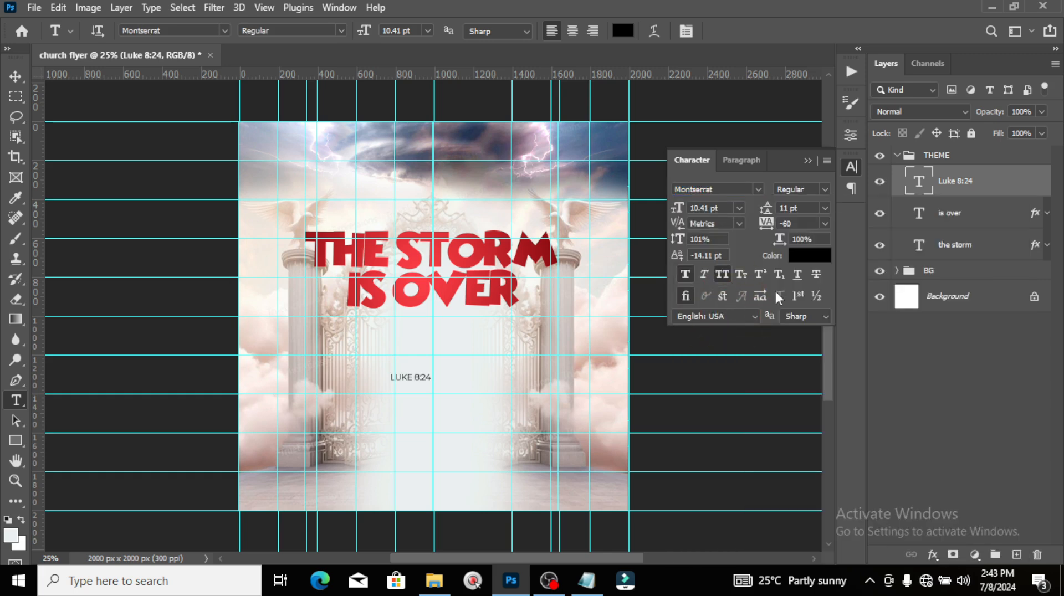
{"action": "left_click", "coordinate": [825, 190]}
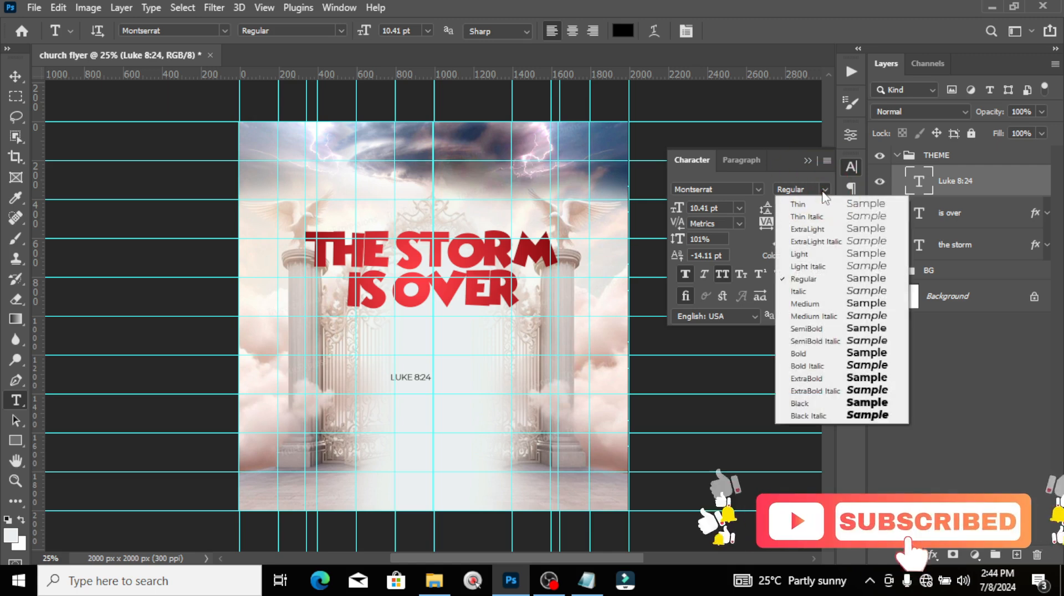
{"action": "left_click", "coordinate": [808, 329]}
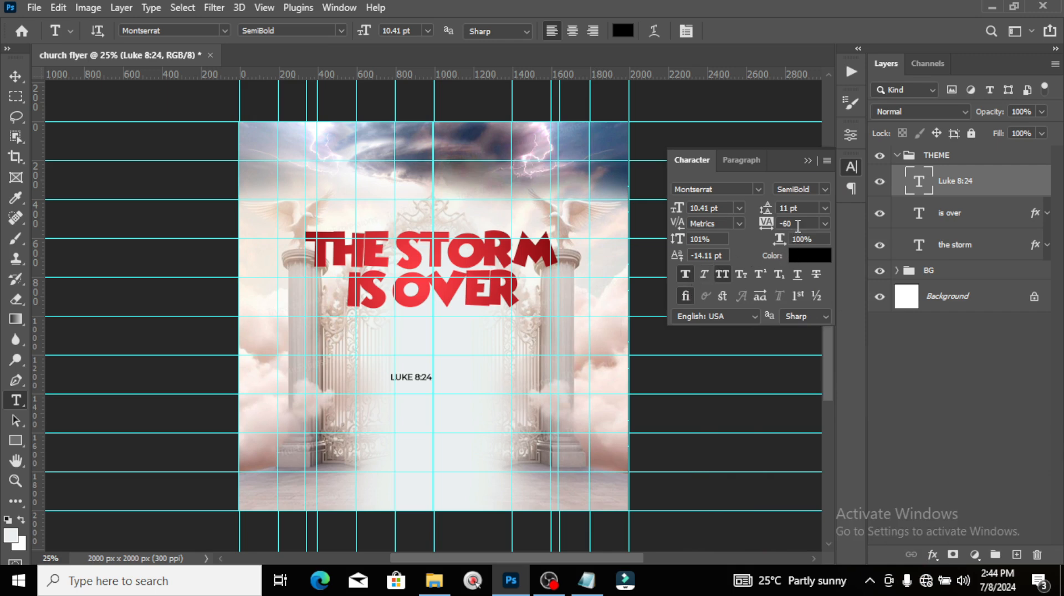
{"action": "left_click", "coordinate": [762, 220]}
{"action": "type", "text": "100"}
{"action": "key", "text": "Return"}
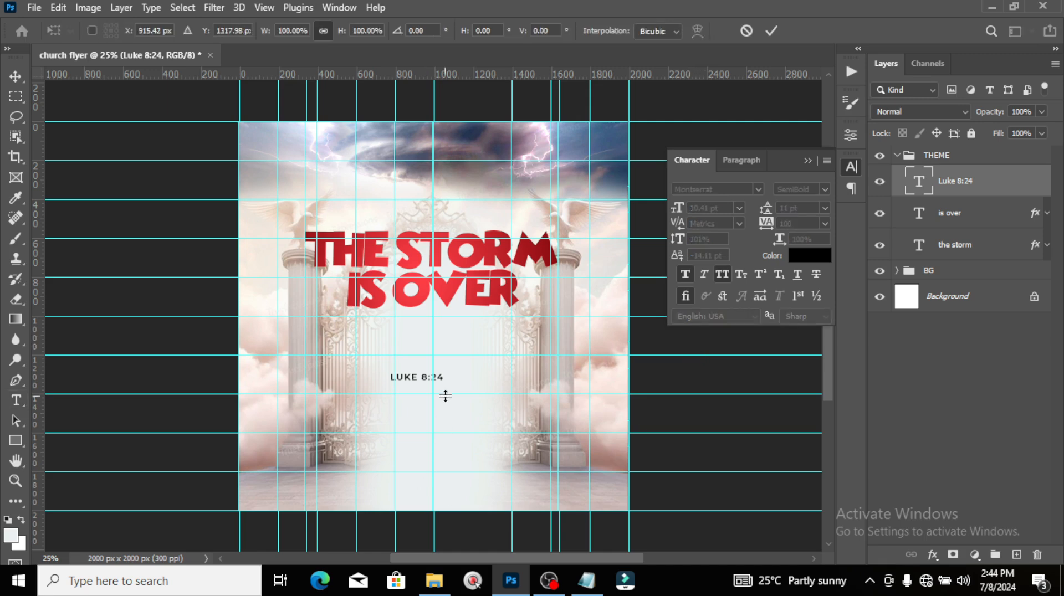
Step: Enlarge the LUKE 8:24 text to about 130% just below IS OVER
{"action": "key", "text": "ctrl+t"}
{"action": "left_click_drag", "start_coordinate": [443, 382], "coordinate": [433, 333]}
{"action": "key", "text": "Return"}
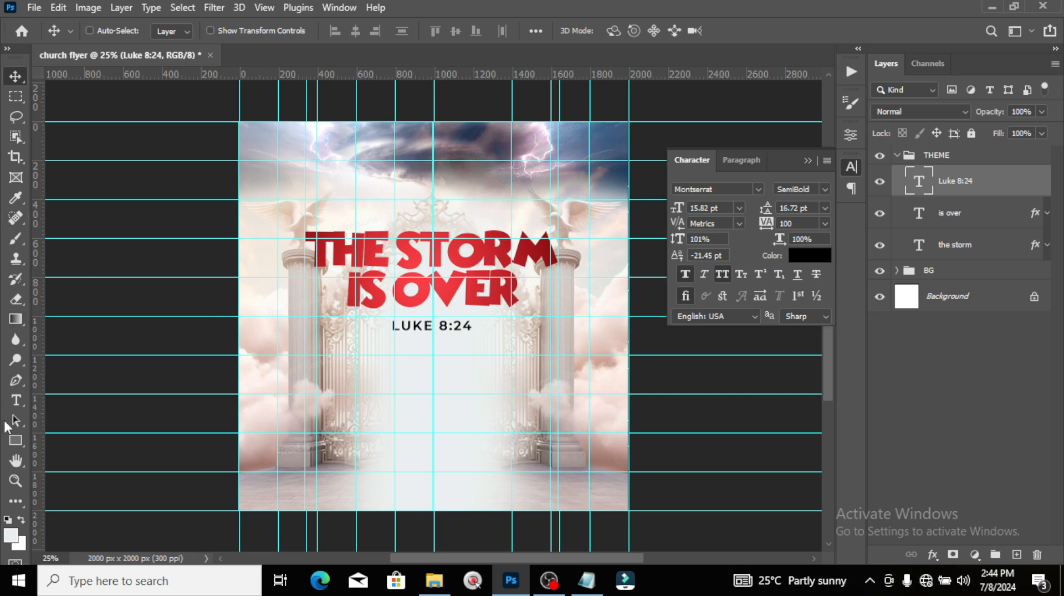
{"action": "left_click", "coordinate": [14, 444]}
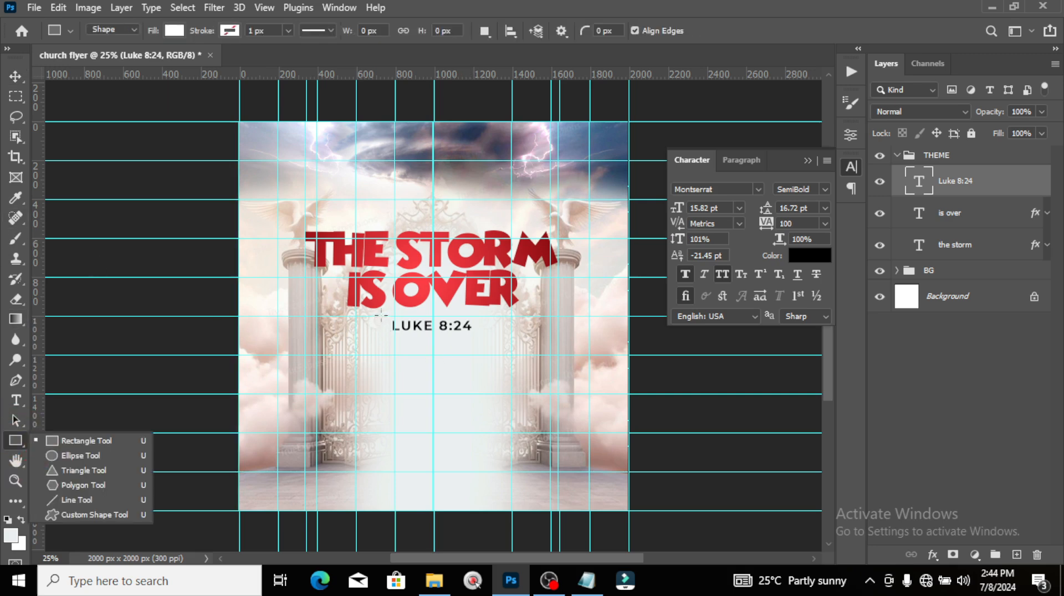
Step: Draw a yellow (E4D100) bar around the LUKE 8:24 text and put it beneath the verse layer
{"action": "left_click_drag", "start_coordinate": [381, 316], "coordinate": [481, 338]}
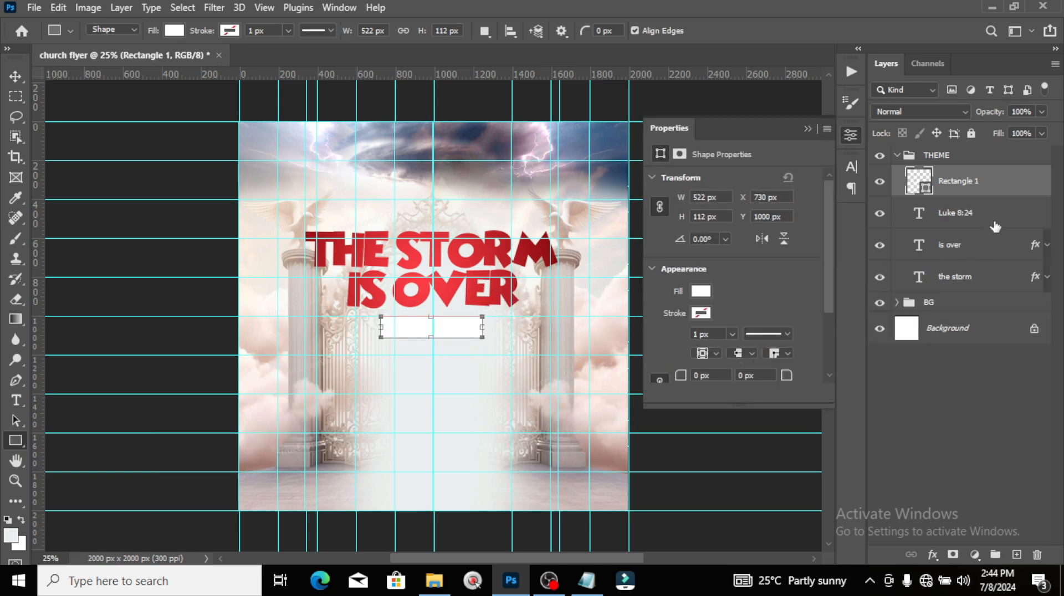
{"action": "double_click", "coordinate": [919, 181]}
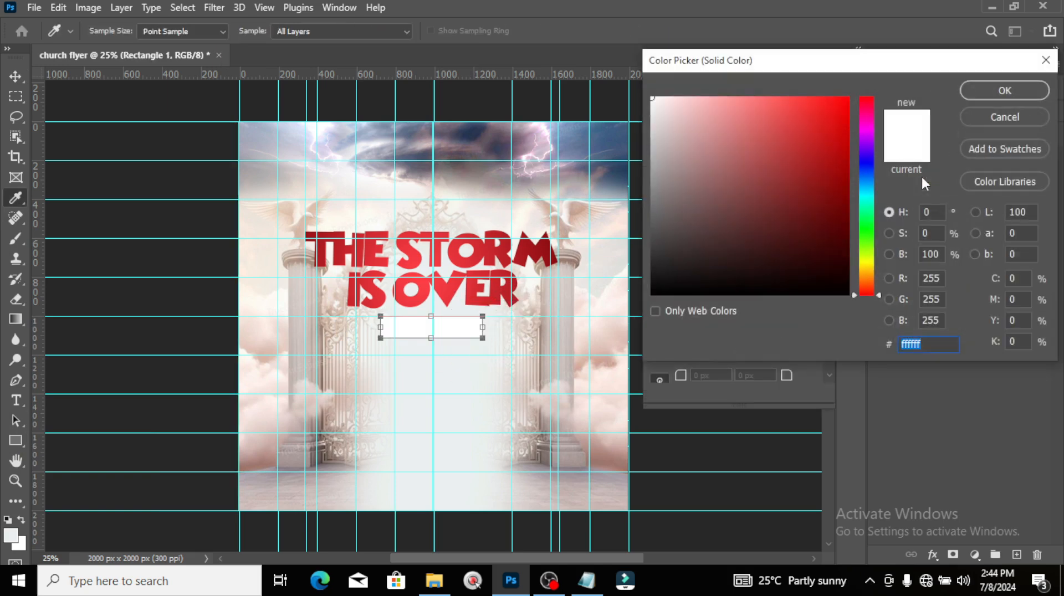
{"action": "type", "text": "E"}
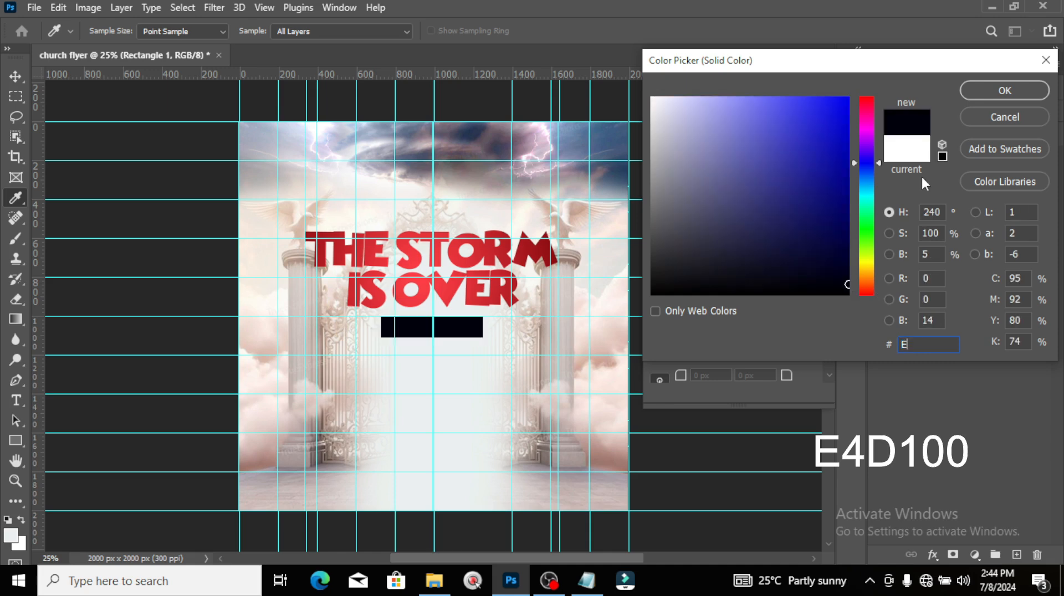
{"action": "type", "text": "4D100"}
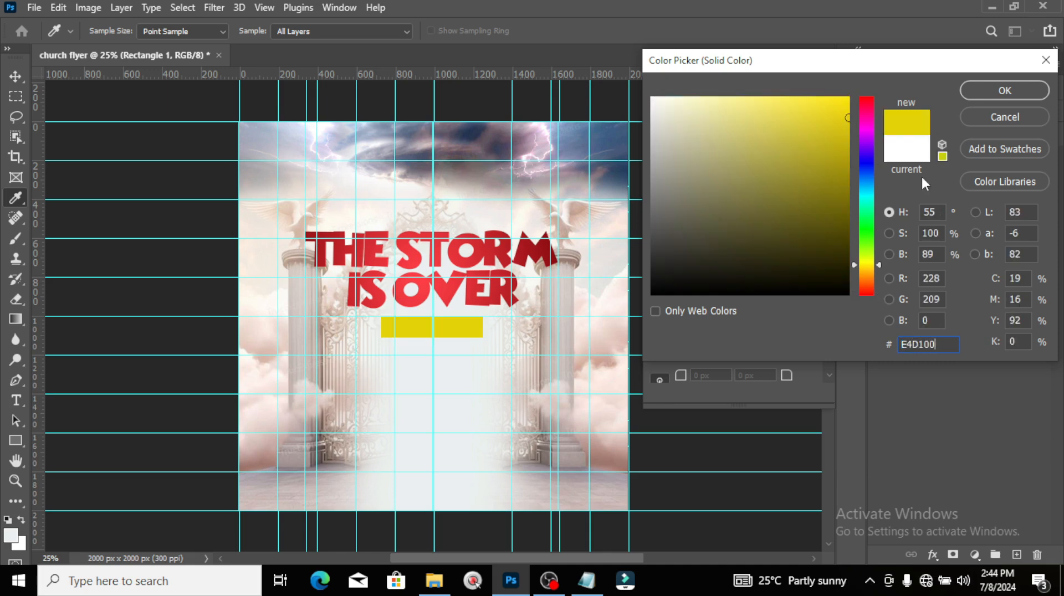
{"action": "key", "text": "Return"}
{"action": "left_click_drag", "start_coordinate": [945, 191], "coordinate": [958, 228]}
Step: Centre the LUKE 8:24 text within the yellow bar and nudge both upward
{"action": "left_click", "coordinate": [959, 185]}
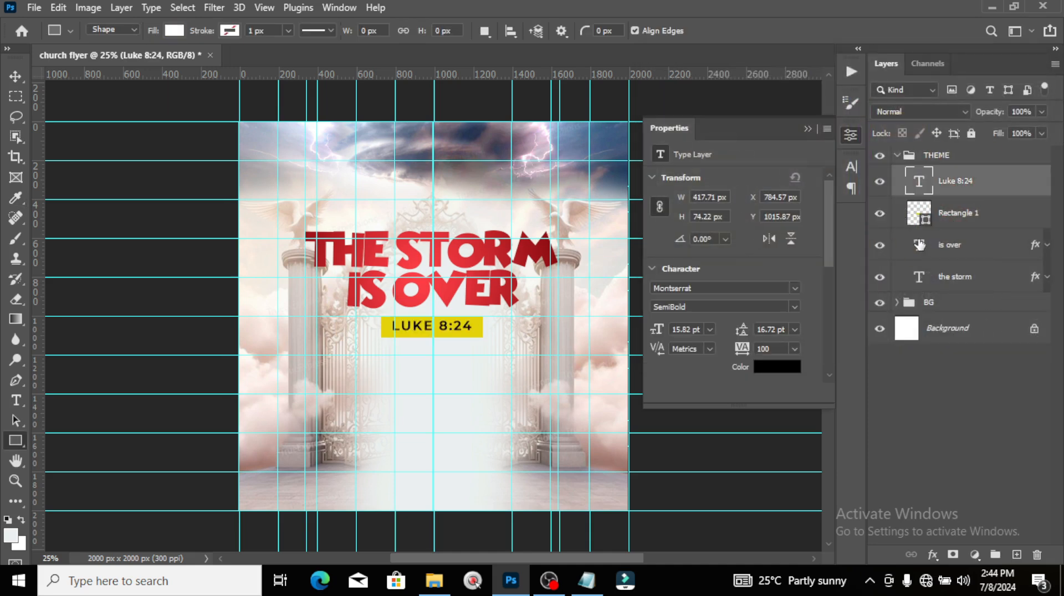
{"action": "left_click", "coordinate": [917, 213], "text": "ctrl"}
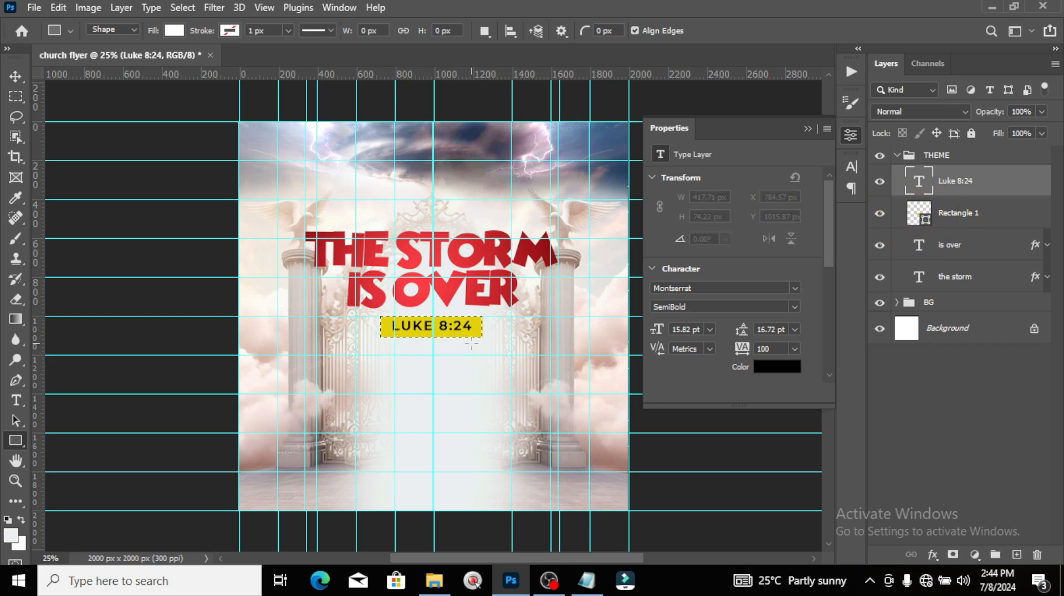
{"action": "left_click", "coordinate": [17, 77]}
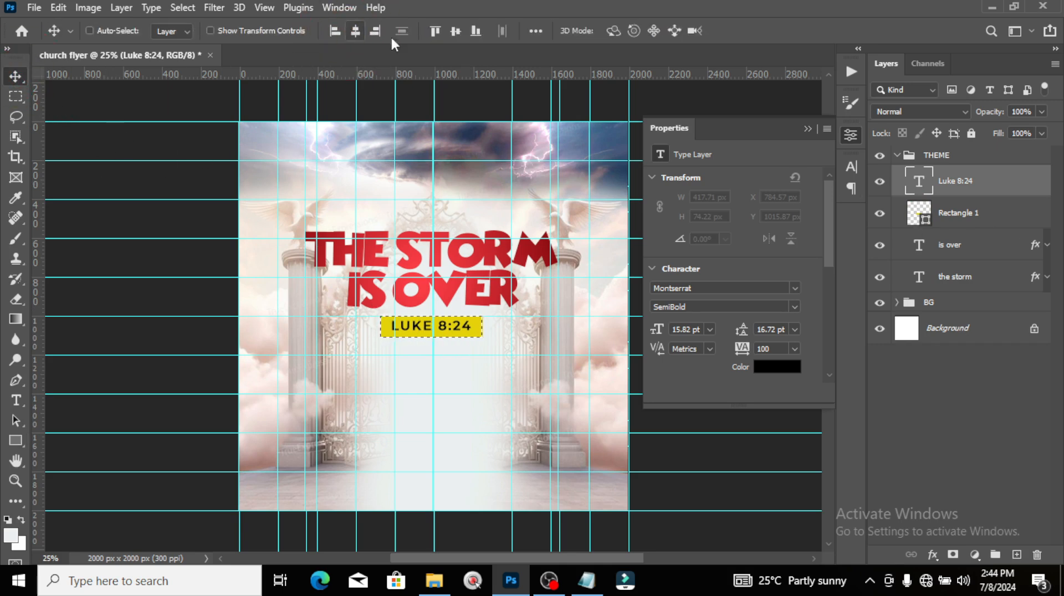
{"action": "left_click", "coordinate": [455, 33]}
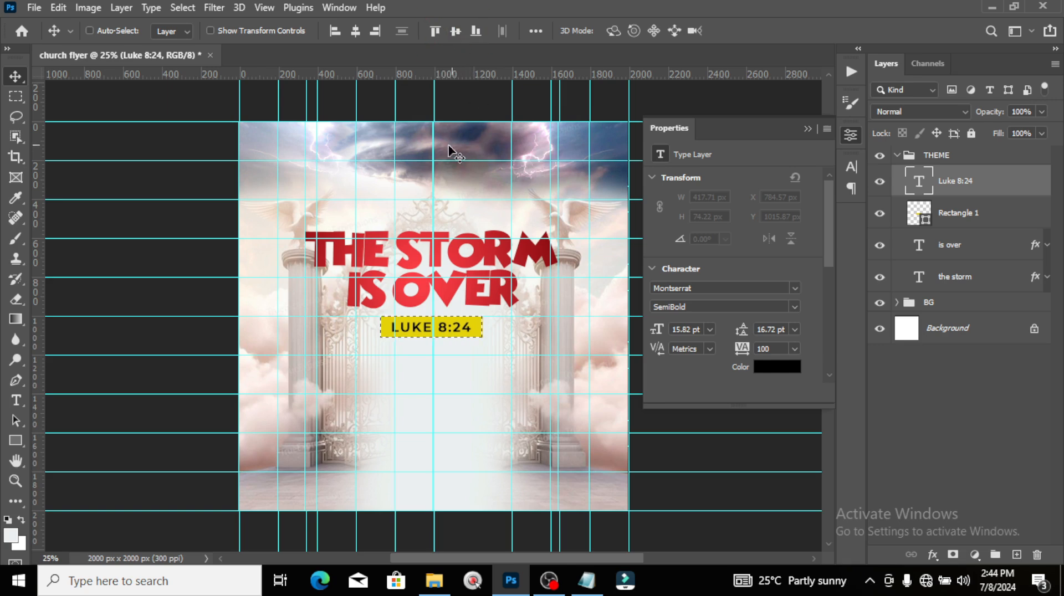
{"action": "key", "text": "ctrl"}
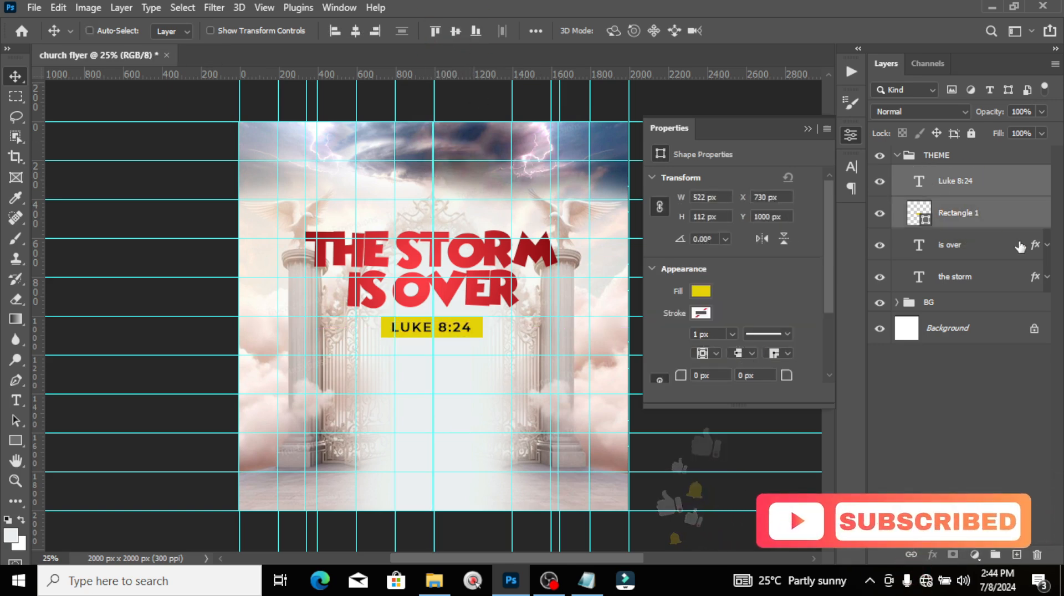
{"action": "key", "text": "Up"}
{"action": "key", "text": "Up"}
{"action": "key", "text": "Up"}
{"action": "key", "text": "Up"}
{"action": "key", "text": "Up"}
{"action": "key", "text": "Up"}
{"action": "key", "text": "Up"}
{"action": "key", "text": "Up"}
{"action": "key", "text": "Up"}
{"action": "key", "text": "Up"}
{"action": "key", "text": "Up"}
{"action": "key", "text": "Up"}
{"action": "key", "text": "Up"}
{"action": "key", "text": "Up"}
{"action": "key", "text": "Up"}
{"action": "key", "text": "Up"}
{"action": "key", "text": "Up"}
{"action": "key", "text": "Up"}
{"action": "key", "text": "Up"}
{"action": "key", "text": "Up"}
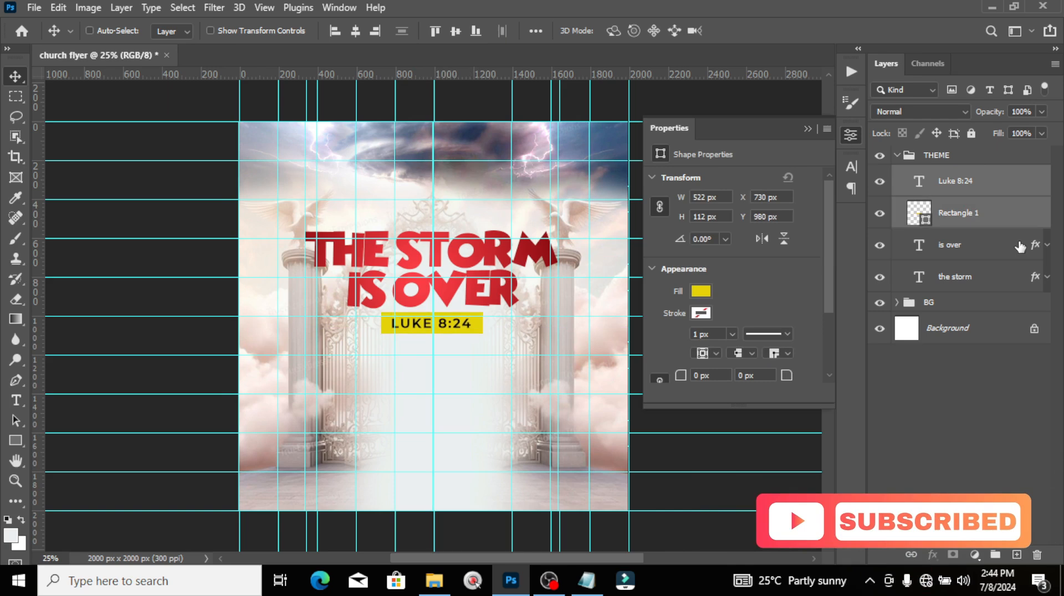
Step: Nudge the LUKE 8:24 label slightly down and collapse the THEME group
{"action": "key", "text": "ctrl+semicolon"}
{"action": "key", "text": "ctrl+semicolon"}
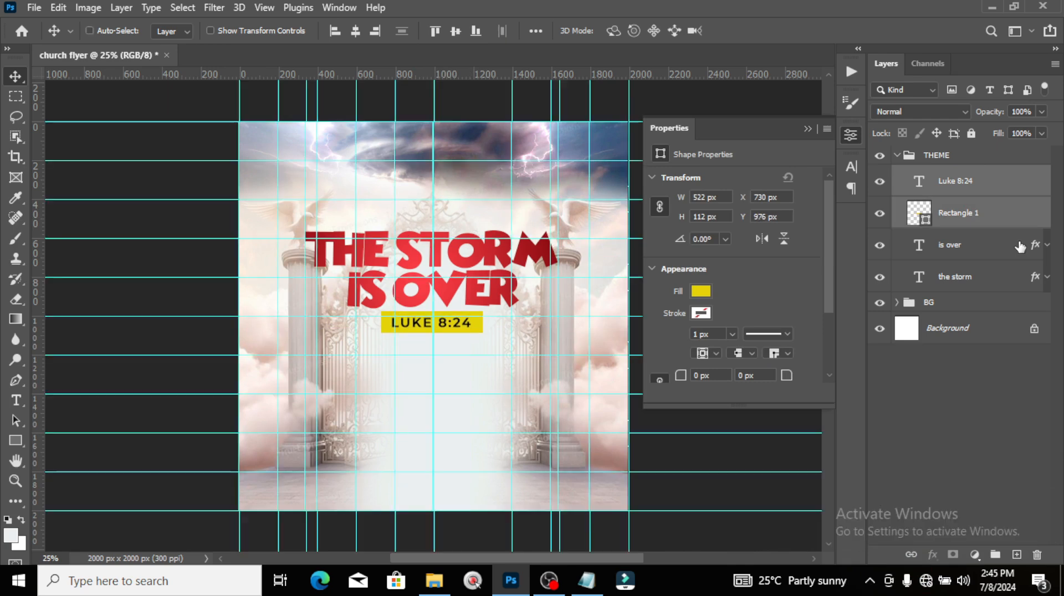
{"action": "key", "text": "shift+Down"}
{"action": "key", "text": "ctrl+semicolon"}
{"action": "left_click", "coordinate": [957, 256]}
{"action": "left_click", "coordinate": [897, 155]}
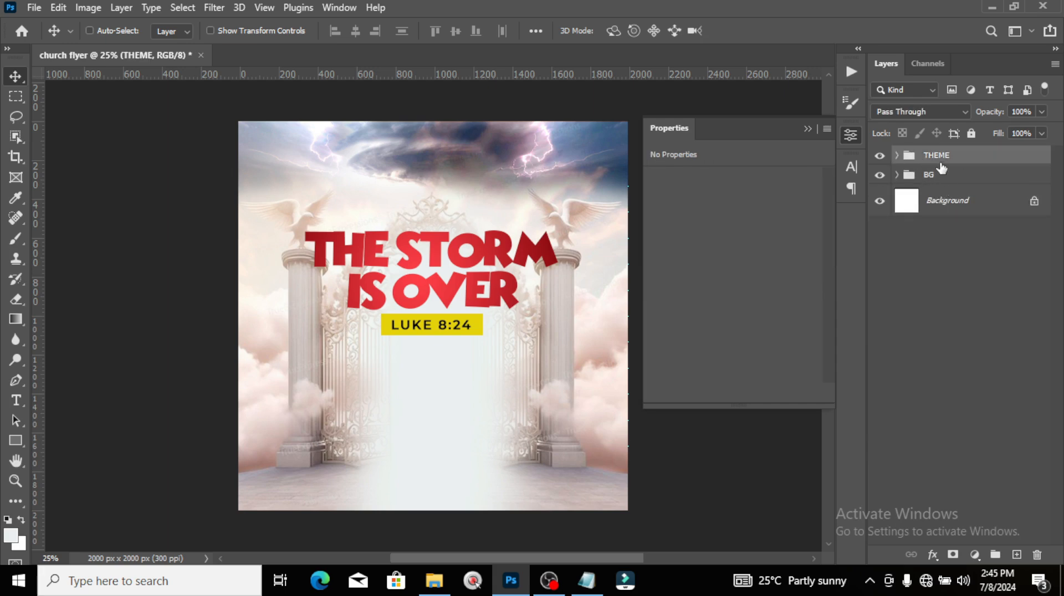
Step: Place the pastor photo from the images folder onto the flyer below the LUKE 8:24 bar
{"action": "left_click", "coordinate": [435, 580]}
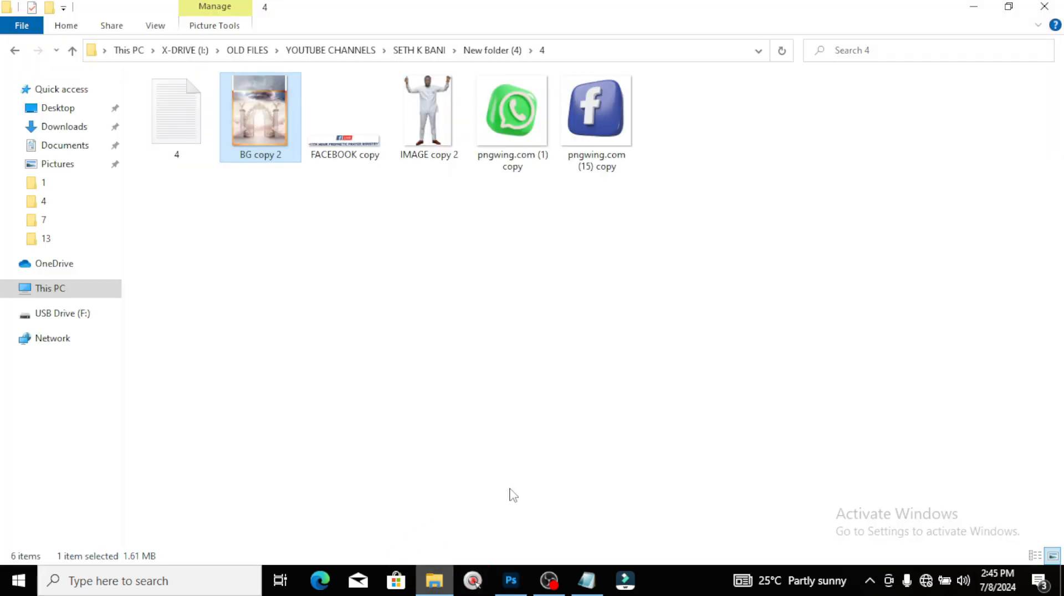
{"action": "left_click_drag", "start_coordinate": [428, 111], "coordinate": [495, 544]}
{"action": "key", "text": "Up"}
{"action": "key", "text": "Up"}
{"action": "key", "text": "Up"}
{"action": "key", "text": "Up"}
{"action": "key", "text": "Up"}
{"action": "key", "text": "Up"}
{"action": "key", "text": "Up"}
{"action": "key", "text": "Up"}
{"action": "key", "text": "Up"}
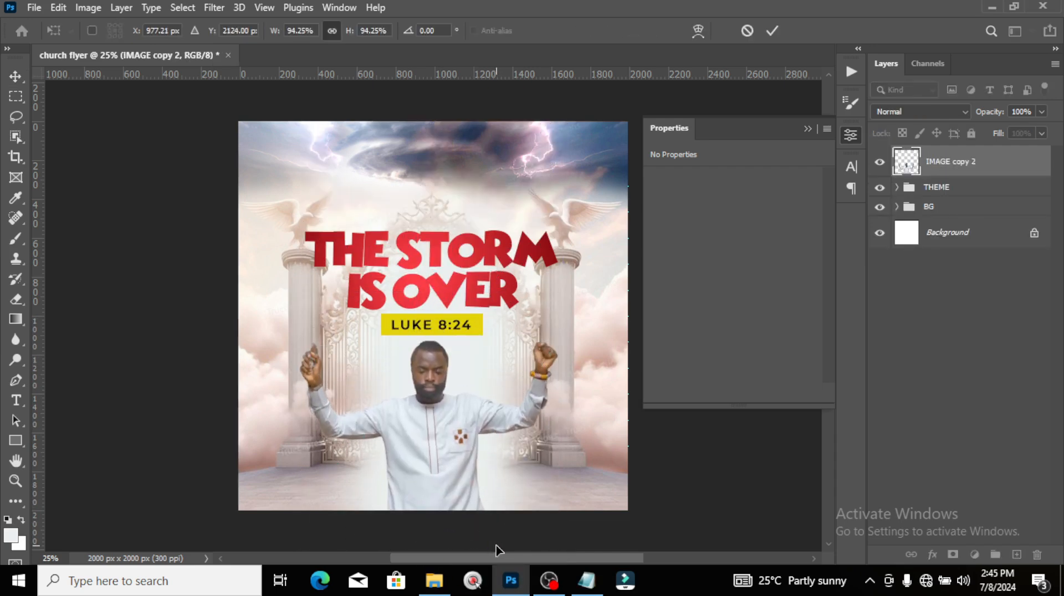
{"action": "left_click", "coordinate": [897, 188]}
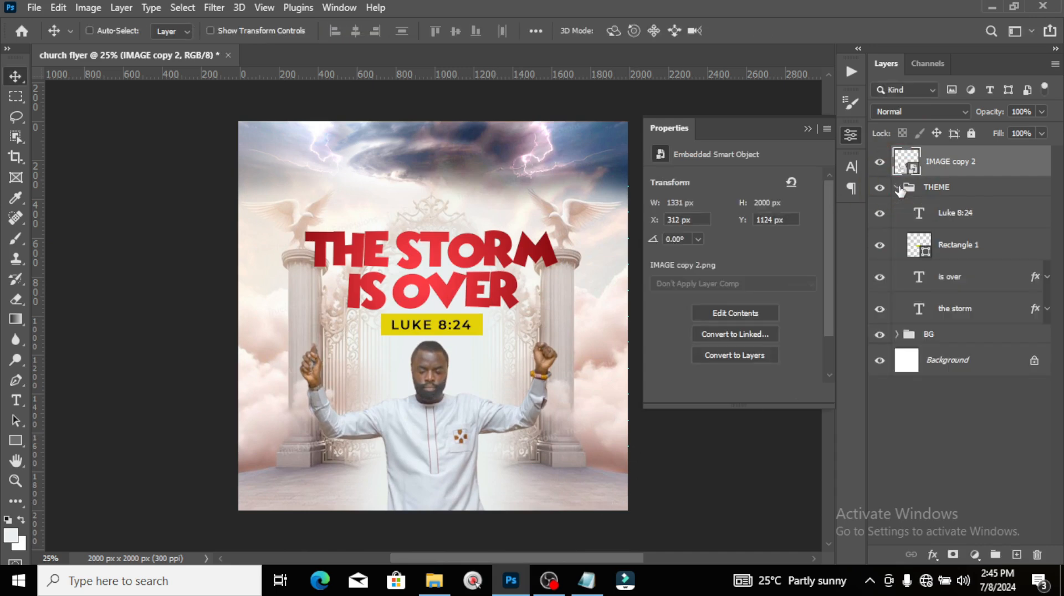
Step: Nudge the LUKE 8:24 text and its yellow rectangle slightly down, then collapse THEME
{"action": "left_click", "coordinate": [954, 216]}
{"action": "left_click", "coordinate": [961, 244], "text": "shift"}
{"action": "key", "text": "Down"}
{"action": "key", "text": "Down"}
{"action": "key", "text": "Down"}
{"action": "key", "text": "Down"}
{"action": "key", "text": "Down"}
{"action": "key", "text": "Down"}
{"action": "key", "text": "Down"}
{"action": "key", "text": "Down"}
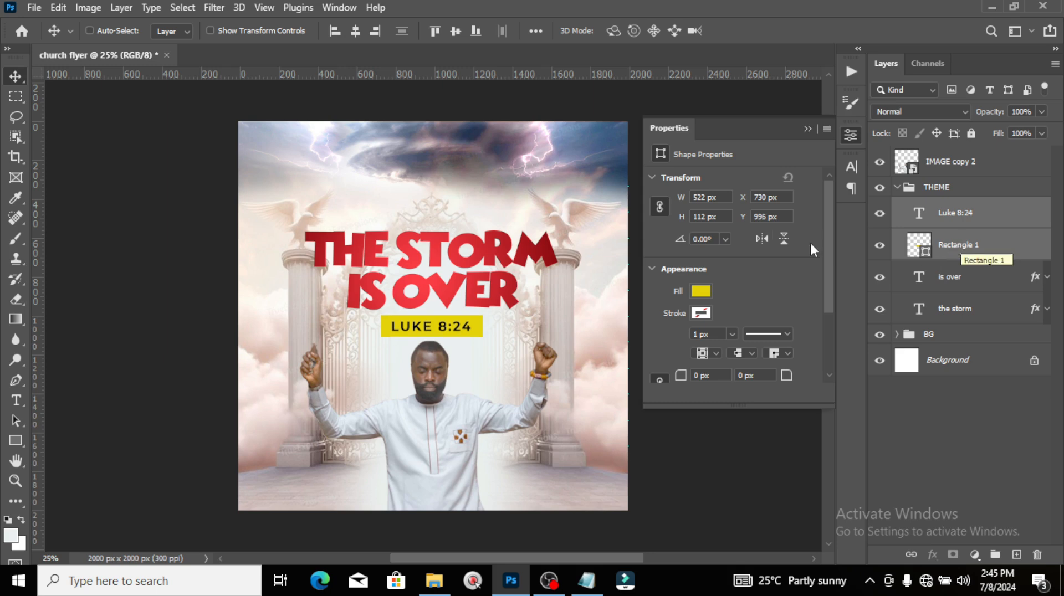
{"action": "left_click", "coordinate": [968, 282]}
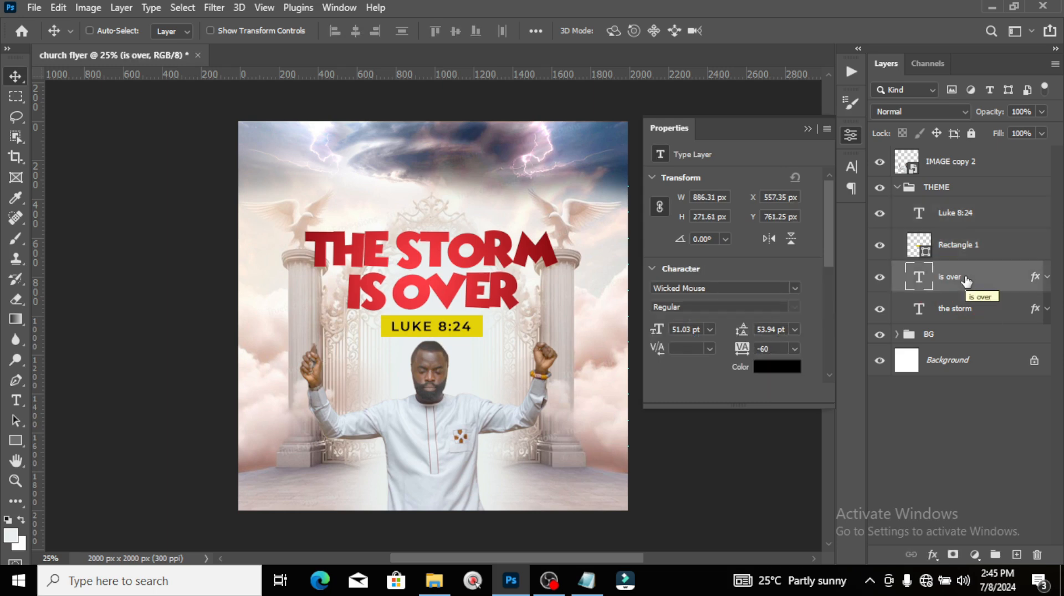
{"action": "left_click", "coordinate": [896, 188]}
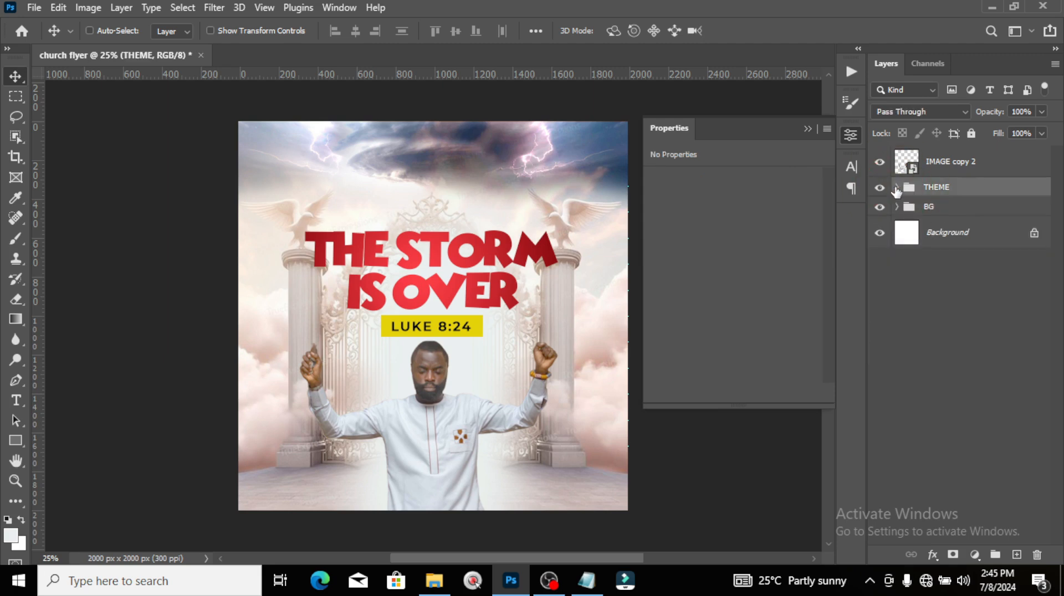
Step: Put the pastor photo into a new group named IMAGE and collapse it
{"action": "left_click", "coordinate": [940, 167]}
{"action": "key", "text": "ctrl+g"}
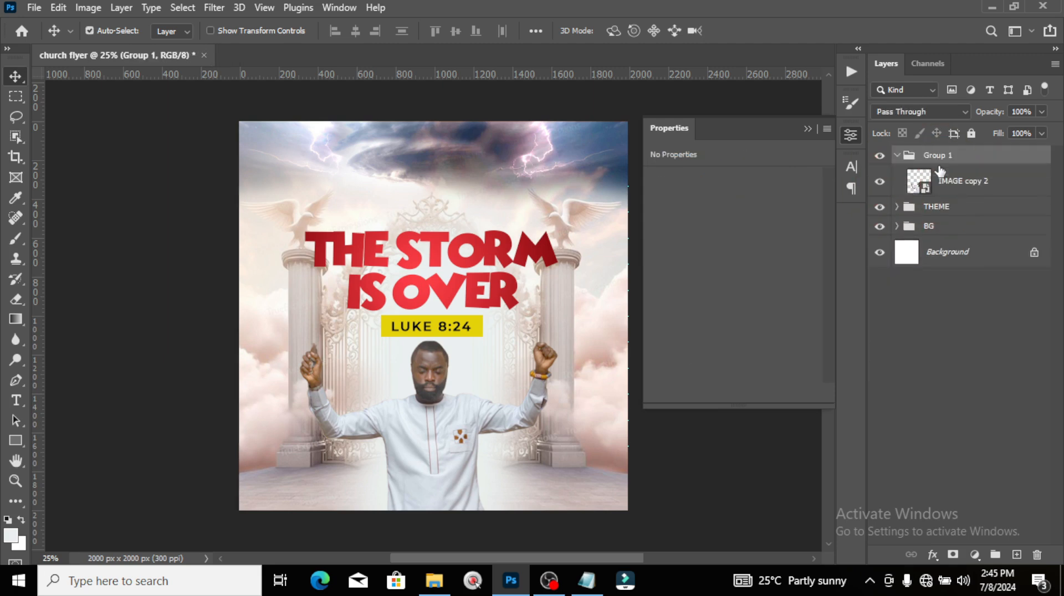
{"action": "double_click", "coordinate": [940, 155]}
{"action": "type", "text": "IMA"}
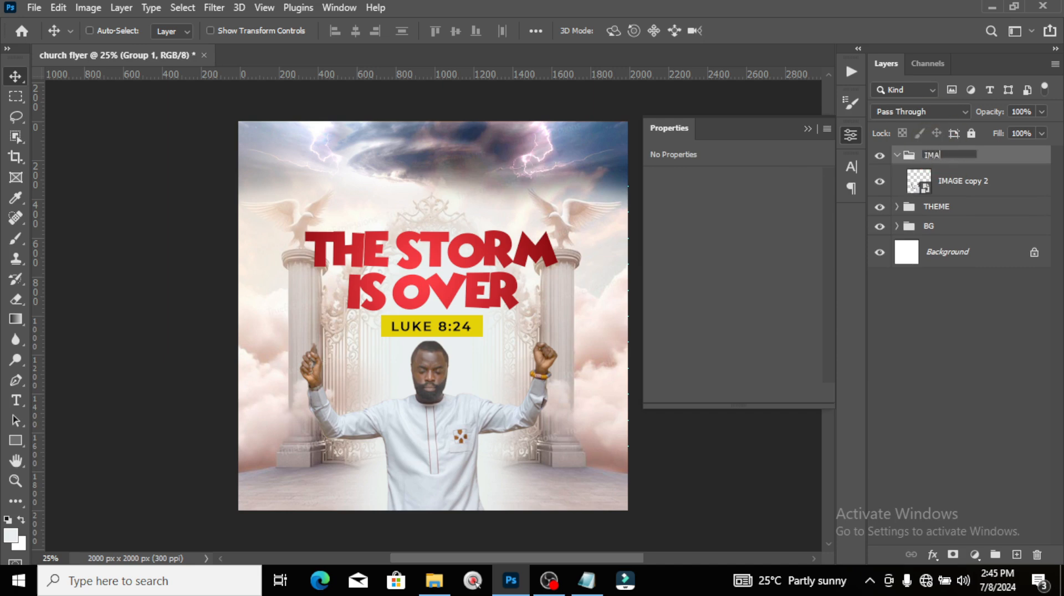
{"action": "type", "text": "GE"}
{"action": "key", "text": "Return"}
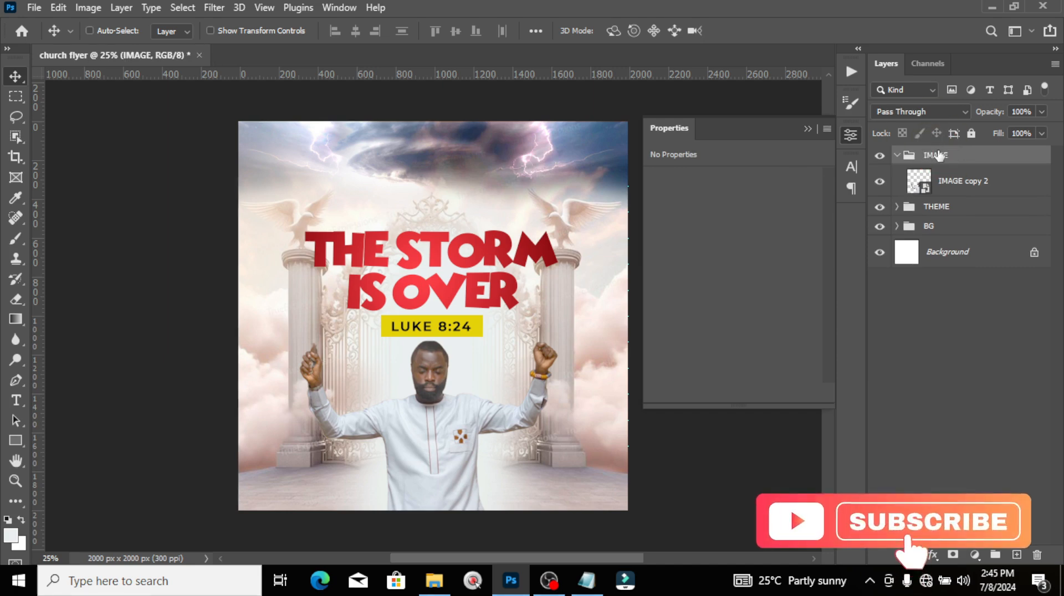
{"action": "left_click", "coordinate": [896, 155]}
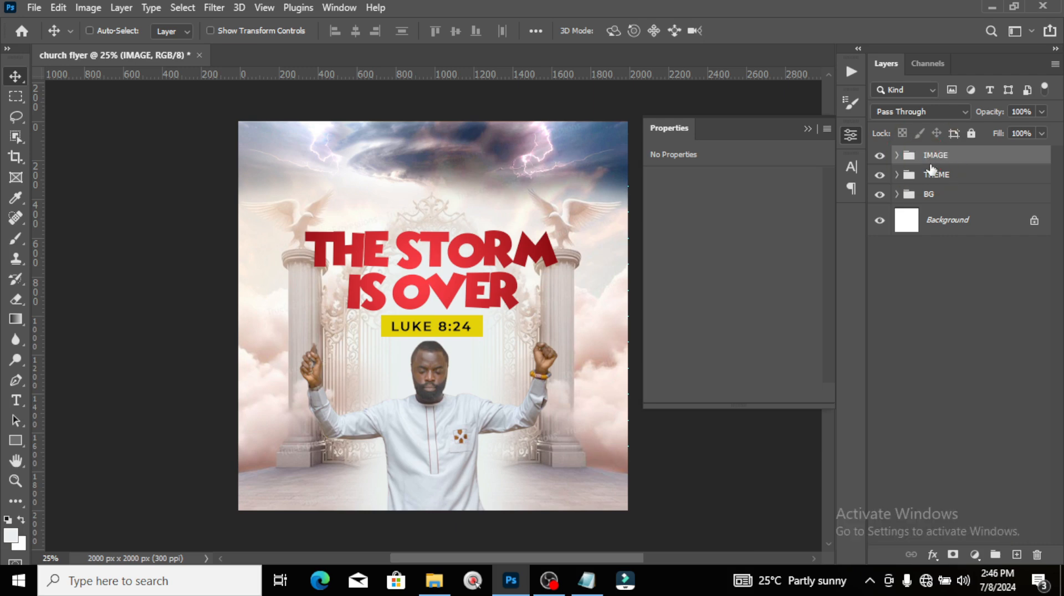
Step: Place the Facebook Live logo graphic onto the flyer and move it to the top
{"action": "left_click", "coordinate": [434, 580]}
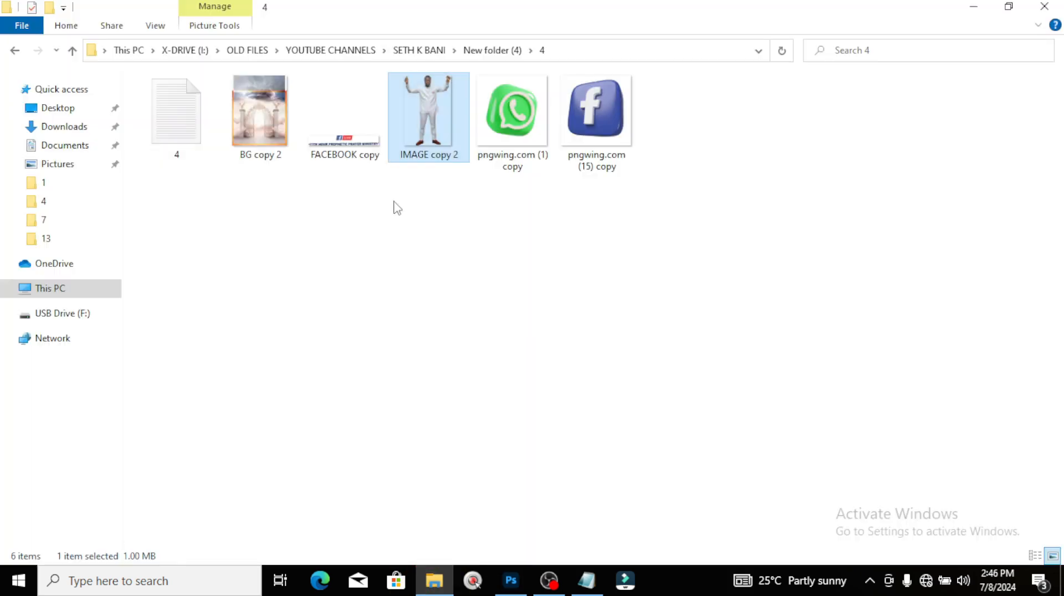
{"action": "left_click_drag", "start_coordinate": [399, 284], "coordinate": [456, 215]}
{"action": "key", "text": "Return"}
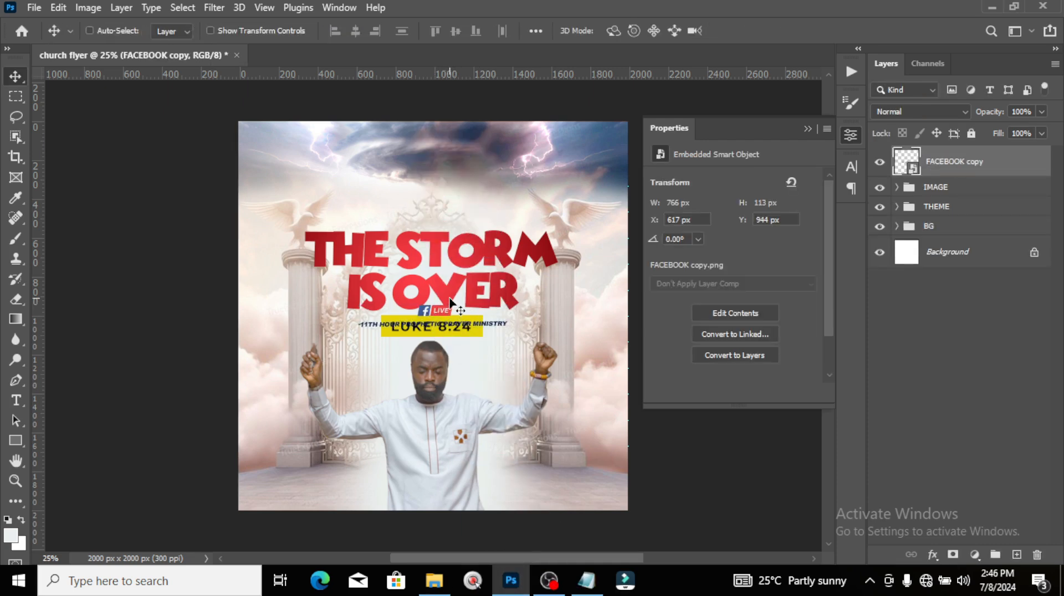
{"action": "left_click_drag", "start_coordinate": [448, 304], "coordinate": [447, 169]}
Step: Centre the logo line on the middle guide and fine-tune its height with Shift+arrow nudges
{"action": "key", "text": "ctrl+semicolon"}
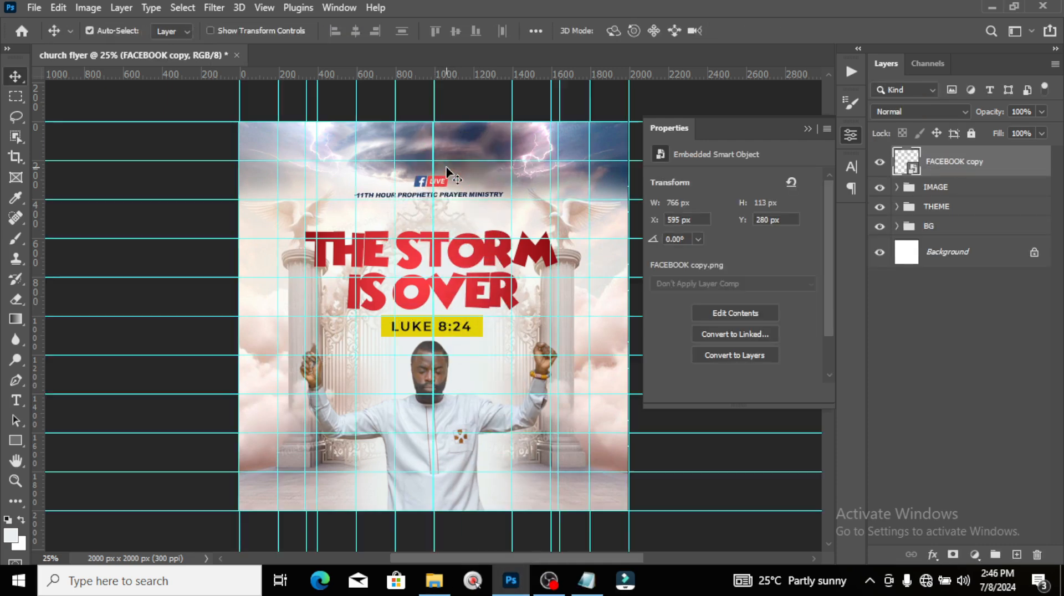
{"action": "key", "text": "ctrl+t"}
{"action": "key", "text": "Right"}
{"action": "key", "text": "Right"}
{"action": "key", "text": "Right"}
{"action": "key", "text": "Right"}
{"action": "key", "text": "Right"}
{"action": "key", "text": "Right"}
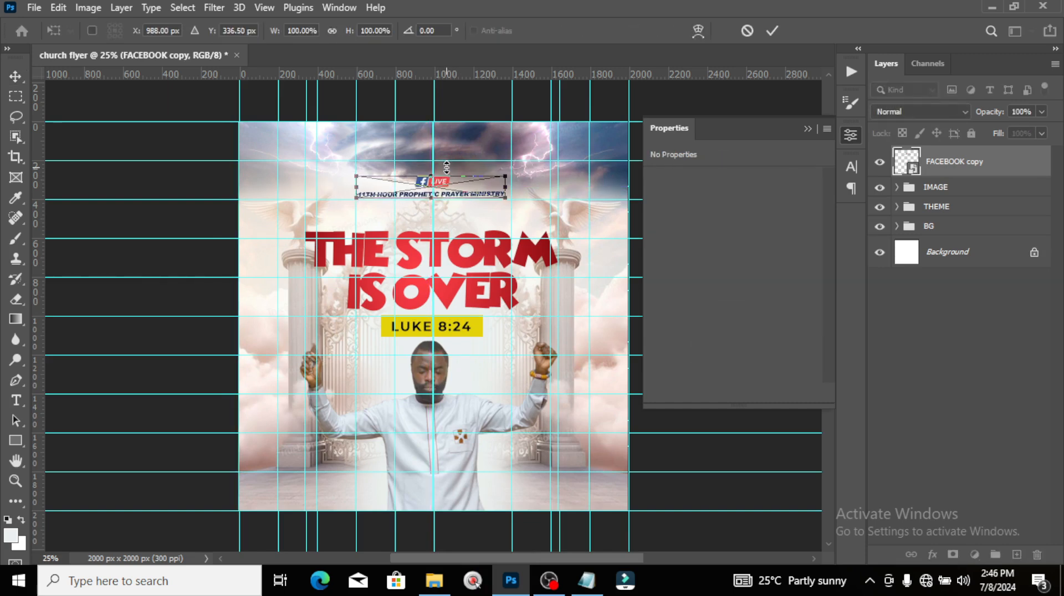
{"action": "key", "text": "Return"}
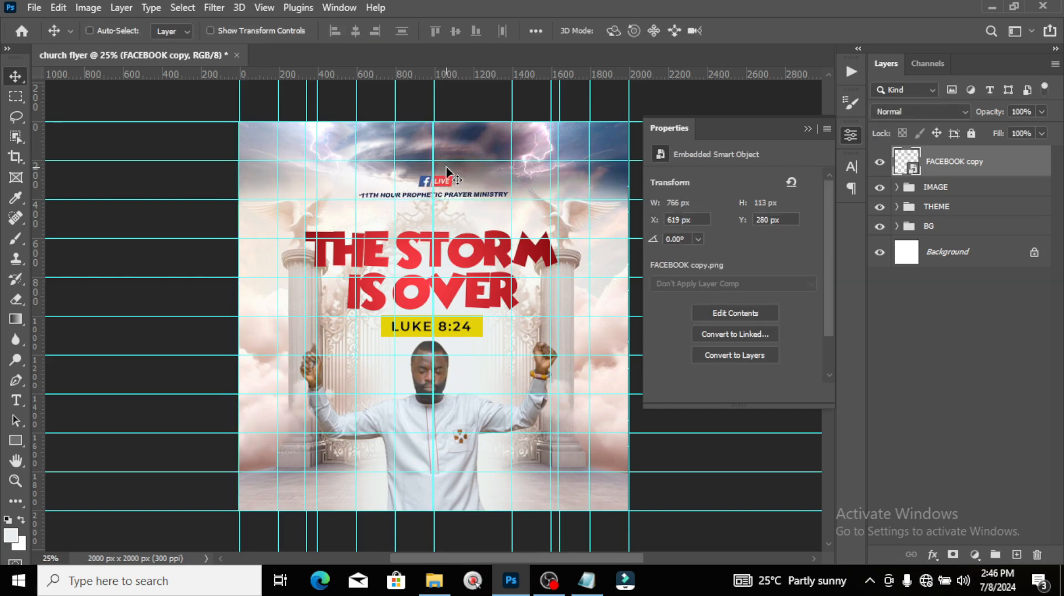
{"action": "key", "text": "shift+Up"}
{"action": "key", "text": "shift+Up"}
{"action": "key", "text": "shift+Up"}
{"action": "key", "text": "shift+Up"}
{"action": "key", "text": "shift+Up"}
{"action": "key", "text": "shift+Up"}
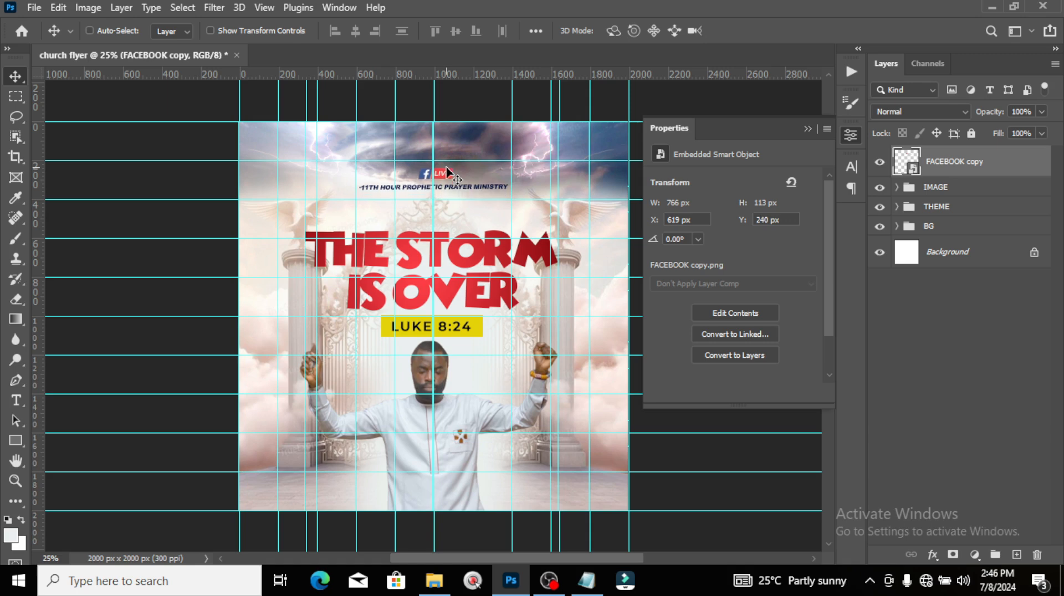
{"action": "key", "text": "shift+Up"}
{"action": "key", "text": "shift+Up"}
{"action": "key", "text": "shift+Up"}
{"action": "key", "text": "shift+Up"}
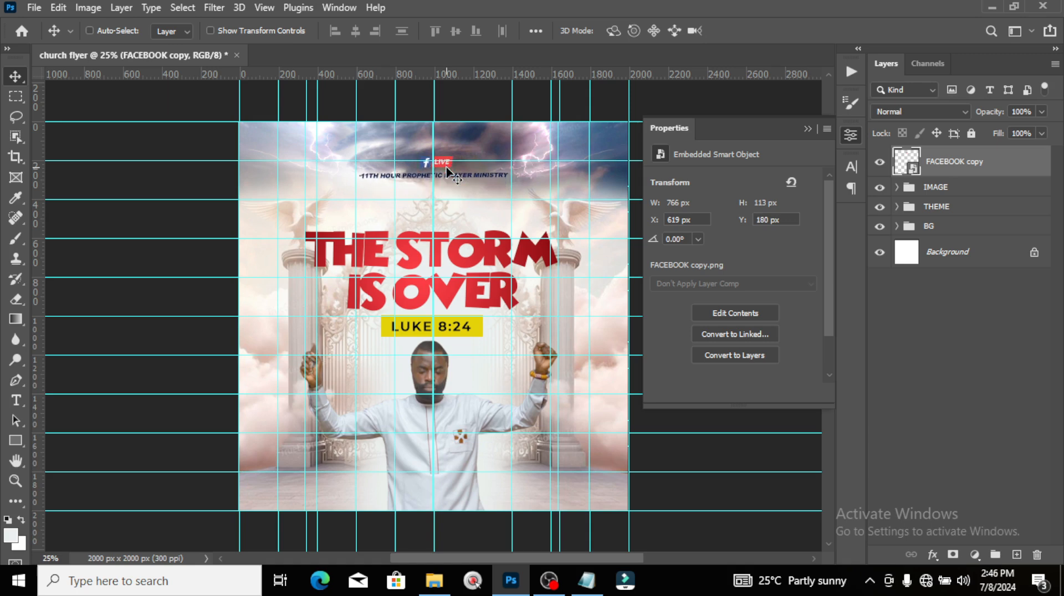
{"action": "key", "text": "shift+Down"}
{"action": "key", "text": "shift+Down"}
{"action": "key", "text": "shift+Down"}
{"action": "key", "text": "shift+Down"}
{"action": "key", "text": "shift+Down"}
{"action": "key", "text": "shift+Down"}
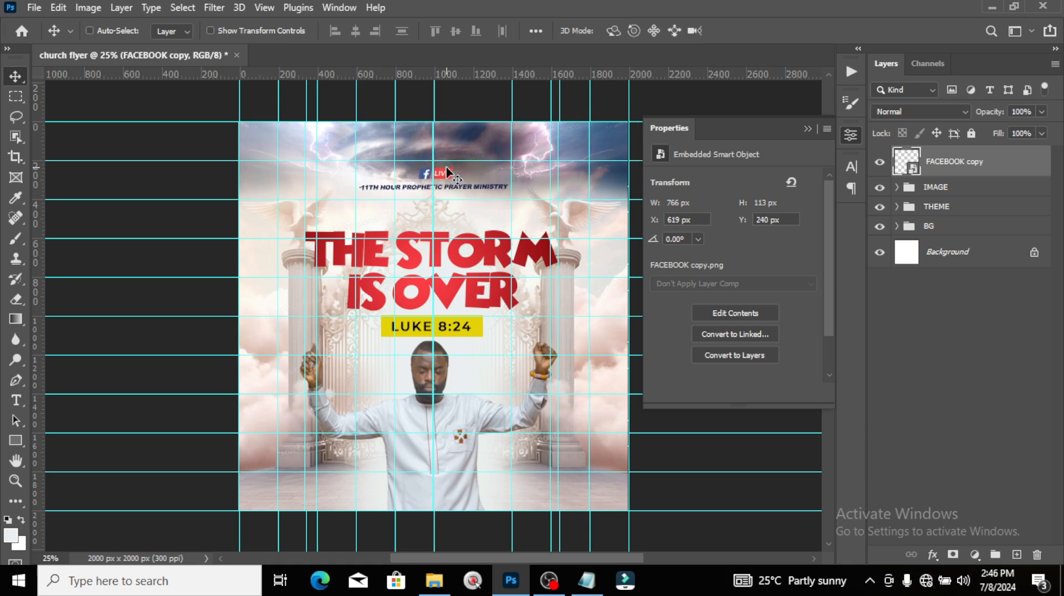
{"action": "key", "text": "shift+Down"}
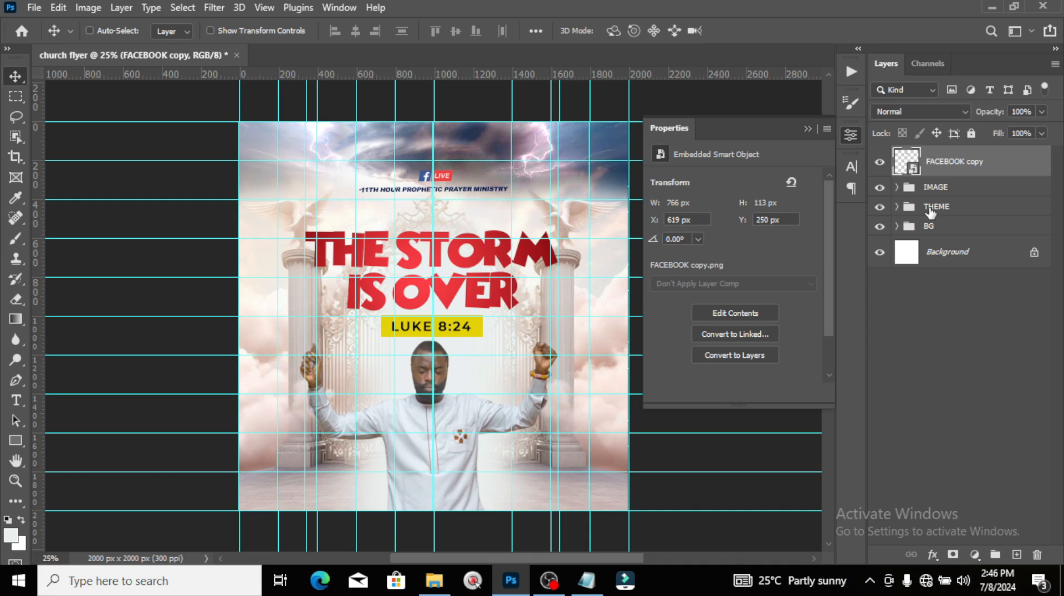
Step: Set THE STORM title's letter spacing to 0 after trying -40
{"action": "left_click", "coordinate": [917, 209]}
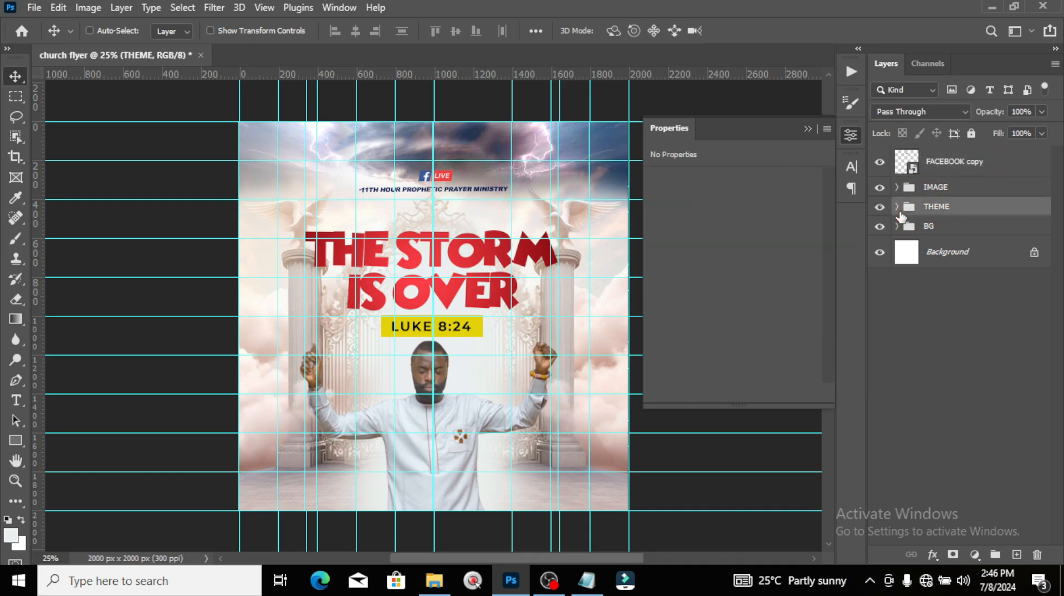
{"action": "left_click", "coordinate": [897, 208]}
{"action": "left_click", "coordinate": [954, 328]}
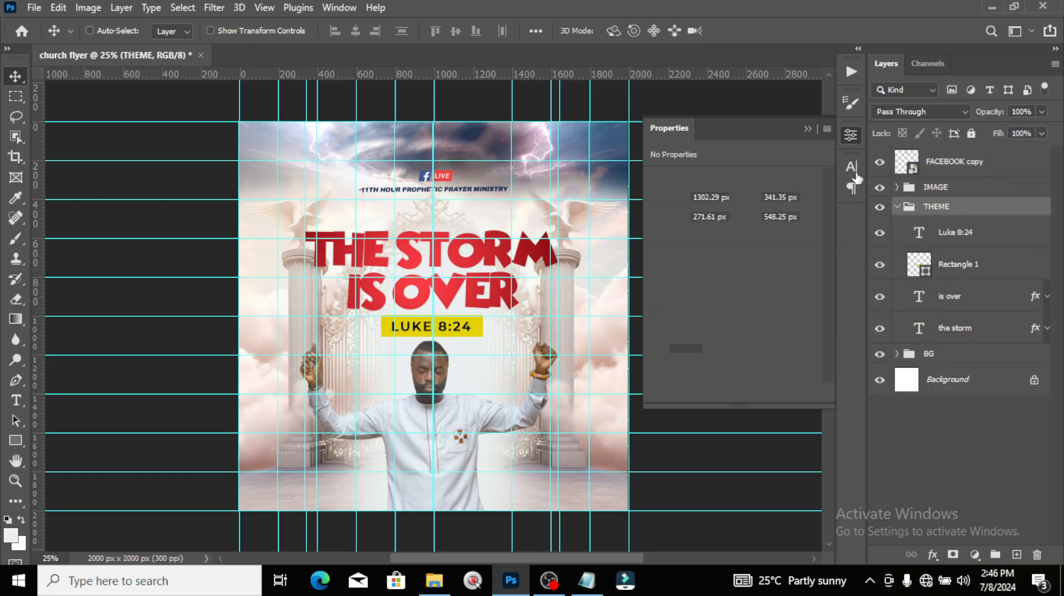
{"action": "left_click", "coordinate": [851, 166]}
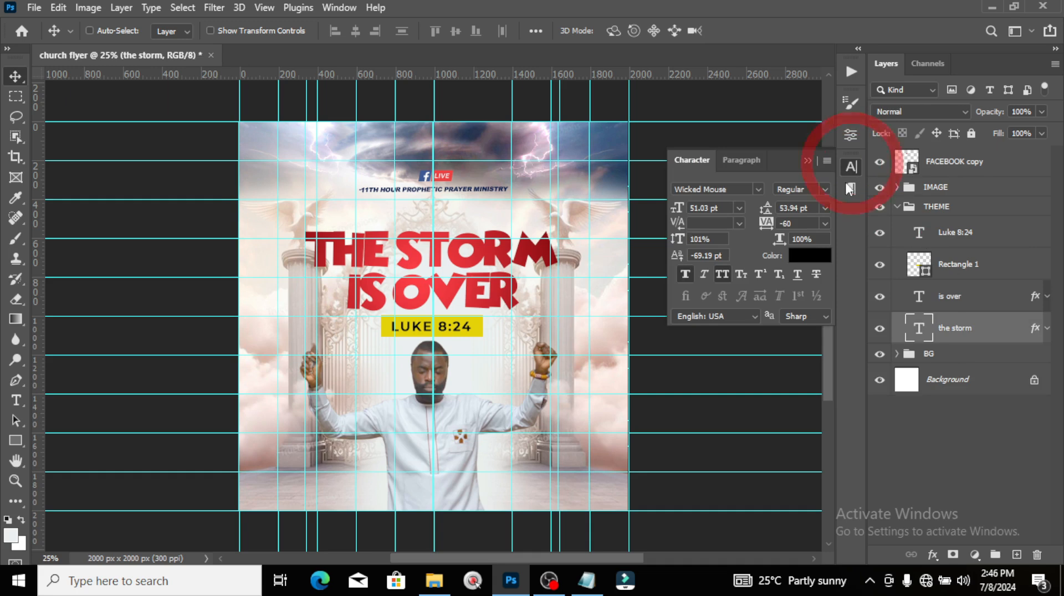
{"action": "double_click", "coordinate": [796, 222]}
{"action": "type", "text": "-40"}
{"action": "key", "text": "Return"}
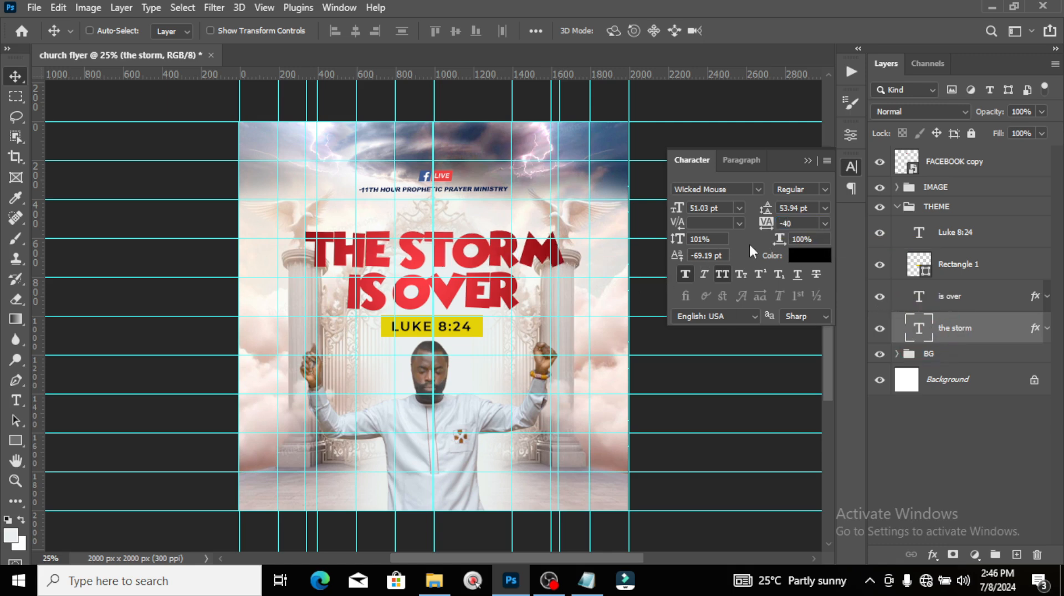
{"action": "double_click", "coordinate": [786, 222]}
{"action": "type", "text": "0"}
{"action": "key", "text": "Return"}
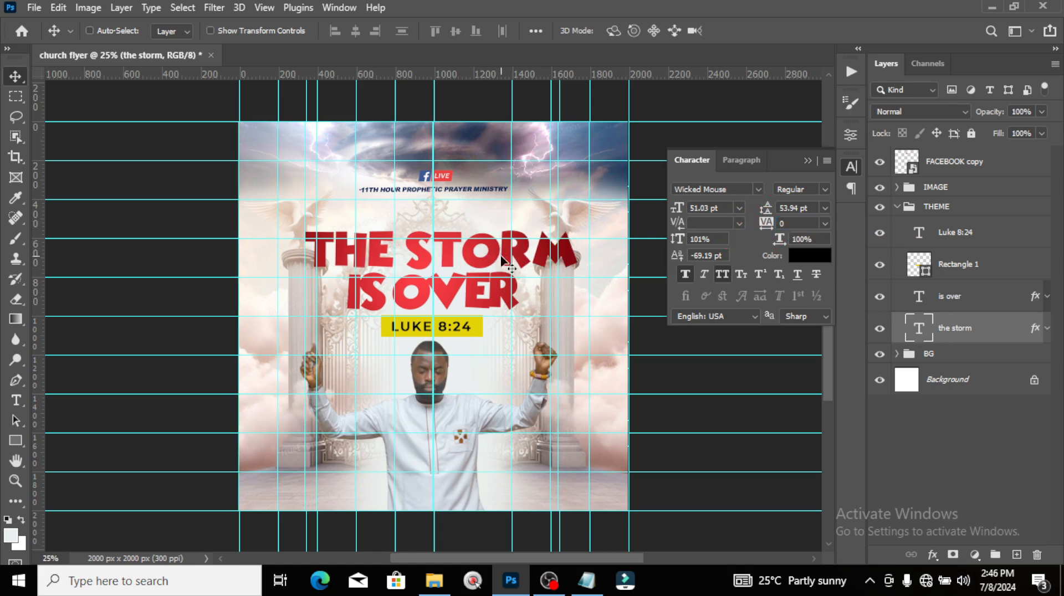
Step: Set IS OVER letter spacing to 0 and shift both title lines slightly left to recentre them
{"action": "left_click", "coordinate": [951, 300]}
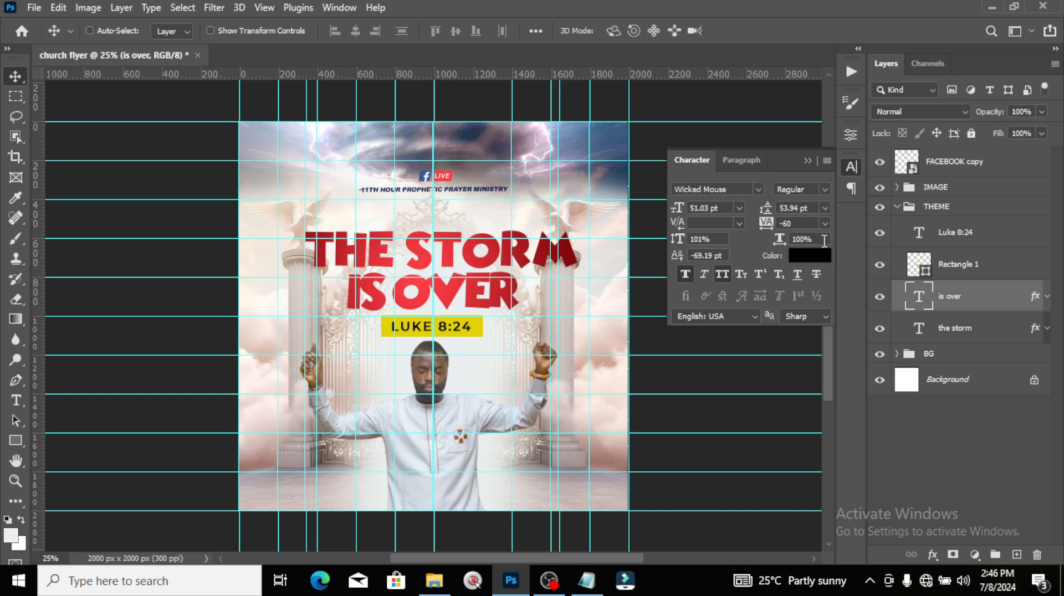
{"action": "double_click", "coordinate": [800, 222]}
{"action": "type", "text": "0"}
{"action": "key", "text": "Return"}
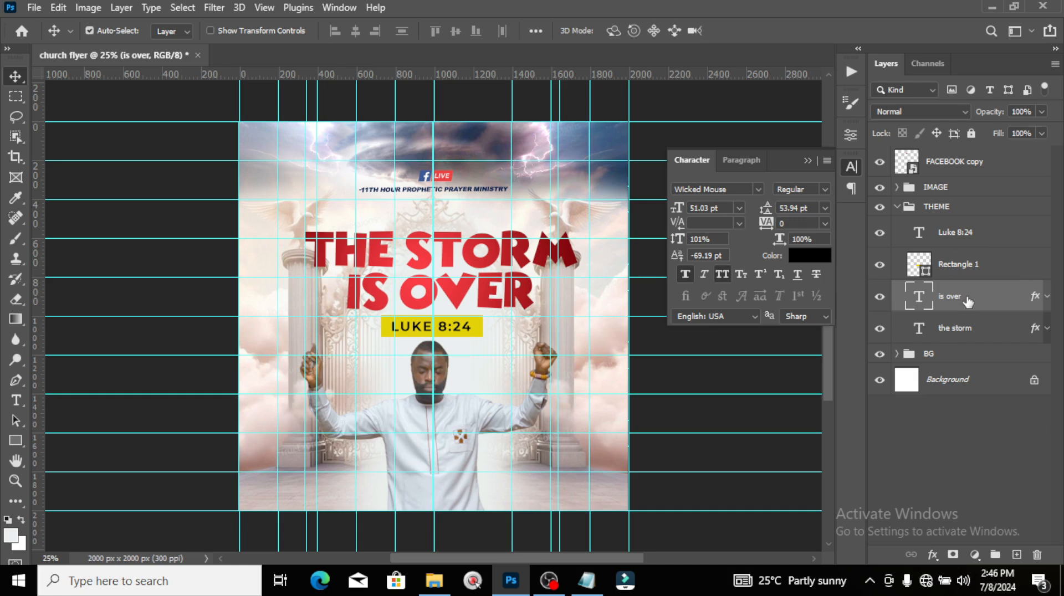
{"action": "key", "text": "ctrl+t"}
{"action": "left_click_drag", "start_coordinate": [480, 285], "coordinate": [472, 285]}
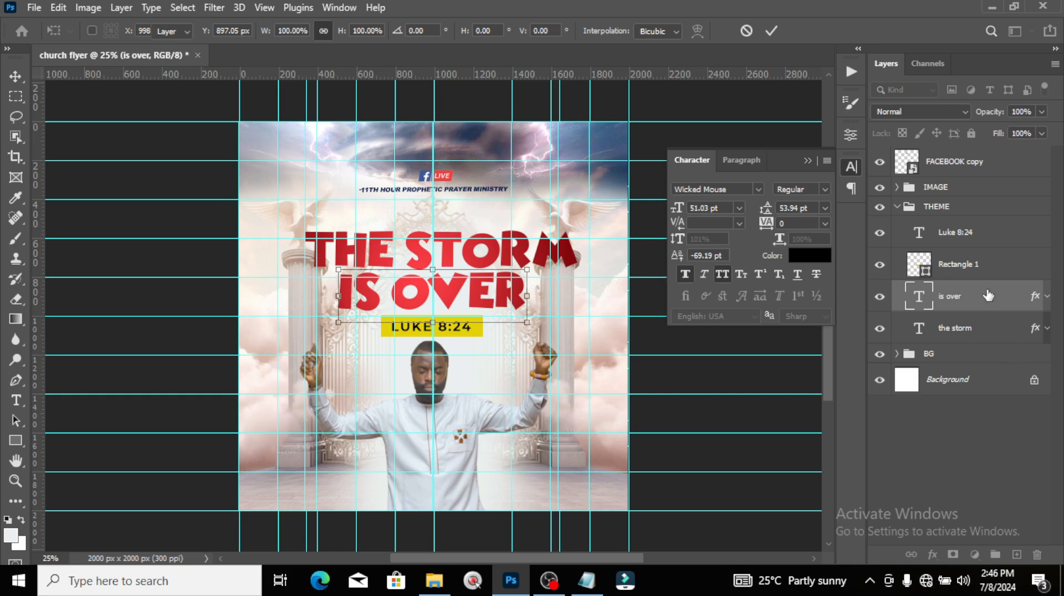
{"action": "key", "text": "Return"}
{"action": "left_click", "coordinate": [973, 340]}
{"action": "key", "text": "ctrl+t"}
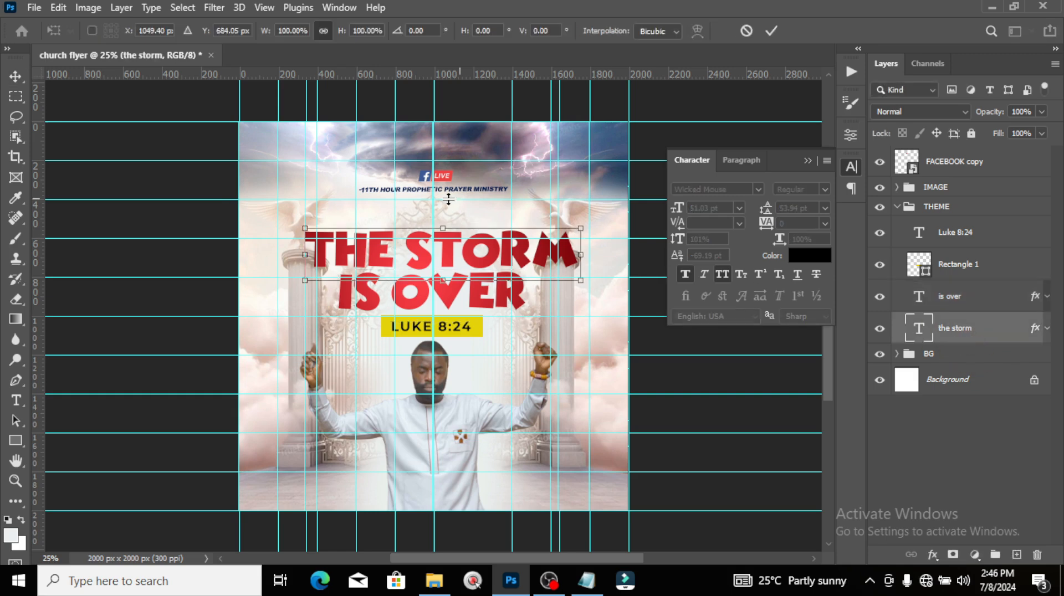
{"action": "left_click_drag", "start_coordinate": [468, 257], "coordinate": [460, 258]}
{"action": "key", "text": "Return"}
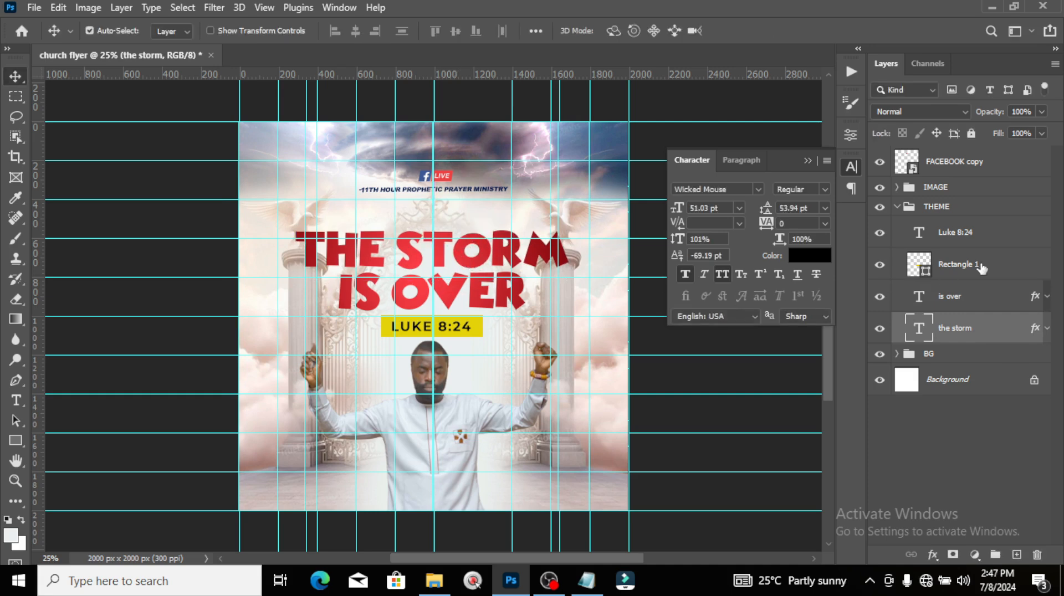
Step: Scale THE STORM and IS OVER together to about 92% and hide the guides
{"action": "left_click", "coordinate": [974, 297]}
{"action": "key", "text": "ctrl+t"}
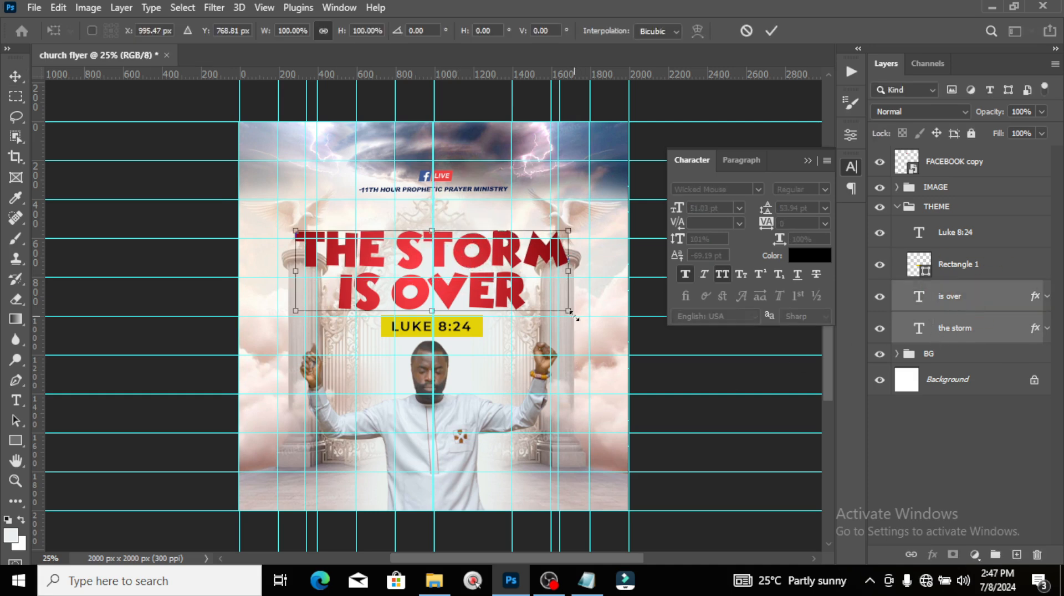
{"action": "left_click_drag", "start_coordinate": [569, 312], "coordinate": [559, 306]}
{"action": "key", "text": "Return"}
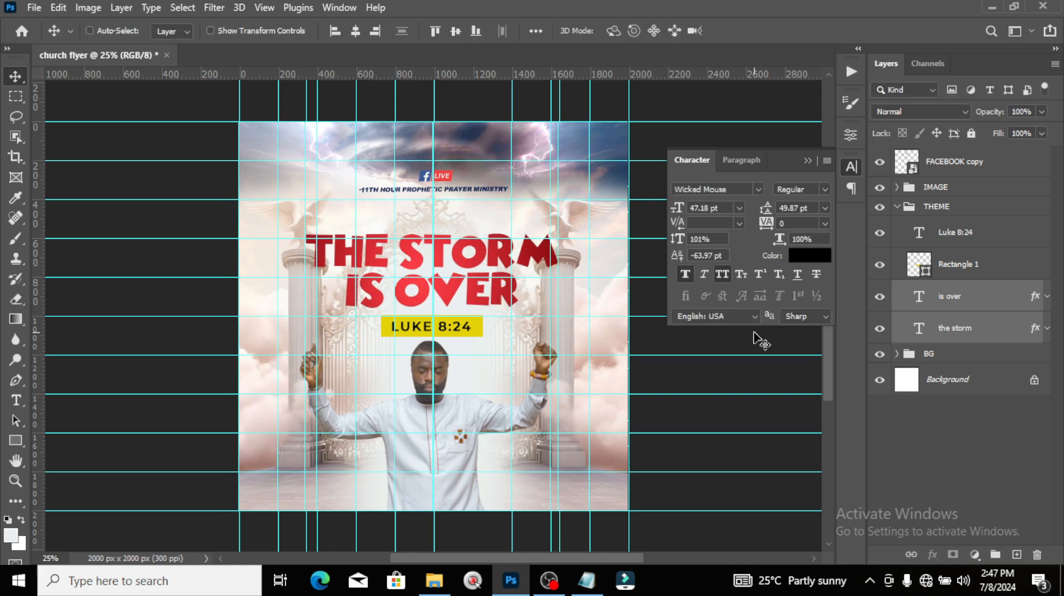
{"action": "key", "text": "ctrl+semicolon"}
{"action": "left_click", "coordinate": [978, 302]}
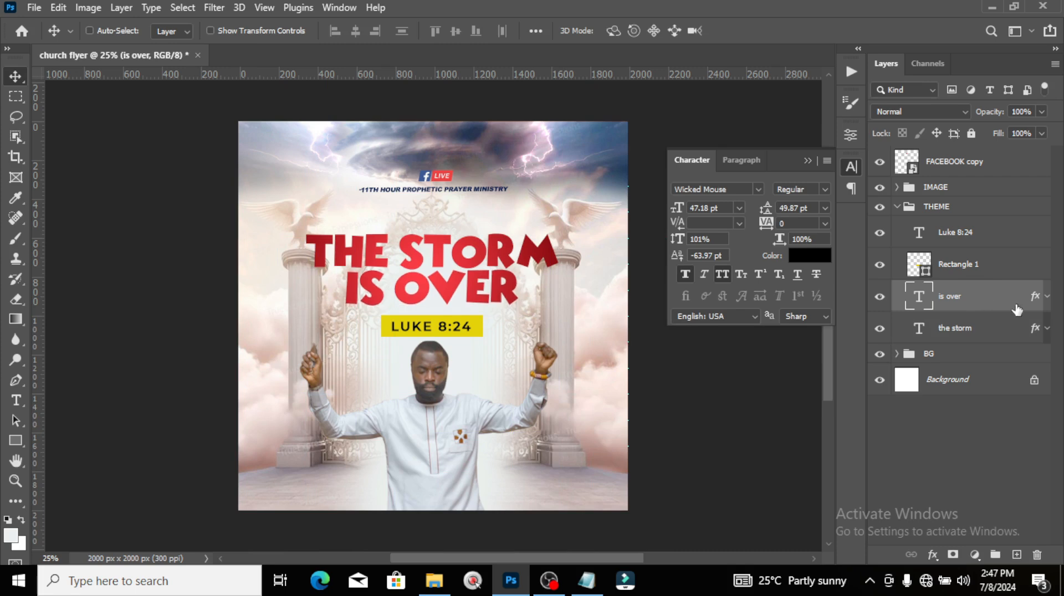
Step: Nudge both title lines down slightly and collapse the THEME group
{"action": "left_click", "coordinate": [956, 329], "text": "ctrl"}
{"action": "key", "text": "Down"}
{"action": "key", "text": "Down"}
{"action": "key", "text": "Down"}
{"action": "key", "text": "Down"}
{"action": "key", "text": "Down"}
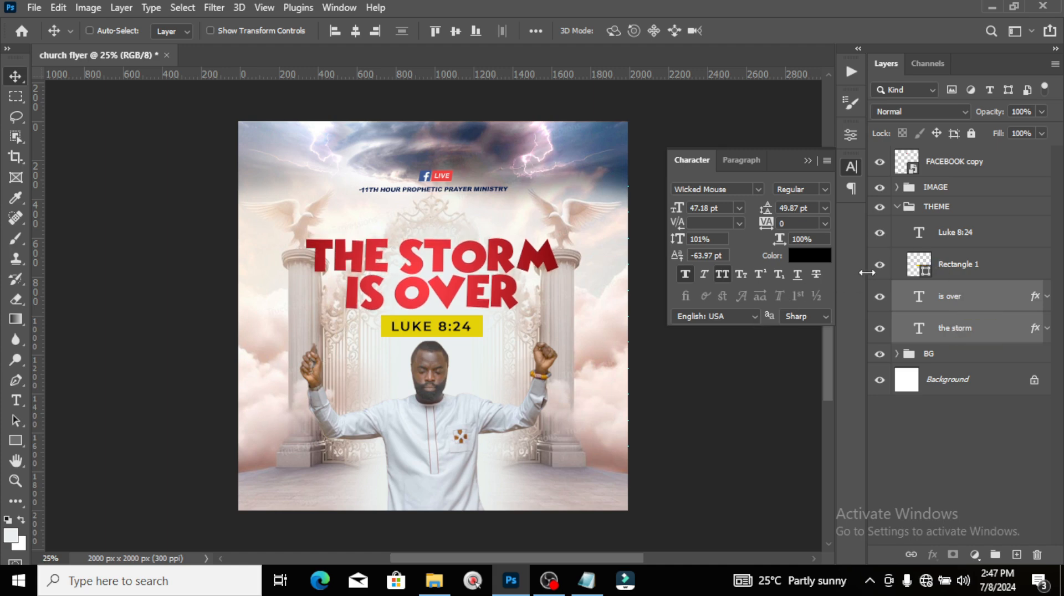
{"action": "left_click", "coordinate": [900, 209]}
{"action": "left_click", "coordinate": [897, 206]}
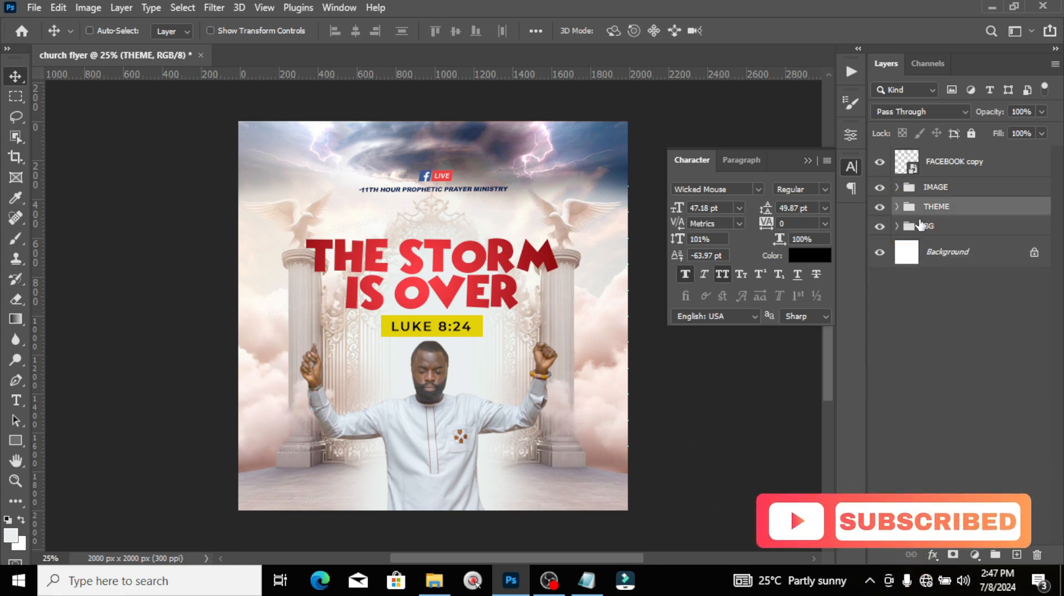
Step: Nudge the Facebook Live logo down and put it in a collapsed group named LOGO
{"action": "left_click", "coordinate": [948, 188]}
{"action": "left_click", "coordinate": [951, 157]}
{"action": "key", "text": "shift+Down"}
{"action": "key", "text": "shift+Down"}
{"action": "key", "text": "shift+Down"}
{"action": "key", "text": "shift+Down"}
{"action": "key", "text": "shift+Down"}
{"action": "key", "text": "shift+Down"}
{"action": "key", "text": "shift+Down"}
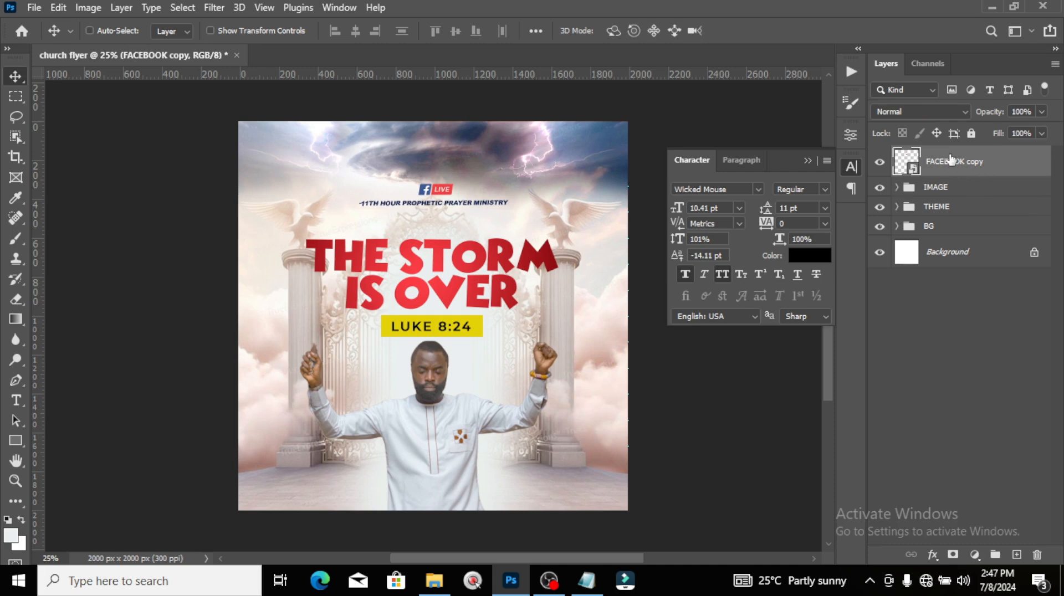
{"action": "key", "text": "ctrl+g"}
{"action": "double_click", "coordinate": [933, 155]}
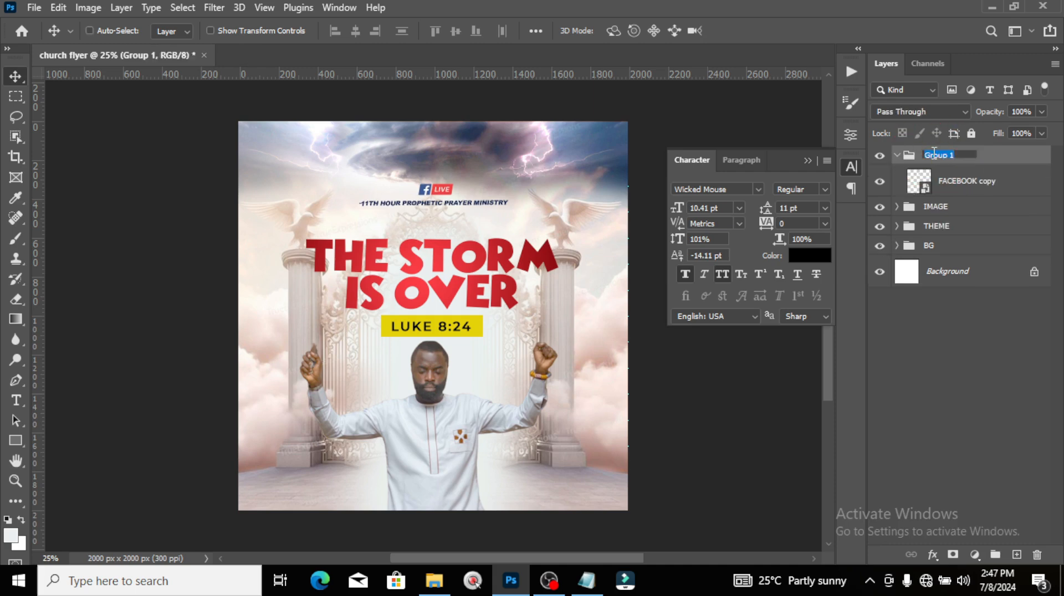
{"action": "type", "text": "LOGO"}
{"action": "key", "text": "Return"}
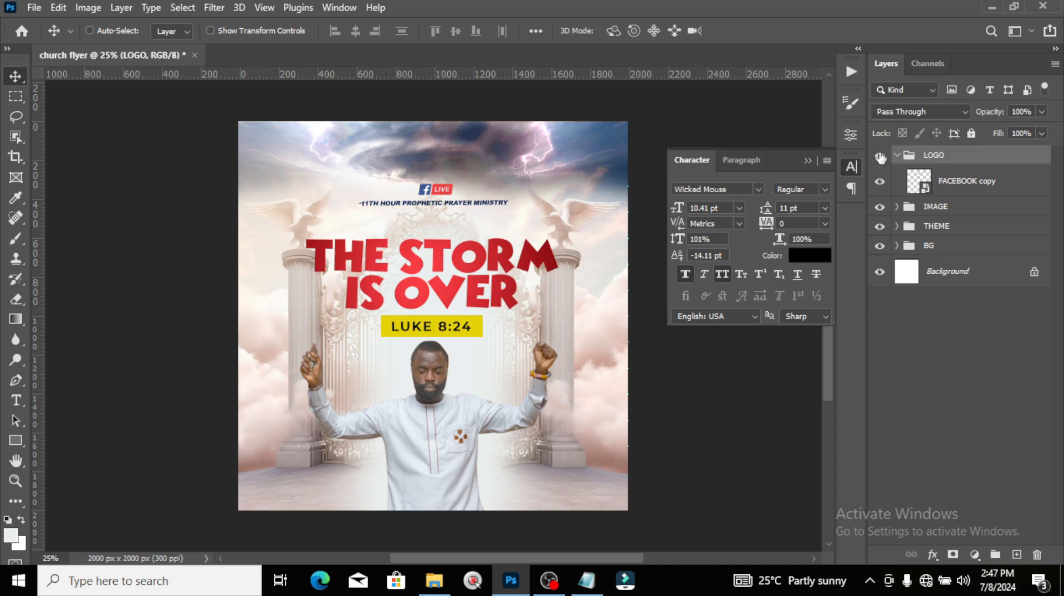
{"action": "left_click", "coordinate": [898, 155]}
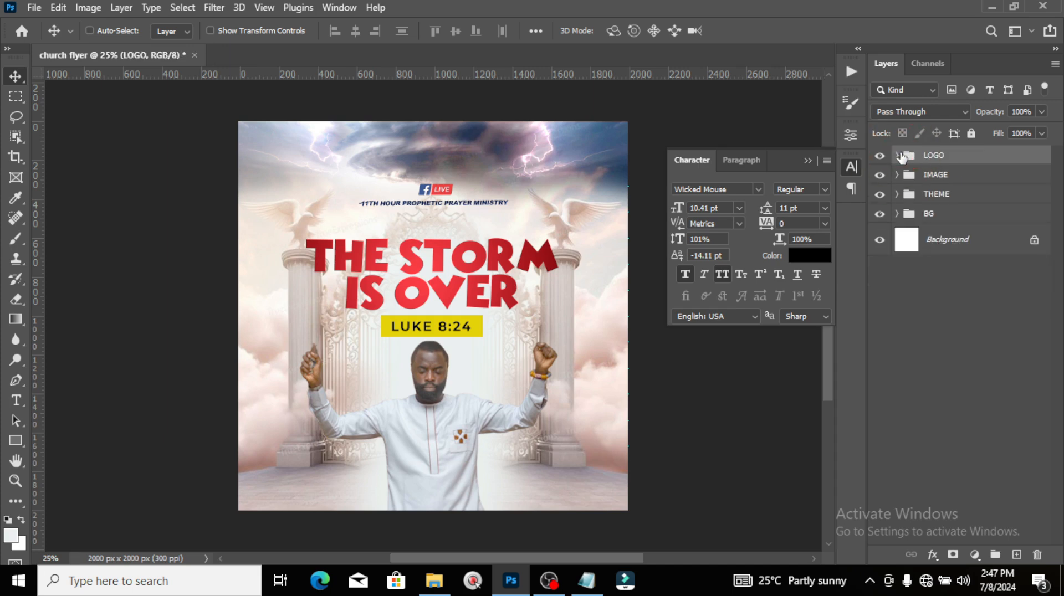
Step: Add a text line beside the pastor and paste his title and name from the notes
{"action": "key", "text": "t"}
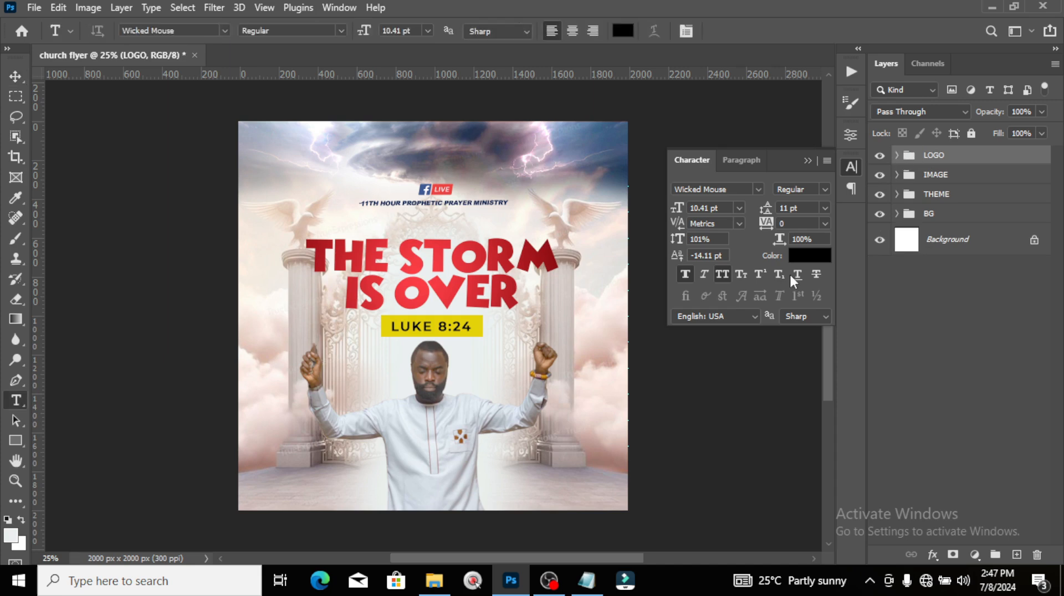
{"action": "left_click", "coordinate": [473, 385]}
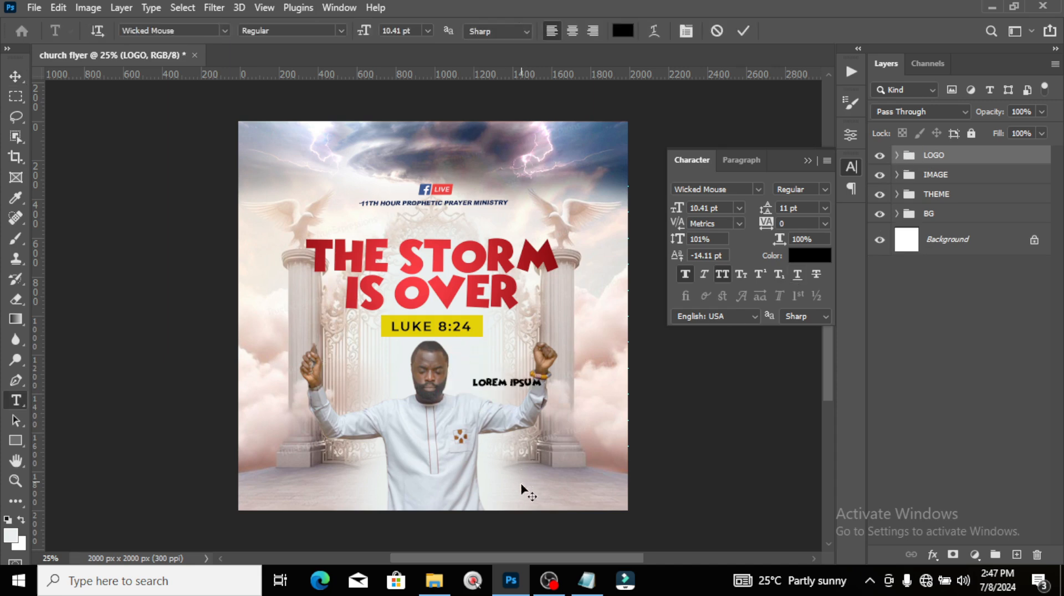
{"action": "left_click", "coordinate": [587, 581]}
{"action": "left_click_drag", "start_coordinate": [132, 197], "coordinate": [52, 161]}
{"action": "left_click", "coordinate": [512, 7]}
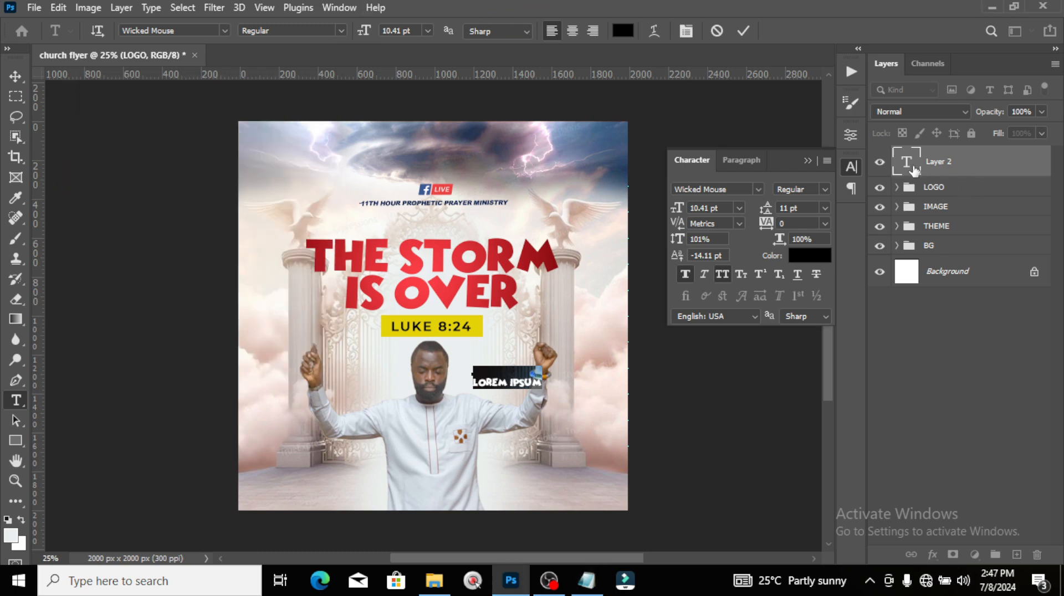
{"action": "double_click", "coordinate": [906, 161]}
{"action": "left_click", "coordinate": [914, 169]}
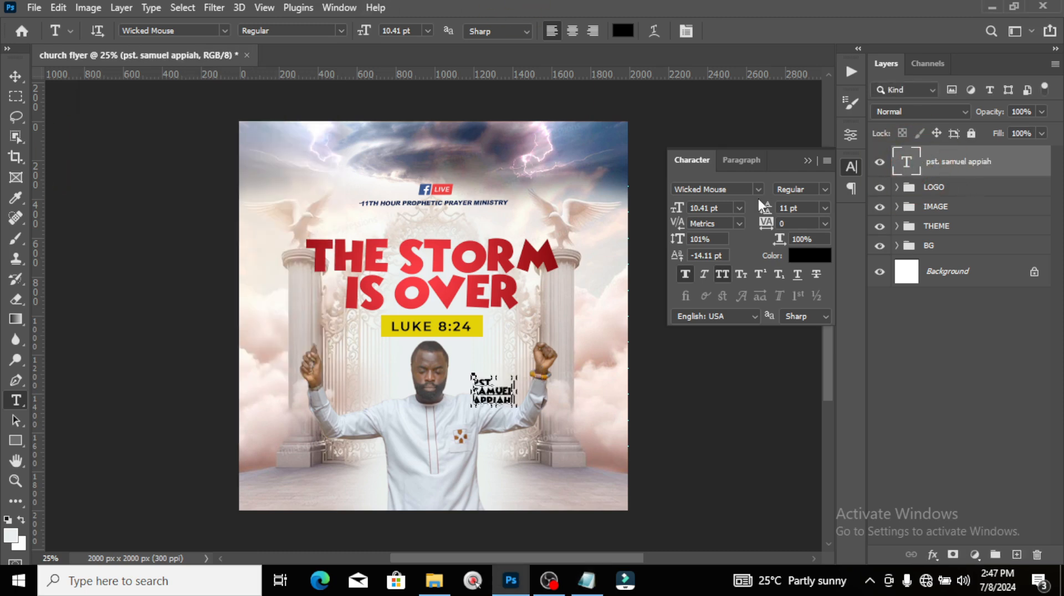
Step: Set the name text to Montserrat and shrink the text block
{"action": "left_click", "coordinate": [758, 189]}
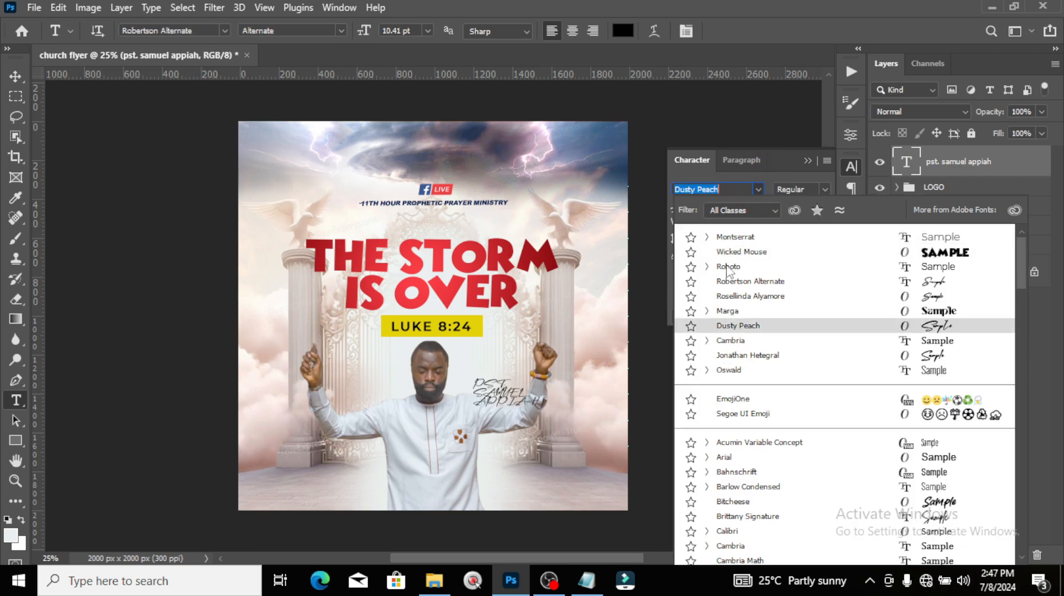
{"action": "left_click", "coordinate": [733, 238]}
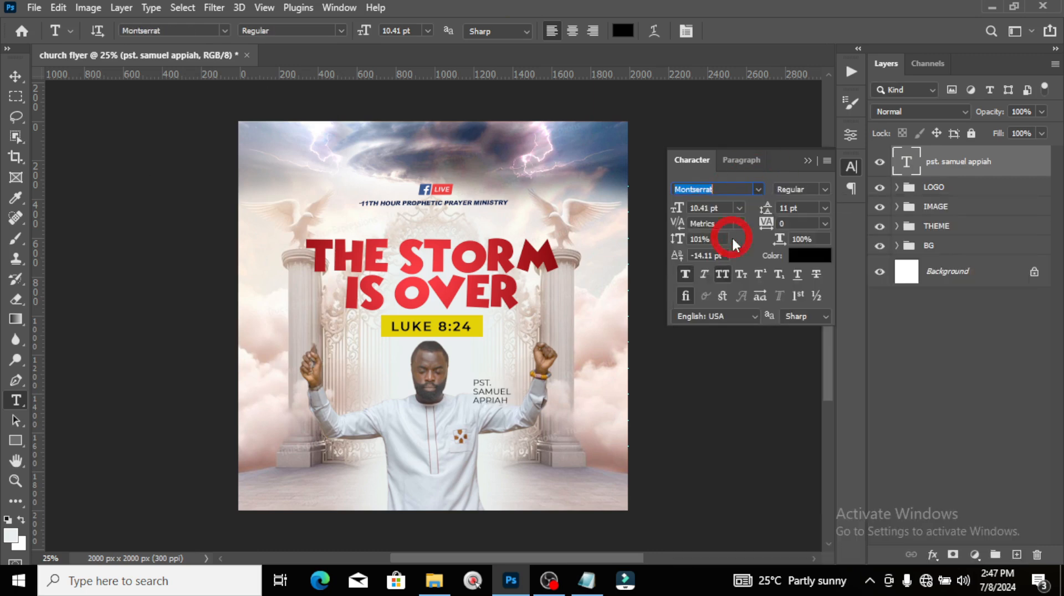
{"action": "left_click", "coordinate": [970, 167]}
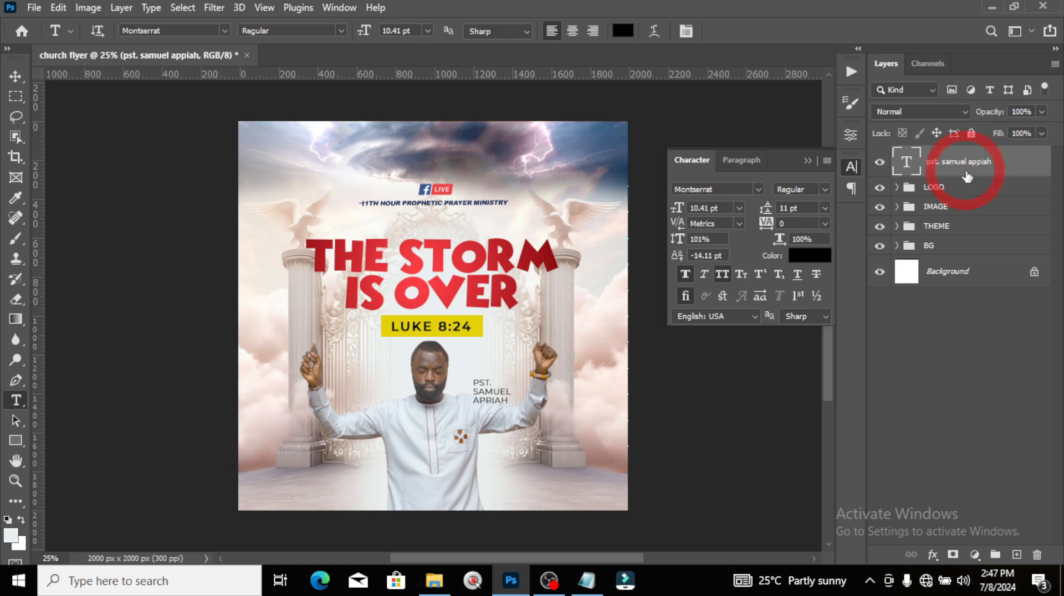
{"action": "key", "text": "ctrl+t"}
{"action": "left_click", "coordinate": [490, 396]}
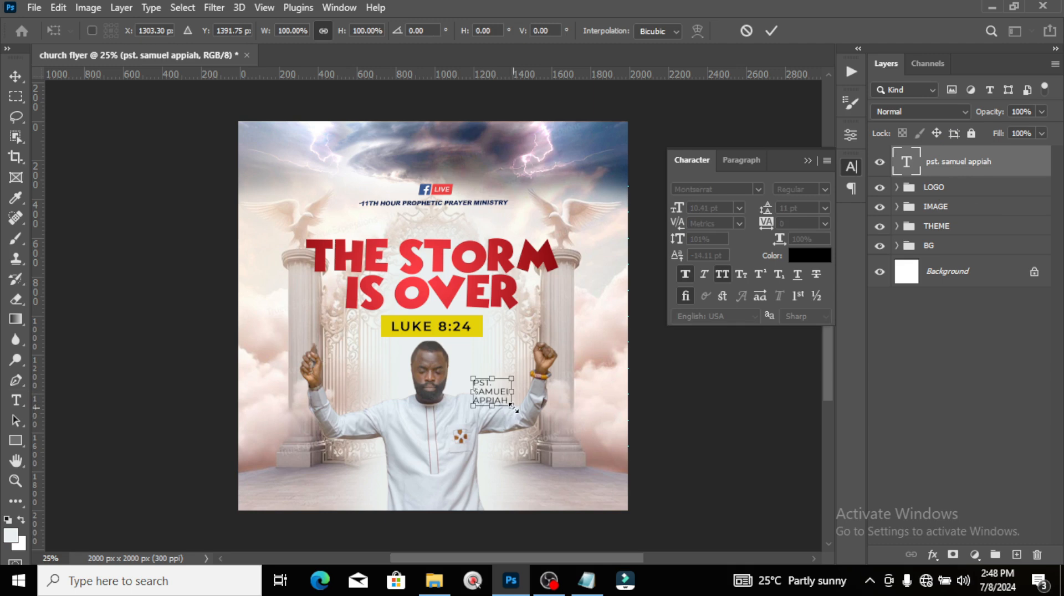
{"action": "left_click_drag", "start_coordinate": [514, 409], "coordinate": [469, 385]}
{"action": "key", "text": "Return"}
Step: Give the name text Medium weight and -60 tracking
{"action": "key", "text": "v"}
{"action": "left_click", "coordinate": [824, 189]}
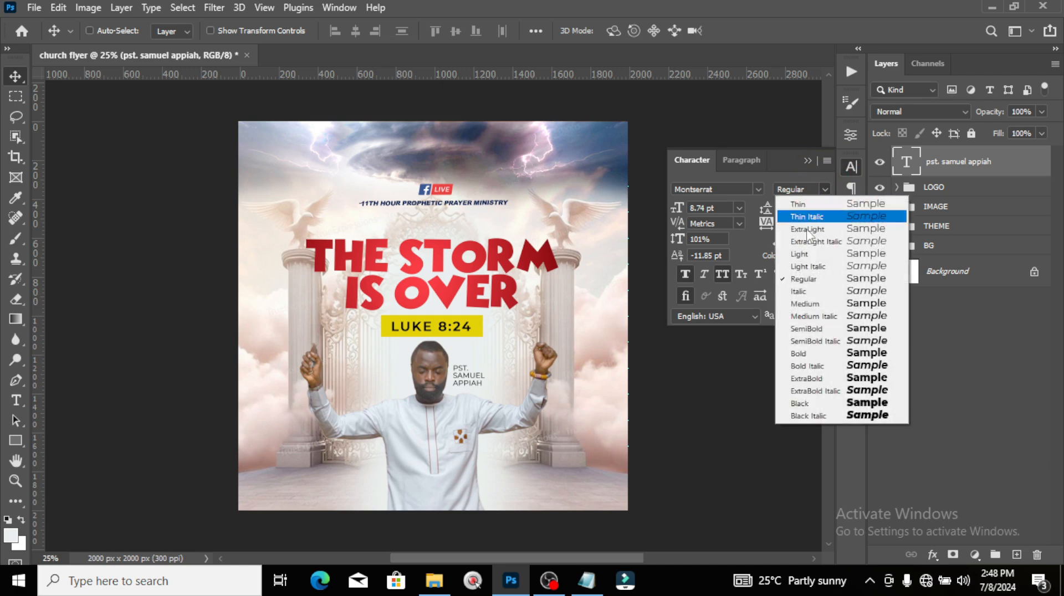
{"action": "left_click", "coordinate": [799, 303]}
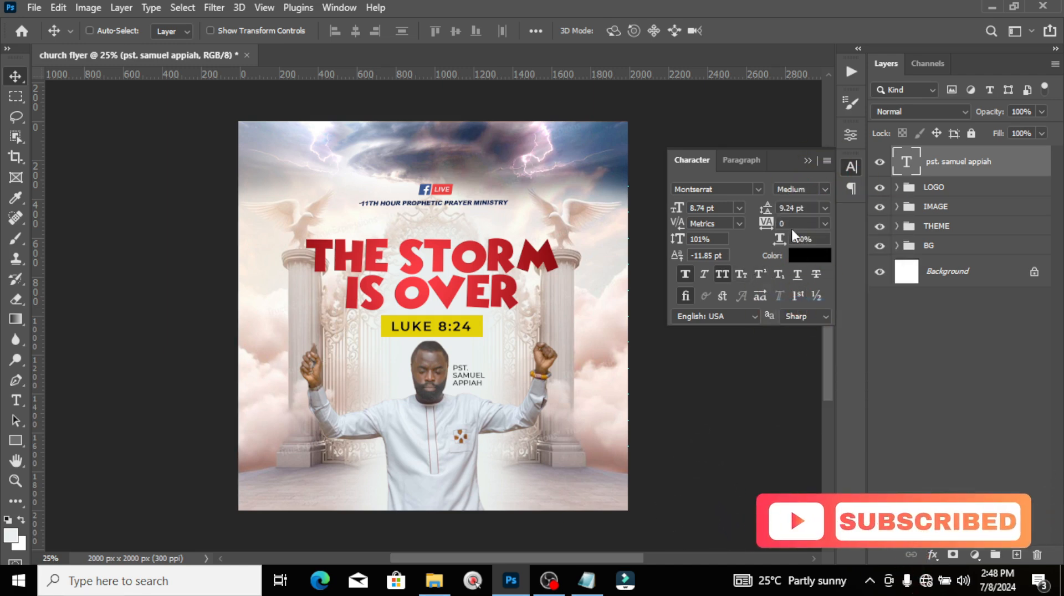
{"action": "type", "text": "-60"}
{"action": "key", "text": "Return"}
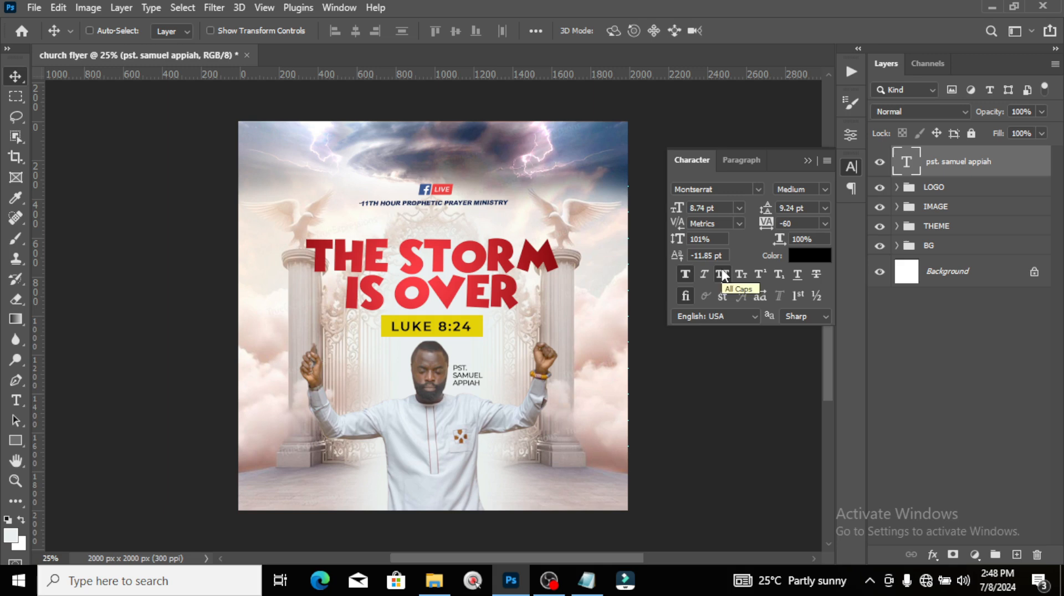
Step: Make the PST. prefix of the name bold
{"action": "double_click", "coordinate": [906, 162]}
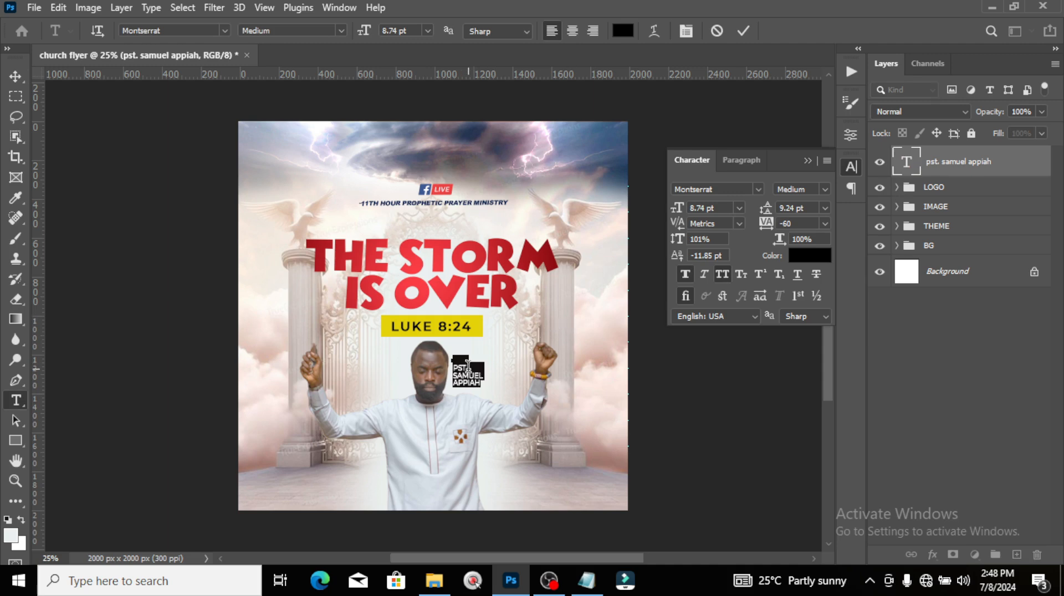
{"action": "left_click_drag", "start_coordinate": [470, 376], "coordinate": [437, 355]}
{"action": "left_click", "coordinate": [437, 356]}
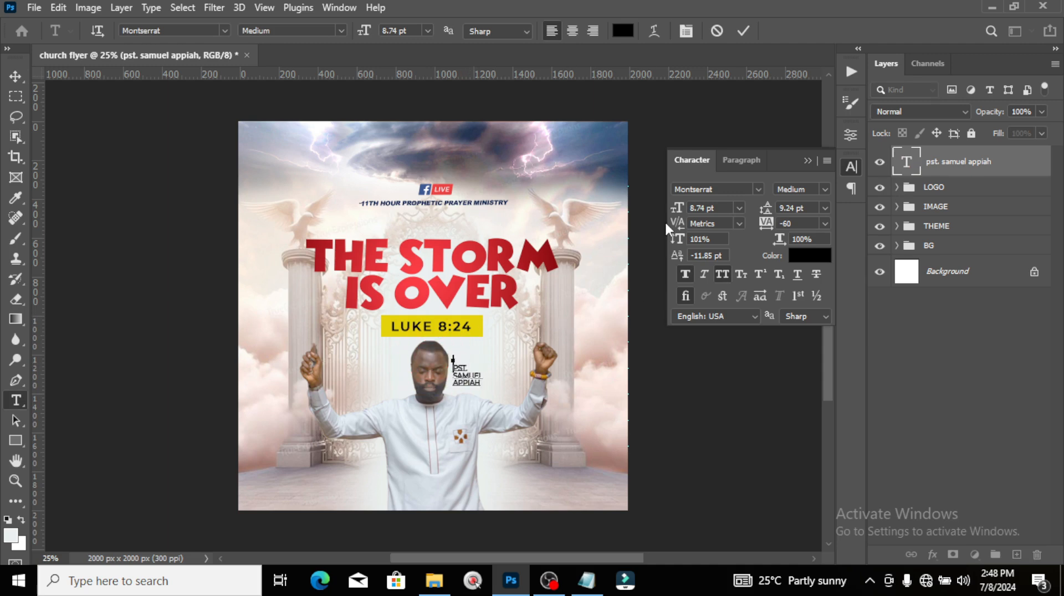
{"action": "key", "text": "ctrl"}
{"action": "key", "text": "ctrl+shift+Right"}
{"action": "left_click", "coordinate": [824, 190]}
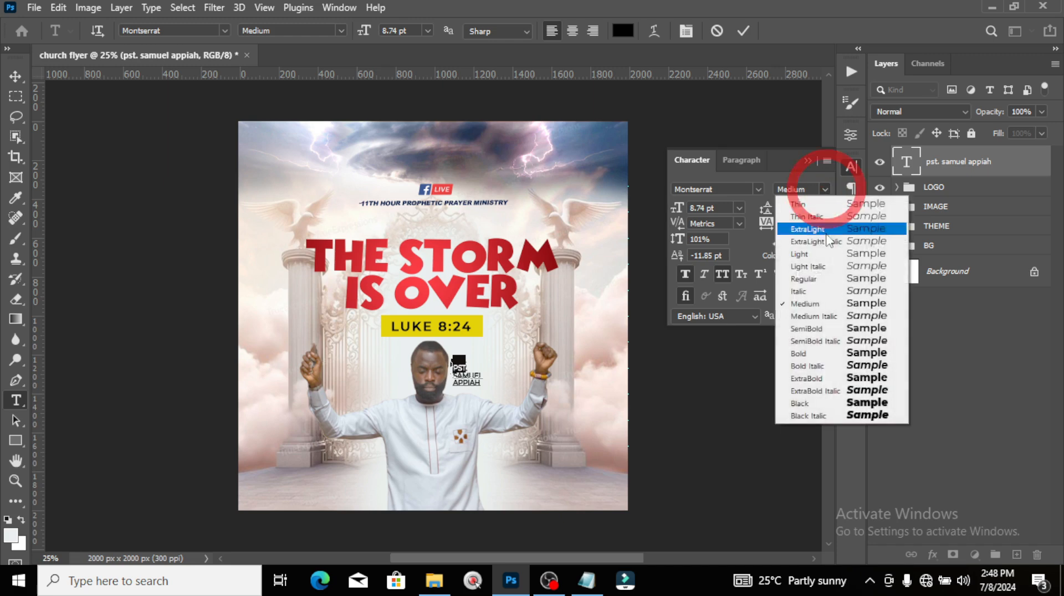
{"action": "left_click", "coordinate": [806, 354]}
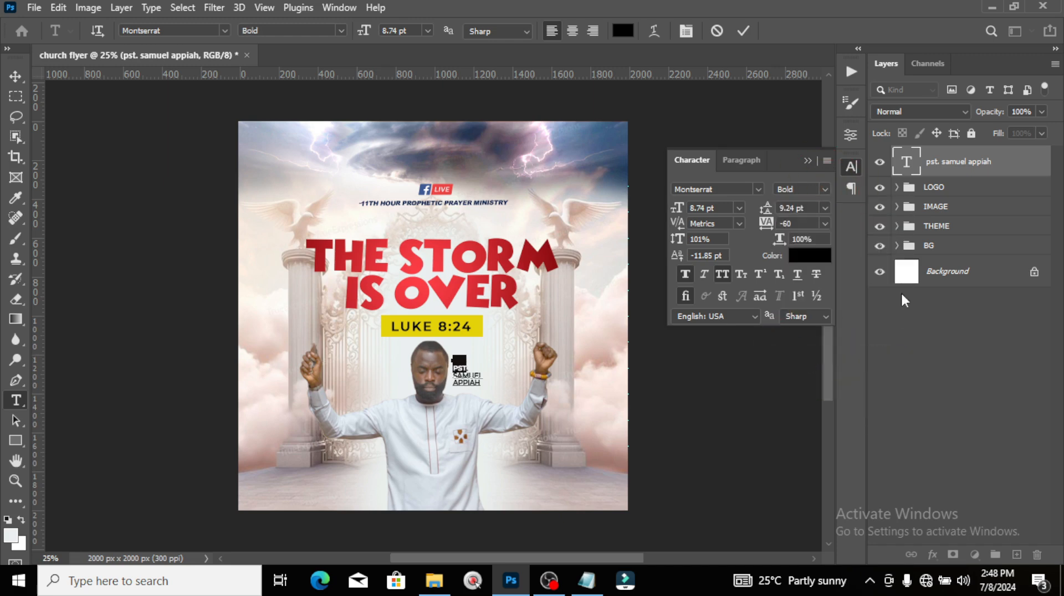
{"action": "left_click", "coordinate": [935, 170]}
Step: Duplicate the name text, change it to WITH, and place it above the pastor's name
{"action": "key", "text": "v"}
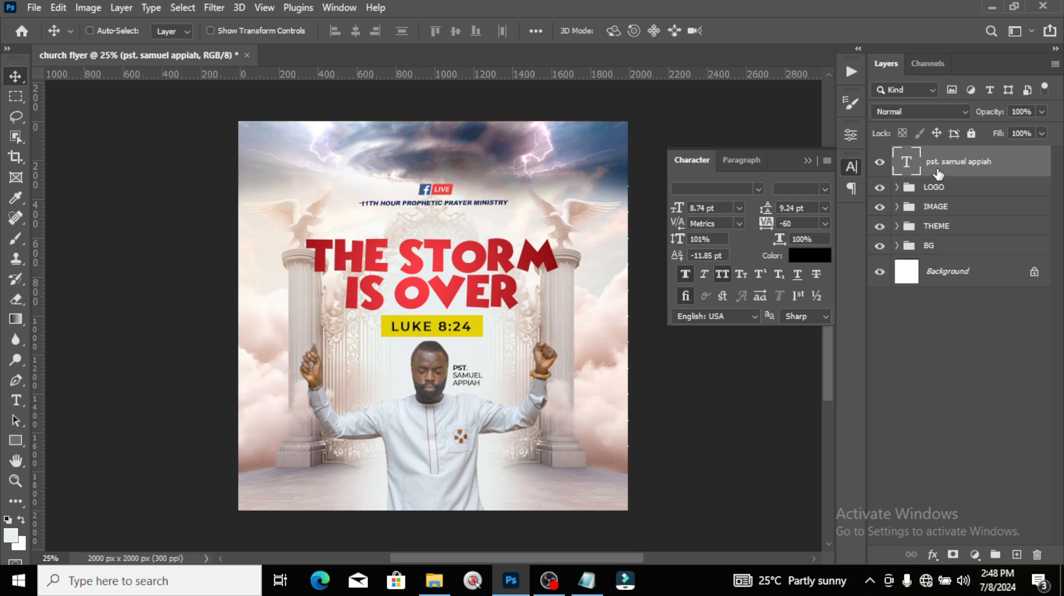
{"action": "key", "text": "ctrl+j"}
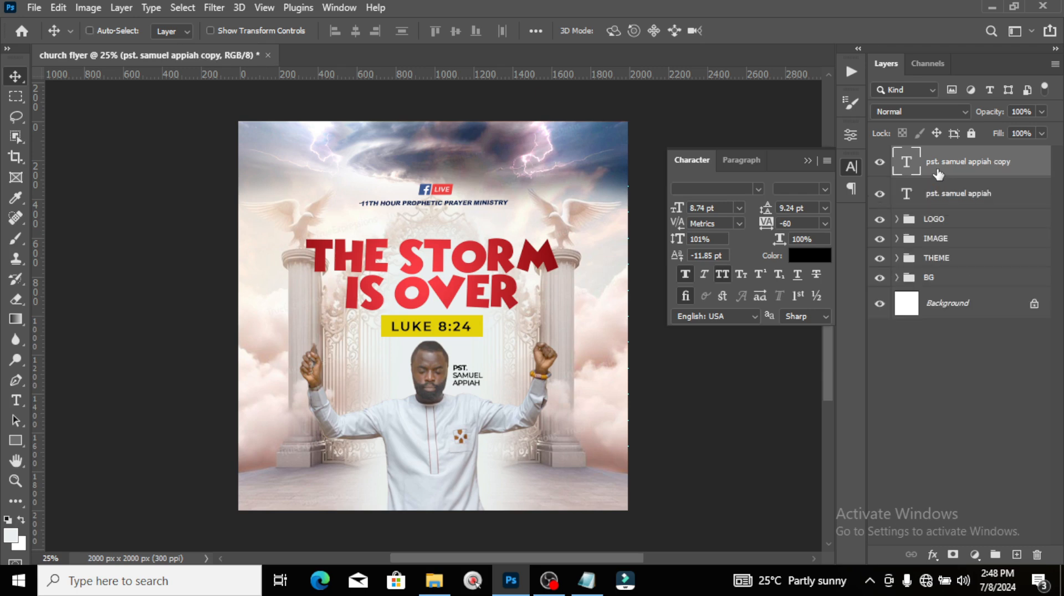
{"action": "left_click_drag", "start_coordinate": [467, 383], "coordinate": [467, 355]}
{"action": "double_click", "coordinate": [913, 167]}
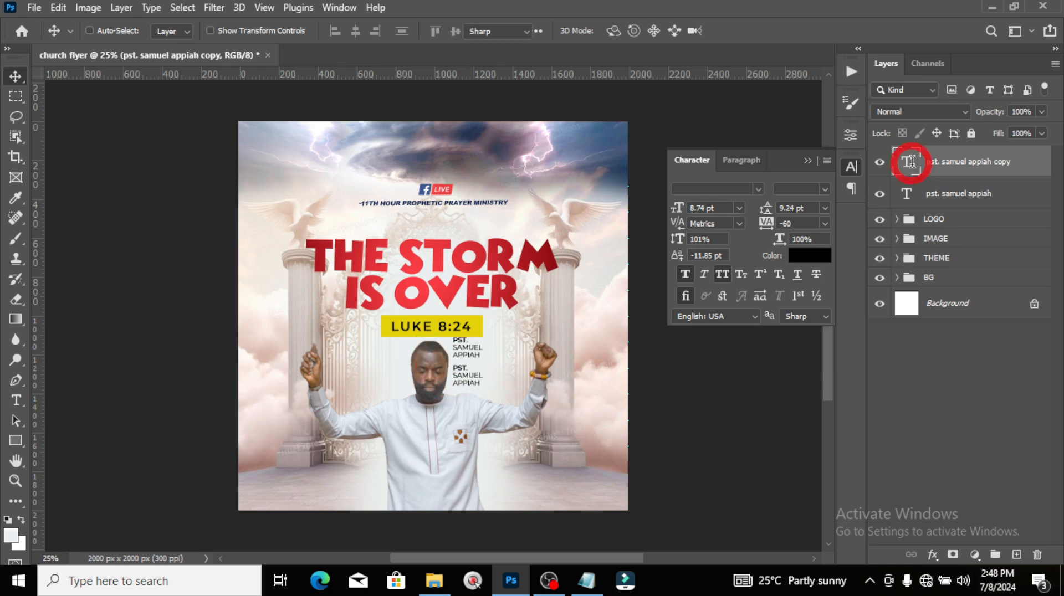
{"action": "type", "text": "wi"}
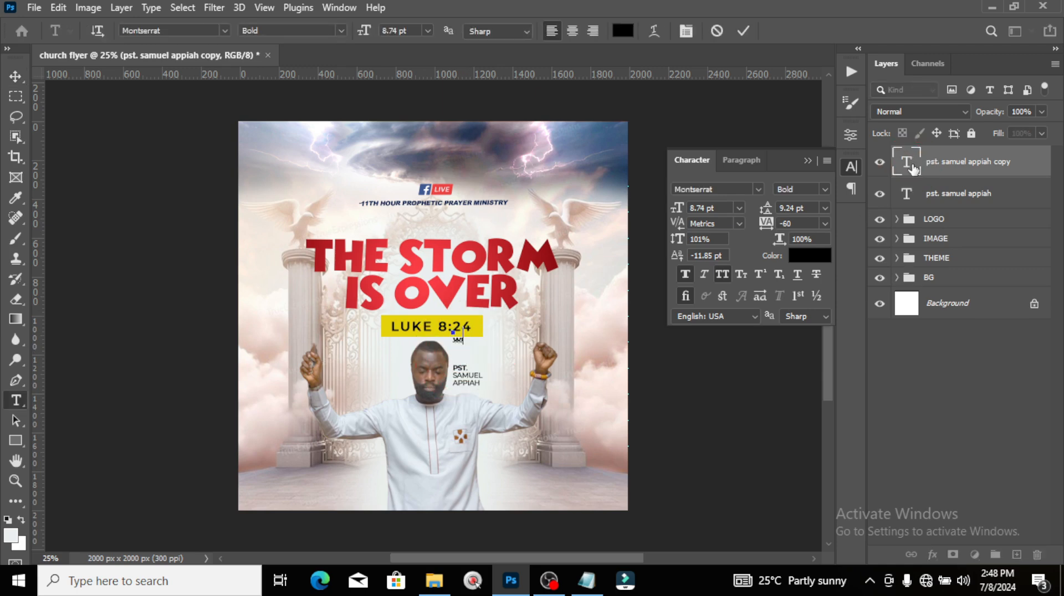
{"action": "left_click", "coordinate": [913, 166]}
{"action": "key", "text": "v"}
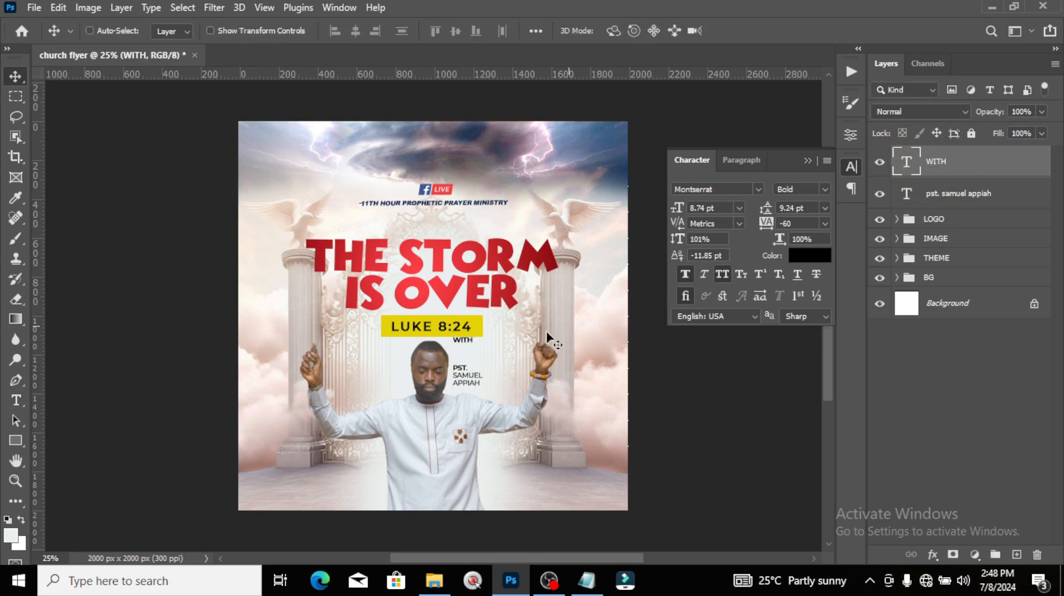
{"action": "left_click_drag", "start_coordinate": [472, 344], "coordinate": [470, 364]}
Step: Set the WITH text to 7 pt and zoom in on the flyer
{"action": "left_click", "coordinate": [677, 209]}
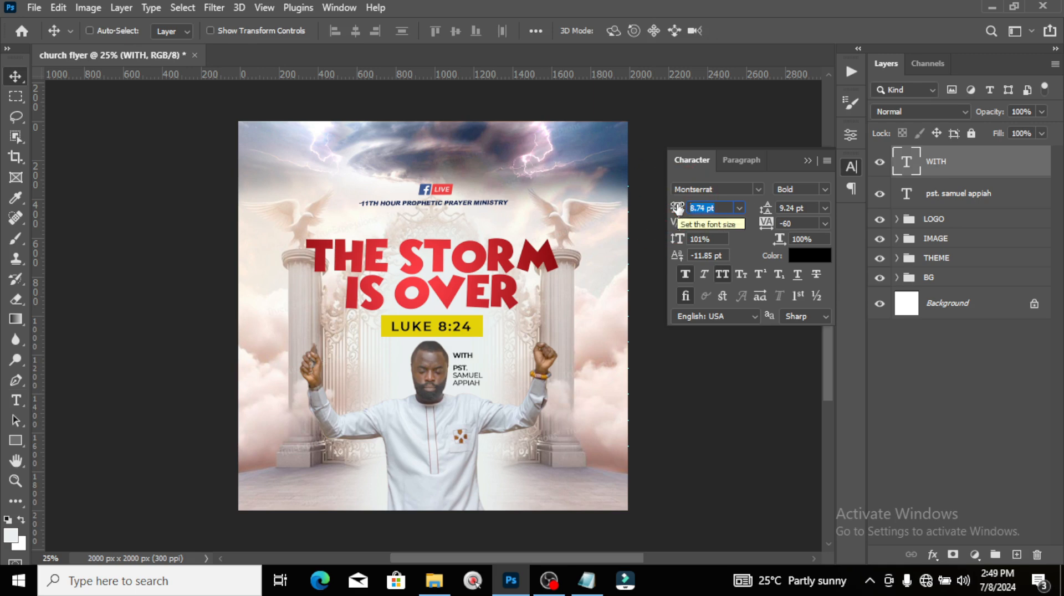
{"action": "type", "text": "7"}
{"action": "key", "text": "Return"}
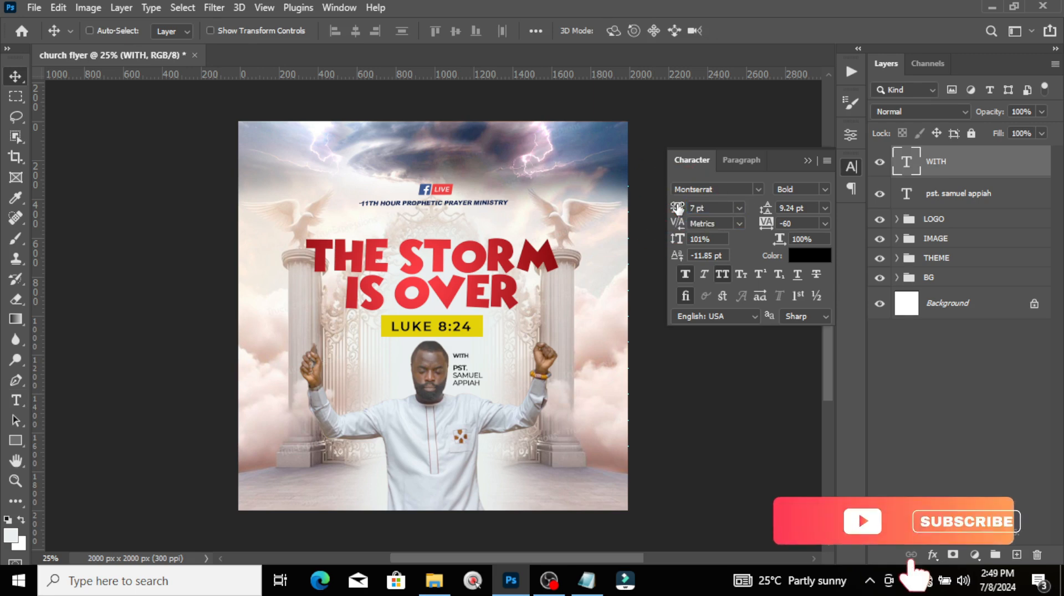
{"action": "key", "text": "ctrl+plus"}
{"action": "key", "text": "ctrl+plus"}
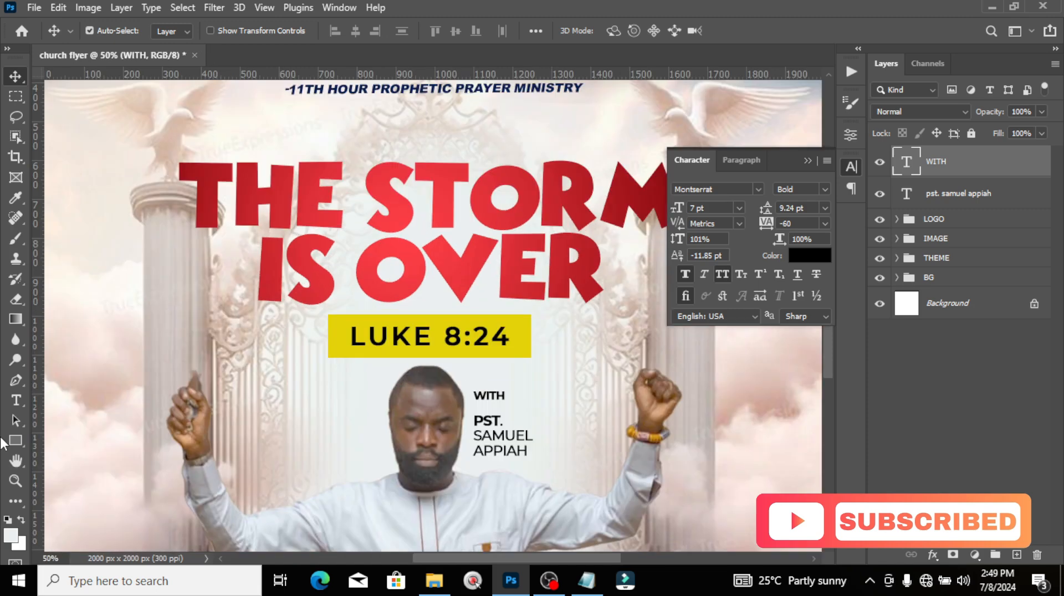
Step: Draw an orange (ff9c00) box over WITH, shifted from the LUKE yellow, and layer it beneath the text
{"action": "left_click", "coordinate": [15, 441]}
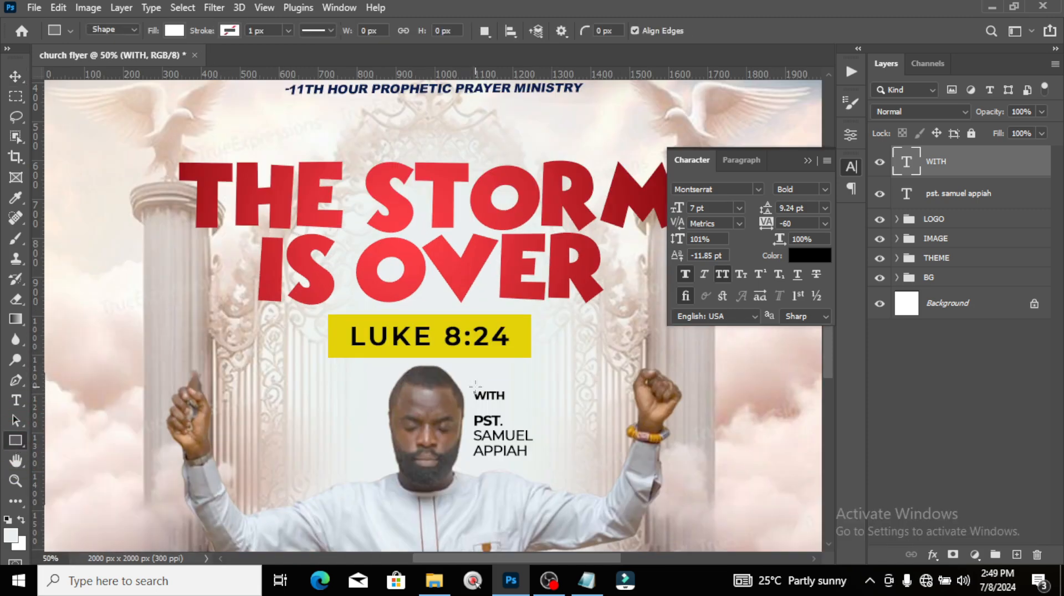
{"action": "left_click_drag", "start_coordinate": [472, 386], "coordinate": [510, 406]}
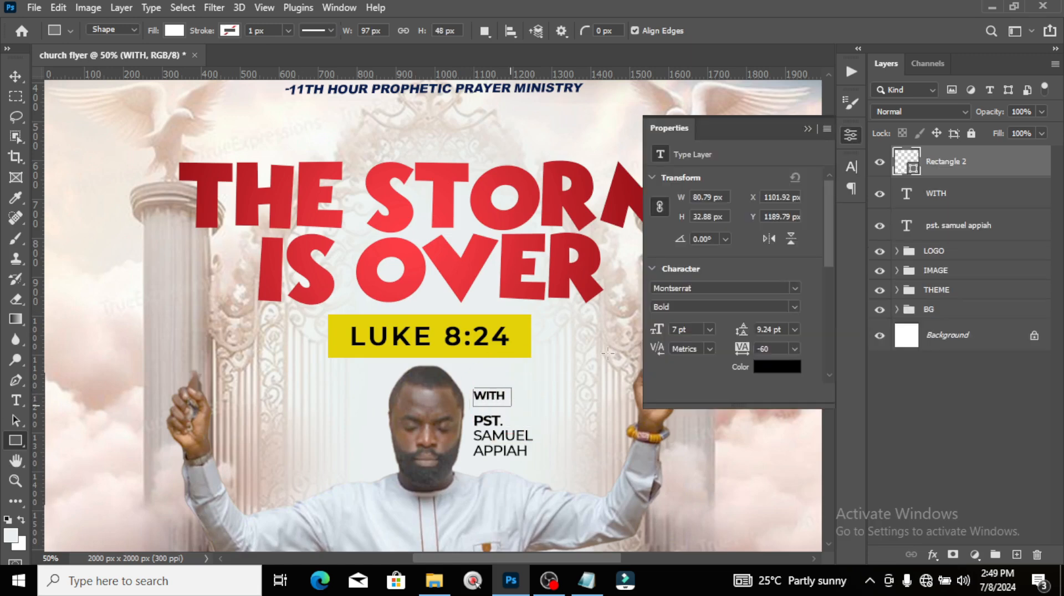
{"action": "double_click", "coordinate": [907, 167]}
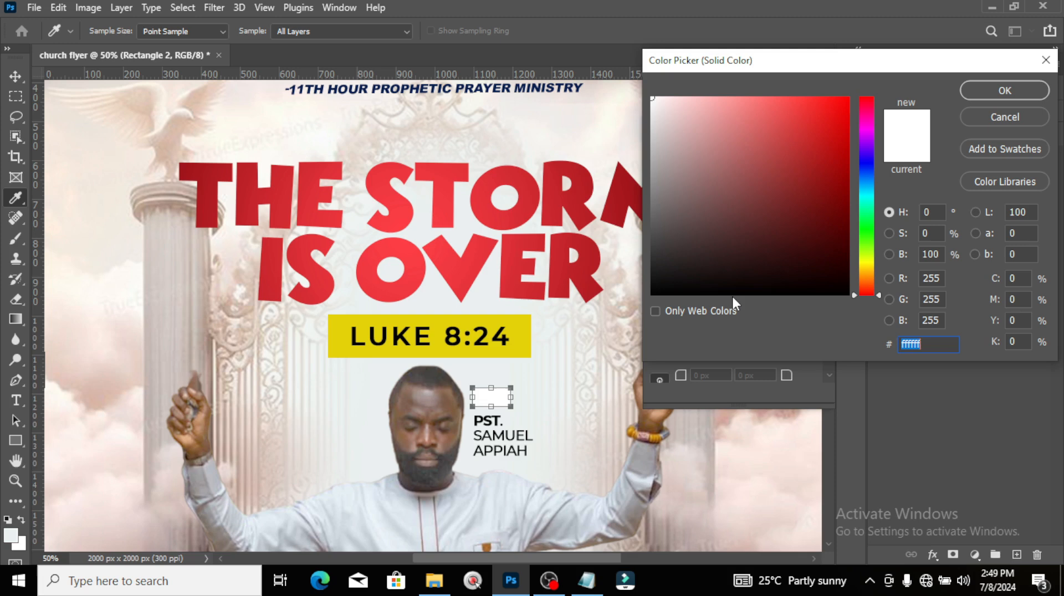
{"action": "left_click", "coordinate": [516, 342]}
{"action": "left_click", "coordinate": [515, 341]}
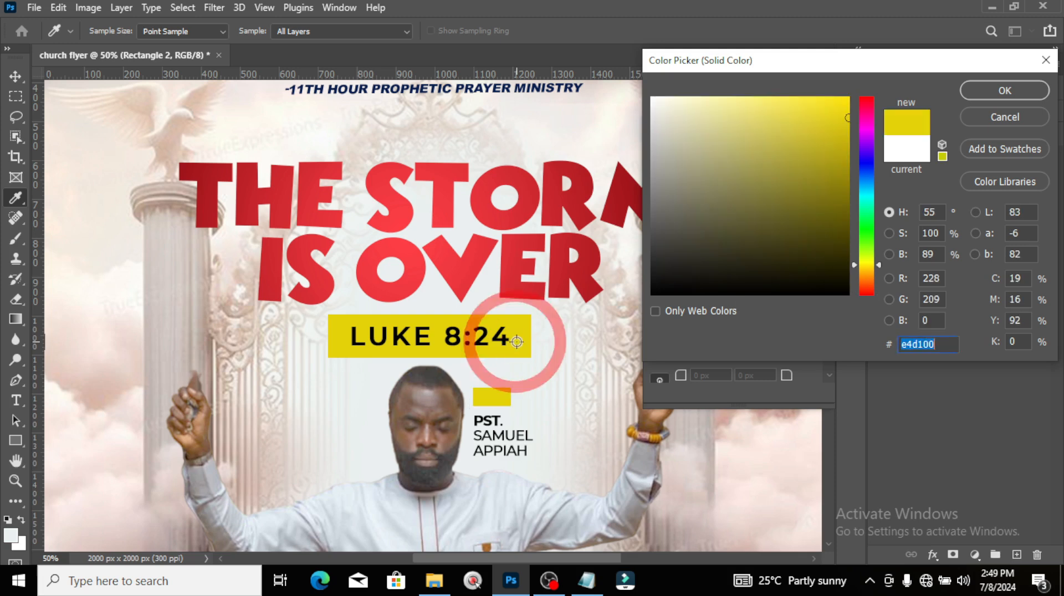
{"action": "left_click", "coordinate": [516, 342]}
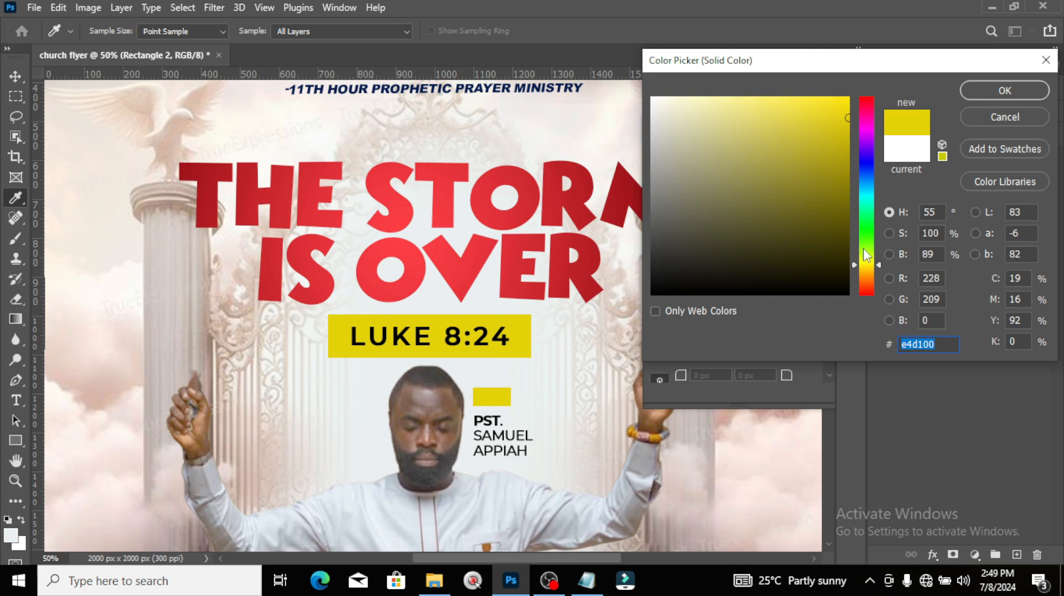
{"action": "left_click", "coordinate": [866, 274]}
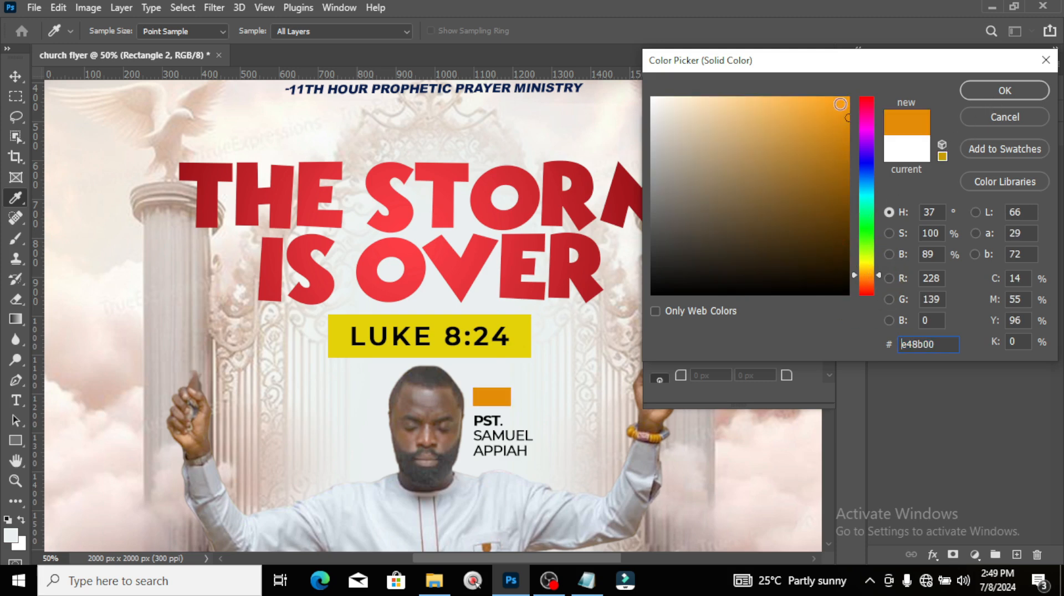
{"action": "left_click_drag", "start_coordinate": [848, 118], "coordinate": [849, 98]}
{"action": "left_click", "coordinate": [975, 92]}
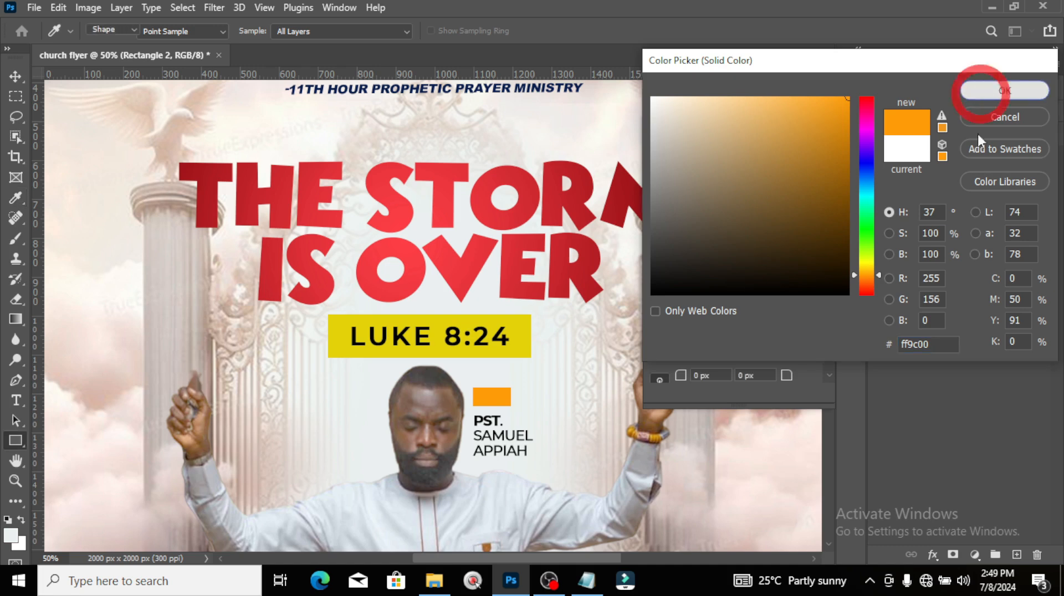
{"action": "left_click_drag", "start_coordinate": [942, 161], "coordinate": [935, 205]}
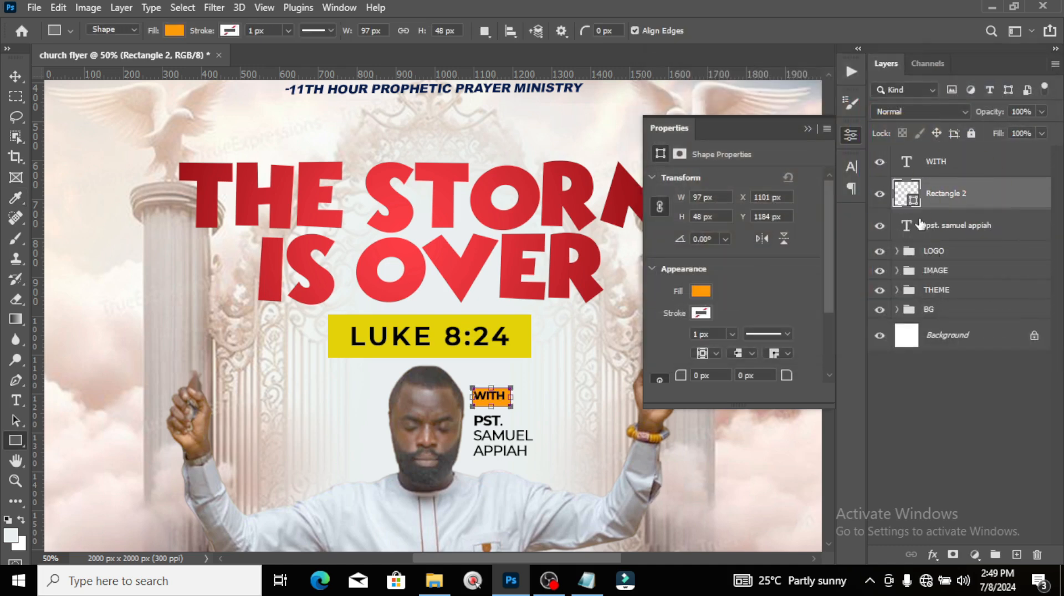
Step: Make the WITH text white (ffffff) with a Medium font weight
{"action": "left_click", "coordinate": [937, 162]}
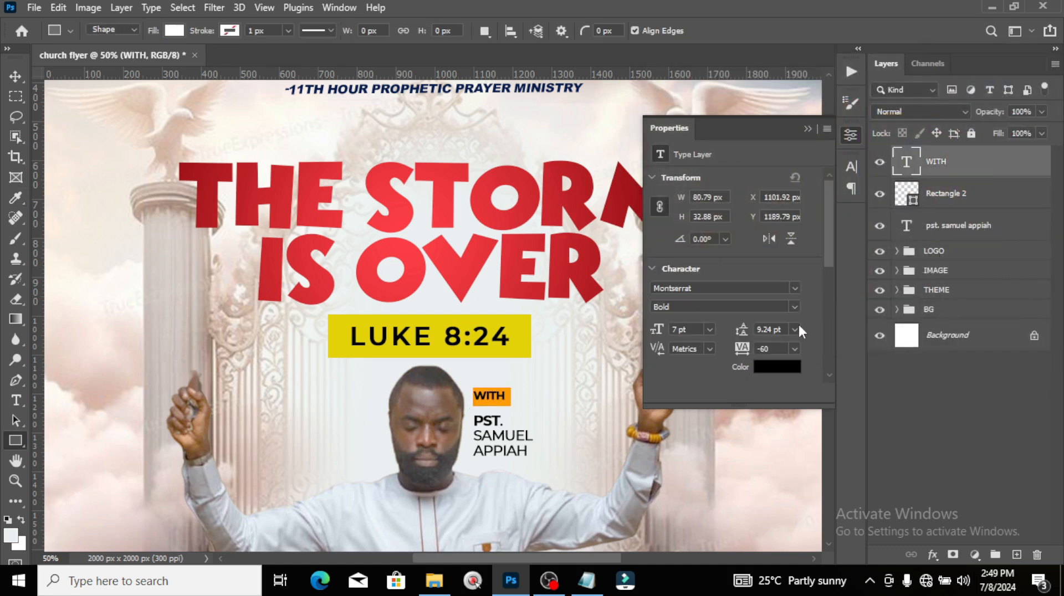
{"action": "left_click", "coordinate": [770, 367]}
{"action": "type", "text": "ffffff"}
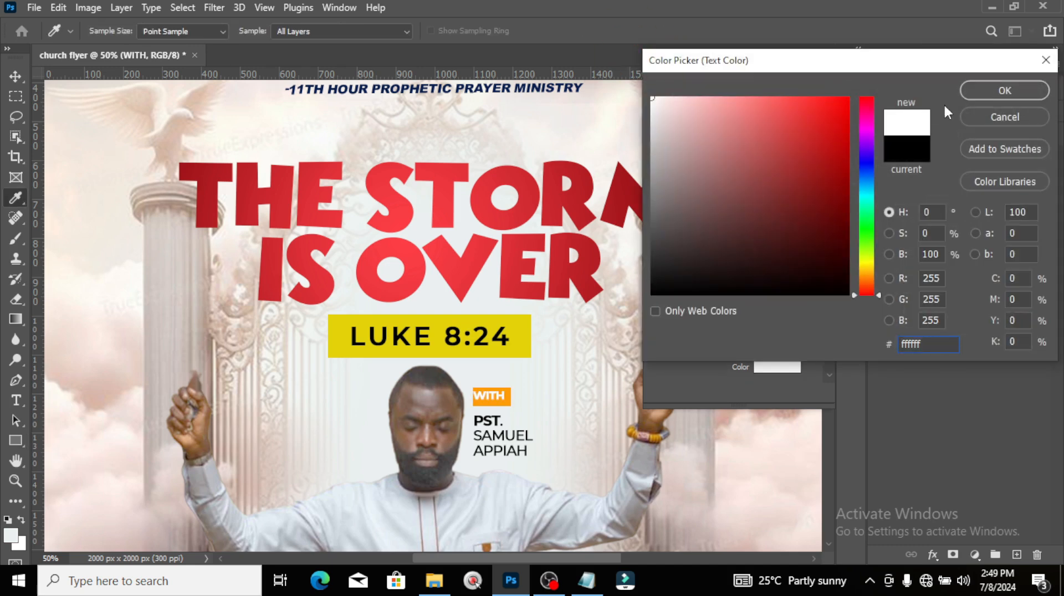
{"action": "left_click", "coordinate": [985, 94]}
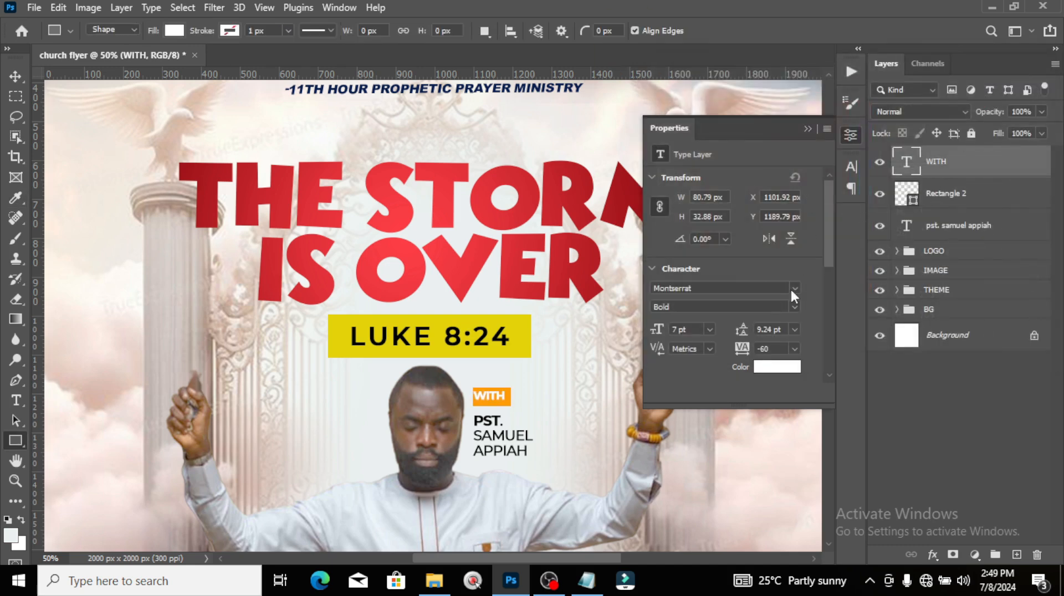
{"action": "left_click", "coordinate": [852, 165]}
{"action": "left_click", "coordinate": [823, 189]}
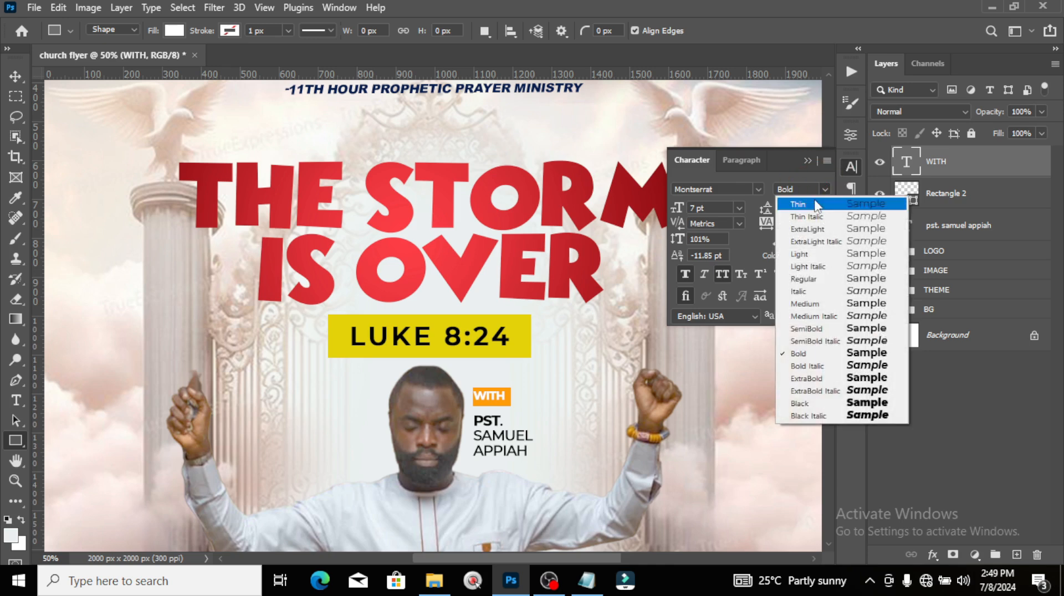
{"action": "left_click", "coordinate": [806, 303]}
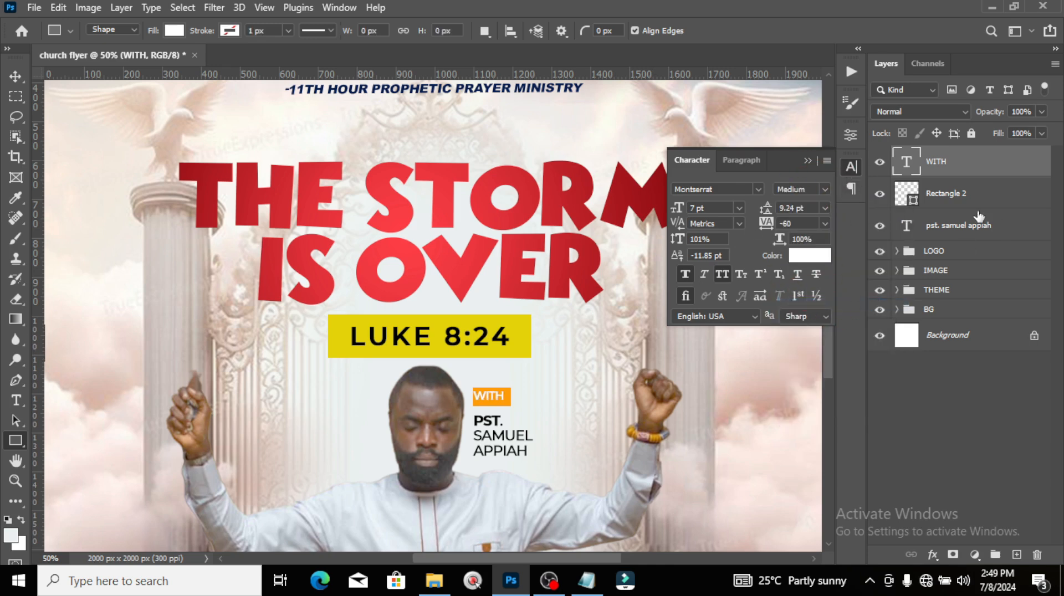
Step: Centre WITH horizontally and vertically inside the orange Rectangle 2 box
{"action": "left_click", "coordinate": [911, 197], "text": "ctrl"}
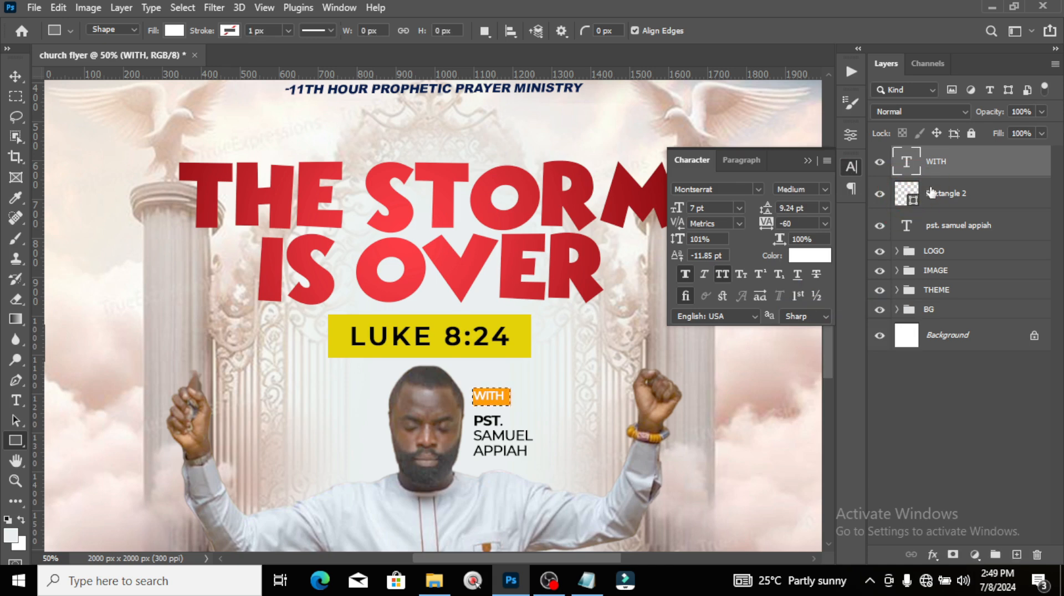
{"action": "left_click", "coordinate": [947, 161]}
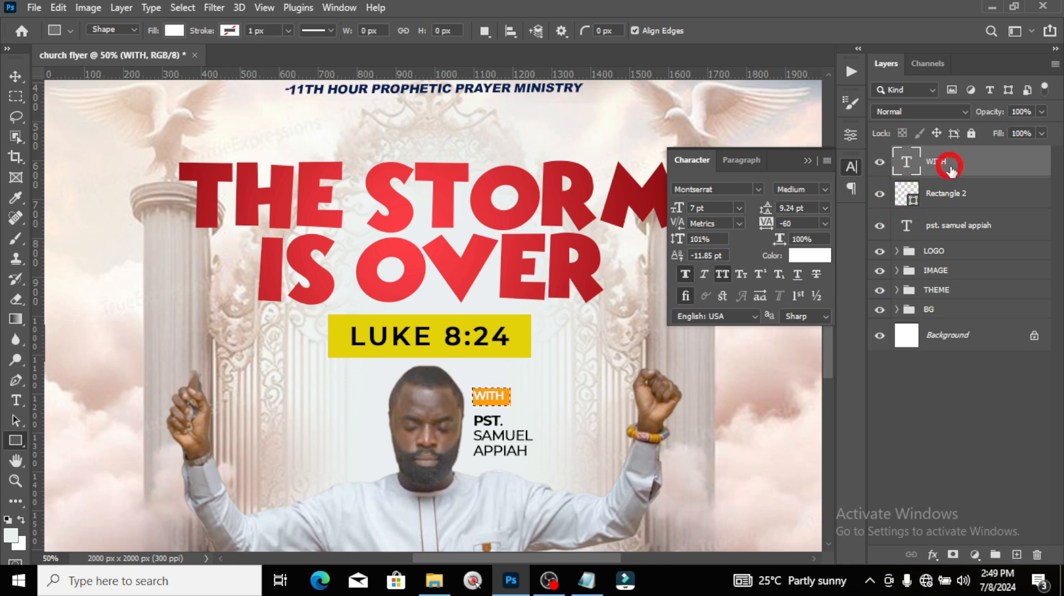
{"action": "left_click", "coordinate": [15, 76]}
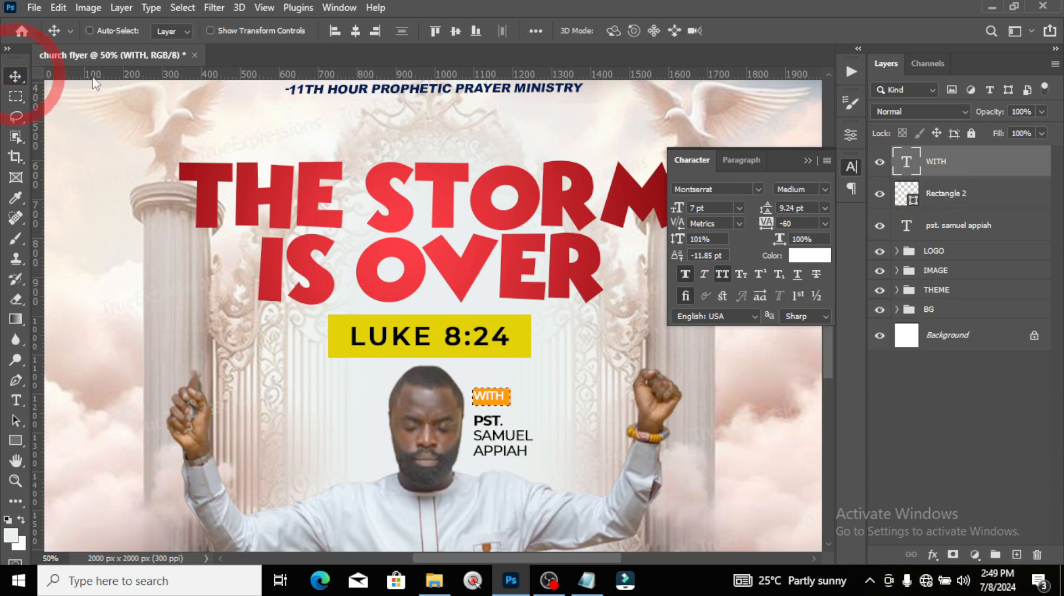
{"action": "left_click", "coordinate": [350, 31]}
{"action": "left_click", "coordinate": [455, 31]}
{"action": "key", "text": "ctrl+d"}
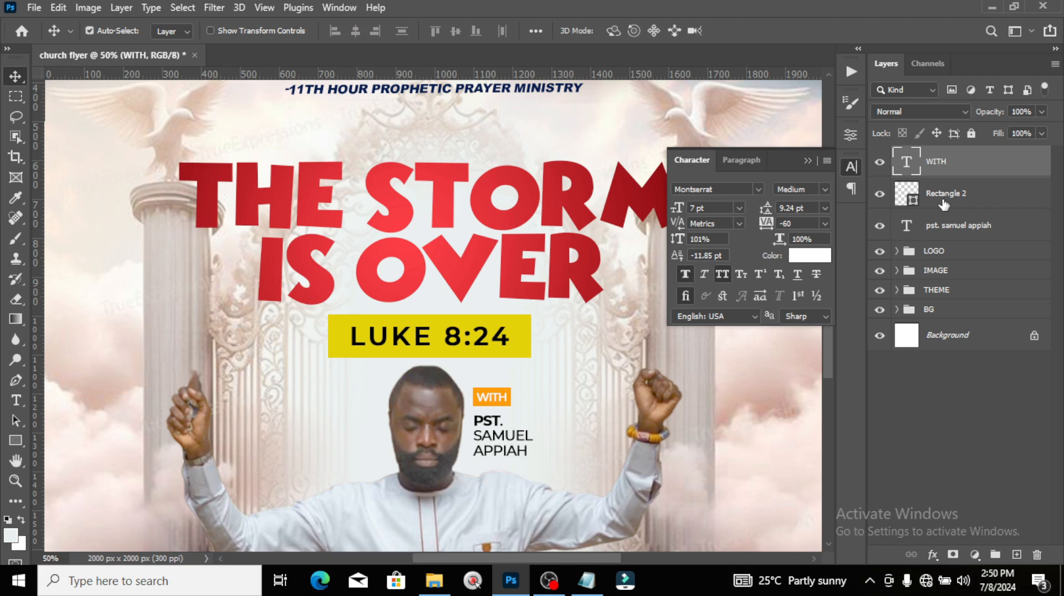
{"action": "key", "text": "ctrl+0"}
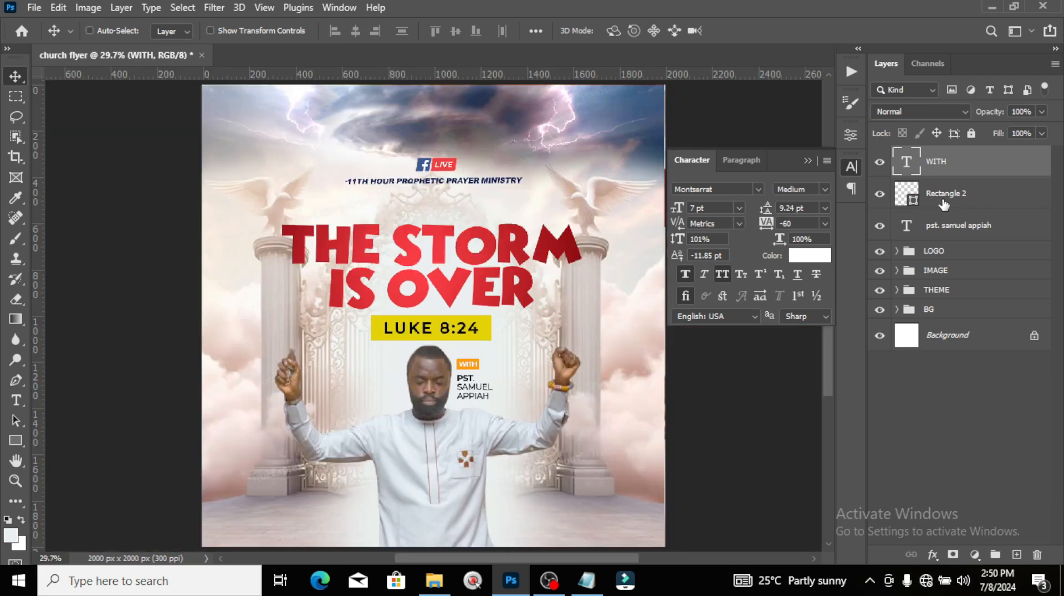
Step: Group WITH, the orange box and the name as NAME, nudge it down-right, and show guides
{"action": "left_click", "coordinate": [958, 232], "text": "shift"}
{"action": "key", "text": "ctrl+g"}
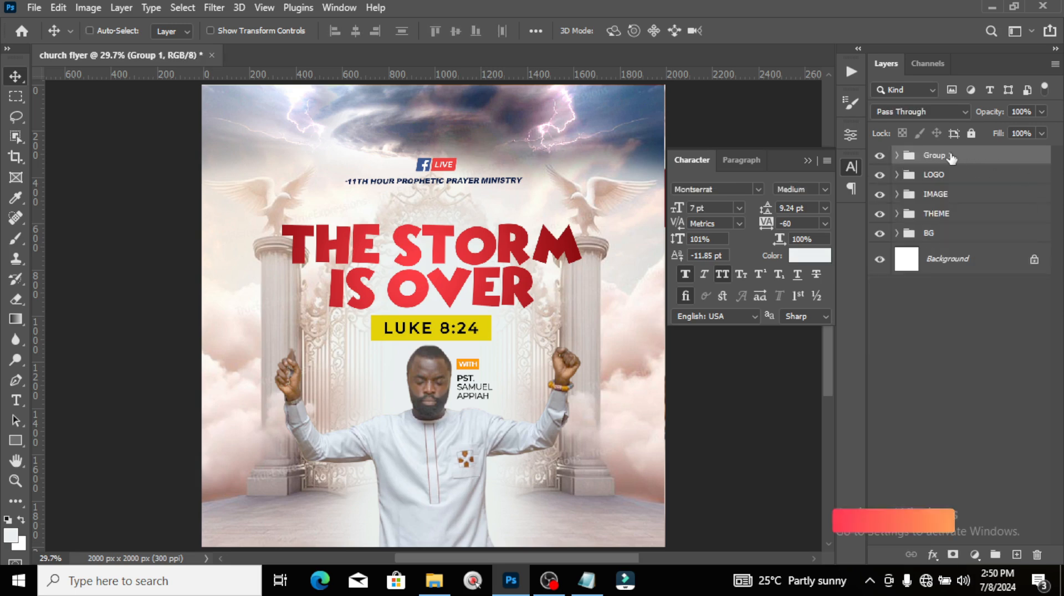
{"action": "double_click", "coordinate": [936, 156]}
{"action": "type", "text": "NAME"}
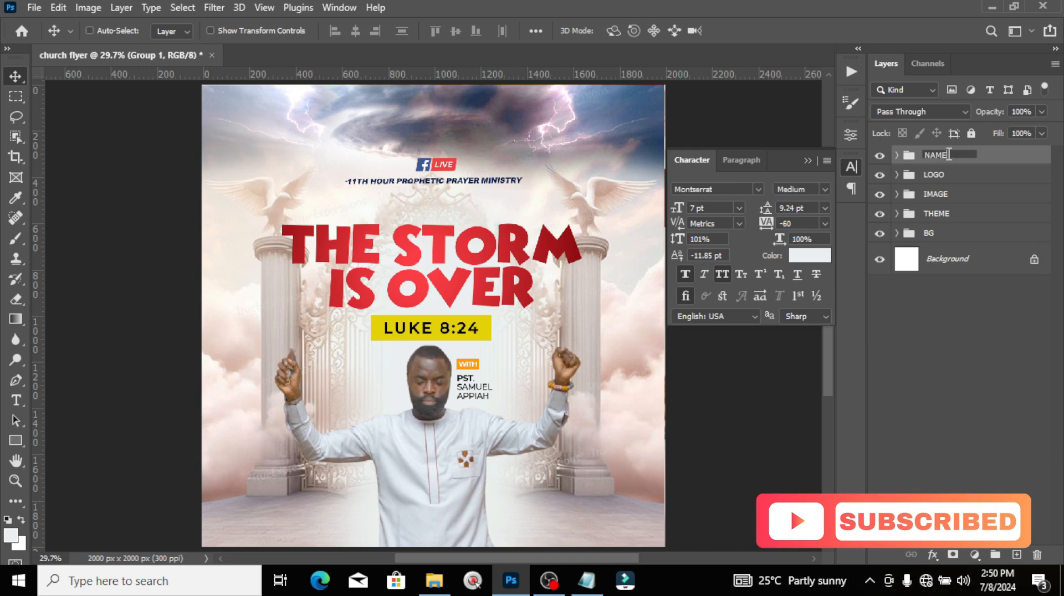
{"action": "key", "text": "Return"}
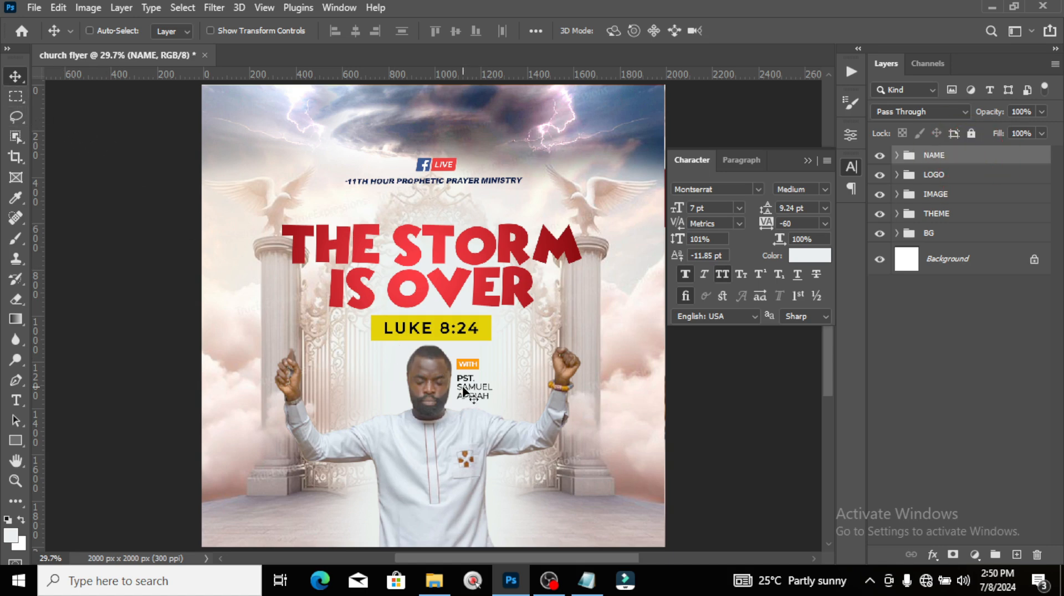
{"action": "left_click_drag", "start_coordinate": [463, 387], "coordinate": [499, 409]}
{"action": "key", "text": "ctrl+;"}
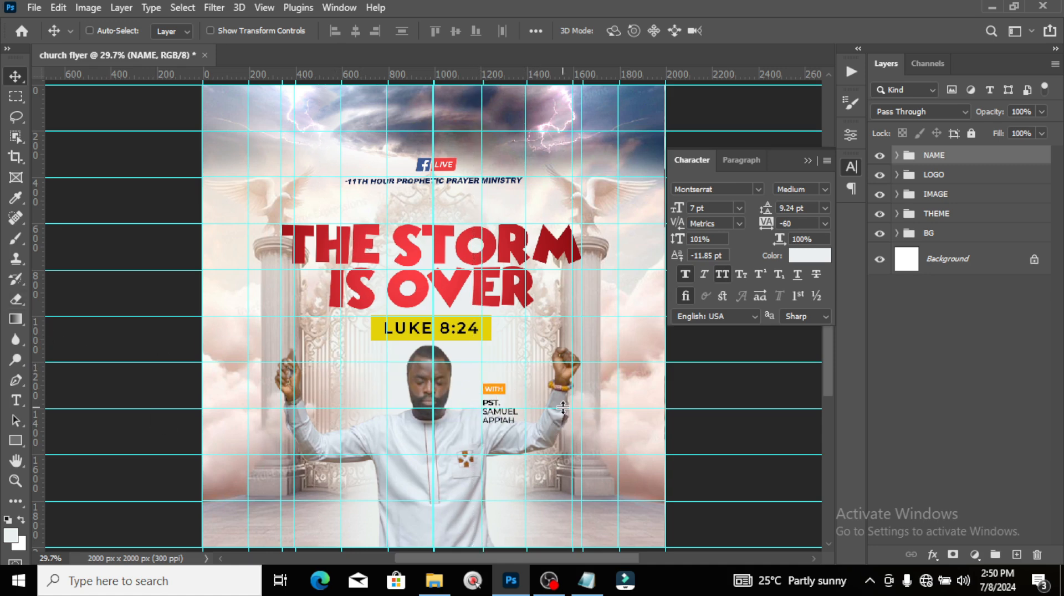
Step: Add a new text layer with the MONDAY - FRIDAY lines copied from the notes
{"action": "key", "text": "t"}
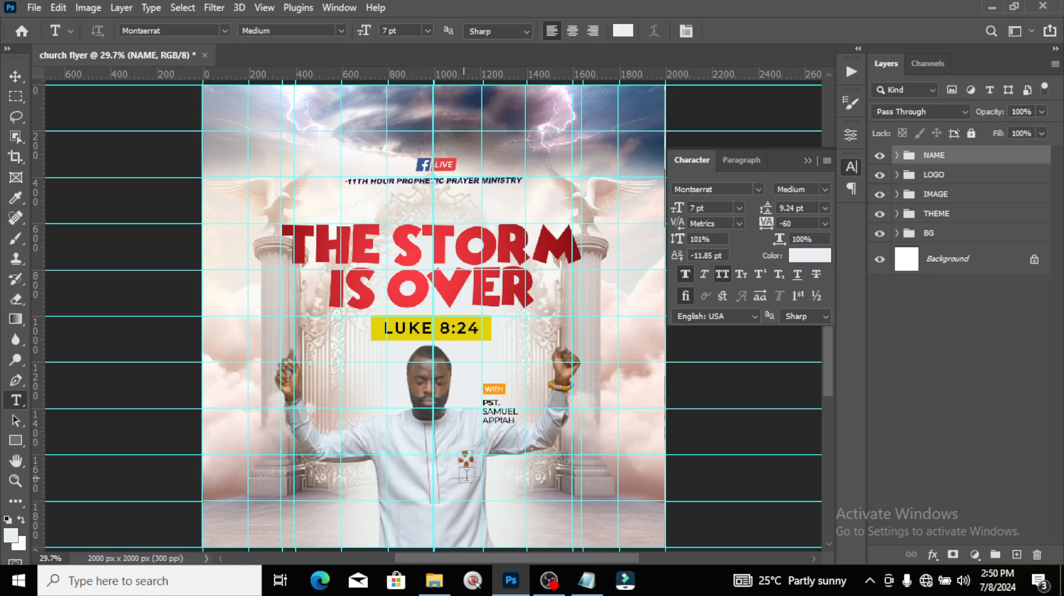
{"action": "left_click", "coordinate": [500, 468]}
{"action": "key", "text": "alt+Tab"}
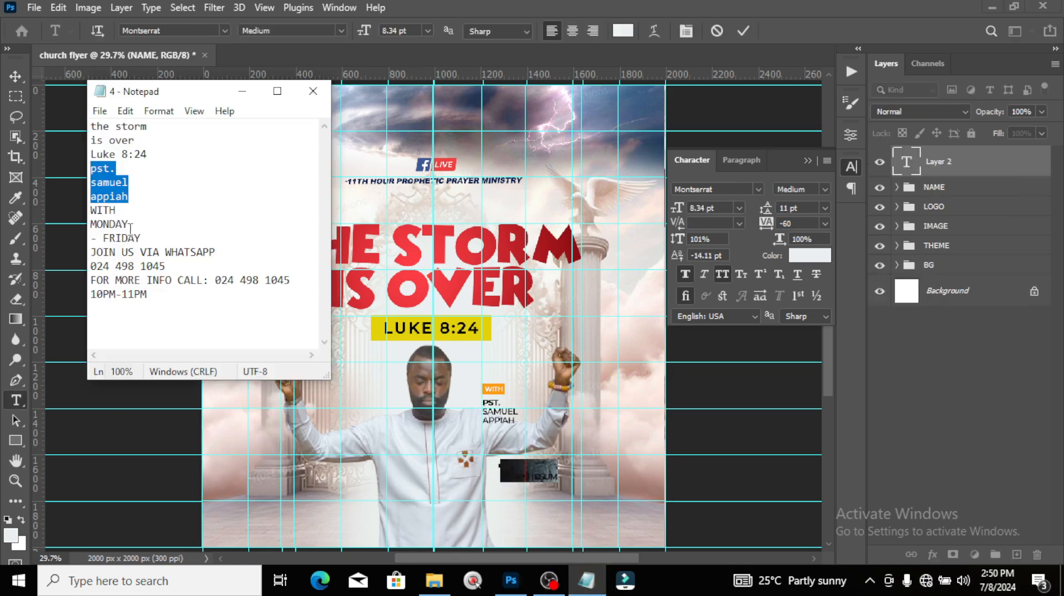
{"action": "left_click_drag", "start_coordinate": [133, 227], "coordinate": [85, 225]}
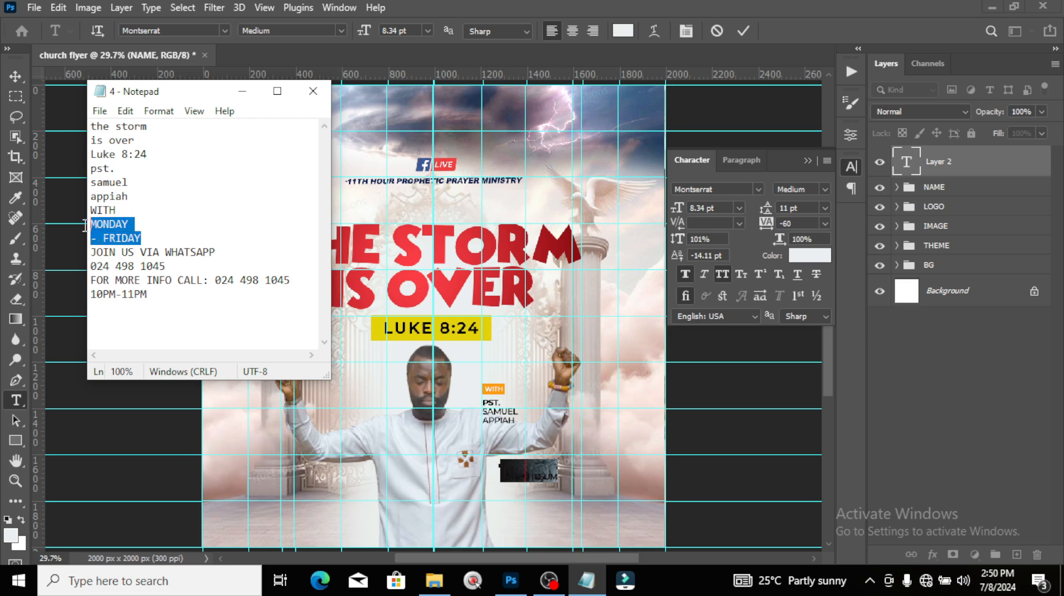
{"action": "key", "text": "ctrl+c"}
{"action": "left_click", "coordinate": [498, 6]}
{"action": "key", "text": "ctrl+v"}
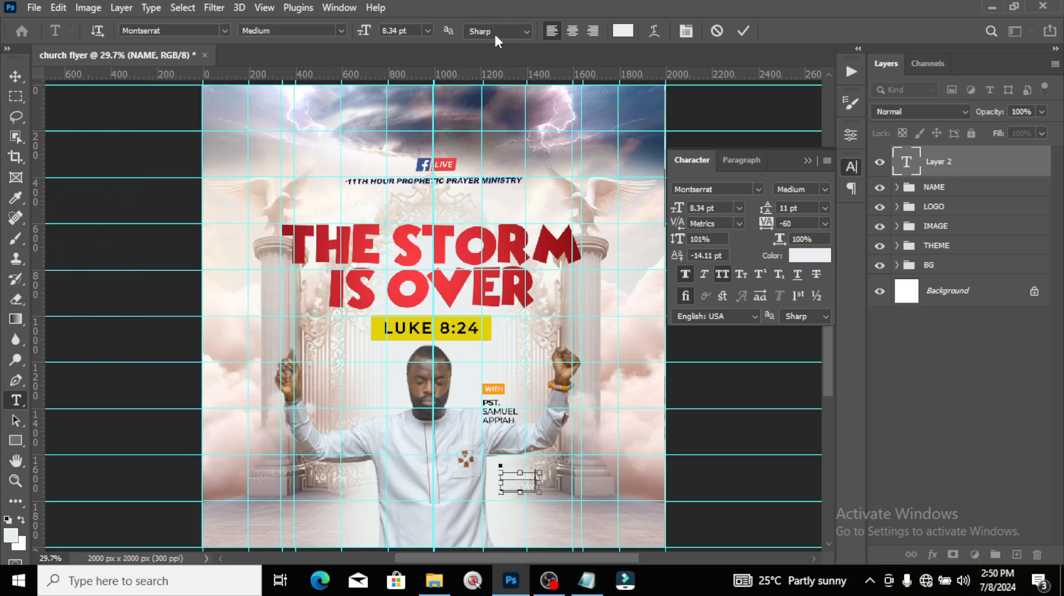
{"action": "left_click", "coordinate": [941, 164]}
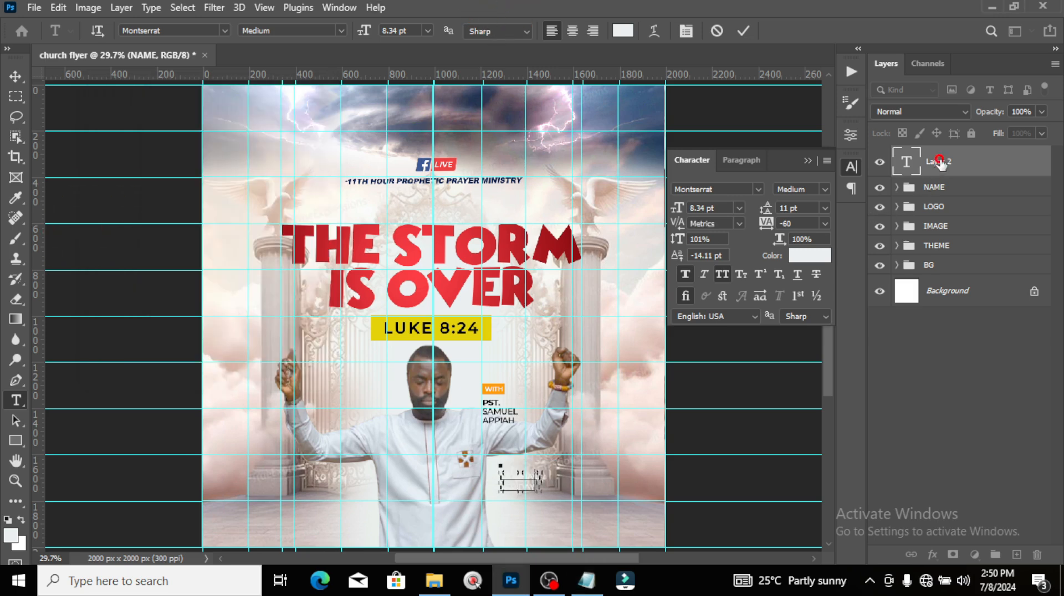
Step: Colour the MONDAY - FRIDAY text black
{"action": "left_click", "coordinate": [807, 256]}
{"action": "left_click", "coordinate": [653, 294]}
{"action": "left_click", "coordinate": [985, 95]}
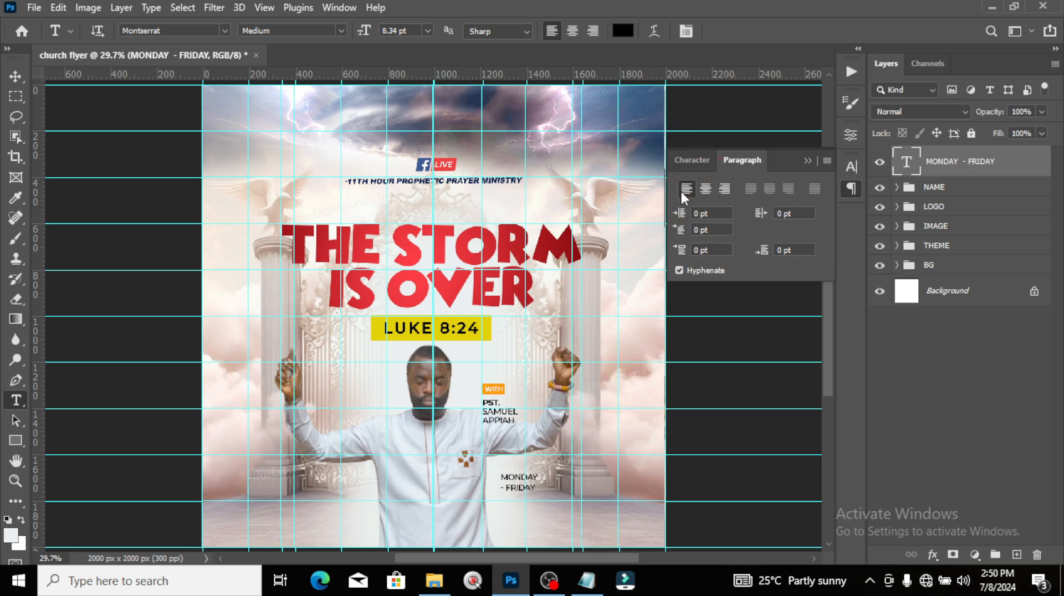
{"action": "left_click", "coordinate": [807, 161]}
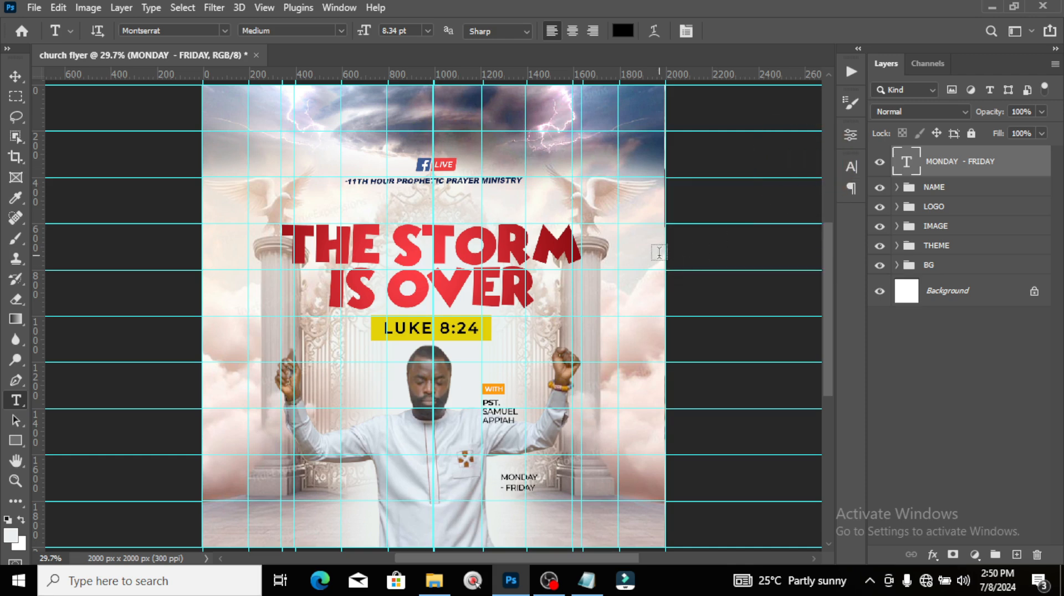
Step: Enlarge the MONDAY - FRIDAY text and move it up and left beside the pastor's chest
{"action": "key", "text": "ctrl+t"}
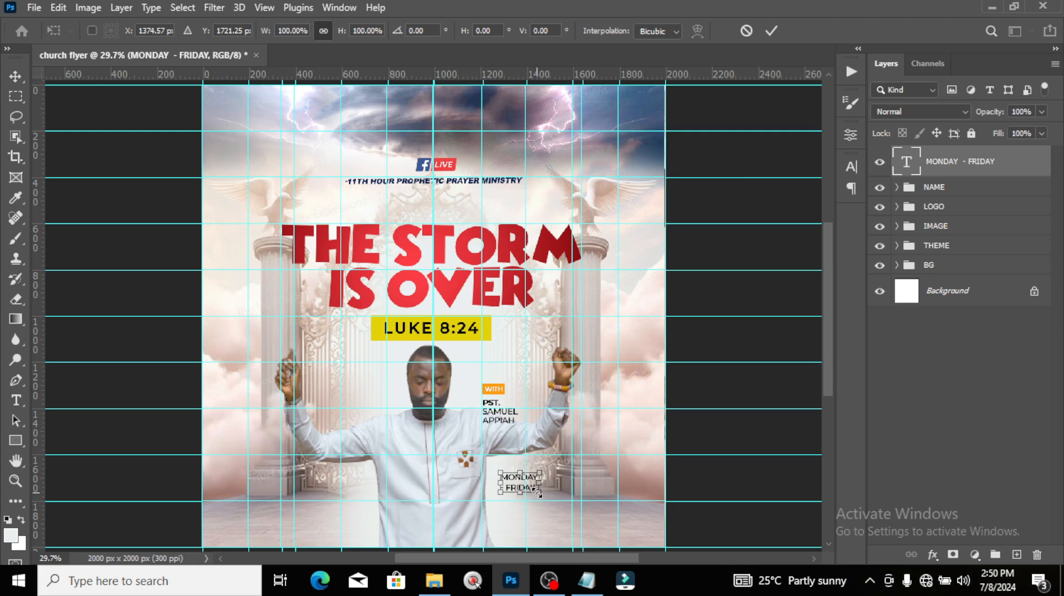
{"action": "left_click_drag", "start_coordinate": [539, 493], "coordinate": [574, 470]}
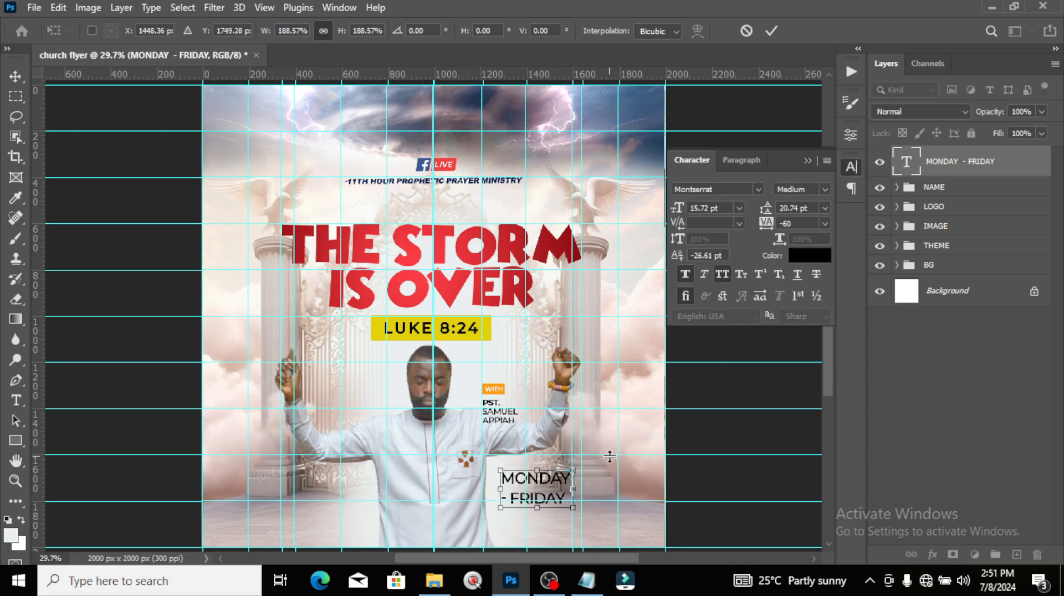
{"action": "key", "text": "Return"}
{"action": "key", "text": "v"}
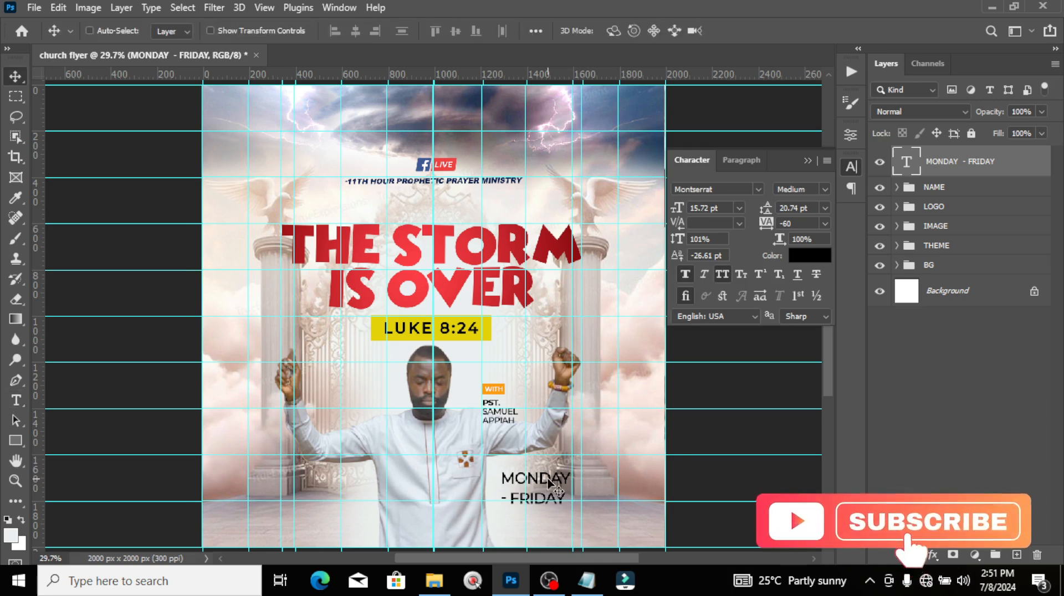
{"action": "left_click_drag", "start_coordinate": [549, 485], "coordinate": [529, 467]}
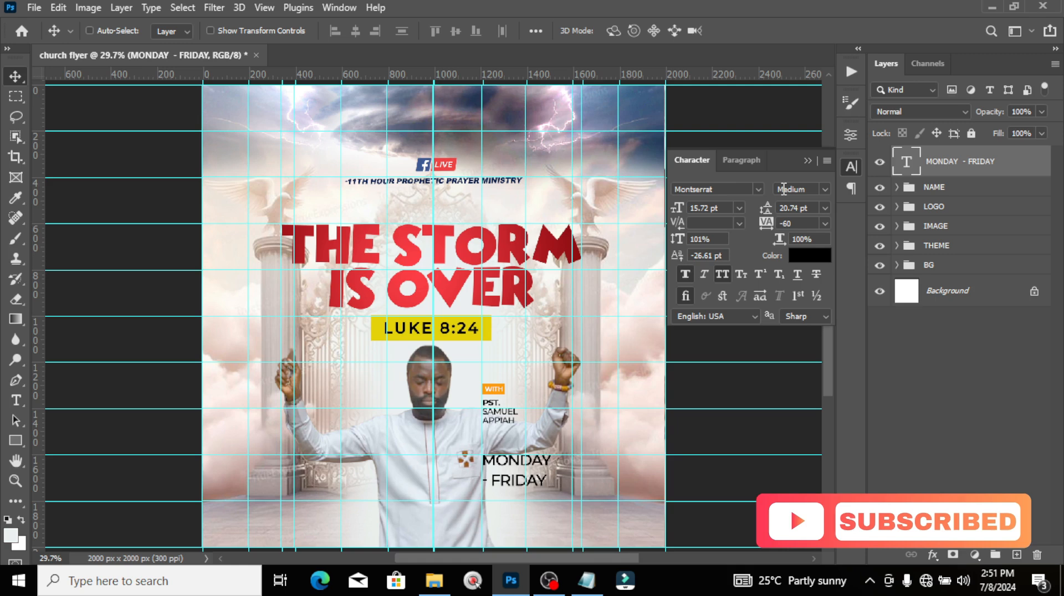
Step: Set the schedule text to Bold with 16 pt leading
{"action": "left_click", "coordinate": [823, 189]}
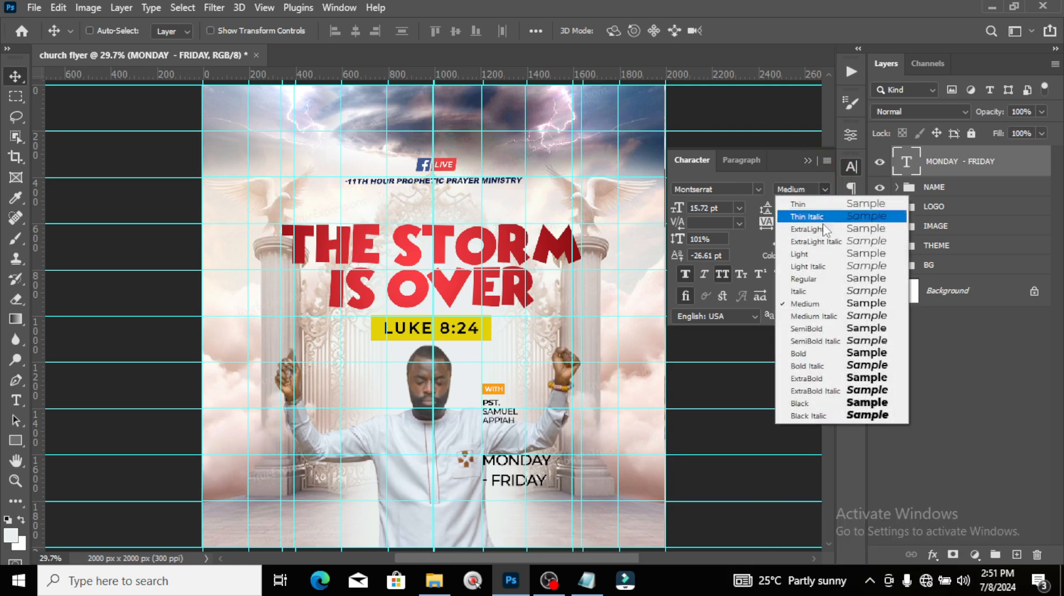
{"action": "left_click", "coordinate": [810, 356]}
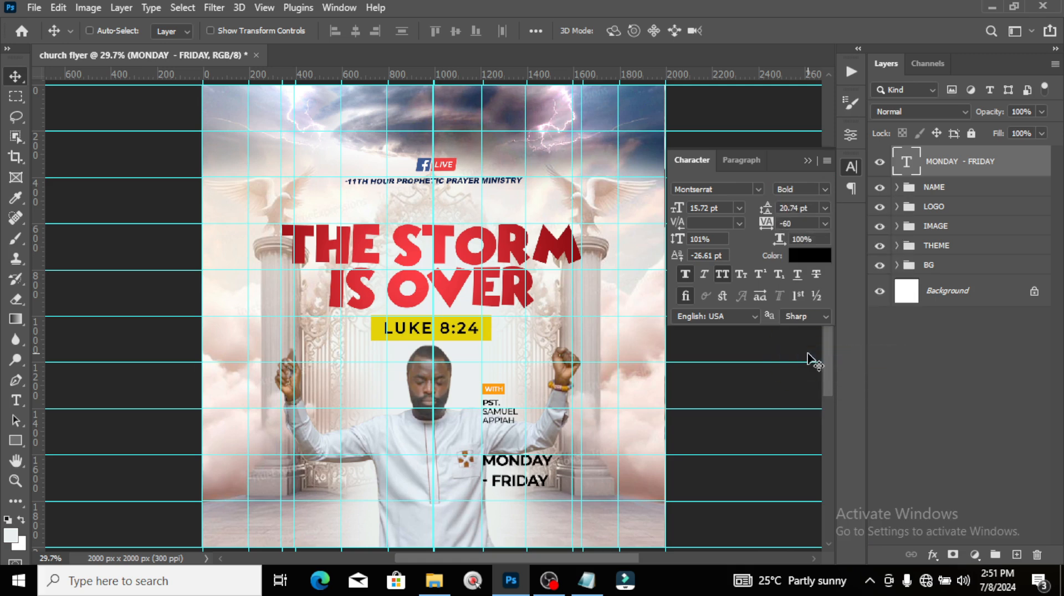
{"action": "left_click", "coordinate": [813, 209]}
{"action": "type", "text": "16"}
{"action": "key", "text": "Return"}
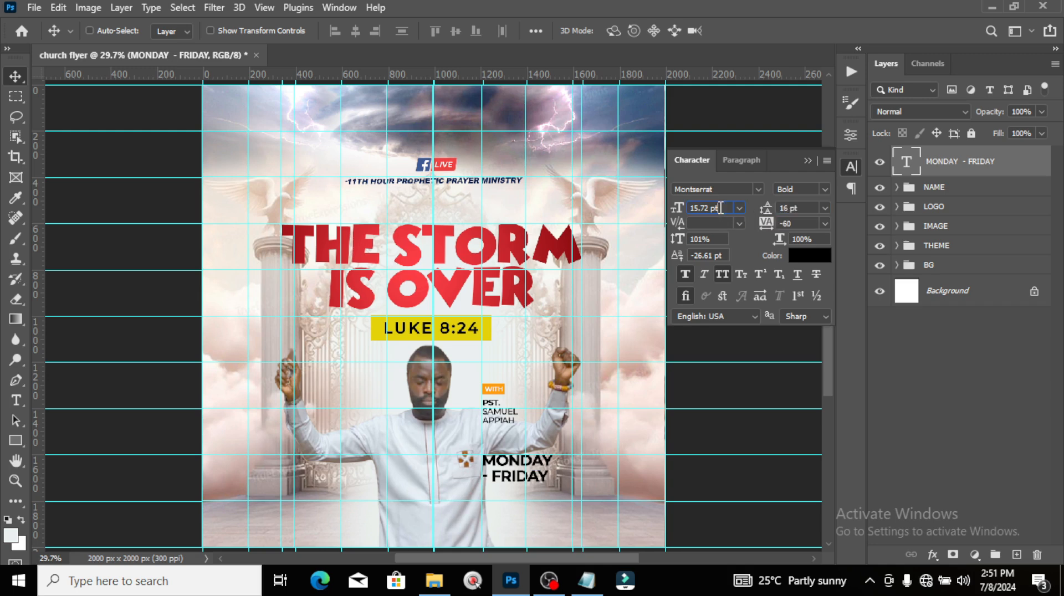
{"action": "left_click", "coordinate": [674, 209]}
{"action": "left_click", "coordinate": [763, 211]}
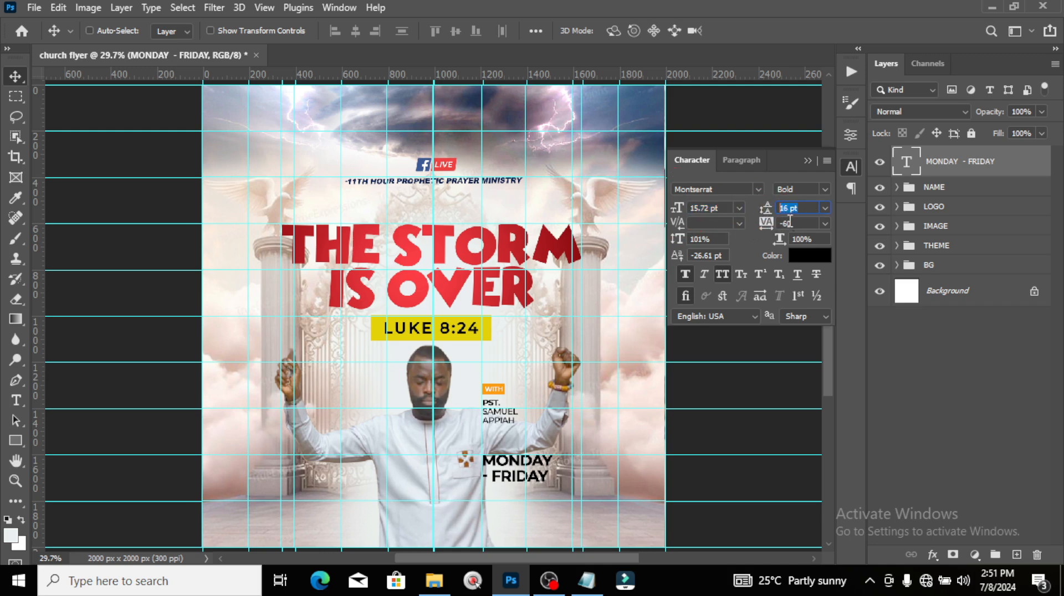
{"action": "left_click", "coordinate": [767, 223]}
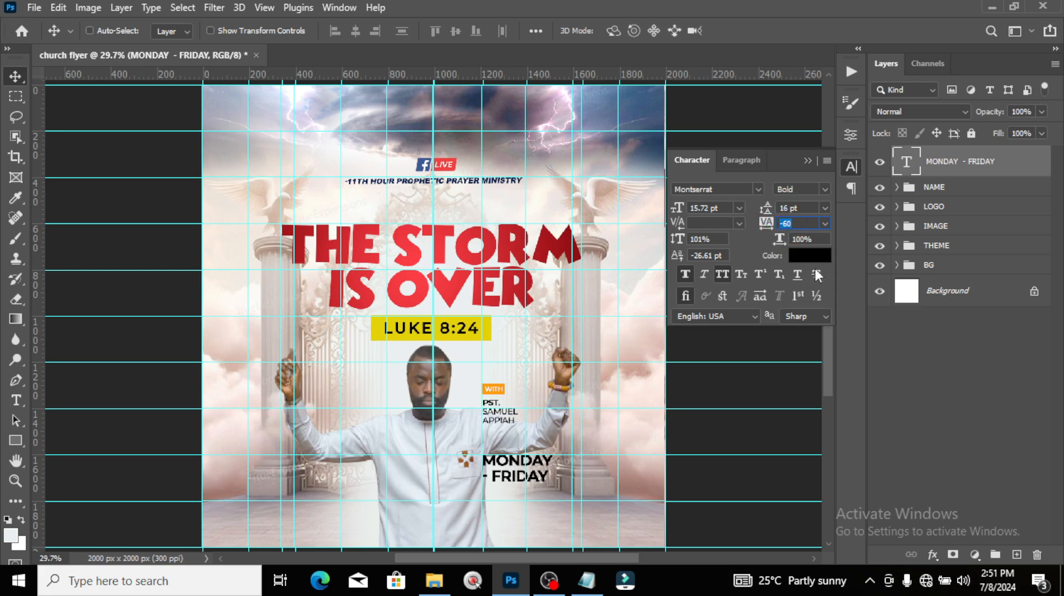
{"action": "left_click", "coordinate": [926, 173]}
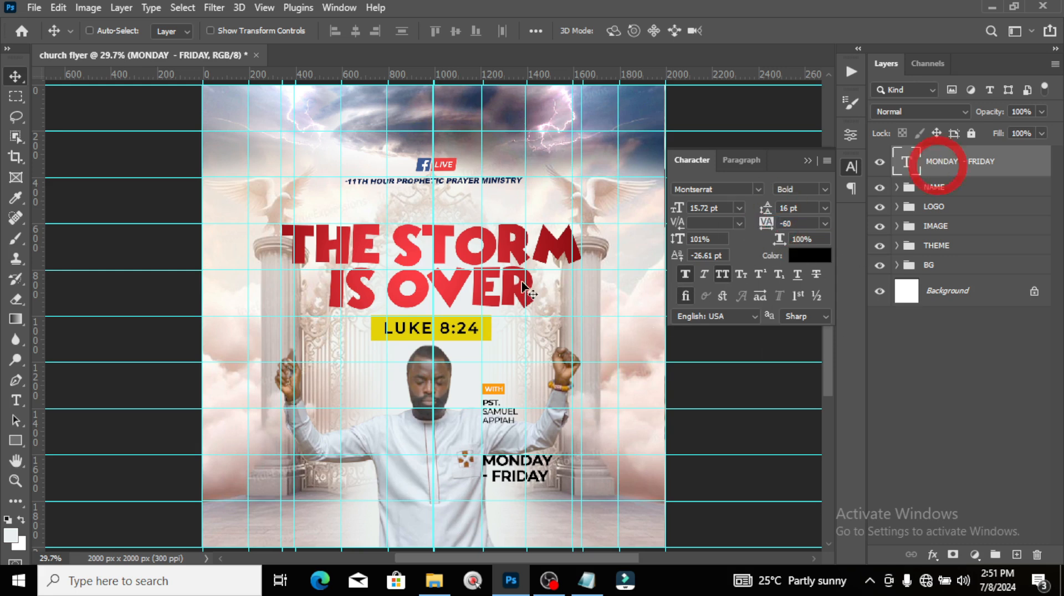
Step: Draw a black-filled rectangle covering the MONDAY - FRIDAY text
{"action": "left_click", "coordinate": [15, 440]}
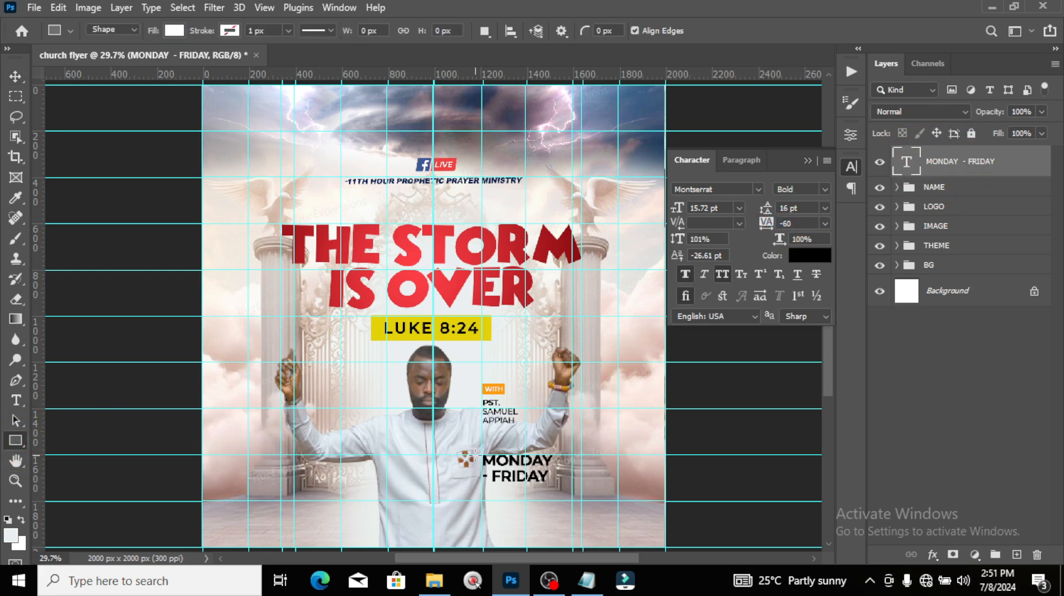
{"action": "left_click_drag", "start_coordinate": [482, 452], "coordinate": [585, 493]}
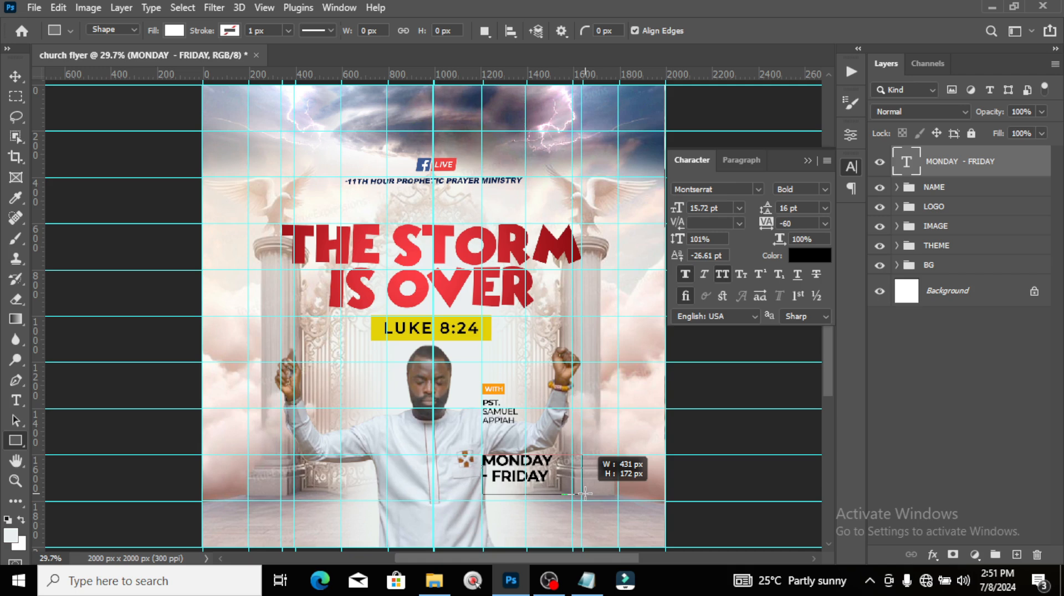
{"action": "left_click_drag", "start_coordinate": [583, 493], "coordinate": [581, 492]}
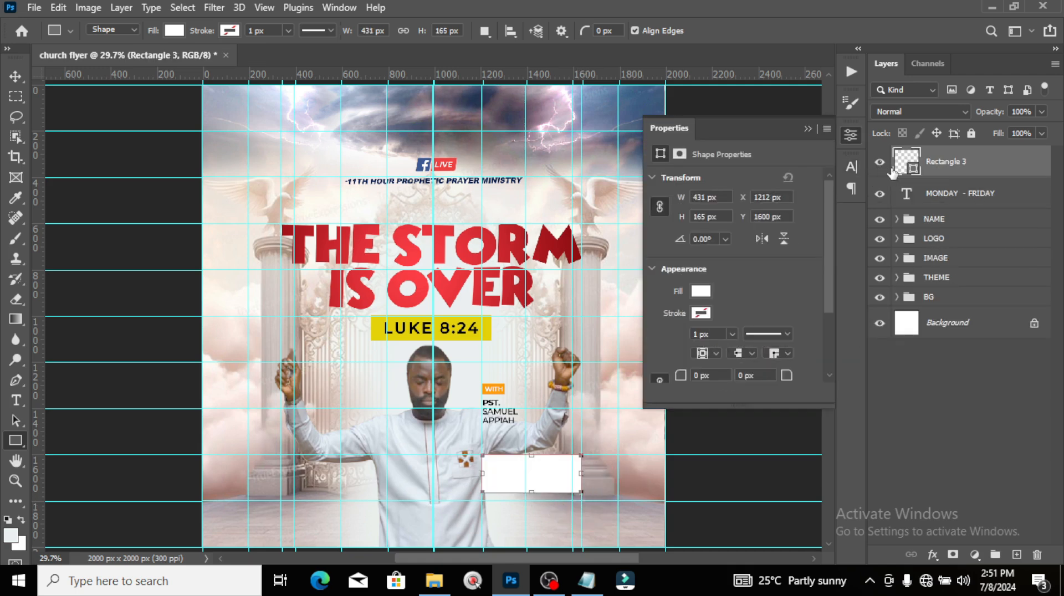
{"action": "double_click", "coordinate": [892, 173]}
{"action": "left_click_drag", "start_coordinate": [668, 282], "coordinate": [631, 296]}
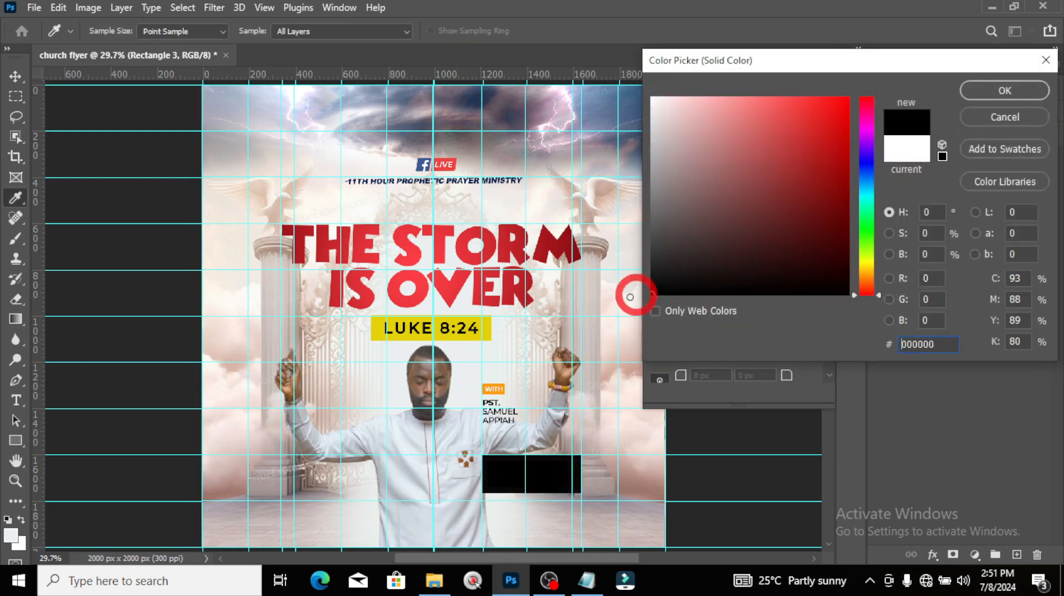
{"action": "left_click", "coordinate": [1005, 93]}
Step: Centre the MONDAY - FRIDAY text horizontally and vertically on the black box
{"action": "left_click", "coordinate": [938, 202]}
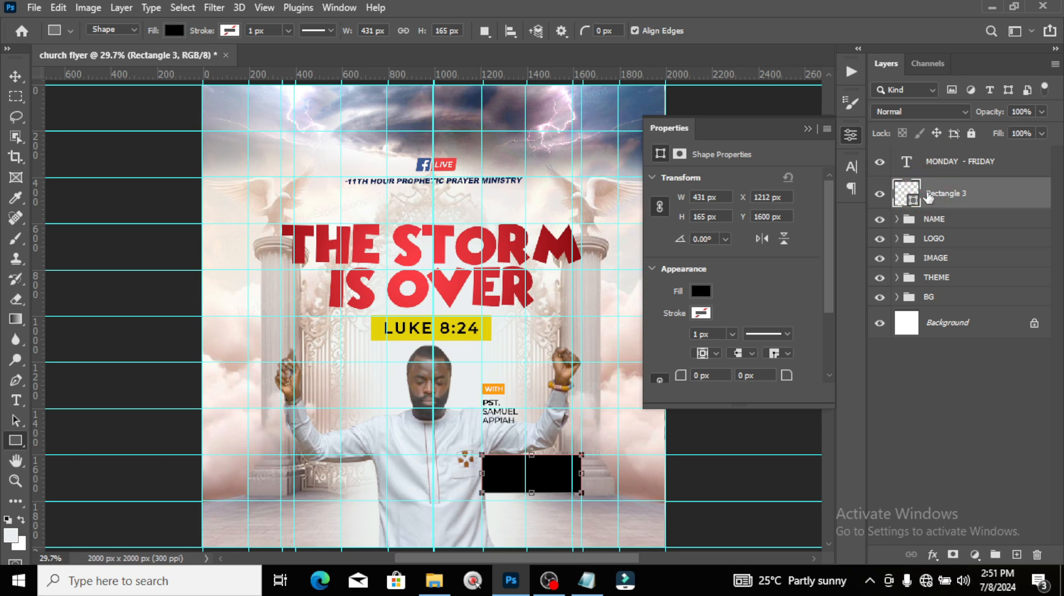
{"action": "left_click", "coordinate": [906, 194], "text": "ctrl"}
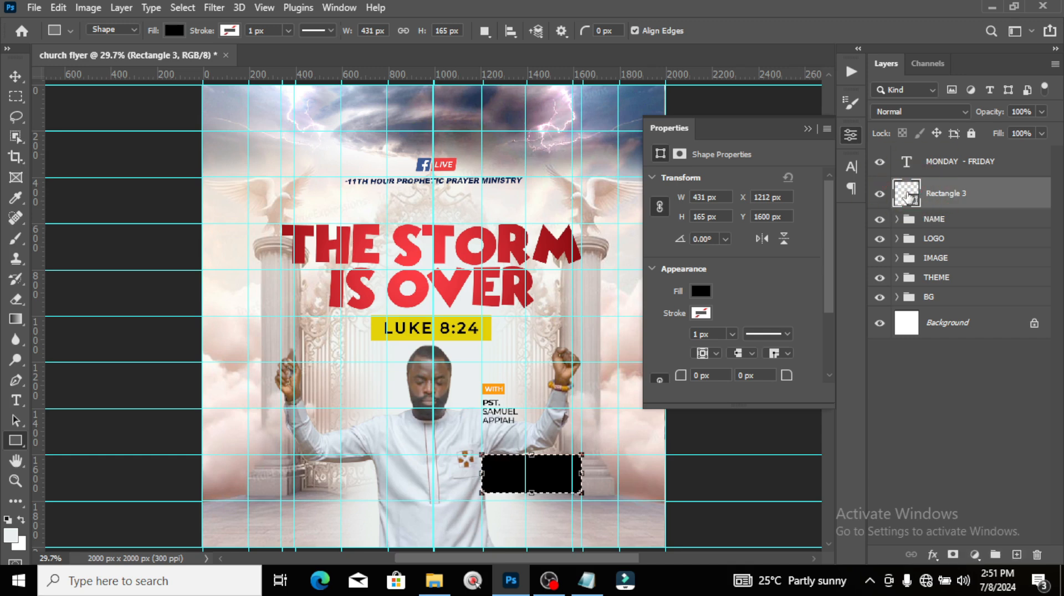
{"action": "left_click", "coordinate": [16, 76]}
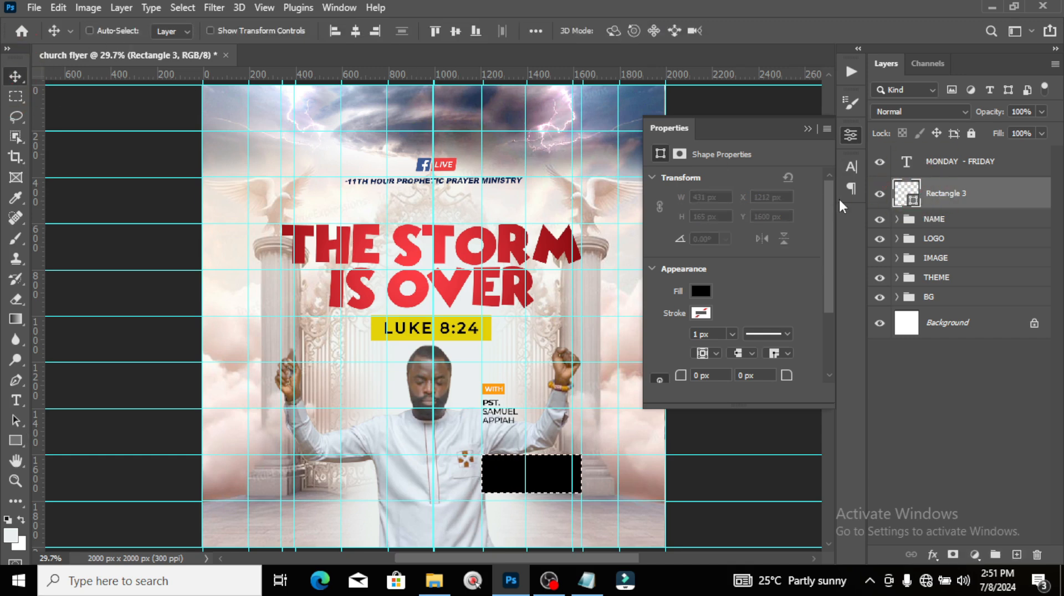
{"action": "left_click", "coordinate": [954, 164]}
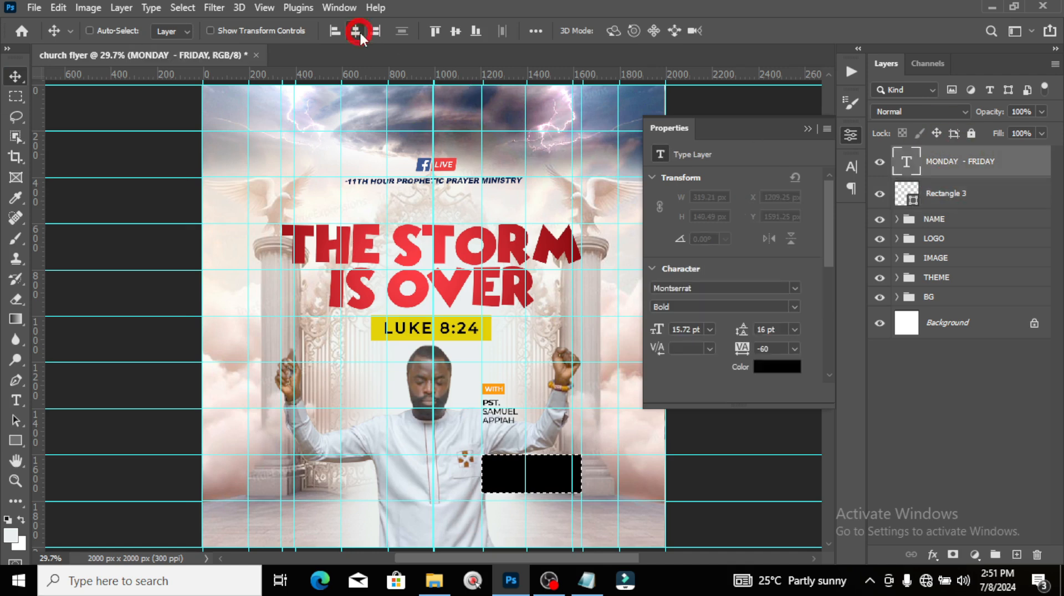
{"action": "left_click", "coordinate": [357, 31]}
{"action": "left_click", "coordinate": [457, 30]}
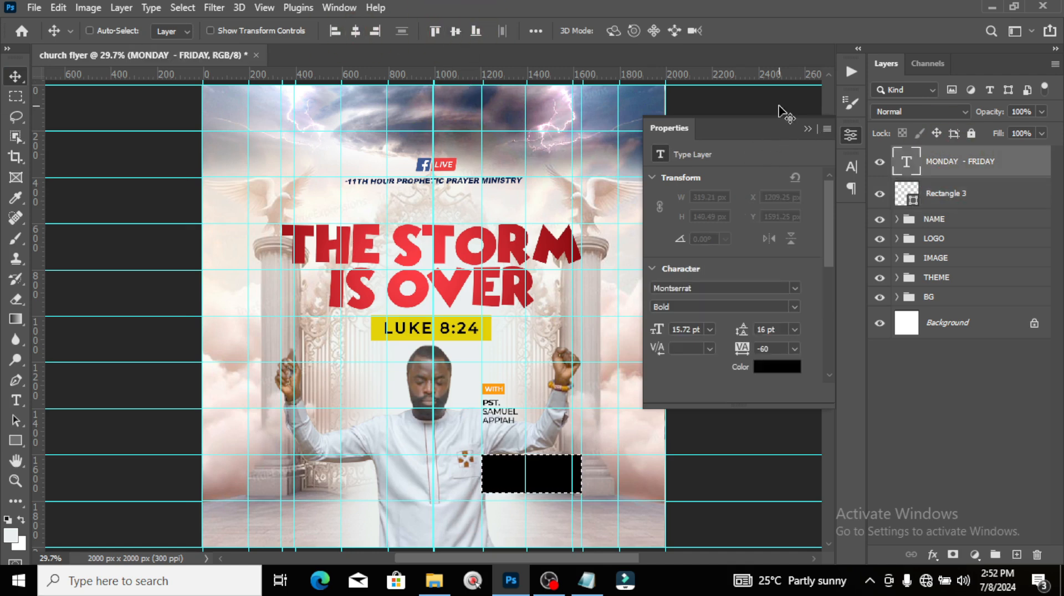
{"action": "key", "text": "ctrl+d"}
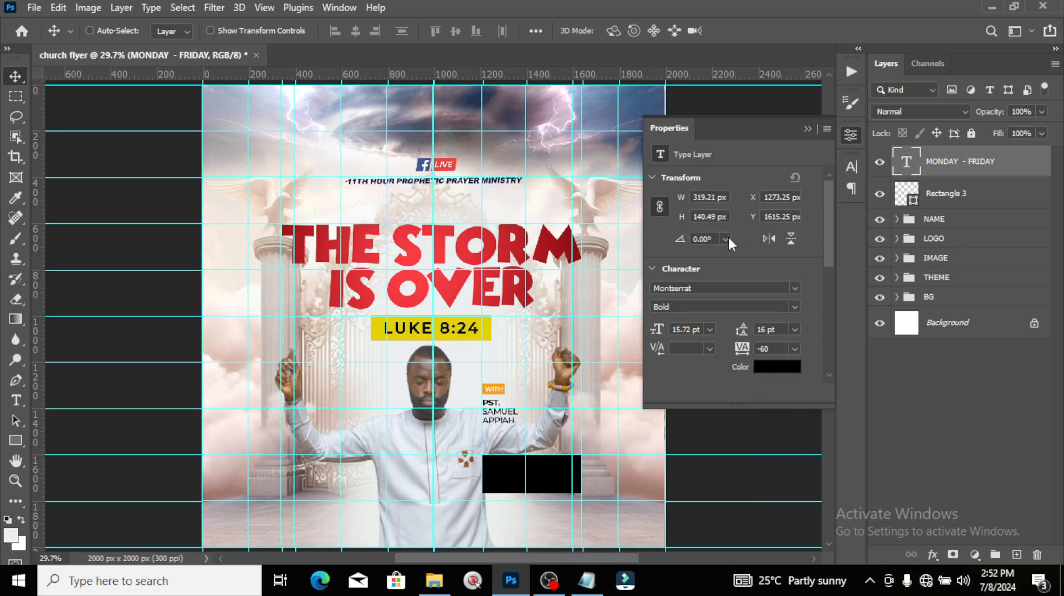
Step: Colour the text bright yellow (ffea03), sampled from the LUKE 8:24 bar and brightened
{"action": "left_click", "coordinate": [766, 371]}
{"action": "left_click", "coordinate": [442, 332]}
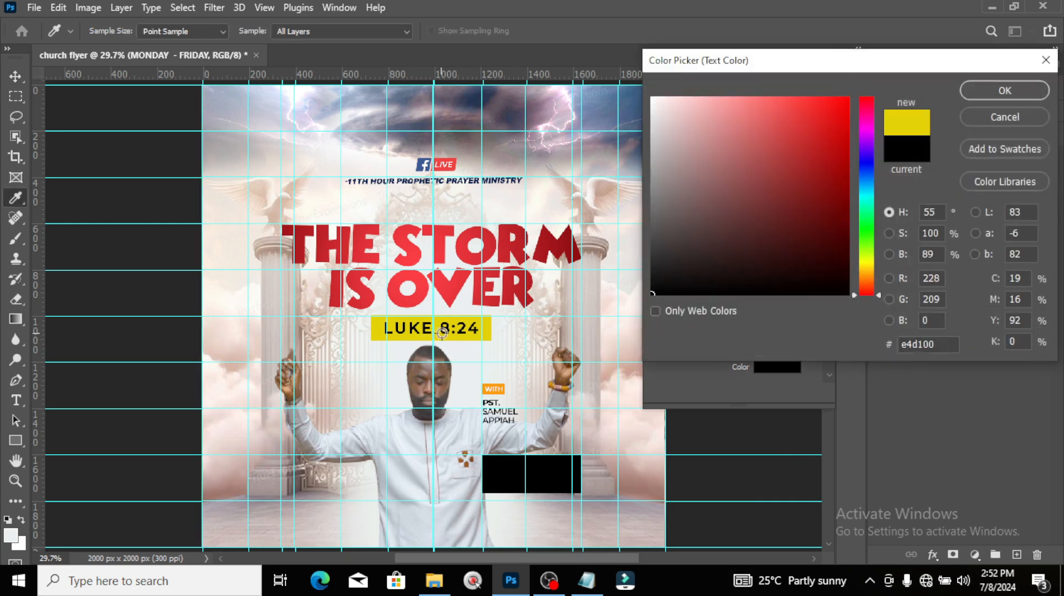
{"action": "left_click_drag", "start_coordinate": [839, 105], "coordinate": [848, 98]}
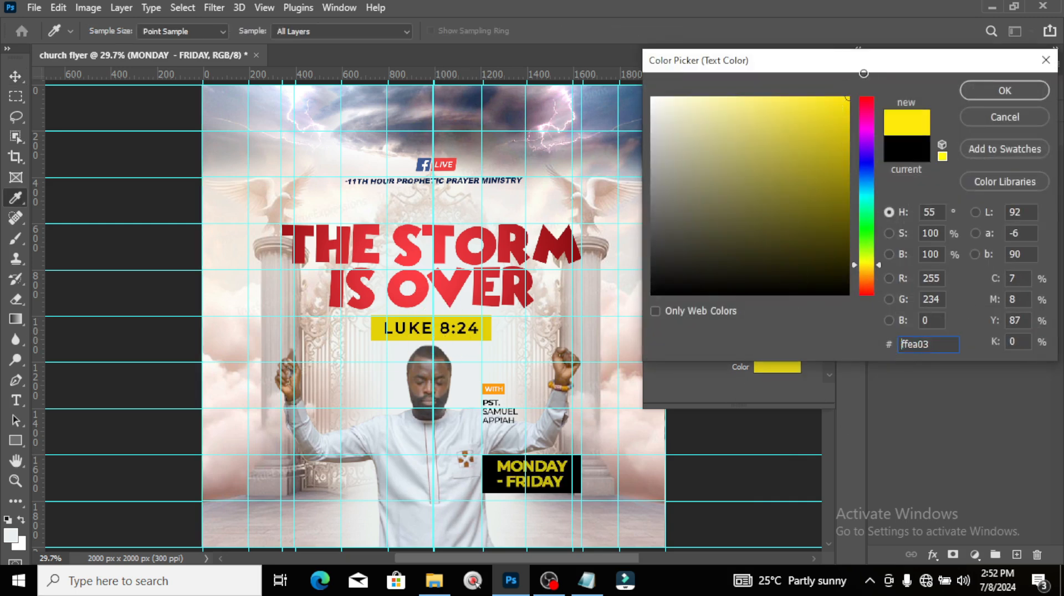
{"action": "left_click", "coordinate": [992, 89]}
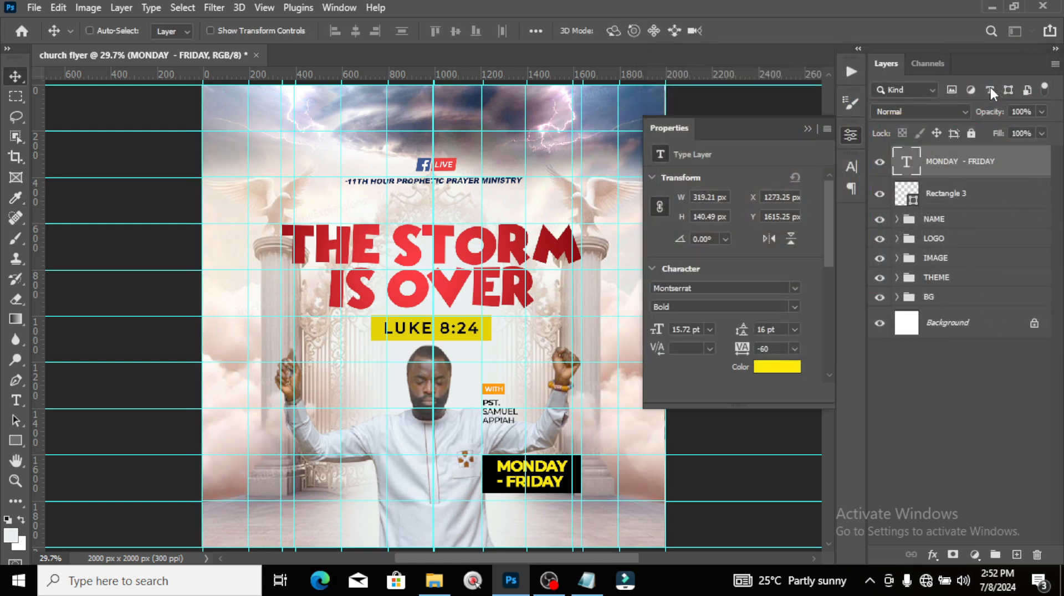
{"action": "left_click", "coordinate": [946, 194], "text": "ctrl"}
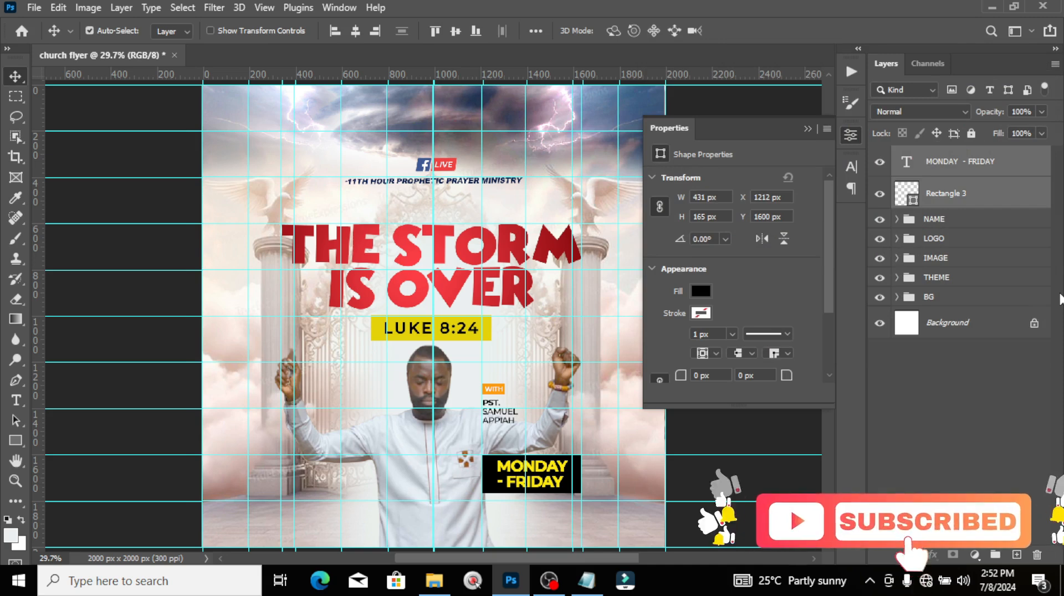
Step: Group the text and black box as DATE, then shift it slightly left and down
{"action": "key", "text": "ctrl+g"}
{"action": "double_click", "coordinate": [940, 159]}
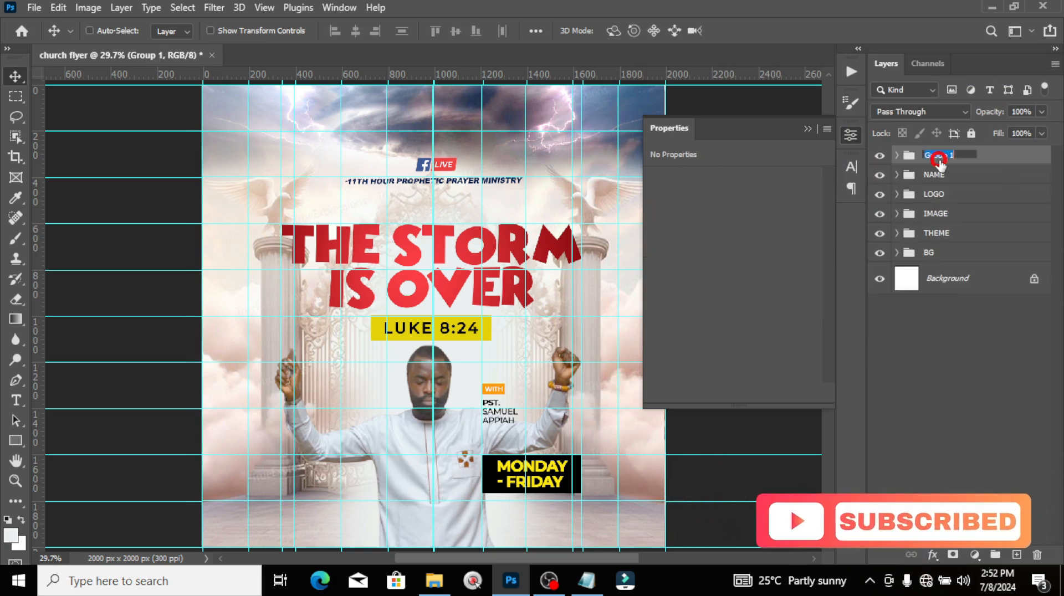
{"action": "type", "text": "DATE"}
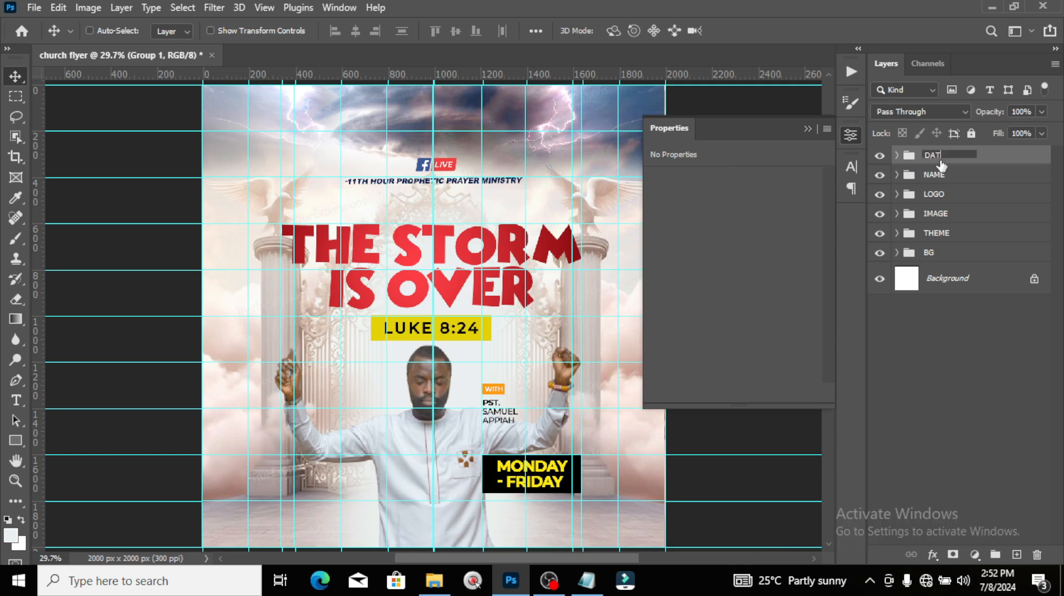
{"action": "key", "text": "Return"}
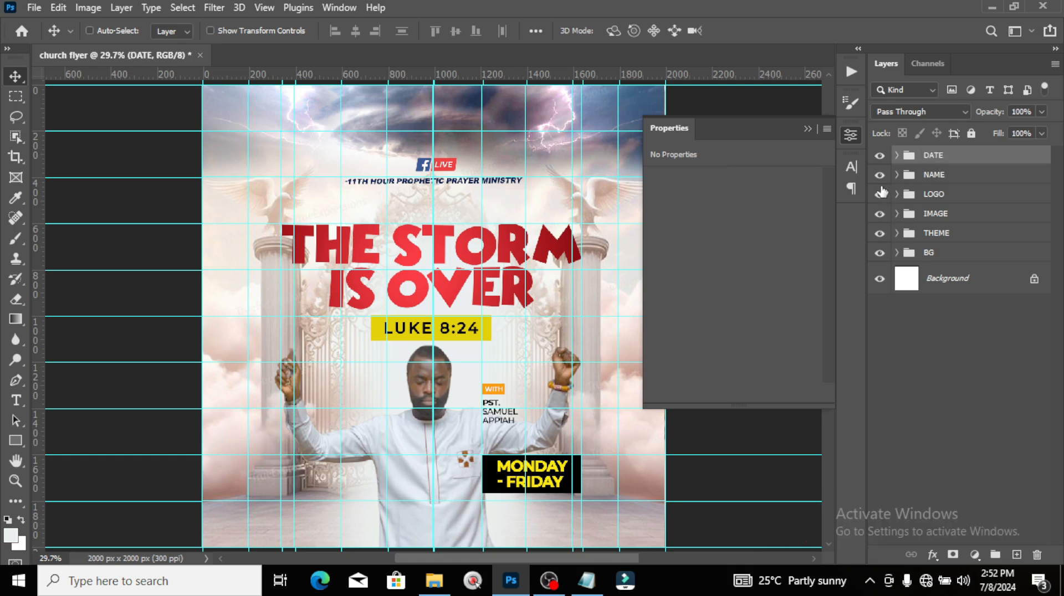
{"action": "left_click_drag", "start_coordinate": [548, 480], "coordinate": [512, 495]}
{"action": "key", "text": "Down"}
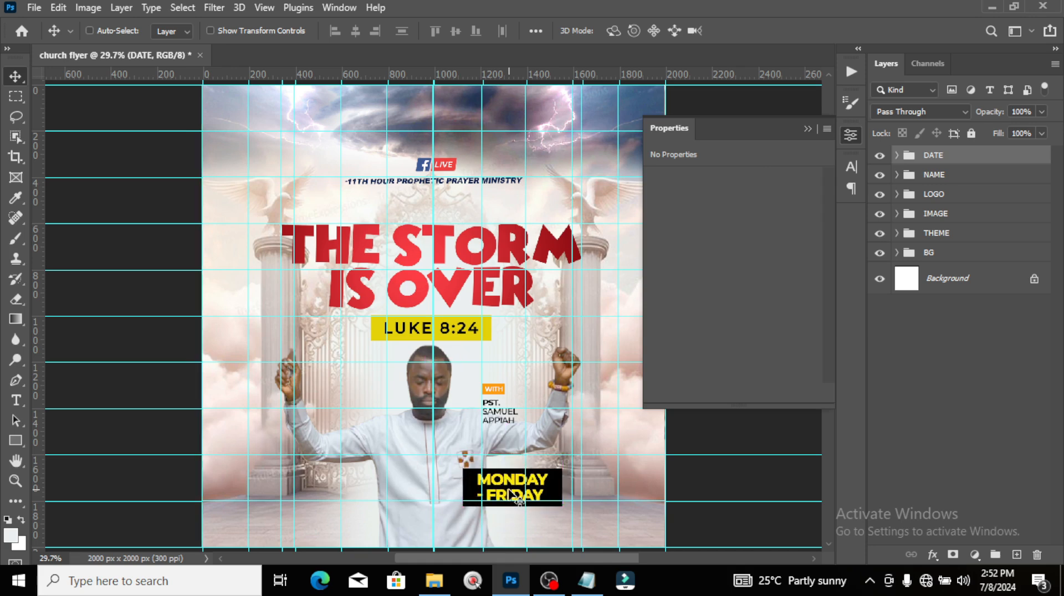
{"action": "key", "text": "shift+Left"}
{"action": "key", "text": "shift+Left"}
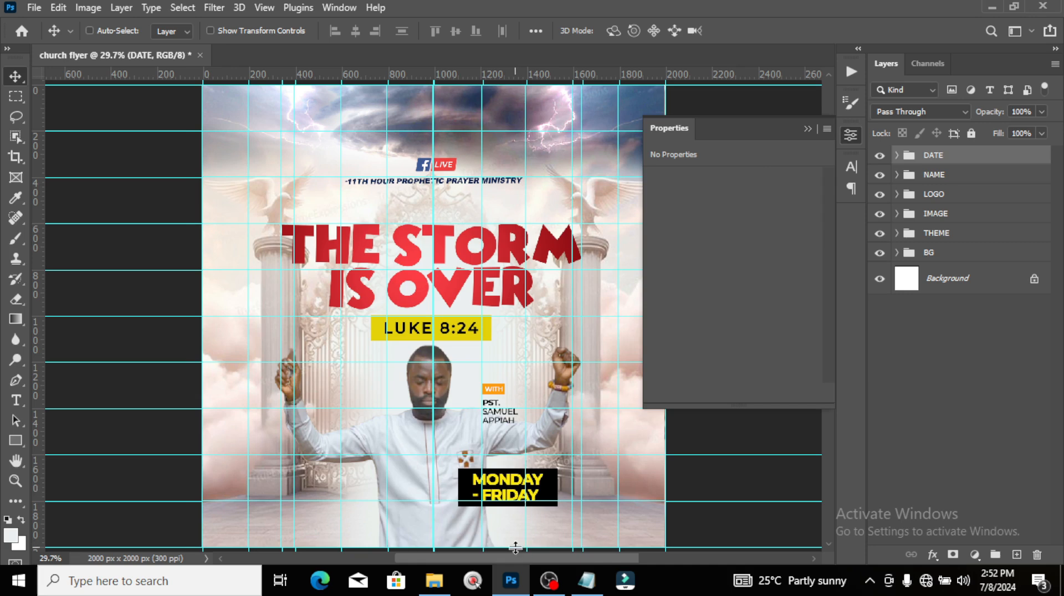
{"action": "key", "text": "t"}
{"action": "left_click", "coordinate": [464, 523]}
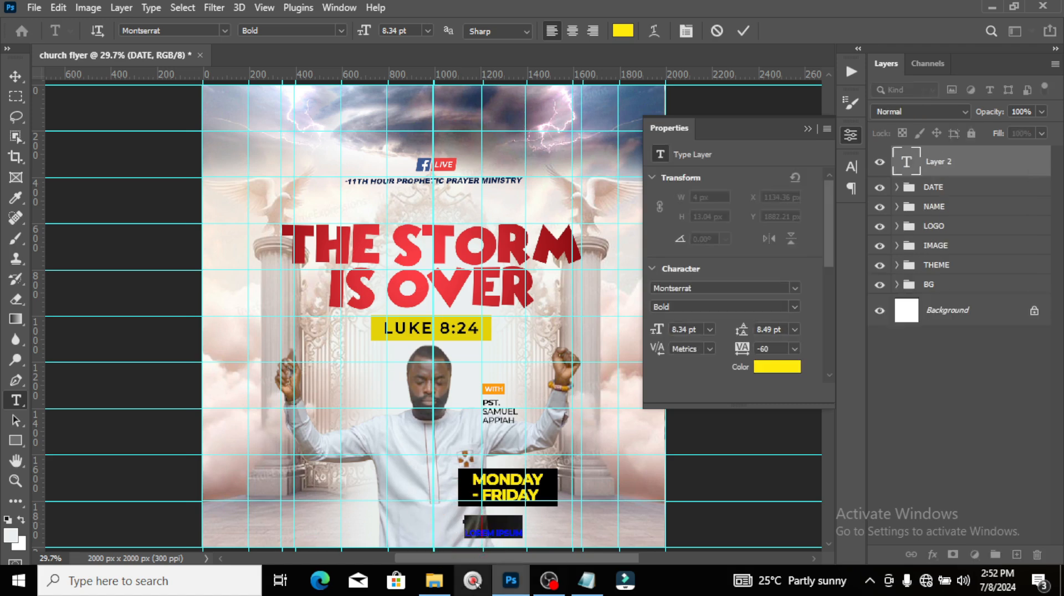
{"action": "left_click", "coordinate": [586, 580]}
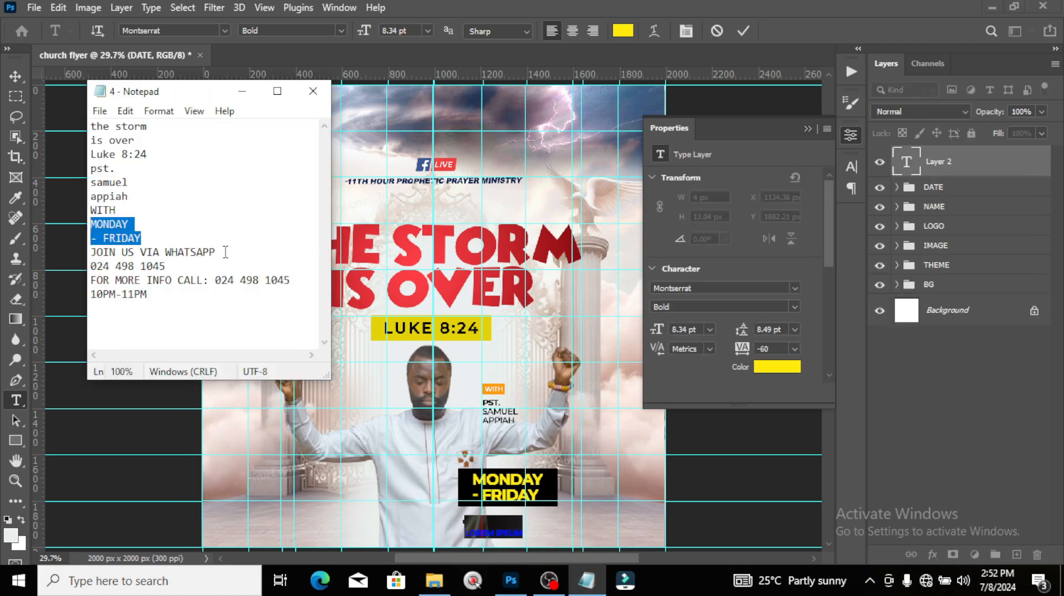
{"action": "left_click_drag", "start_coordinate": [167, 266], "coordinate": [61, 267]}
{"action": "key", "text": "ctrl+c"}
{"action": "left_click", "coordinate": [637, 6]}
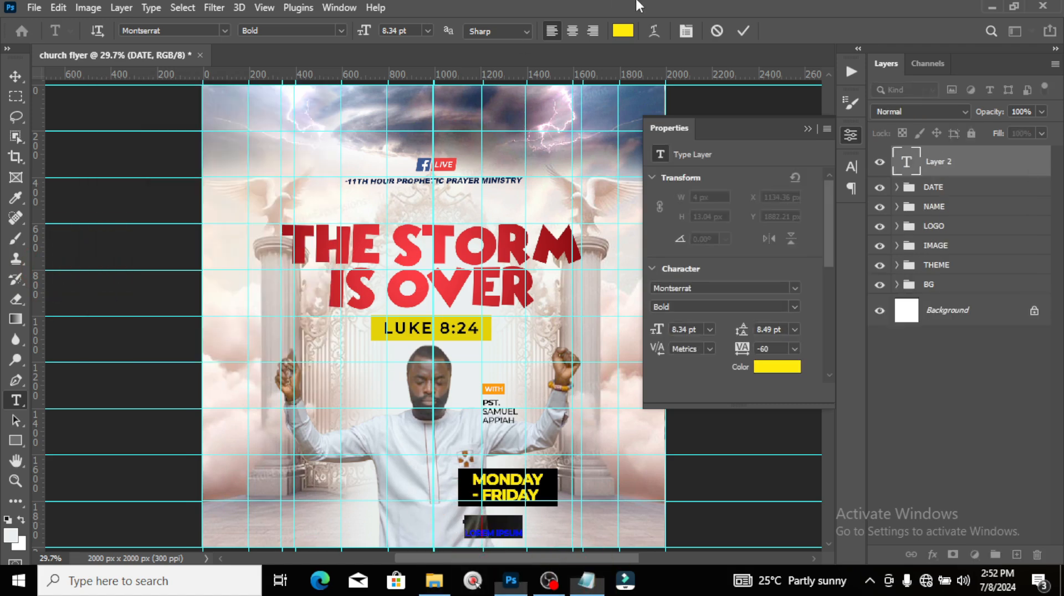
{"action": "double_click", "coordinate": [905, 163]}
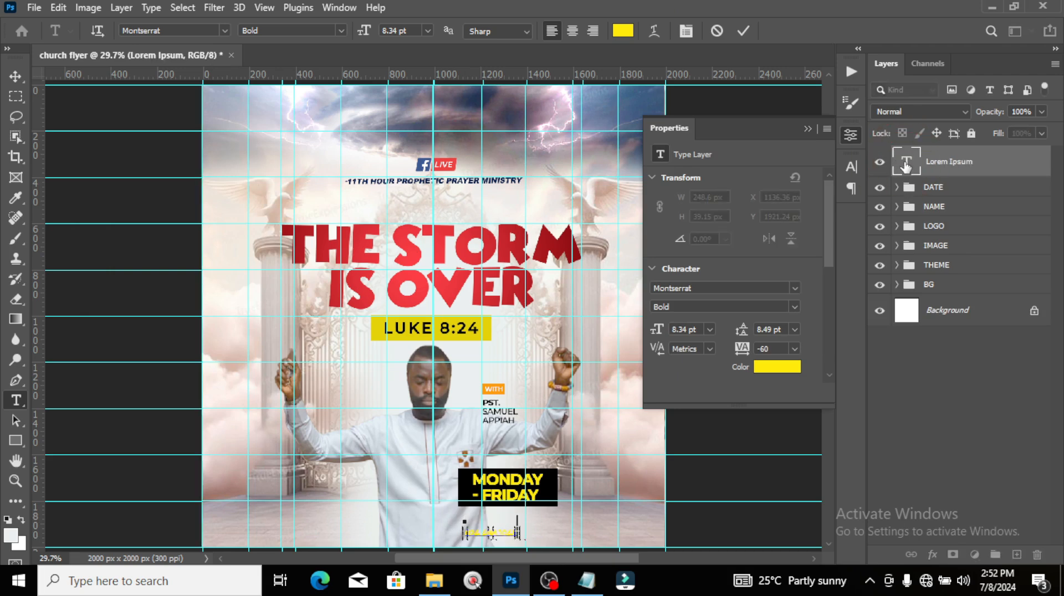
{"action": "key", "text": "ctrl+v"}
{"action": "key", "text": "ctrl+Return"}
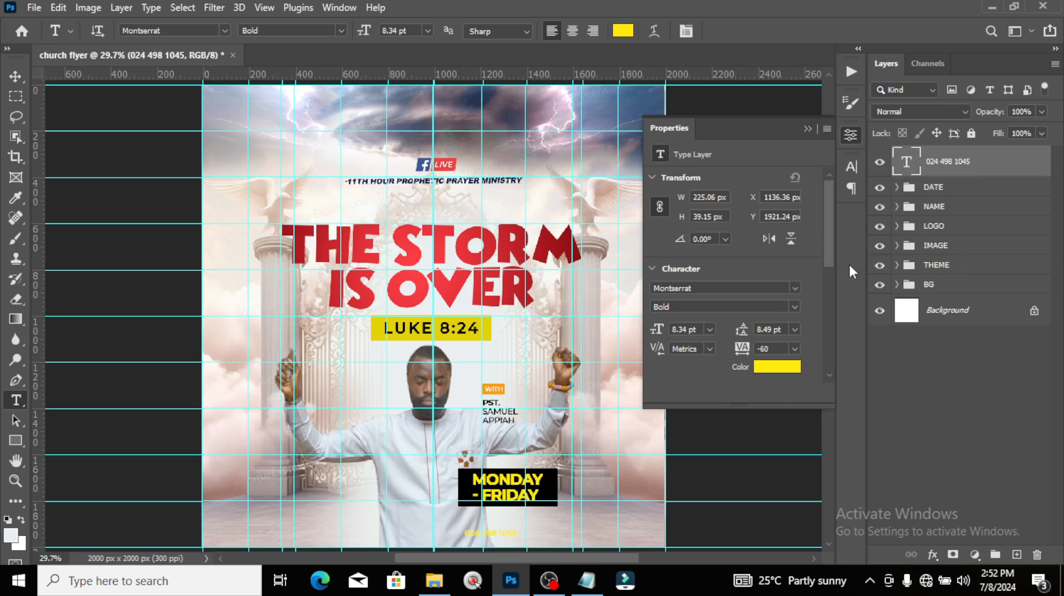
Step: Scale the phone number text up to about 190%
{"action": "key", "text": "ctrl+t"}
{"action": "left_click", "coordinate": [851, 167]}
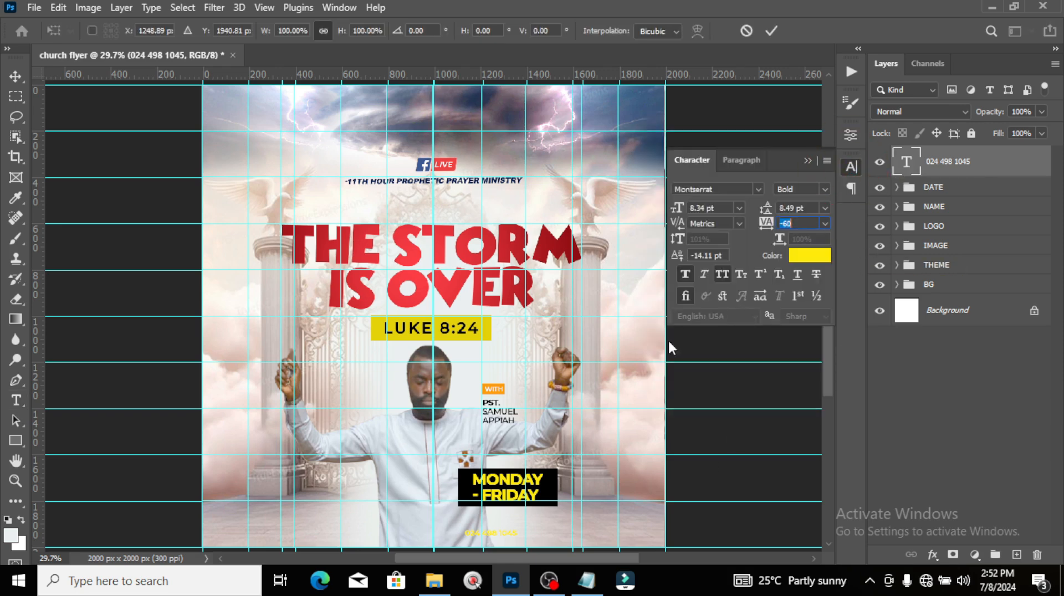
{"action": "left_click", "coordinate": [497, 535]}
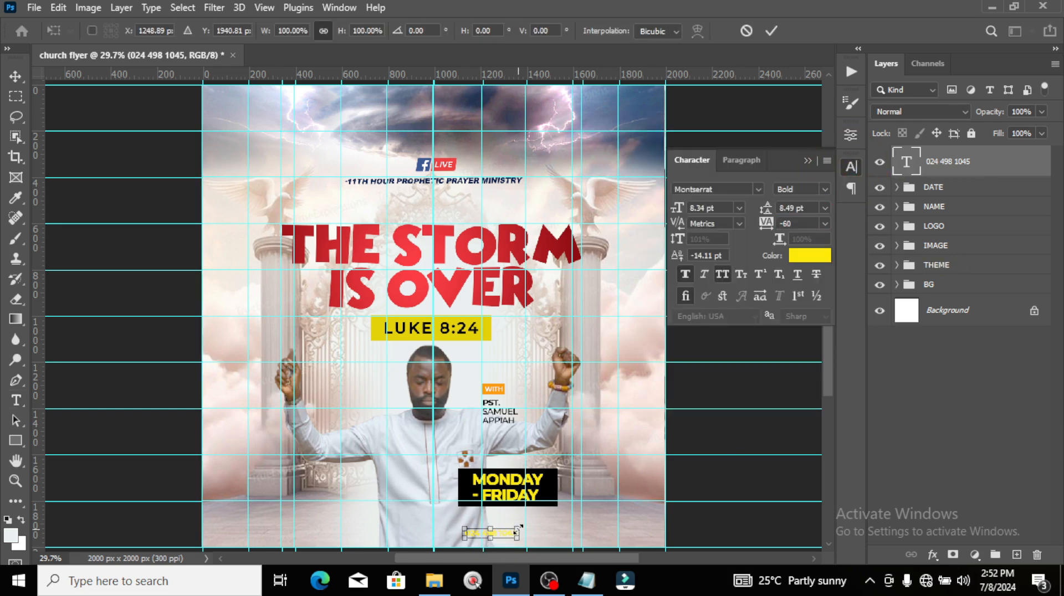
{"action": "left_click_drag", "start_coordinate": [518, 526], "coordinate": [555, 516]}
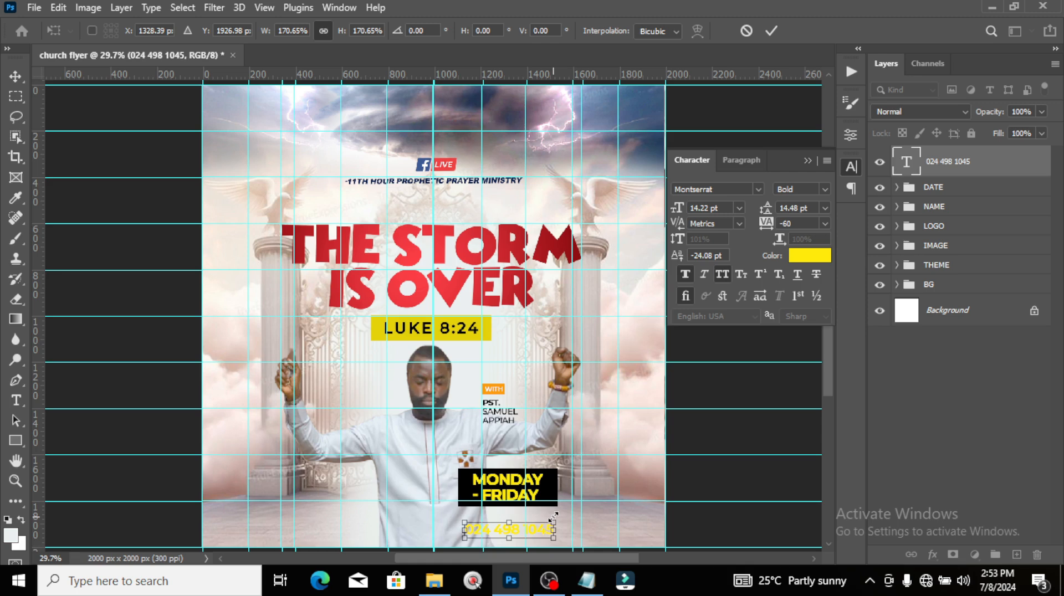
{"action": "left_click_drag", "start_coordinate": [554, 517], "coordinate": [563, 518]}
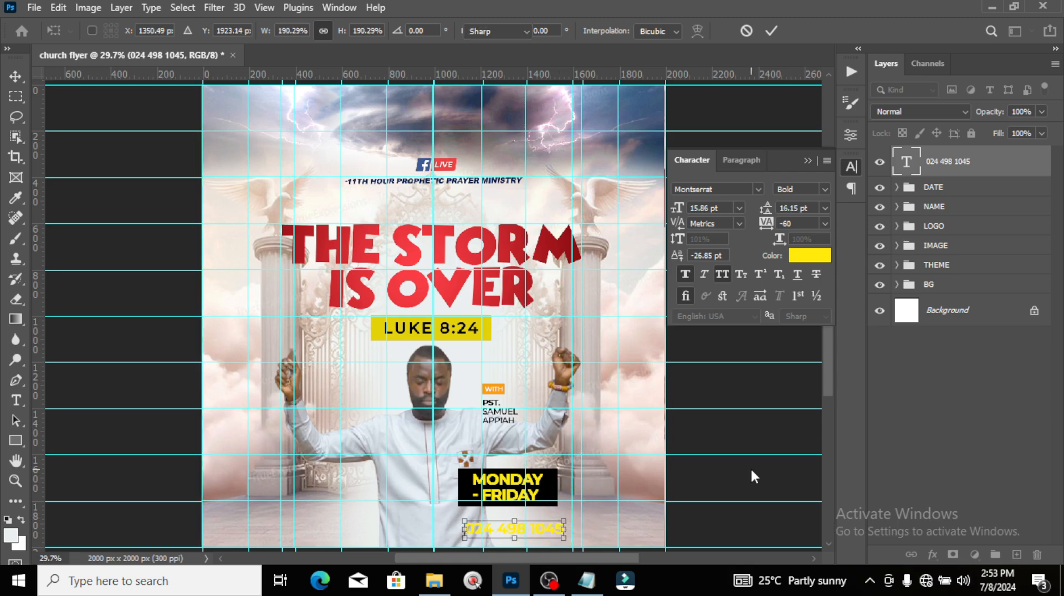
{"action": "key", "text": "Return"}
Step: Colour the phone number bright red (f5000a)
{"action": "left_click", "coordinate": [819, 257]}
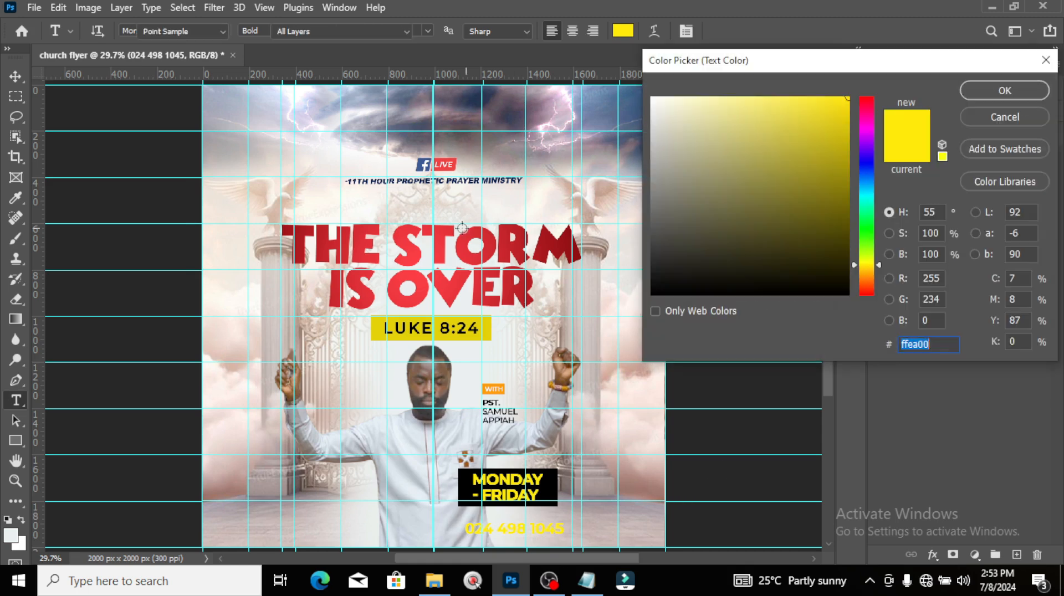
{"action": "left_click", "coordinate": [365, 258]}
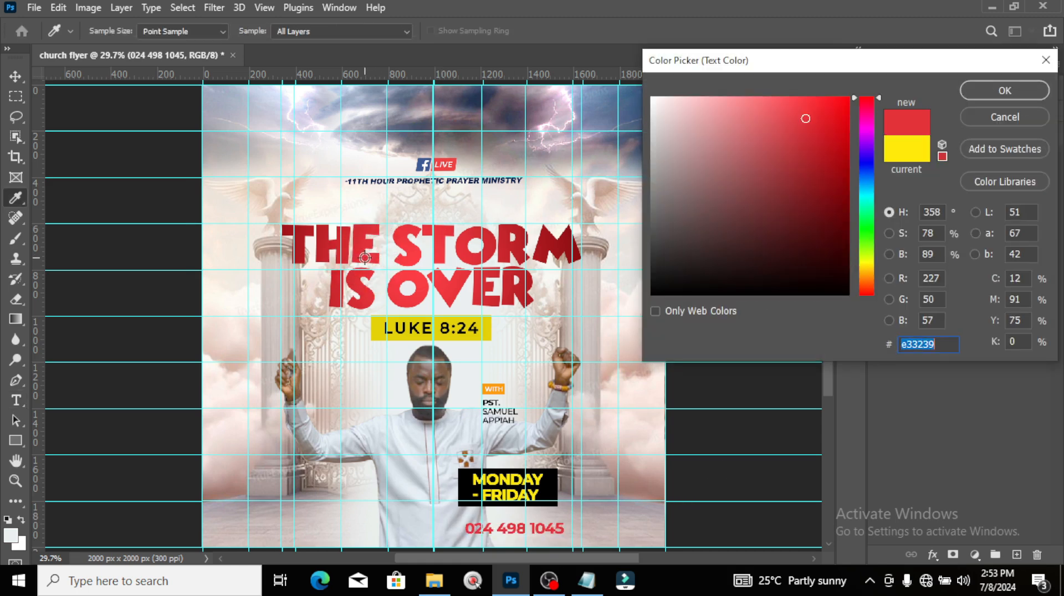
{"action": "left_click_drag", "start_coordinate": [829, 142], "coordinate": [865, 101]}
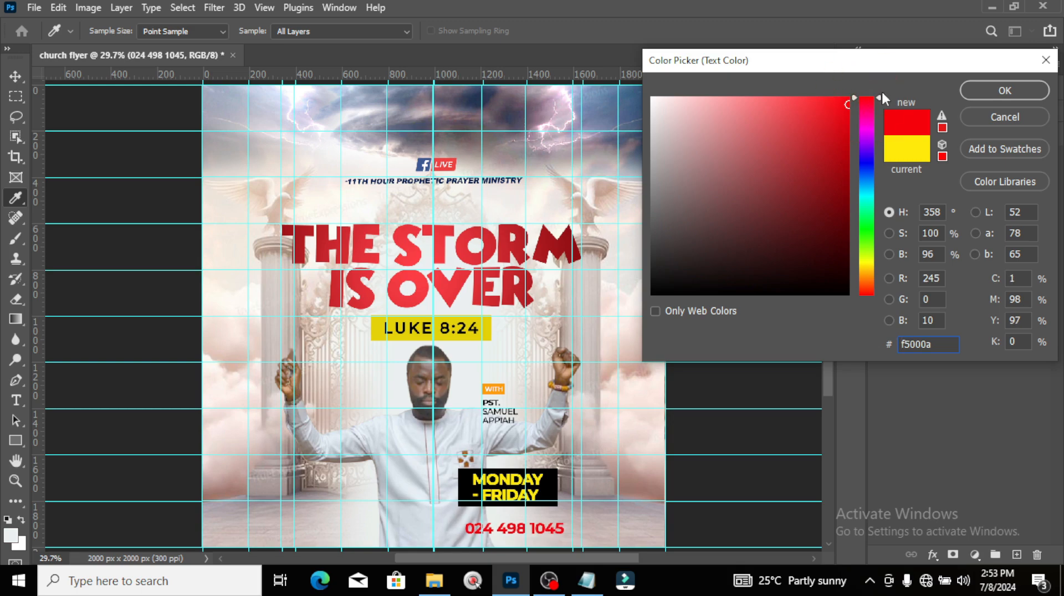
{"action": "left_click", "coordinate": [990, 90]}
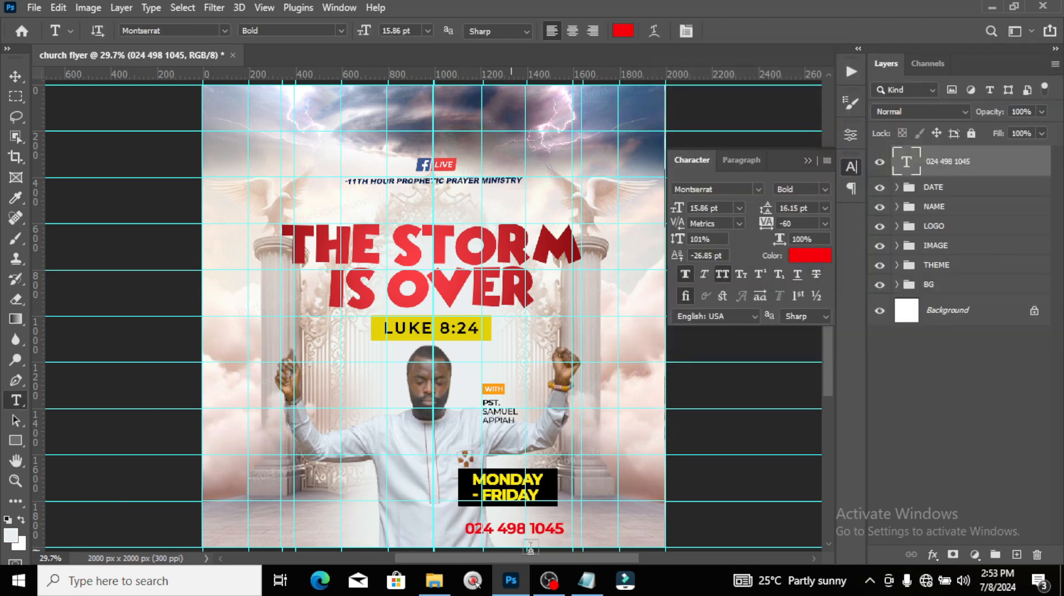
Step: Move the phone number up and duplicate its layer
{"action": "key", "text": "v"}
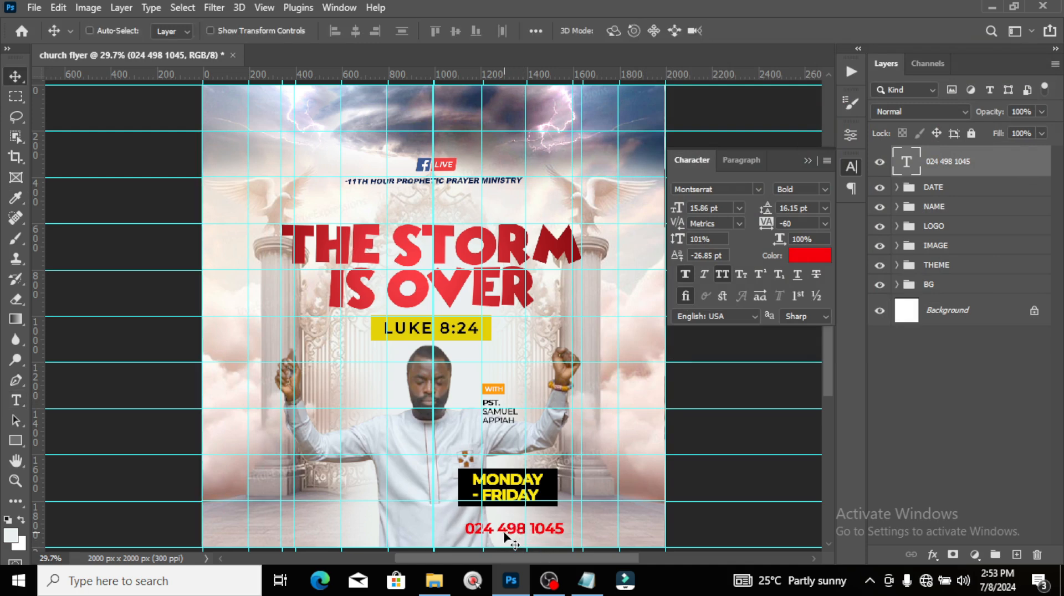
{"action": "left_click_drag", "start_coordinate": [501, 537], "coordinate": [505, 400]}
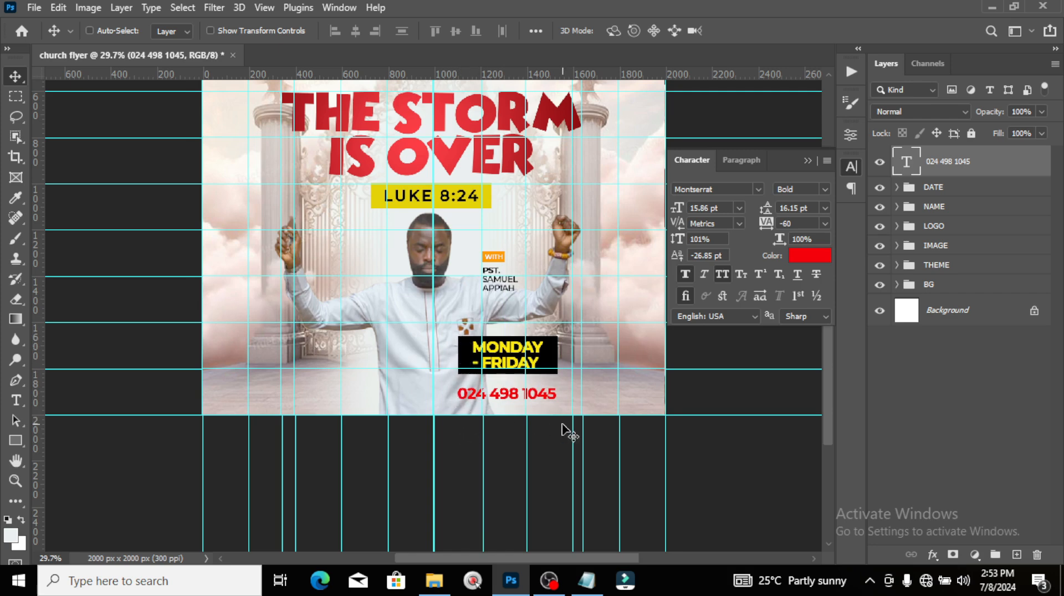
{"action": "key", "text": "ctrl+j"}
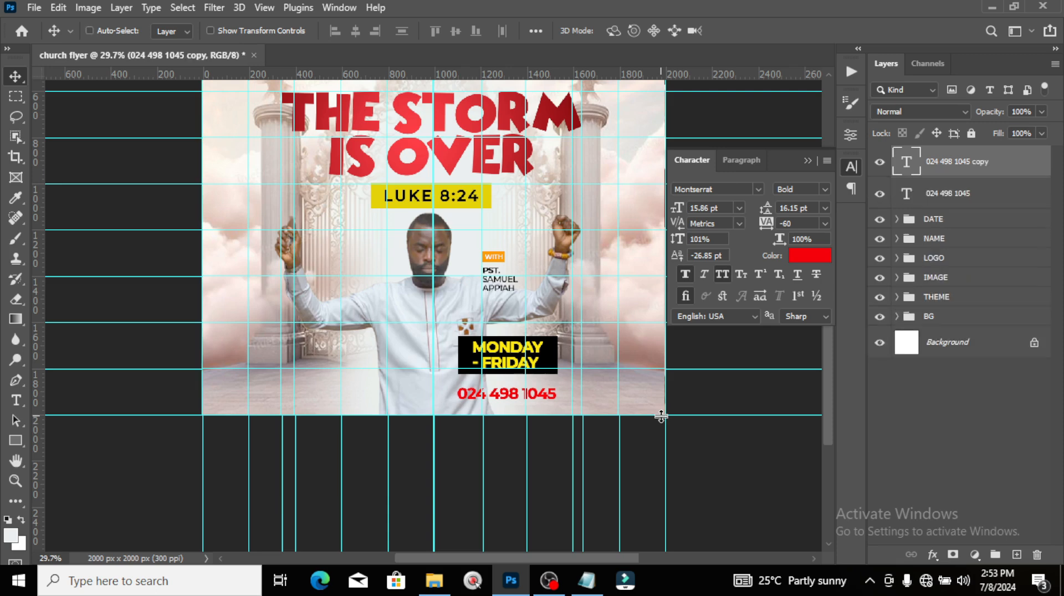
Step: Replace the duplicate's text with JOIN US VIA WHATSAPP copied from the notes
{"action": "left_click", "coordinate": [586, 580]}
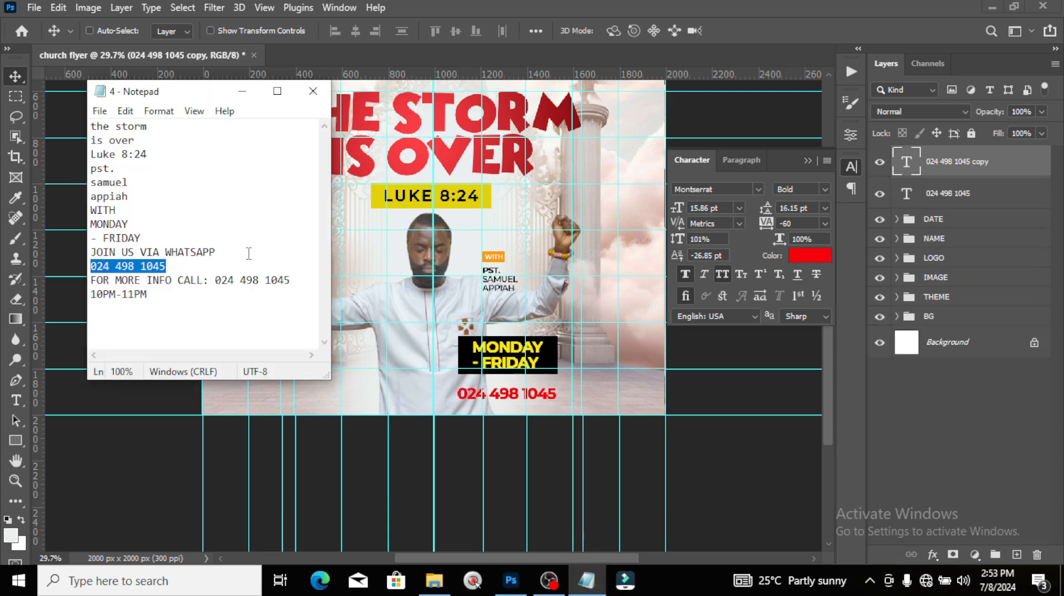
{"action": "left_click_drag", "start_coordinate": [231, 254], "coordinate": [65, 248]}
{"action": "key", "text": "ctrl+c"}
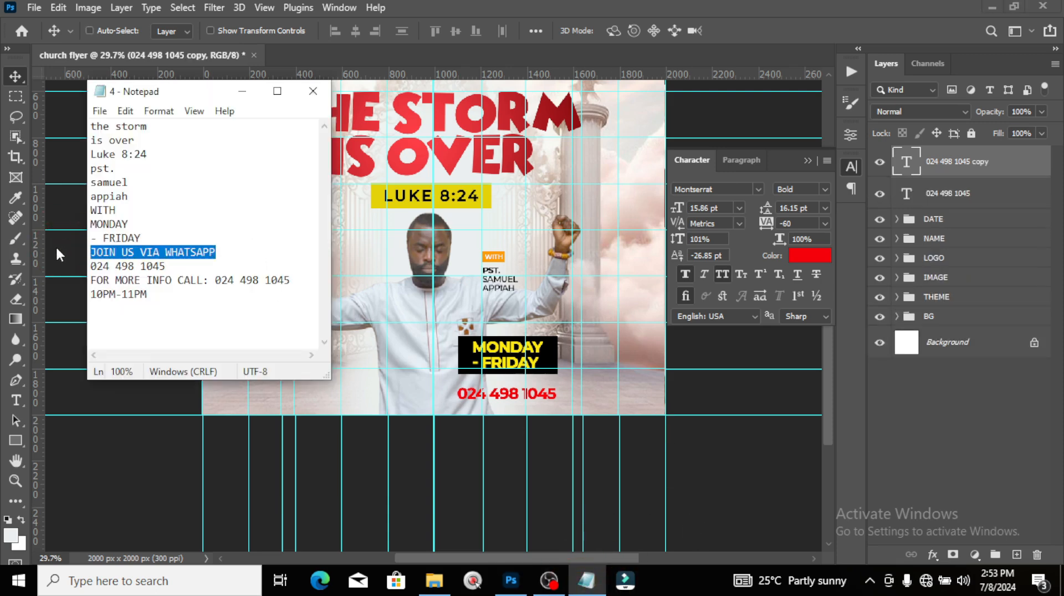
{"action": "left_click", "coordinate": [59, 255]}
{"action": "double_click", "coordinate": [904, 163]}
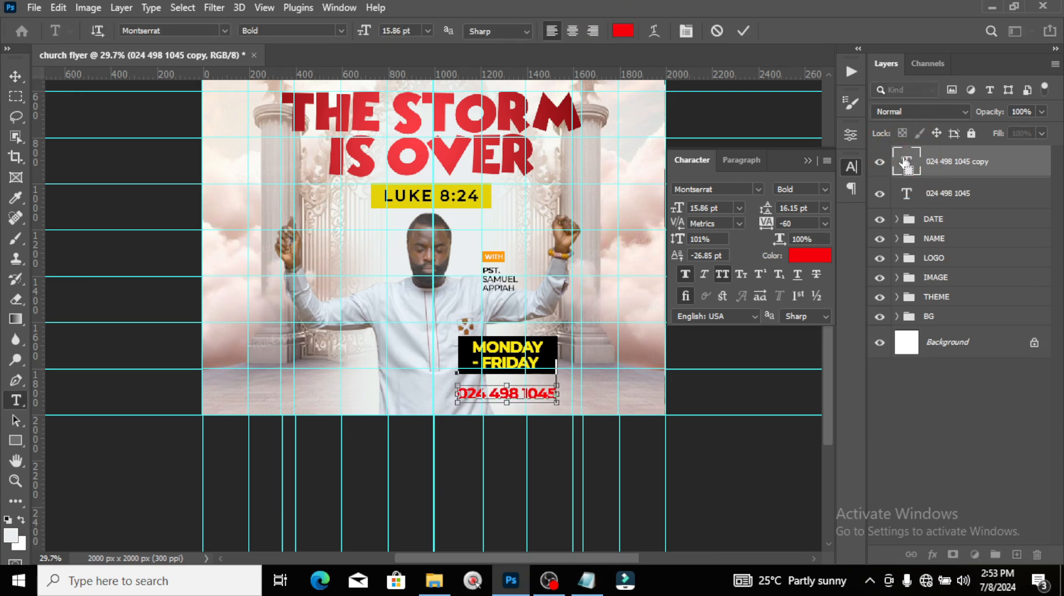
{"action": "key", "text": "ctrl+v"}
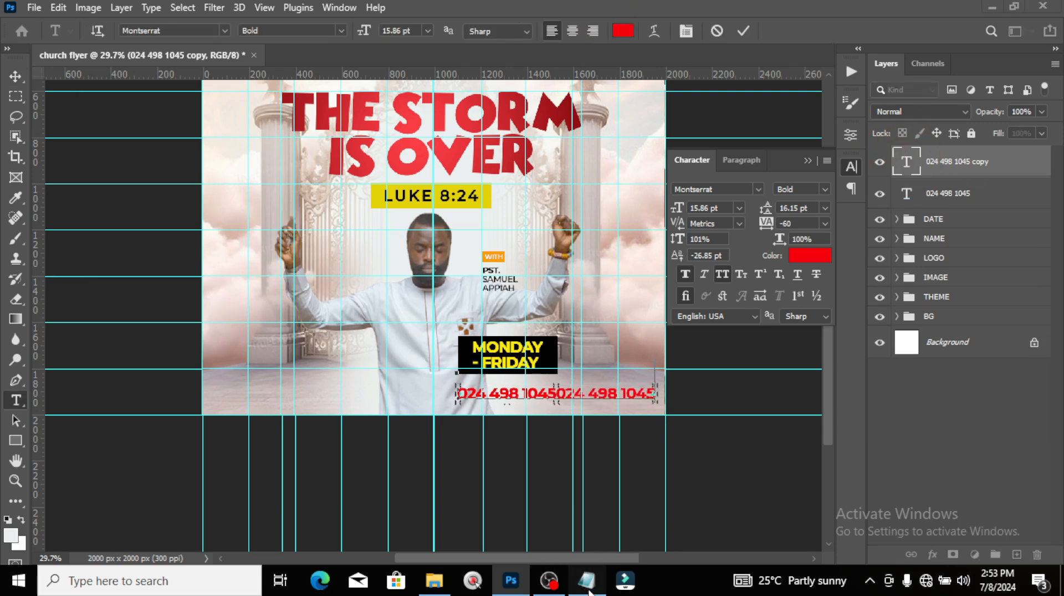
{"action": "left_click", "coordinate": [587, 580]}
{"action": "left_click", "coordinate": [633, 5]}
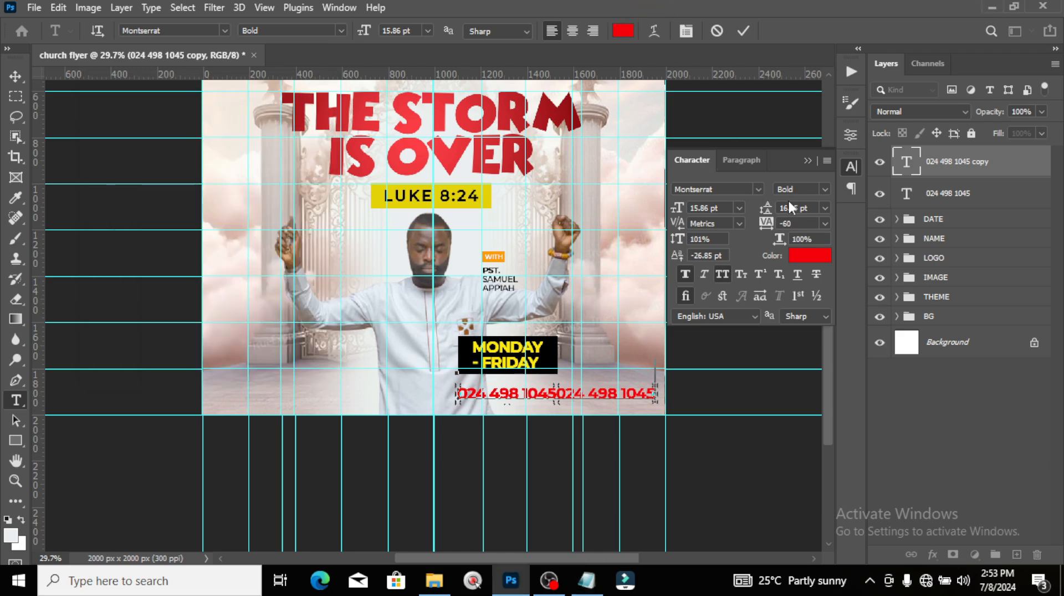
{"action": "double_click", "coordinate": [909, 161]}
{"action": "key", "text": "ctrl+v"}
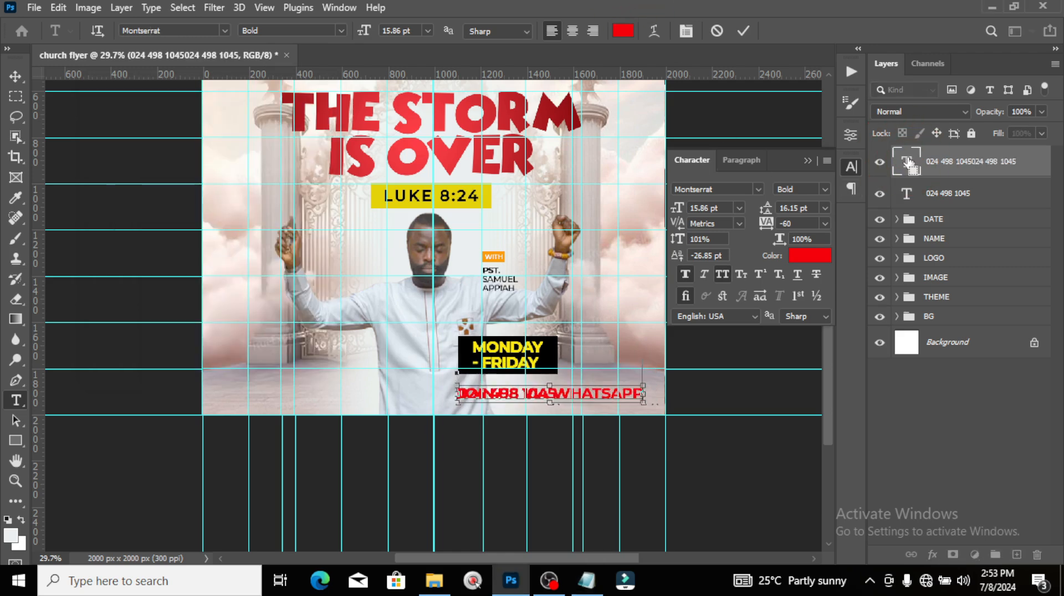
{"action": "key", "text": "ctrl+Return"}
Step: Shrink the WhatsApp line to about 41% (6.48 pt) and nudge it above the number
{"action": "key", "text": "v"}
{"action": "key", "text": "ctrl+t"}
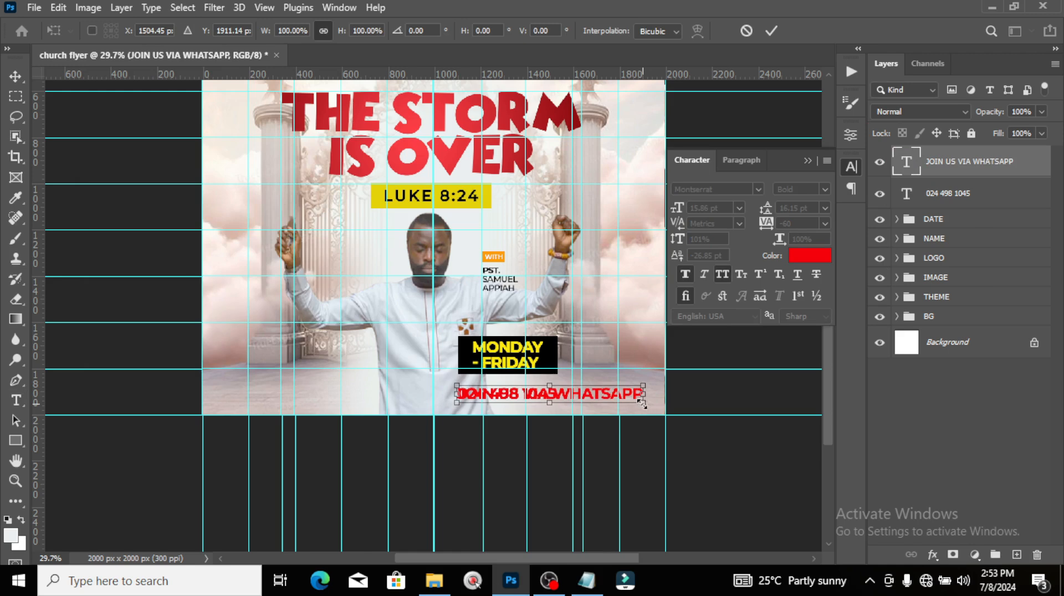
{"action": "left_click_drag", "start_coordinate": [642, 404], "coordinate": [561, 306]}
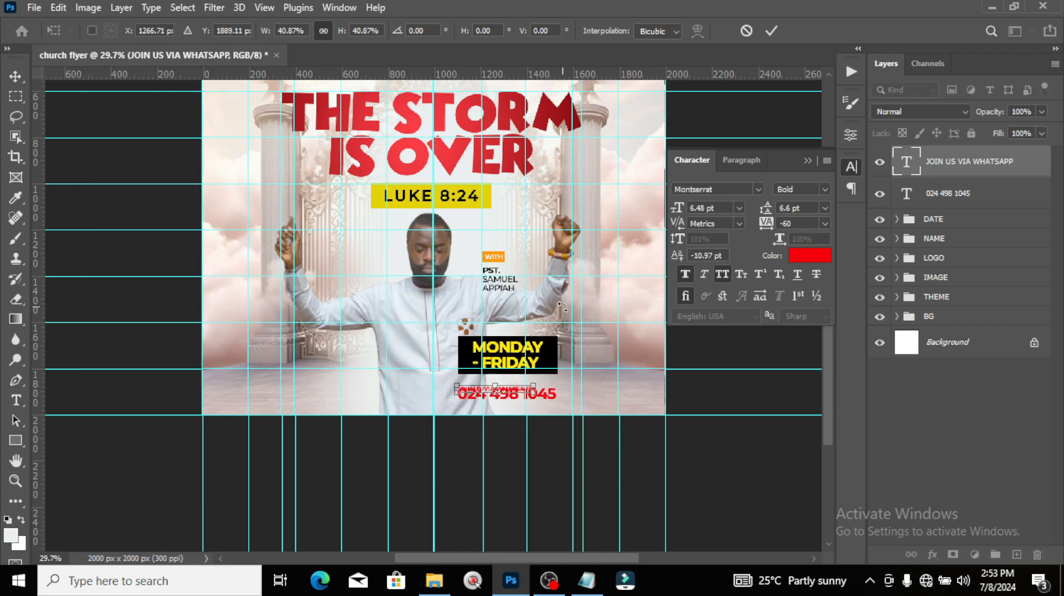
{"action": "key", "text": "Return"}
{"action": "key", "text": "Up"}
{"action": "key", "text": "Up"}
{"action": "key", "text": "Up"}
{"action": "key", "text": "Up"}
{"action": "key", "text": "Up"}
{"action": "key", "text": "Up"}
{"action": "key", "text": "Up"}
{"action": "key", "text": "Up"}
{"action": "key", "text": "Up"}
{"action": "key", "text": "Up"}
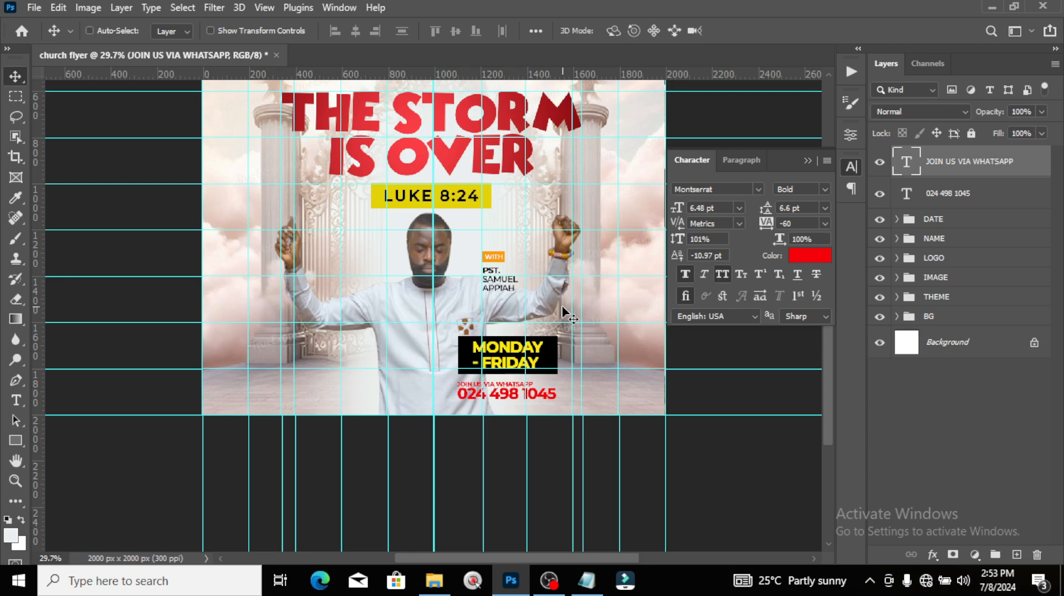
Step: Colour the JOIN US VIA WHATSAPP text black (000000)
{"action": "left_click", "coordinate": [794, 258]}
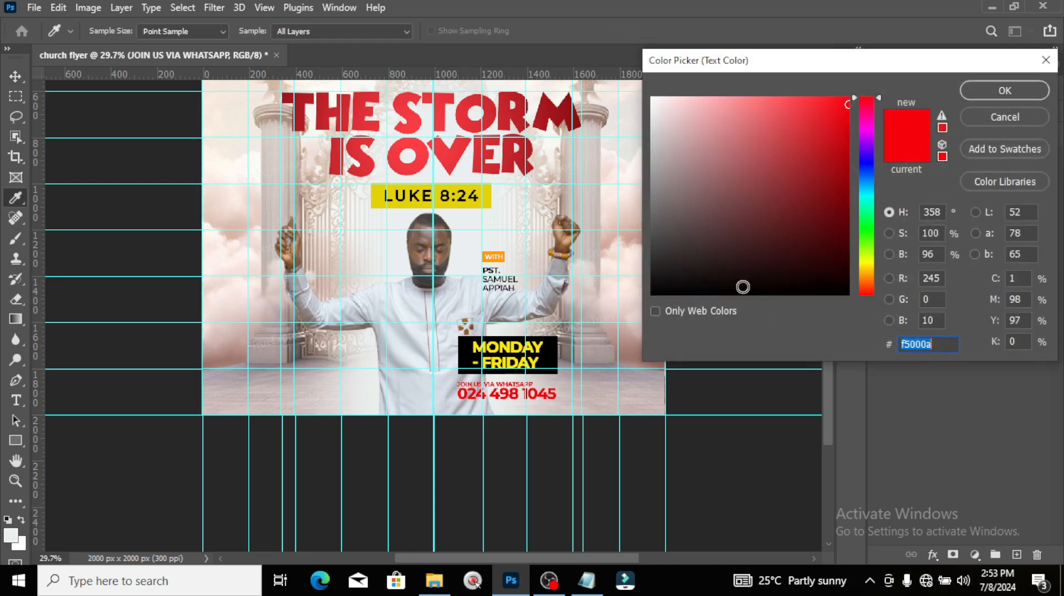
{"action": "type", "text": "000000"}
{"action": "left_click", "coordinate": [971, 91]}
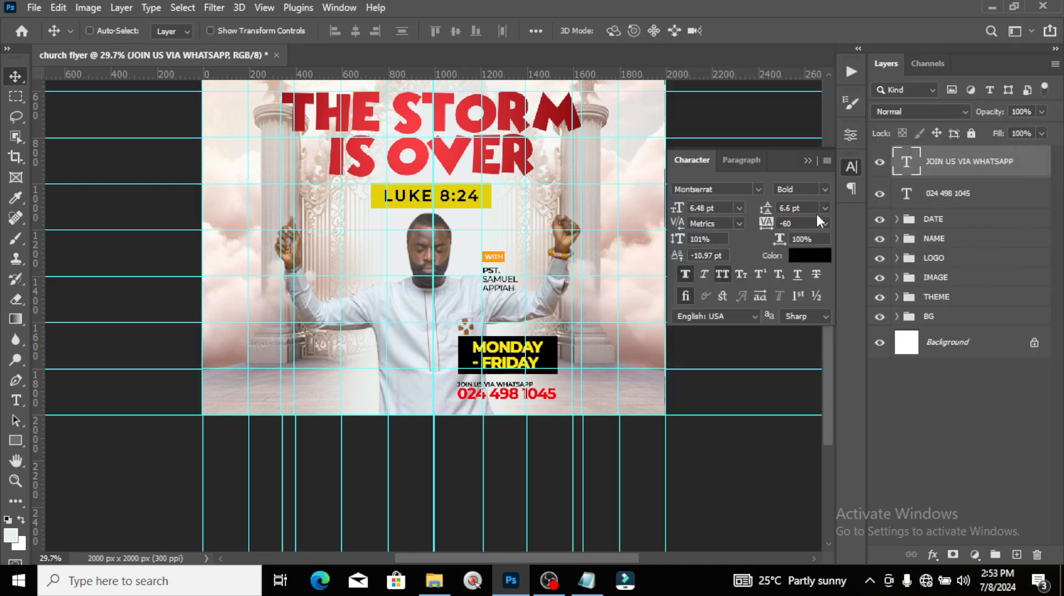
Step: Try 800 letter spacing on the line, then set it back to 100
{"action": "left_click_drag", "start_coordinate": [785, 224], "coordinate": [753, 231]}
{"action": "type", "text": "800"}
{"action": "key", "text": "Return"}
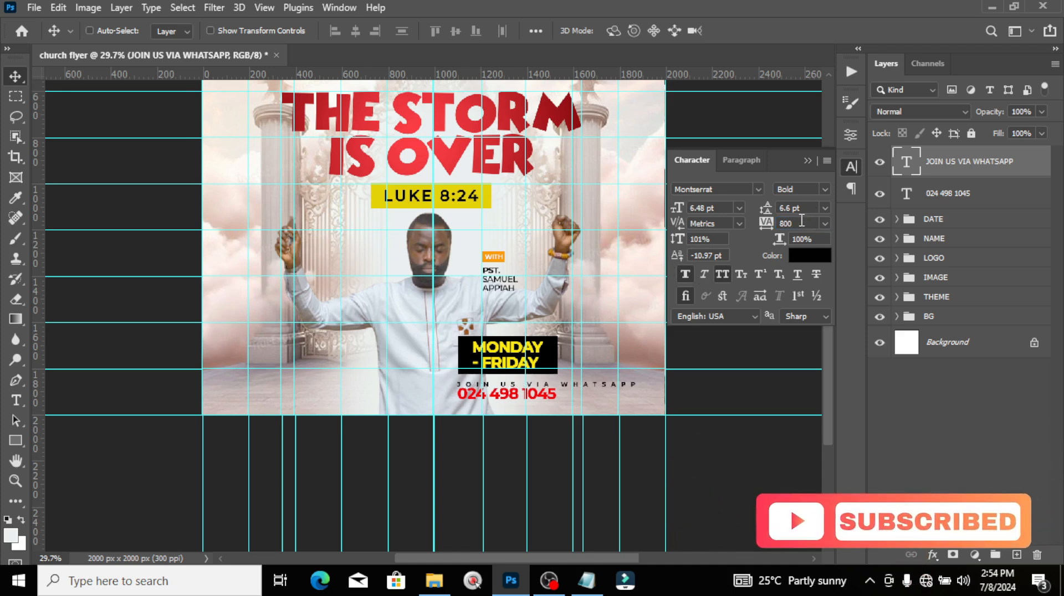
{"action": "left_click_drag", "start_coordinate": [801, 220], "coordinate": [726, 219]}
{"action": "key", "text": "Return"}
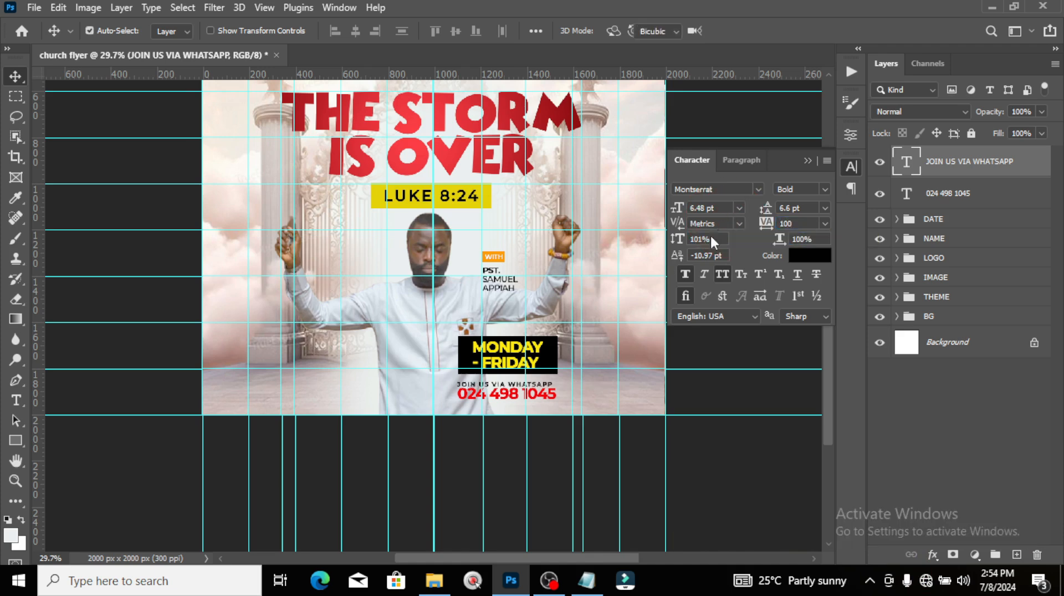
Step: Shrink the WhatsApp line slightly to 5.88 pt and widen its tracking to 130
{"action": "key", "text": "ctrl+t"}
{"action": "left_click", "coordinate": [529, 386]}
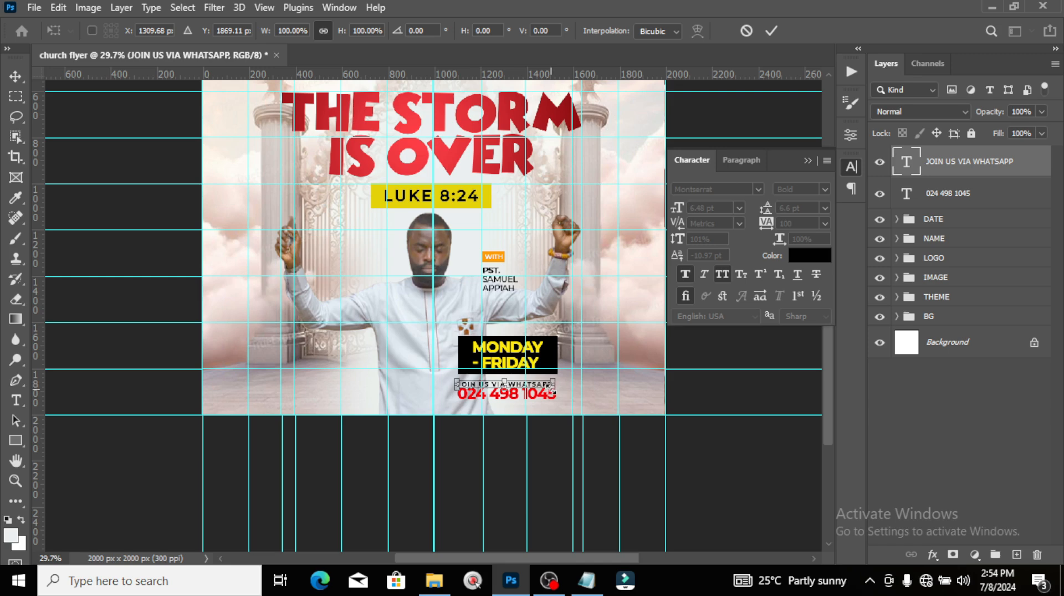
{"action": "left_click_drag", "start_coordinate": [552, 391], "coordinate": [544, 390]}
{"action": "key", "text": "Return"}
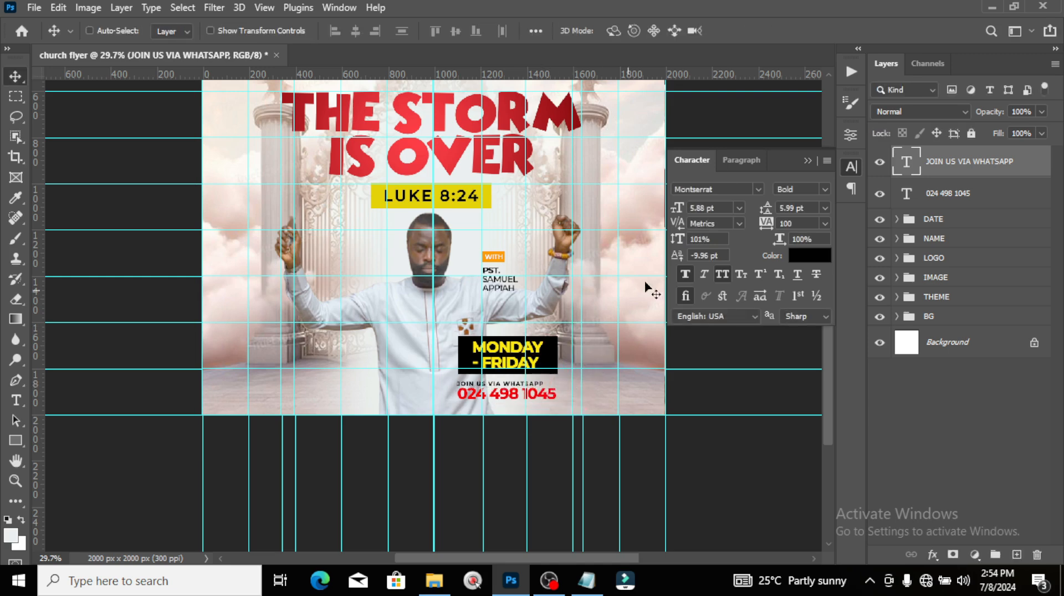
{"action": "left_click", "coordinate": [774, 221]}
{"action": "type", "text": "130"}
{"action": "key", "text": "Return"}
{"action": "key", "text": "ctrl+plus"}
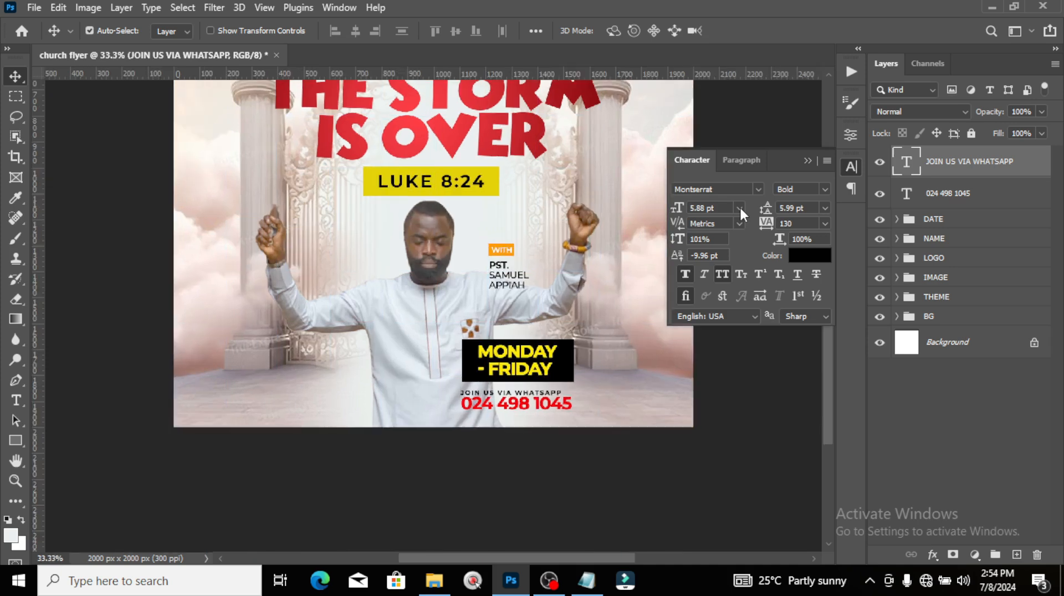
Step: Nudge the JOIN US VIA WHATSAPP line down slightly
{"action": "key", "text": "ctrl+plus"}
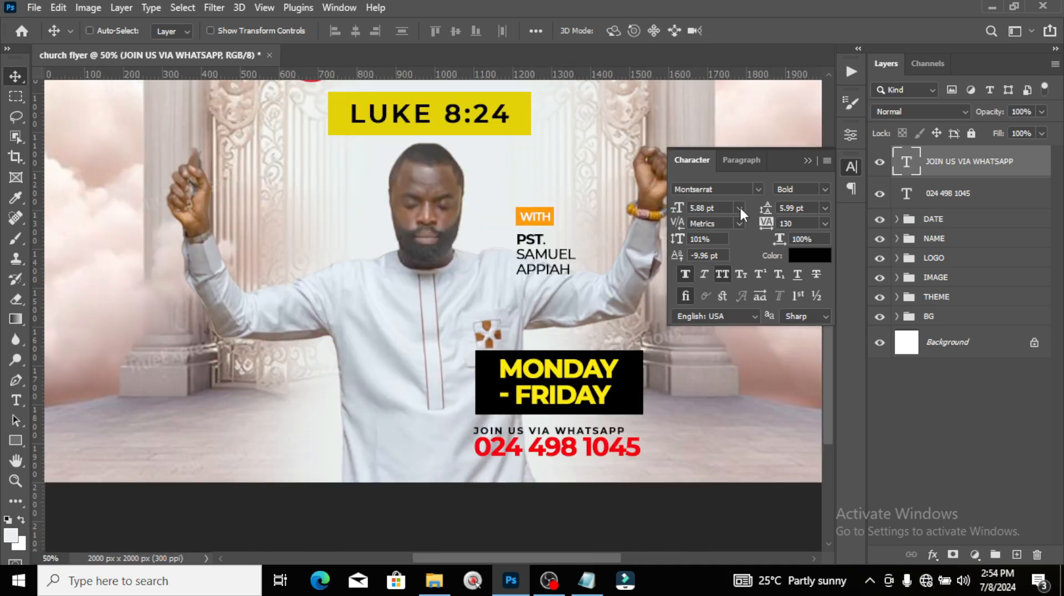
{"action": "left_click", "coordinate": [806, 160]}
{"action": "left_click_drag", "start_coordinate": [828, 318], "coordinate": [833, 351]}
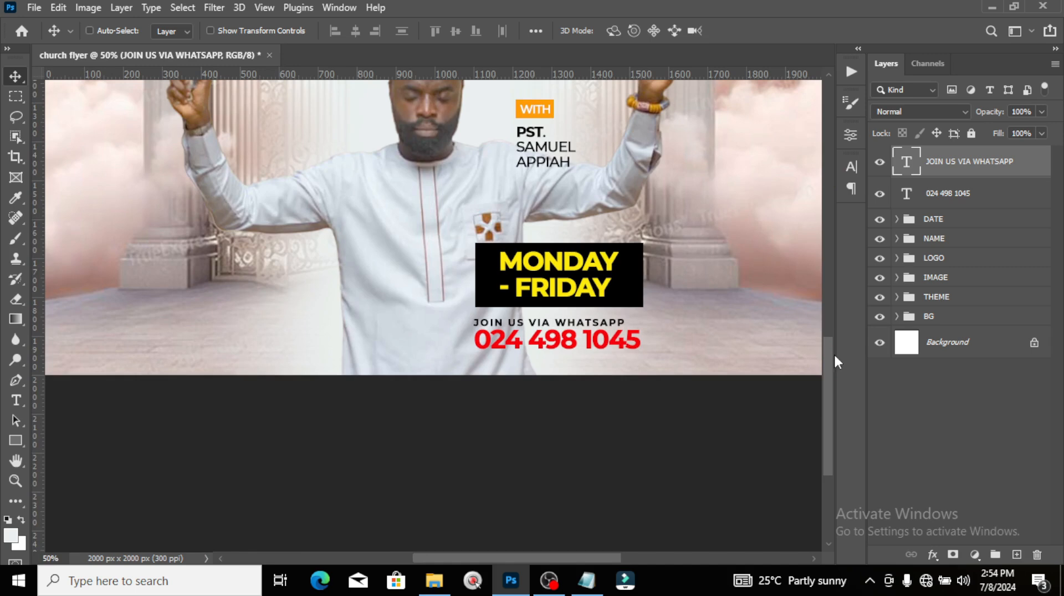
{"action": "key", "text": "Down"}
{"action": "key", "text": "Down"}
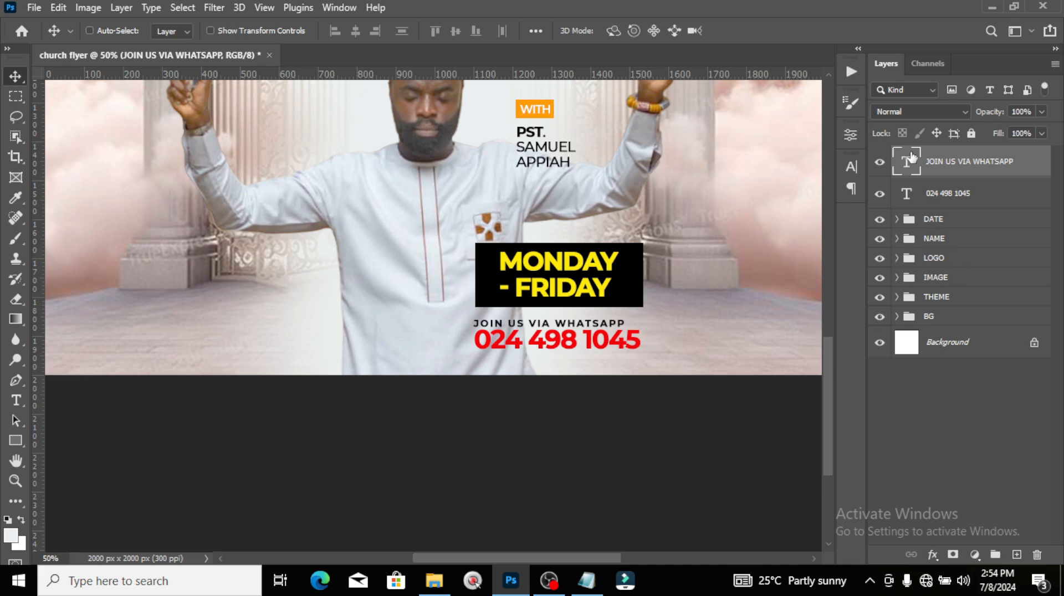
Step: Group the WhatsApp line with the red phone number as WHATSAPP
{"action": "left_click", "coordinate": [939, 194], "text": "ctrl"}
{"action": "key", "text": "ctrl+g"}
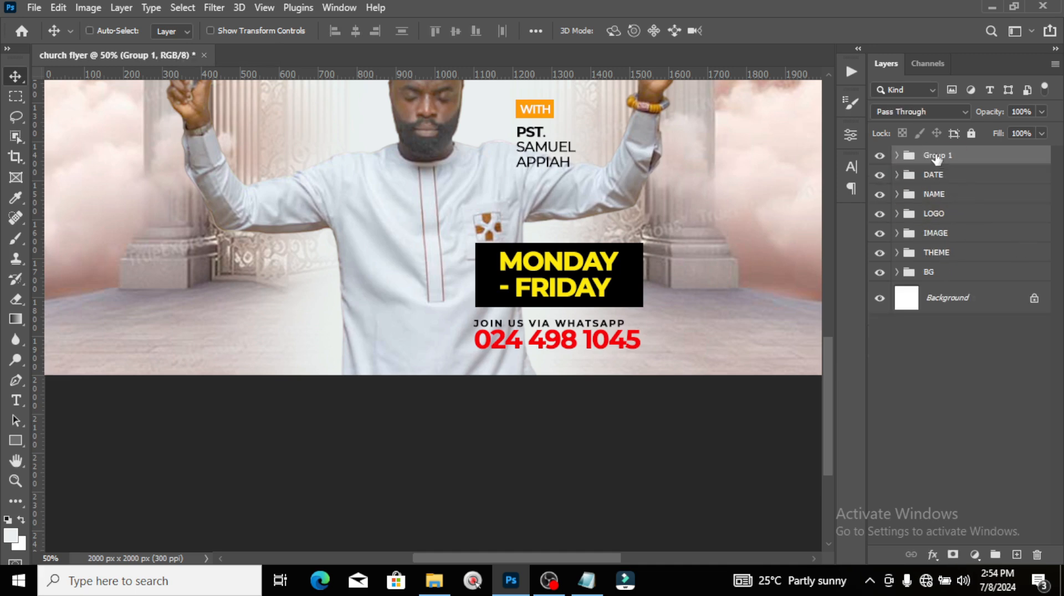
{"action": "double_click", "coordinate": [936, 154]}
{"action": "type", "text": "WHATSAPP"}
{"action": "key", "text": "Return"}
{"action": "key", "text": "ctrl+0"}
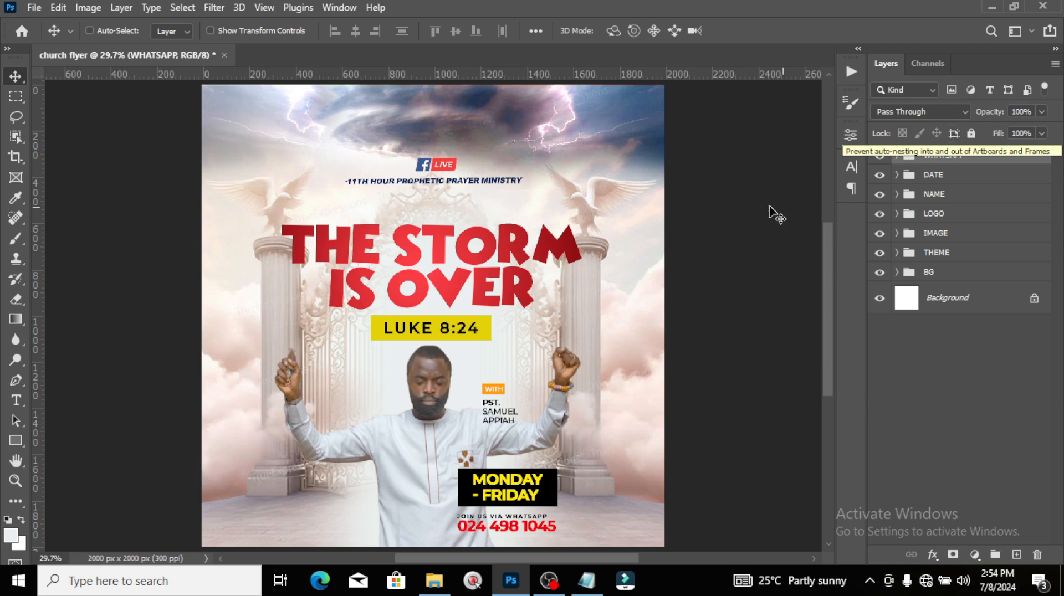
Step: Paste the FOR MORE INFO CALL line from the notes as new text at the flyer's left
{"action": "key", "text": "t"}
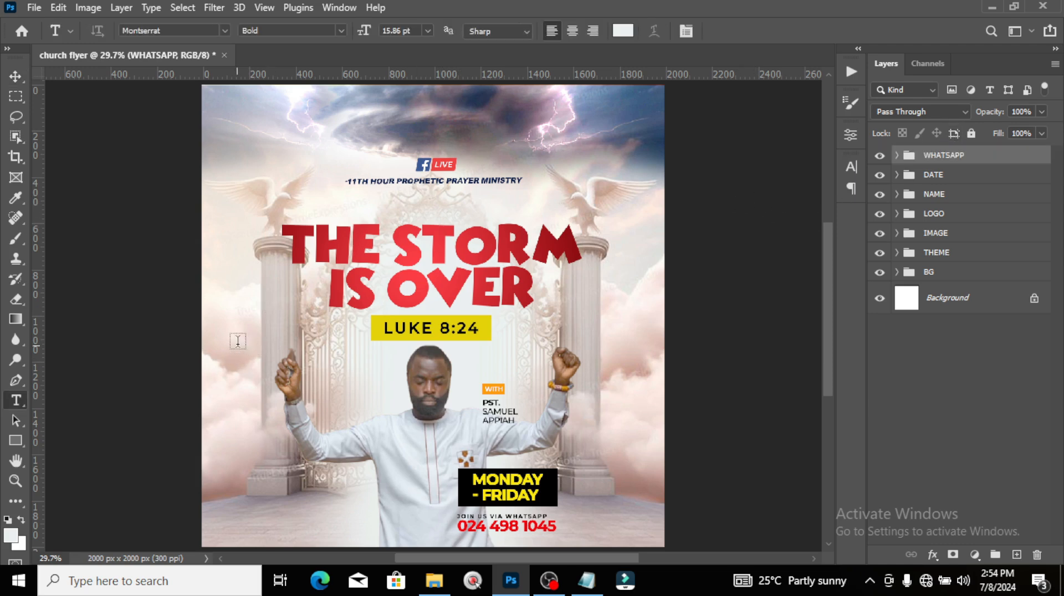
{"action": "left_click", "coordinate": [238, 352]}
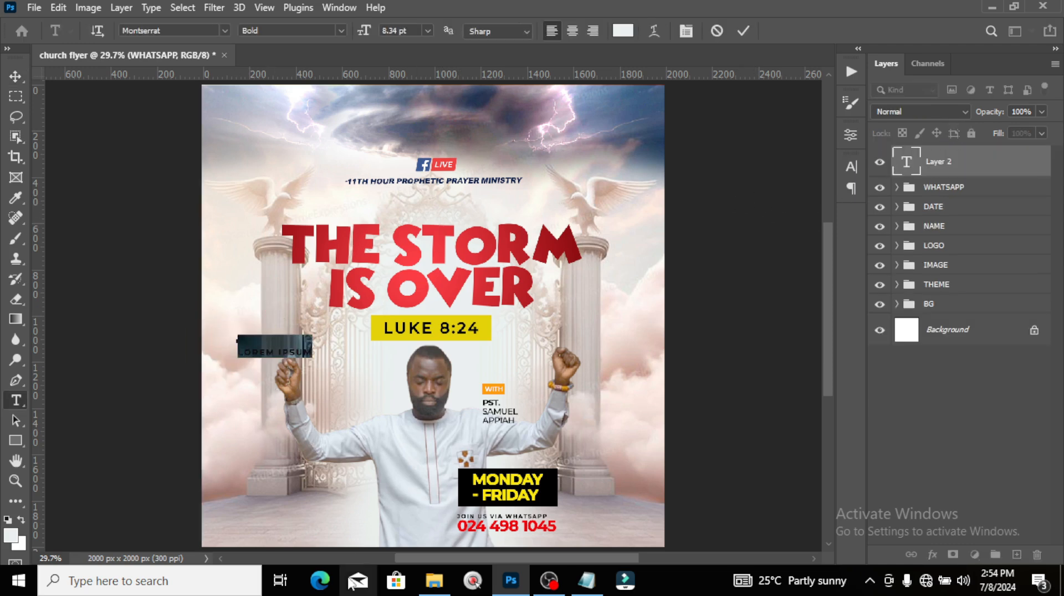
{"action": "left_click", "coordinate": [587, 580]}
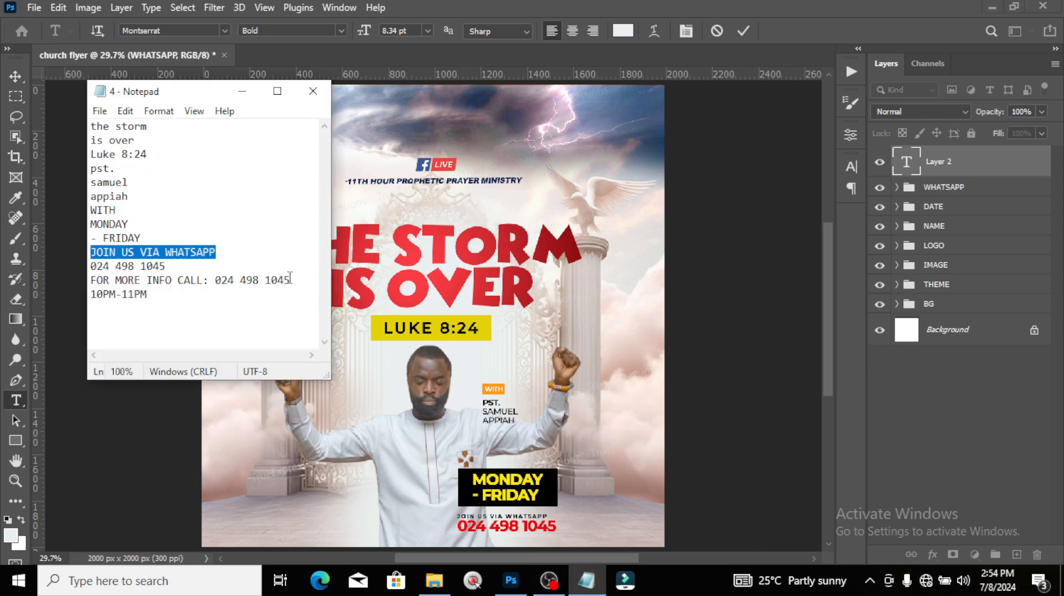
{"action": "left_click_drag", "start_coordinate": [289, 277], "coordinate": [75, 285]}
{"action": "key", "text": "ctrl+c"}
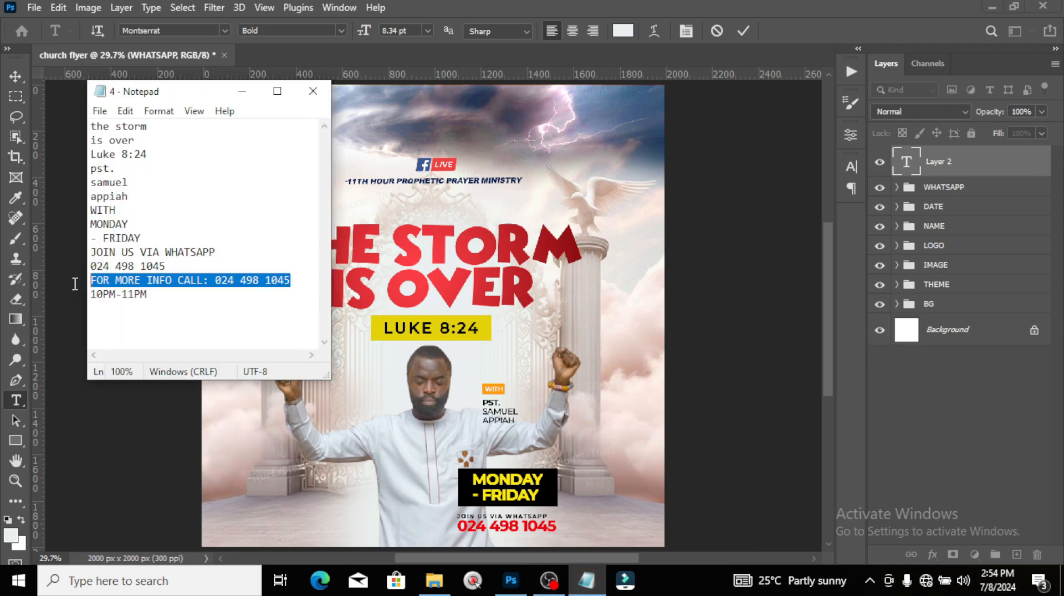
{"action": "left_click", "coordinate": [76, 295]}
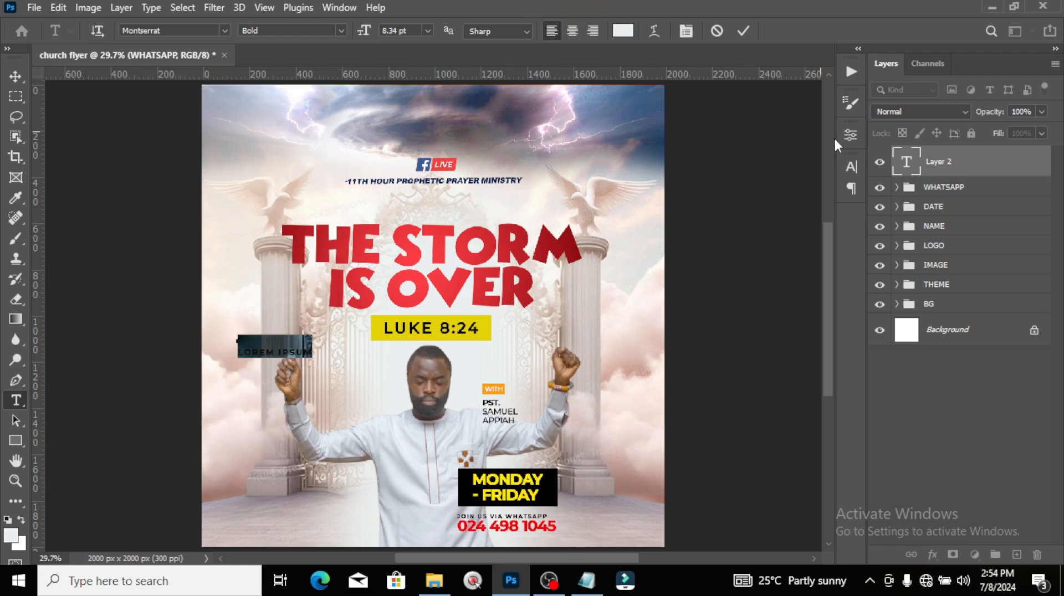
{"action": "key", "text": "ctrl+v"}
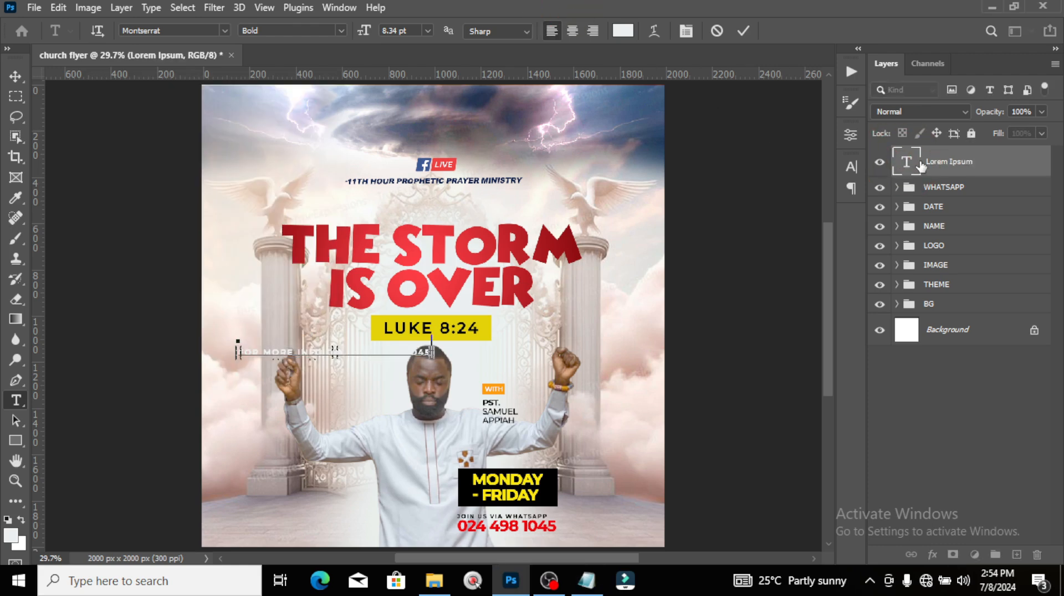
Step: Commit the info line and set its text colour to black (#000000)
{"action": "left_click", "coordinate": [904, 159]}
{"action": "left_click", "coordinate": [851, 166]}
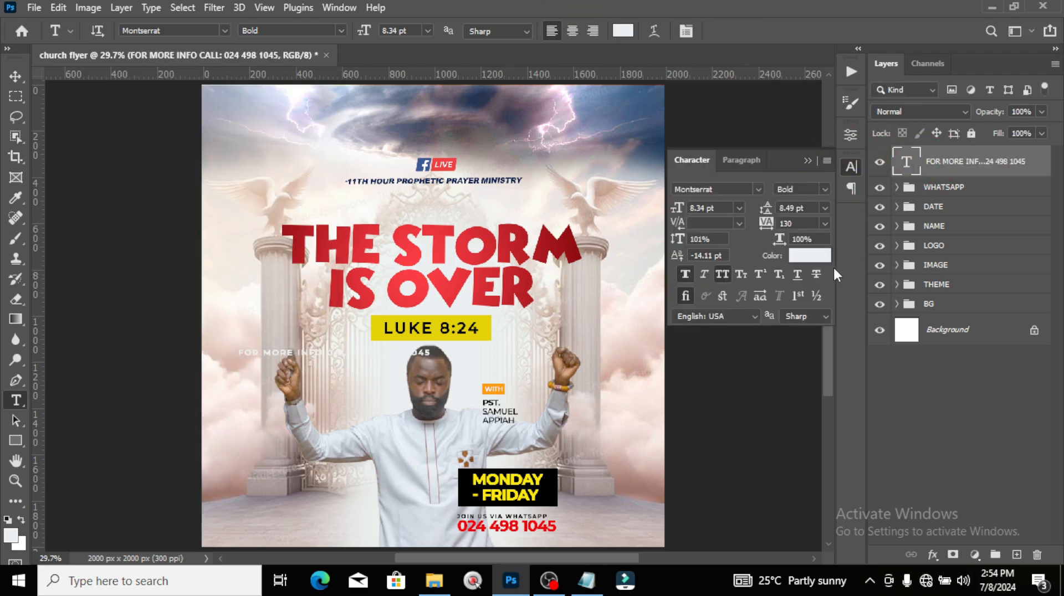
{"action": "left_click", "coordinate": [816, 257]}
{"action": "type", "text": "000000"}
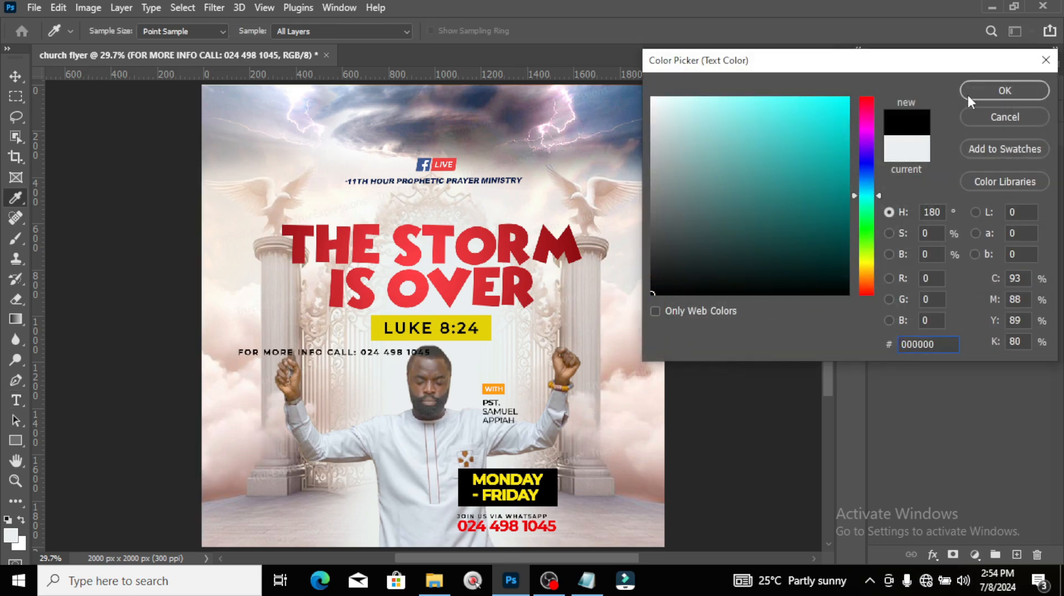
{"action": "left_click", "coordinate": [985, 92]}
{"action": "key", "text": "ctrl+t"}
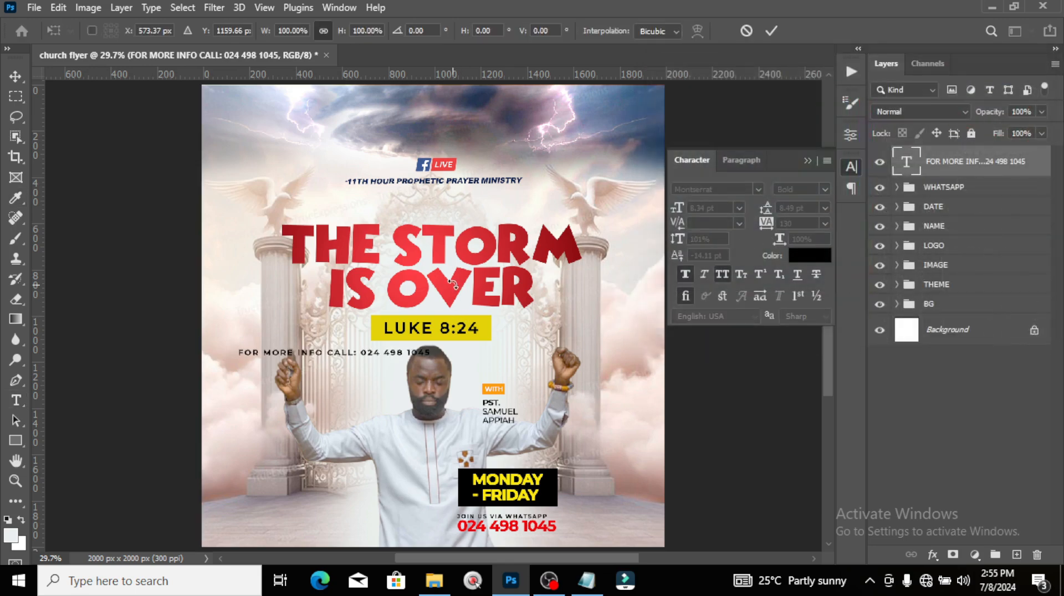
Step: Rotate the info line 90° counter-clockwise and move it near the flyer's left edge
{"action": "right_click", "coordinate": [427, 328]}
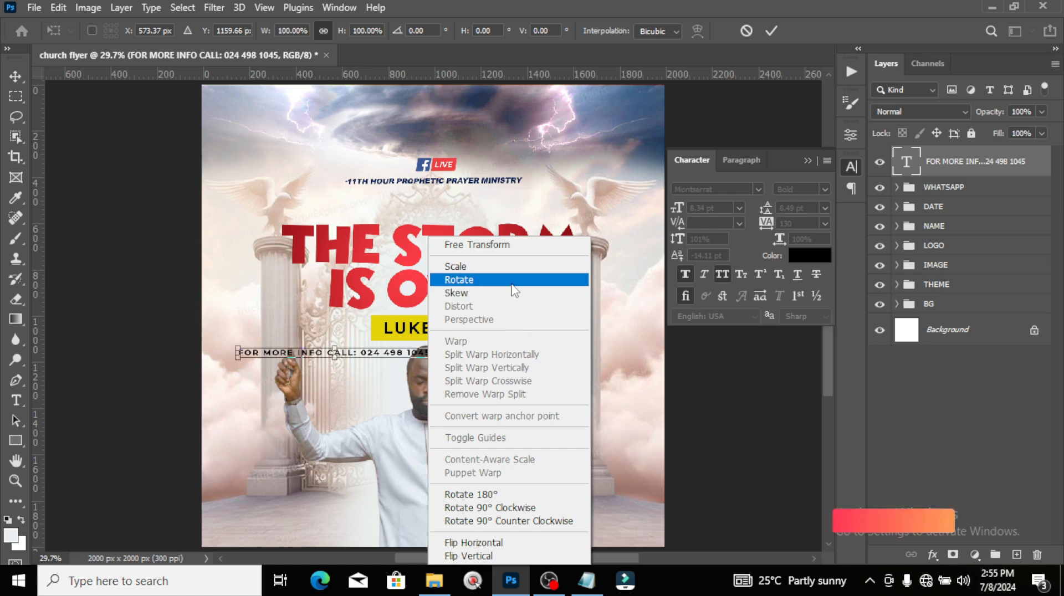
{"action": "left_click", "coordinate": [476, 280]}
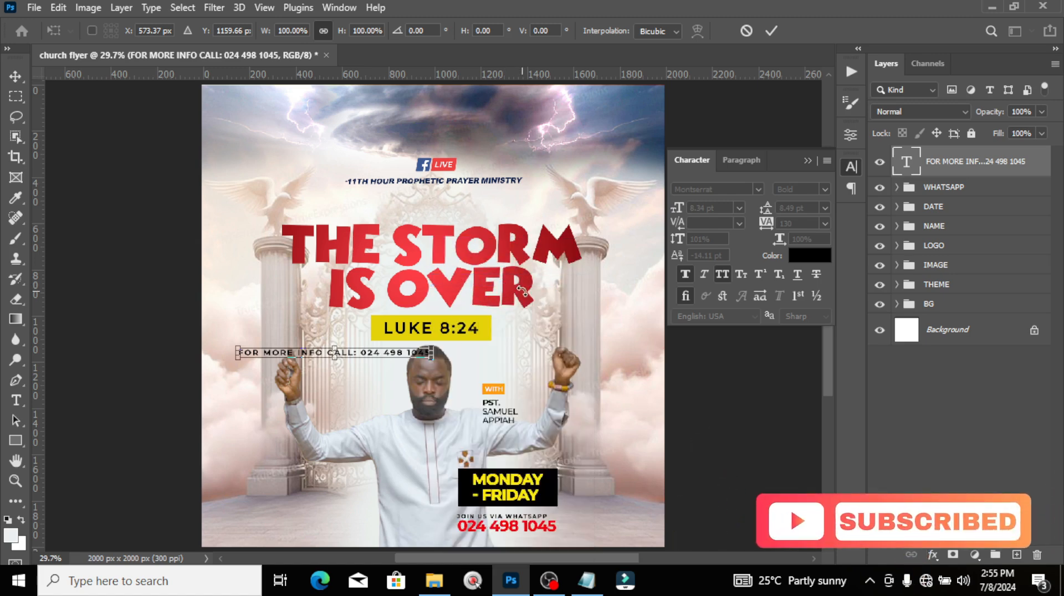
{"action": "right_click", "coordinate": [369, 220]}
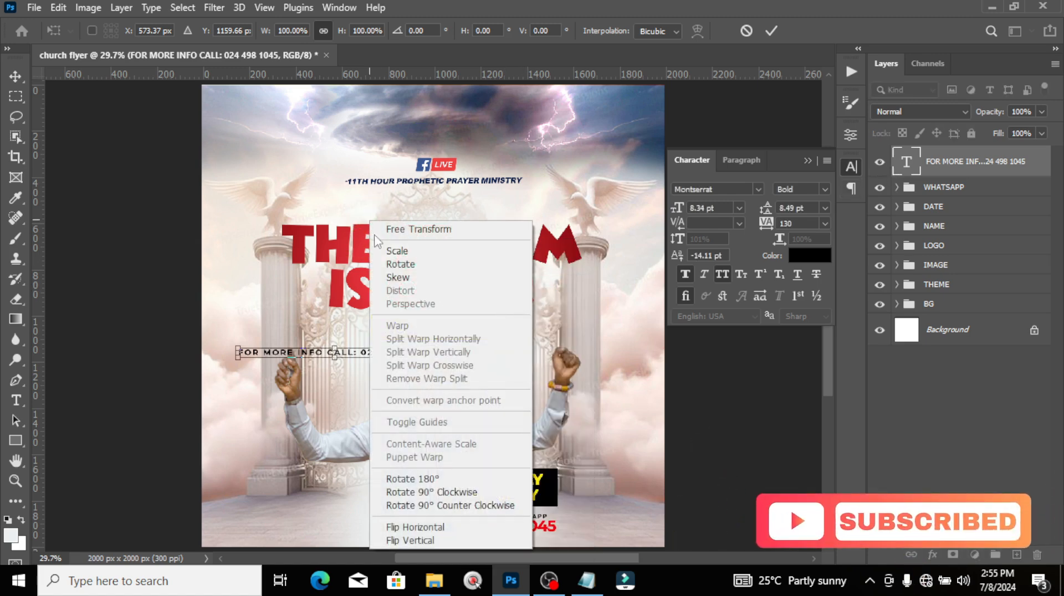
{"action": "left_click", "coordinate": [475, 514]}
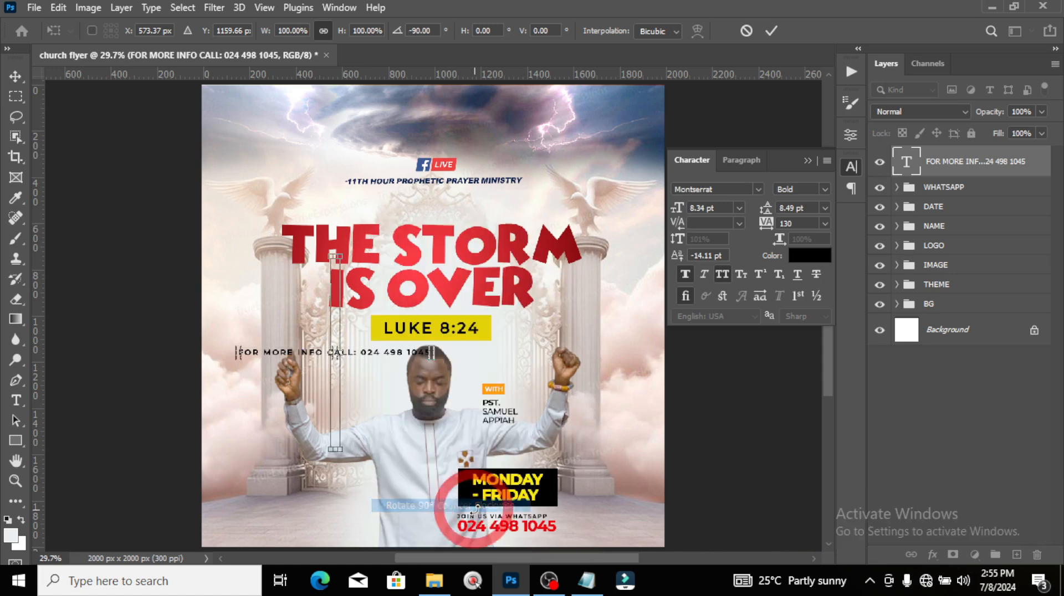
{"action": "key", "text": "Return"}
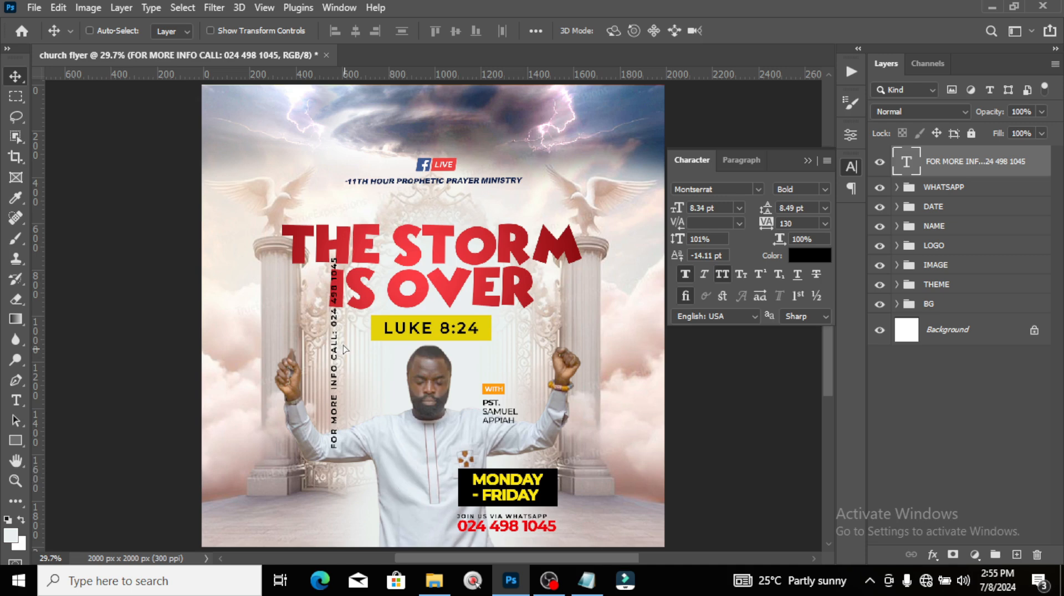
{"action": "left_click_drag", "start_coordinate": [342, 348], "coordinate": [241, 304]}
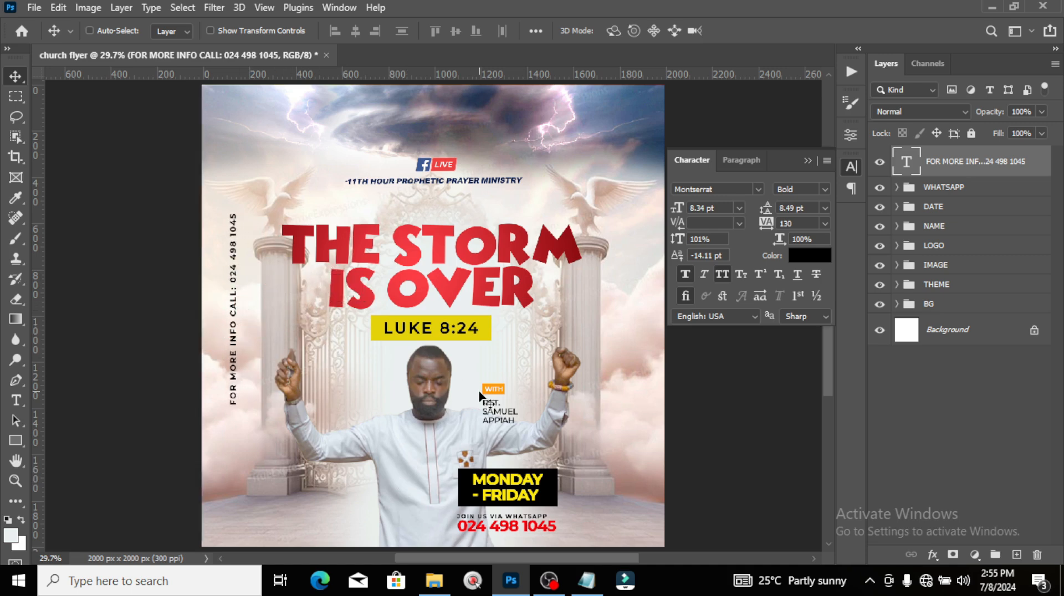
Step: Set the vertical info text's tracking to 600
{"action": "left_click", "coordinate": [788, 223]}
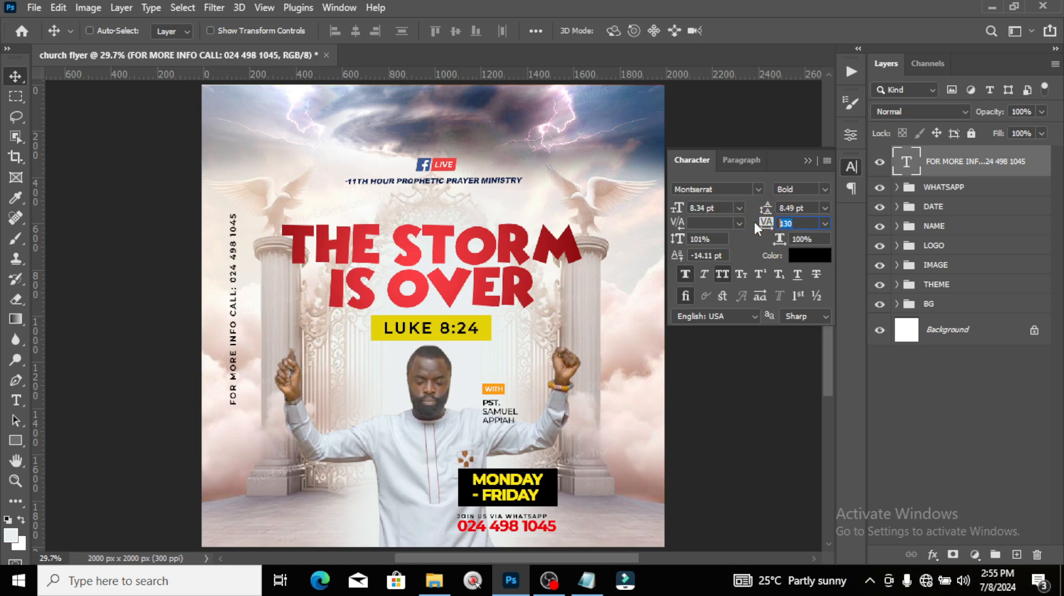
{"action": "type", "text": "600"}
{"action": "key", "text": "Return"}
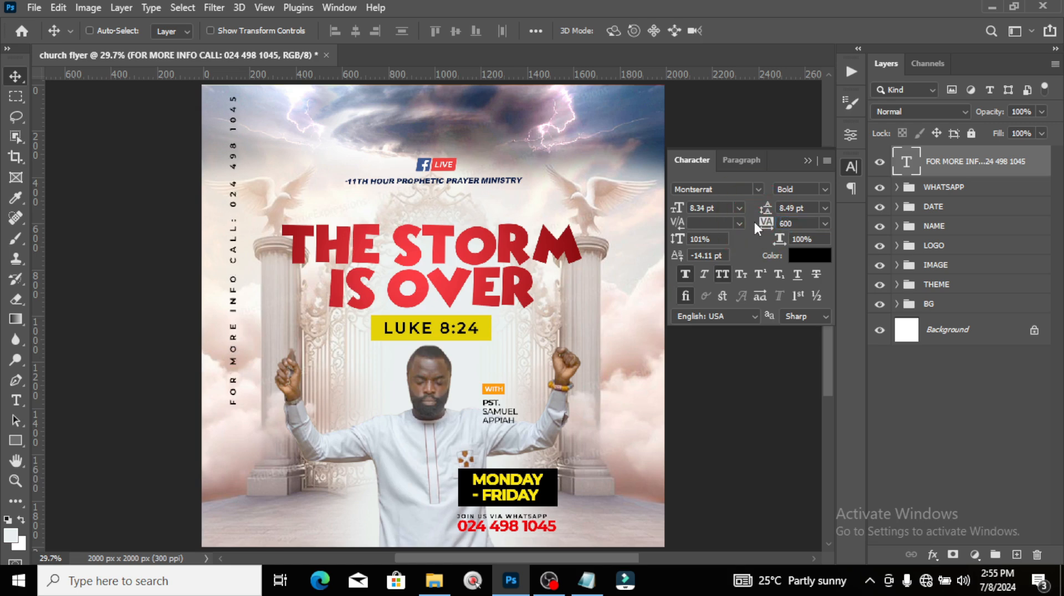
Step: Reposition the vertical info text closer to the flyer's left edge, using guides
{"action": "key", "text": "ctrl+semicolon"}
{"action": "key", "text": "ctrl+t"}
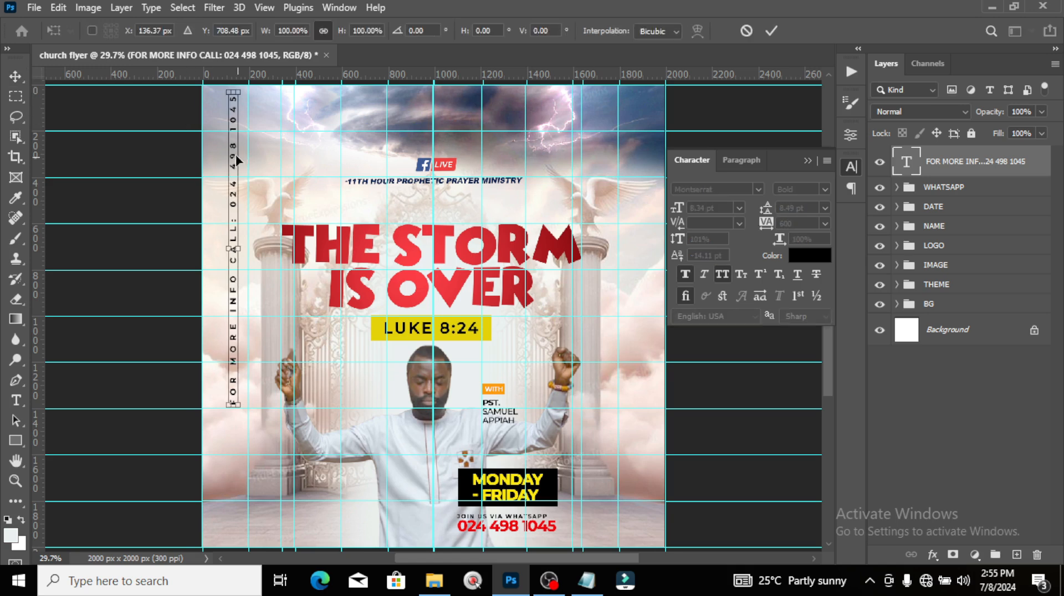
{"action": "left_click_drag", "start_coordinate": [233, 159], "coordinate": [217, 227]}
{"action": "double_click", "coordinate": [217, 228]}
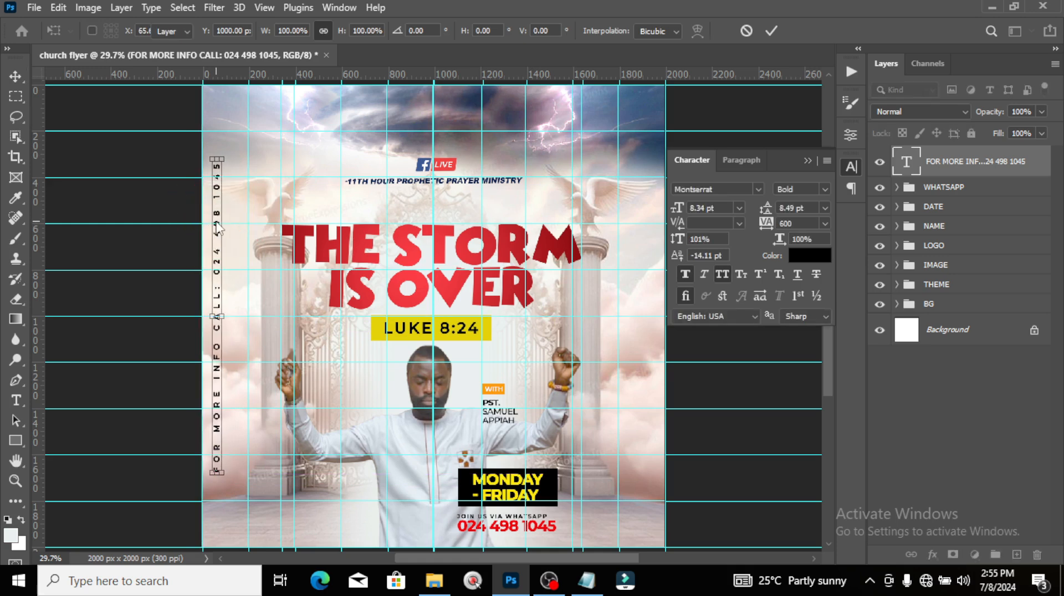
{"action": "key", "text": "Left"}
{"action": "key", "text": "Left"}
{"action": "key", "text": "Left"}
{"action": "key", "text": "Left"}
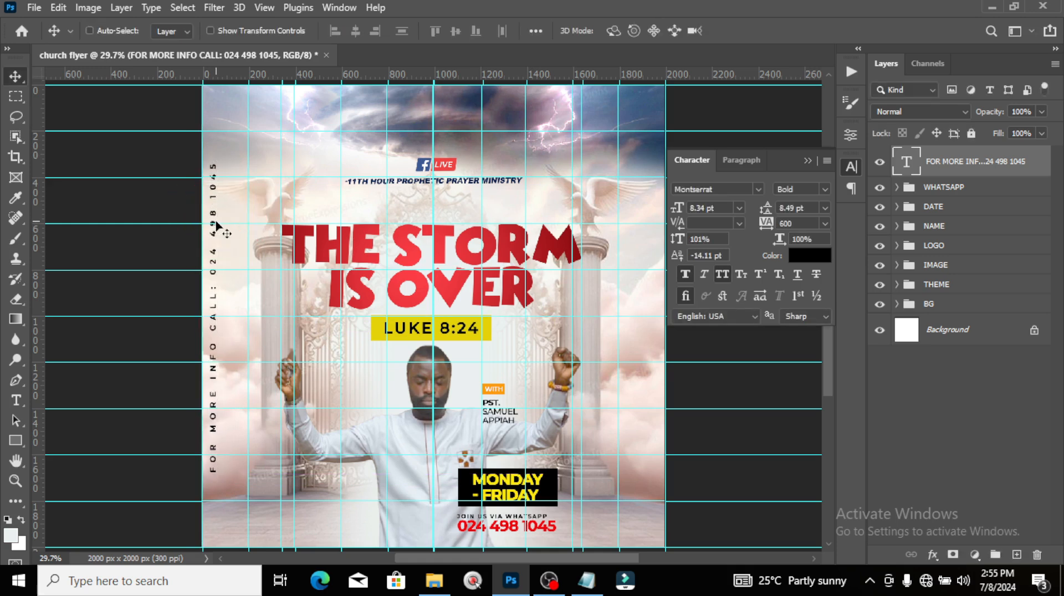
{"action": "key", "text": "ctrl+;"}
{"action": "key", "text": "Right"}
{"action": "key", "text": "Right"}
{"action": "key", "text": "Right"}
{"action": "key", "text": "Right"}
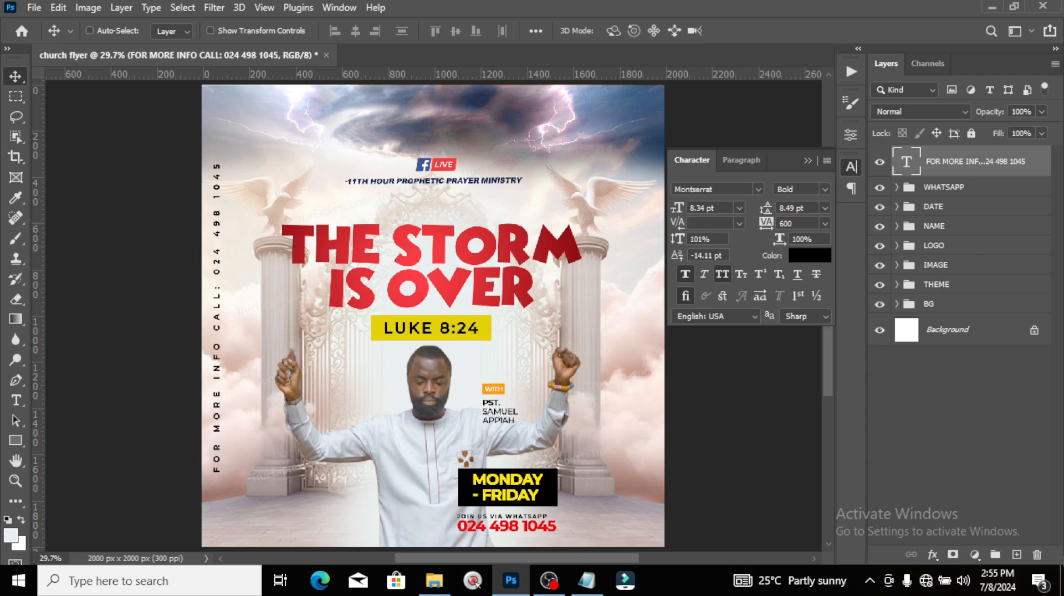
Step: Change the info text's font style to Medium
{"action": "left_click", "coordinate": [825, 190]}
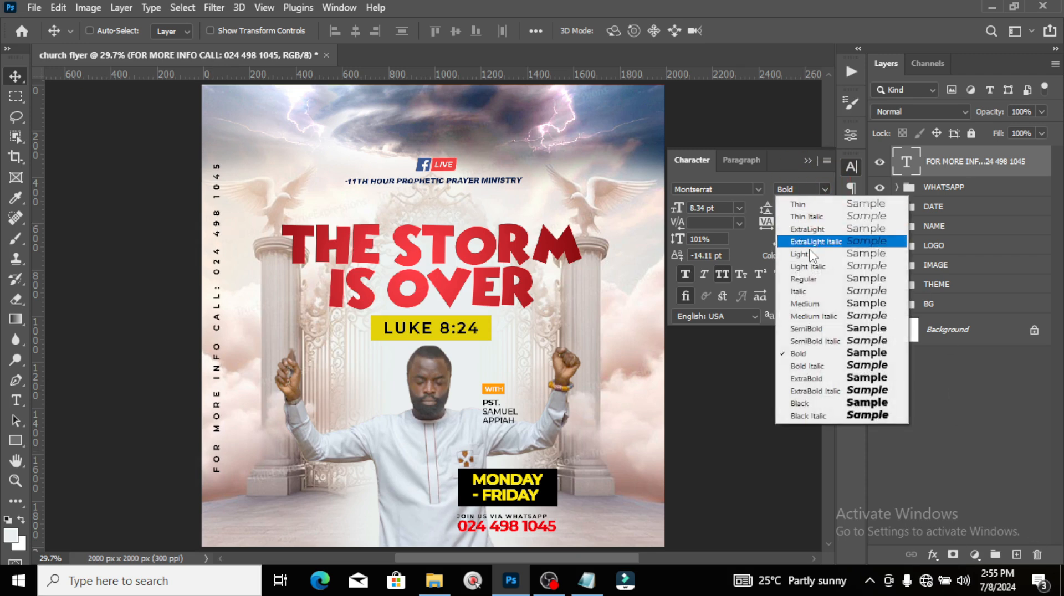
{"action": "left_click", "coordinate": [801, 304]}
{"action": "left_click", "coordinate": [813, 160]}
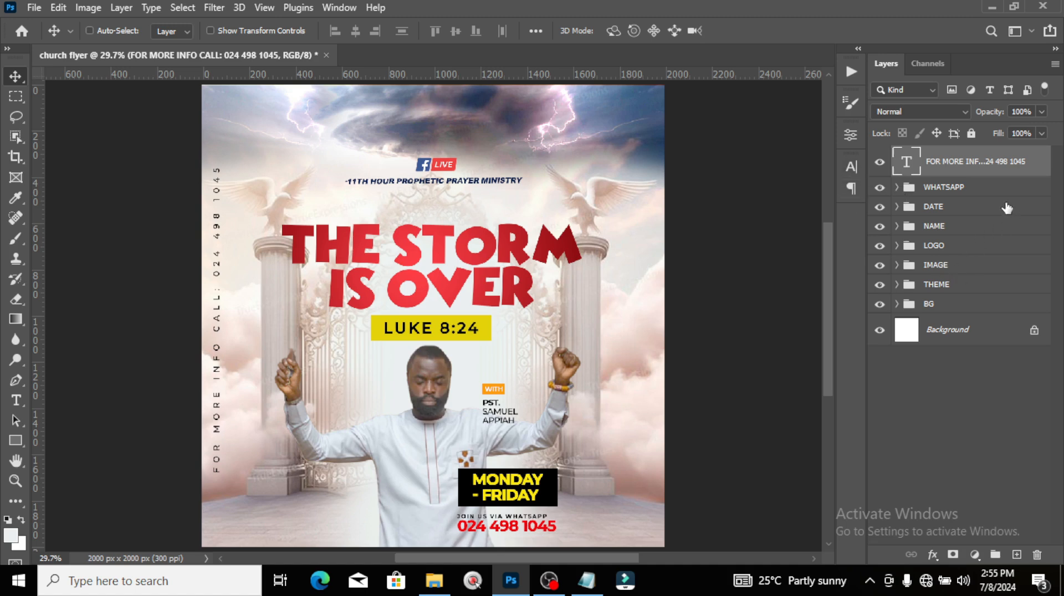
Step: Group the FOR MORE INFO text as a collapsed group named CONTACT, then begin a new lower-left text box
{"action": "key", "text": "ctrl+g"}
{"action": "double_click", "coordinate": [942, 155]}
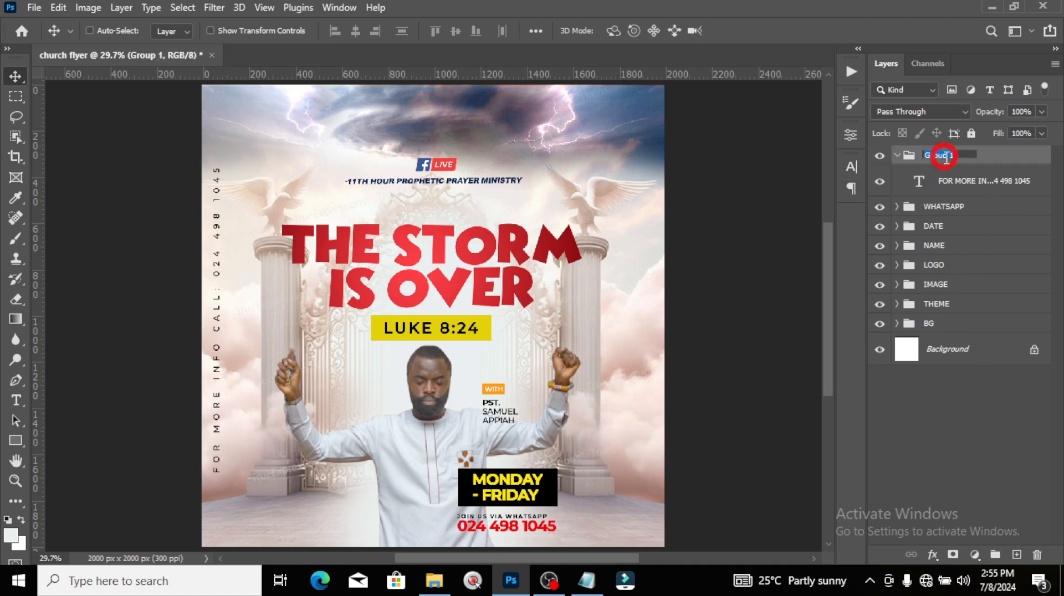
{"action": "type", "text": "CONTACT"}
{"action": "key", "text": "Return"}
{"action": "left_click", "coordinate": [896, 155]}
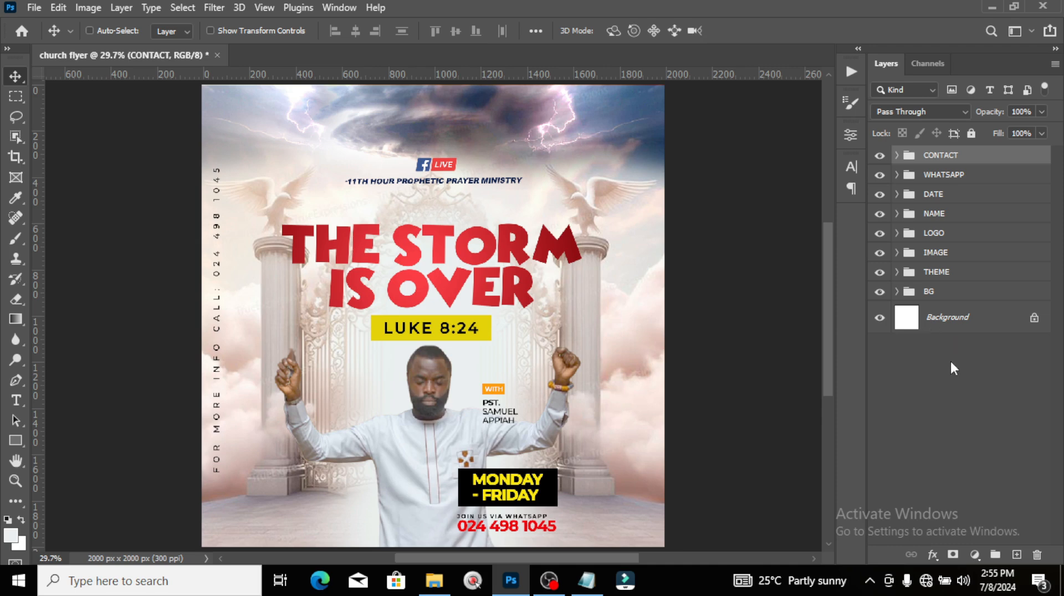
{"action": "key", "text": "t"}
{"action": "left_click", "coordinate": [312, 509]}
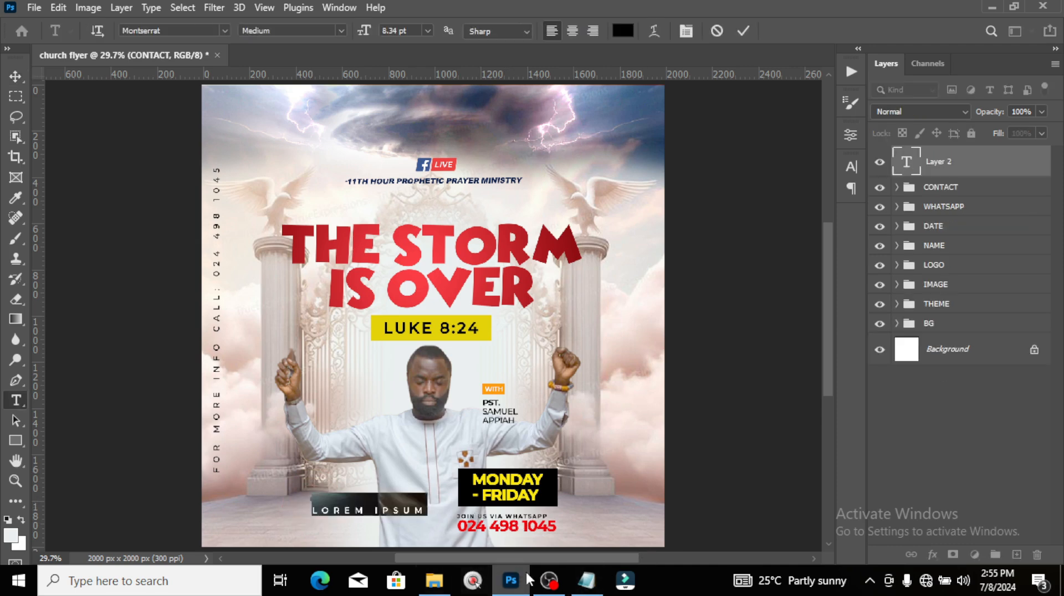
Step: Paste '10PM-11PM' from the notes as the new text
{"action": "left_click", "coordinate": [586, 580]}
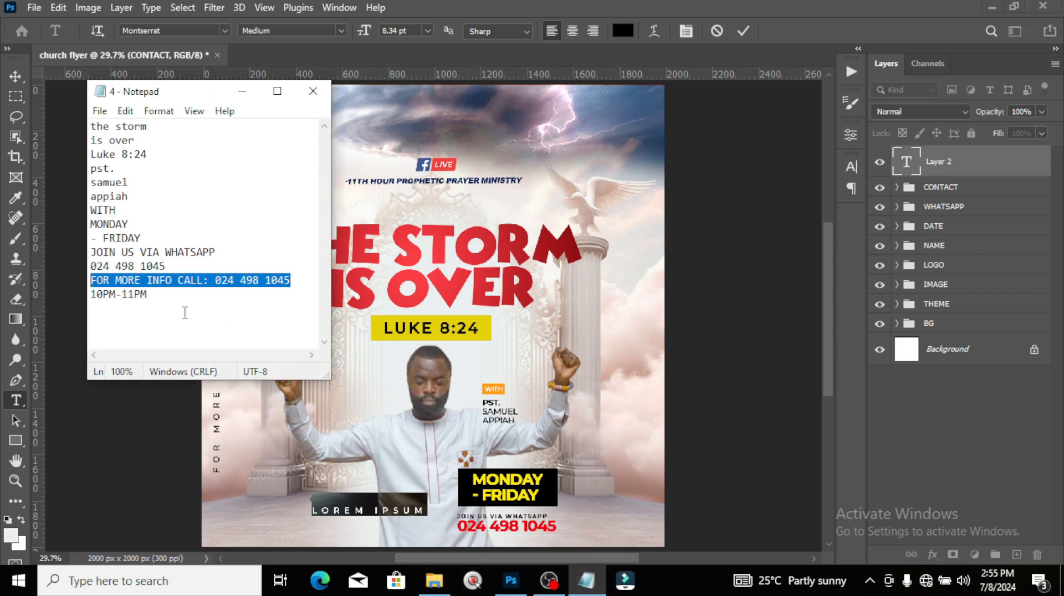
{"action": "left_click_drag", "start_coordinate": [148, 295], "coordinate": [79, 297]}
{"action": "key", "text": "ctrl+c"}
{"action": "left_click", "coordinate": [518, 6]}
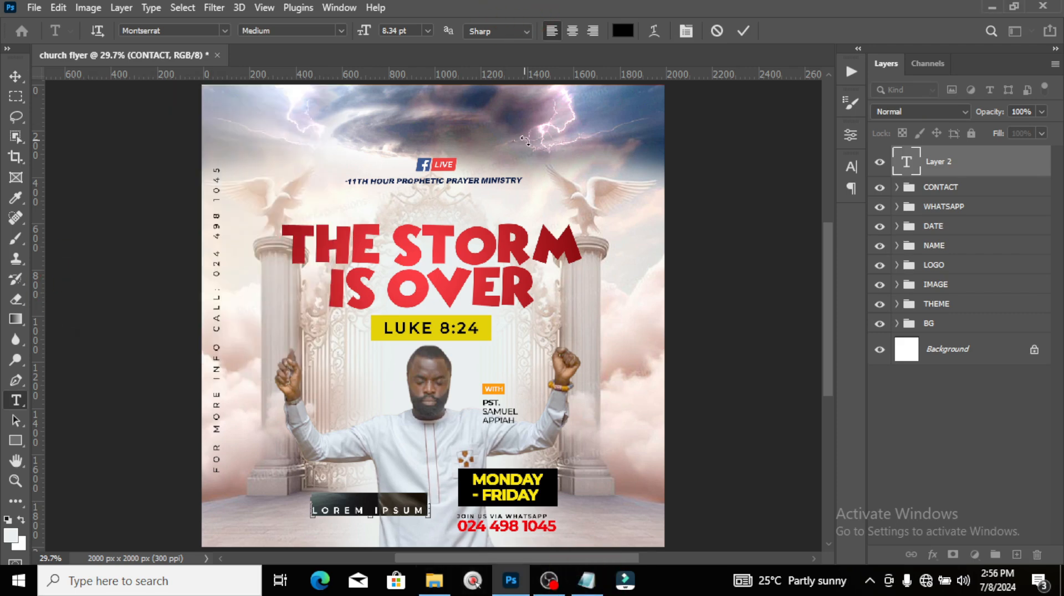
{"action": "key", "text": "ctrl+v"}
{"action": "left_click", "coordinate": [954, 171]}
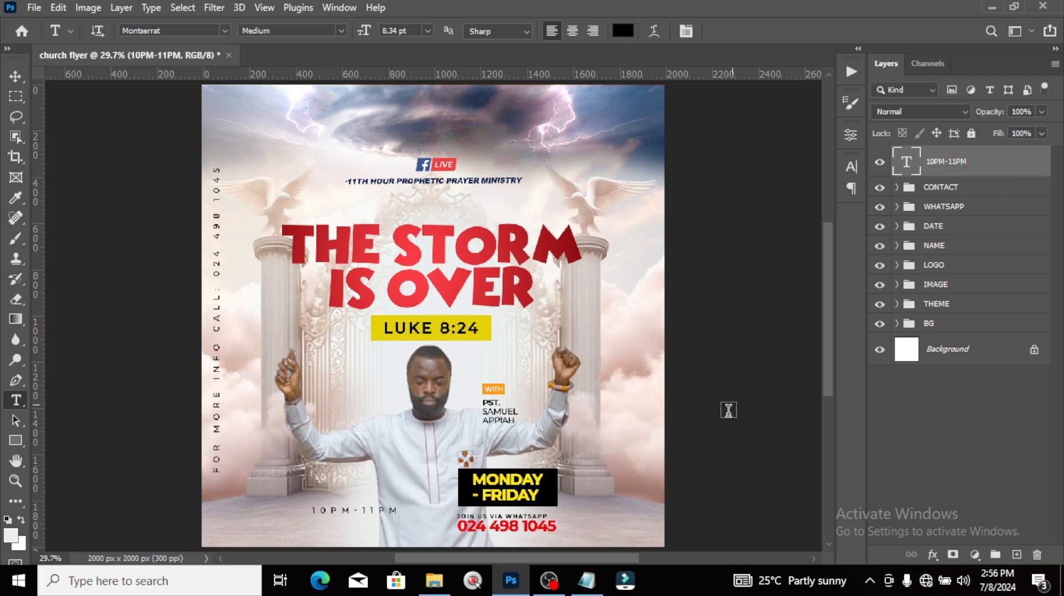
Step: Scale the 10PM-11PM text up to about double size, roughly 16 pt
{"action": "left_click", "coordinate": [852, 167]}
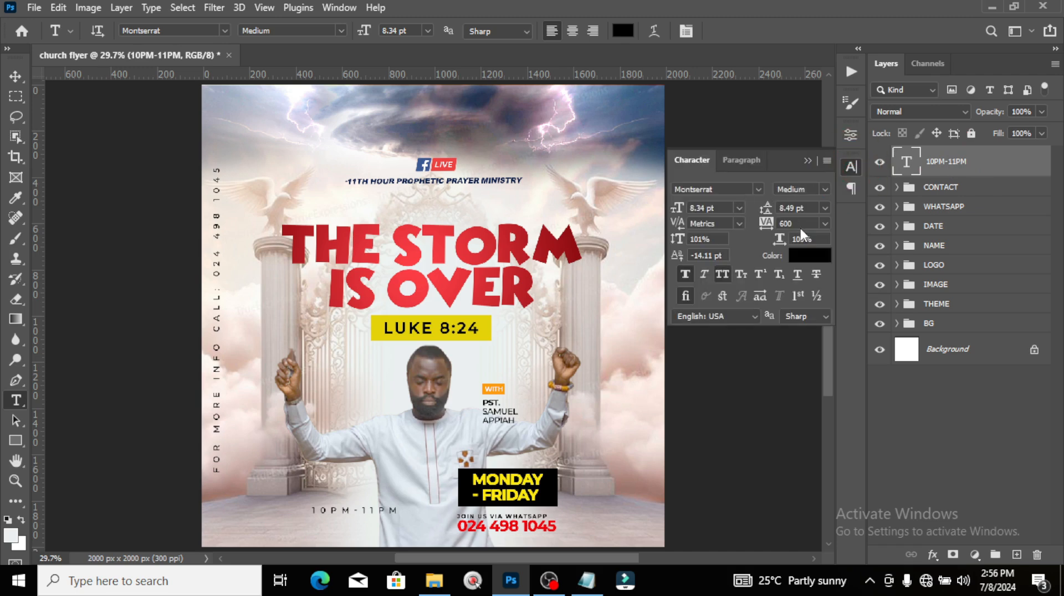
{"action": "key", "text": "ctrl+t"}
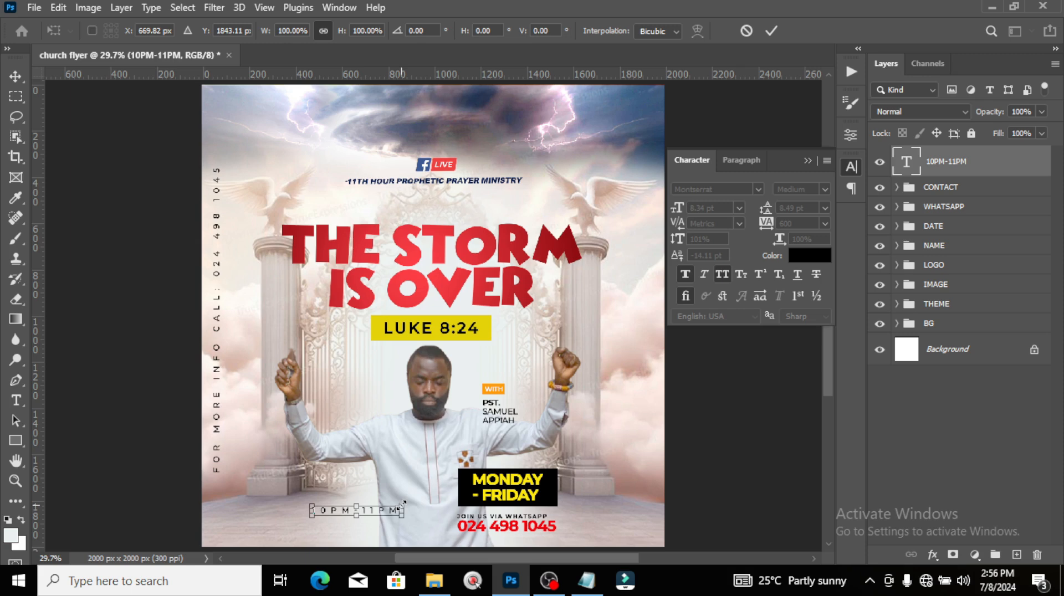
{"action": "left_click_drag", "start_coordinate": [402, 505], "coordinate": [482, 504]}
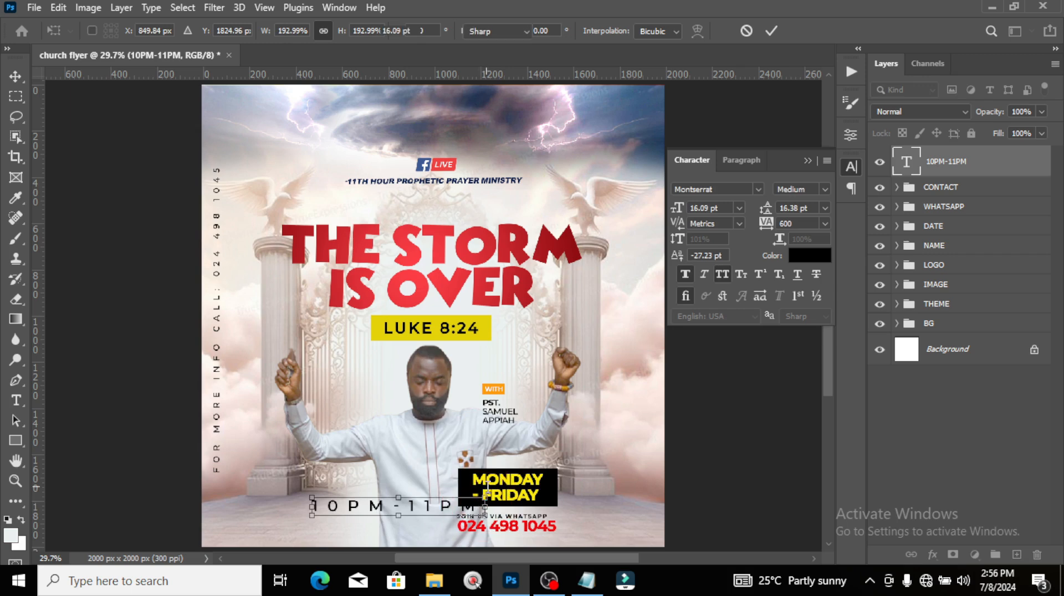
{"action": "key", "text": "Return"}
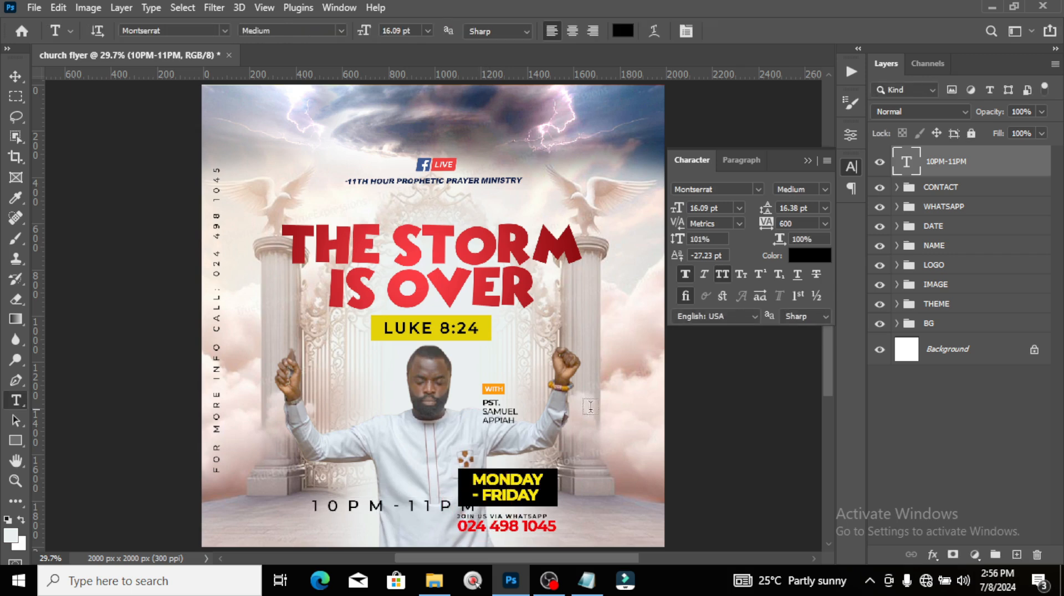
Step: Set the time text's tracking to -60 and its Montserrat style to Bold
{"action": "left_click", "coordinate": [791, 223]}
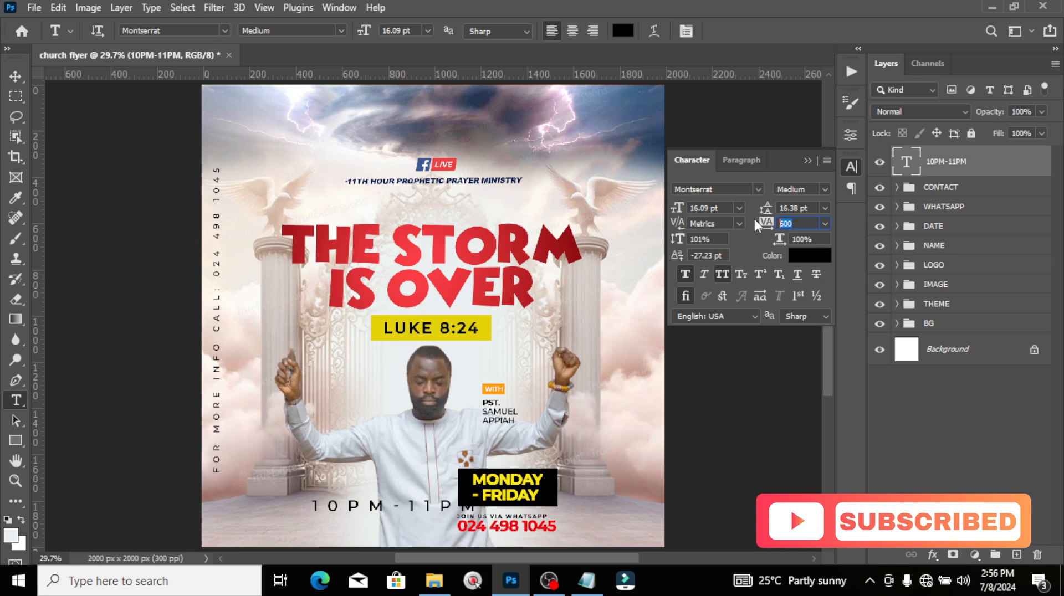
{"action": "type", "text": "-60"}
{"action": "key", "text": "Return"}
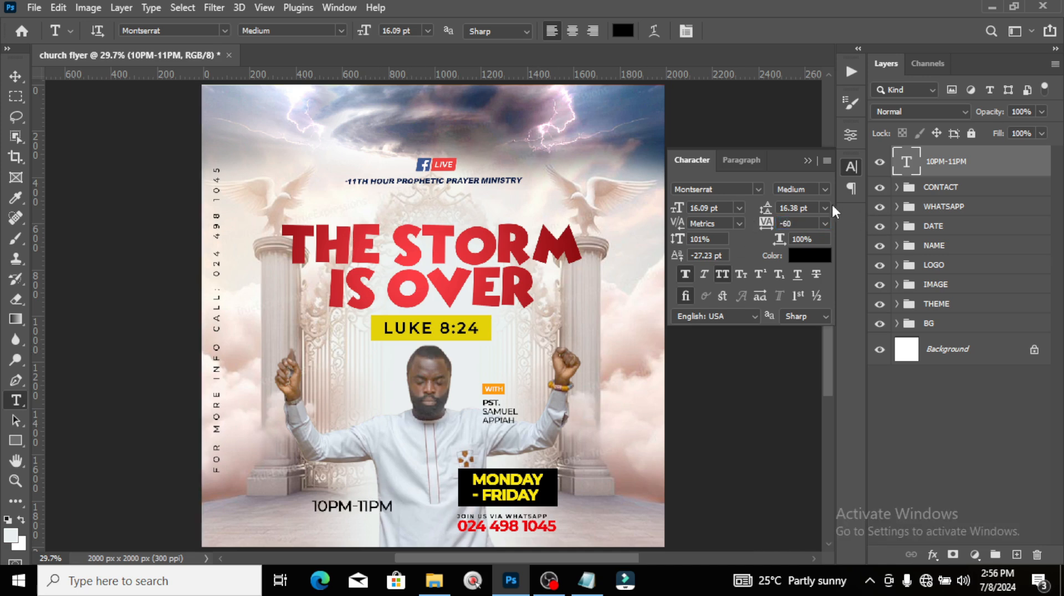
{"action": "left_click", "coordinate": [824, 190]}
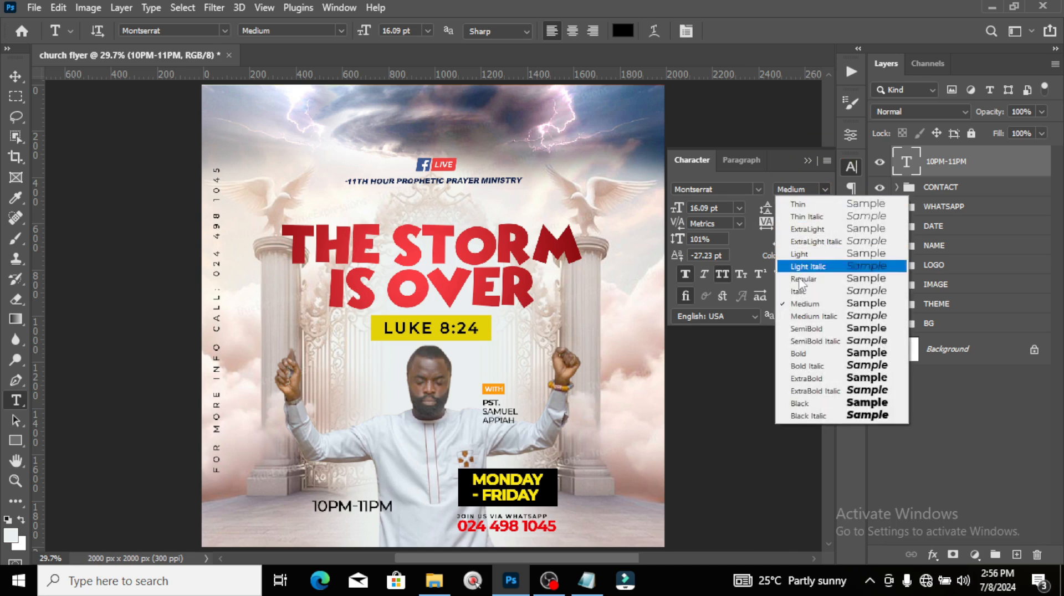
{"action": "left_click", "coordinate": [803, 357]}
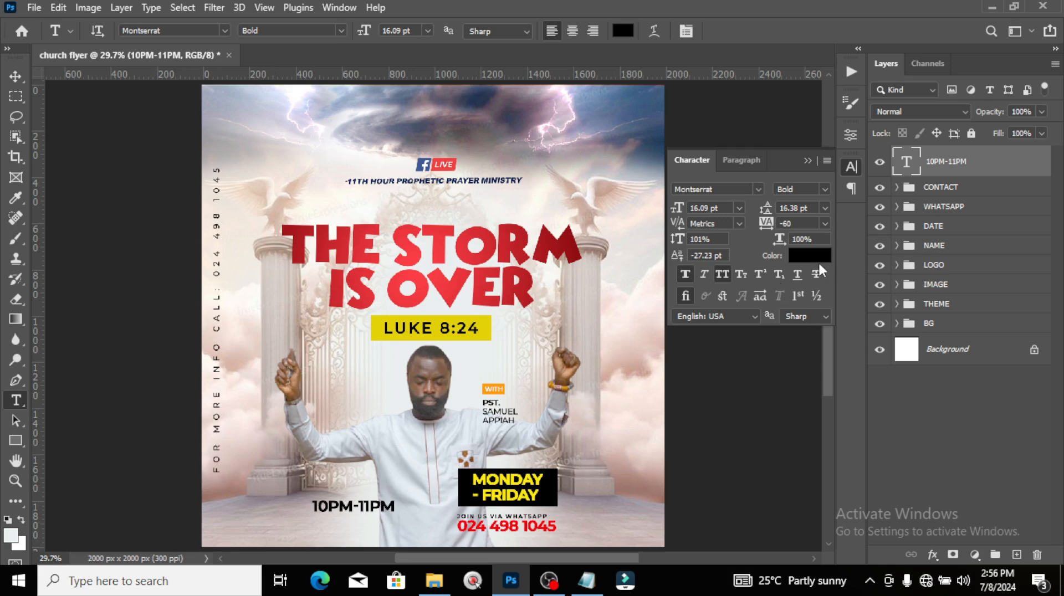
Step: Draw a rectangle behind the time text and fill it bright red (ff000b)
{"action": "left_click", "coordinate": [16, 440]}
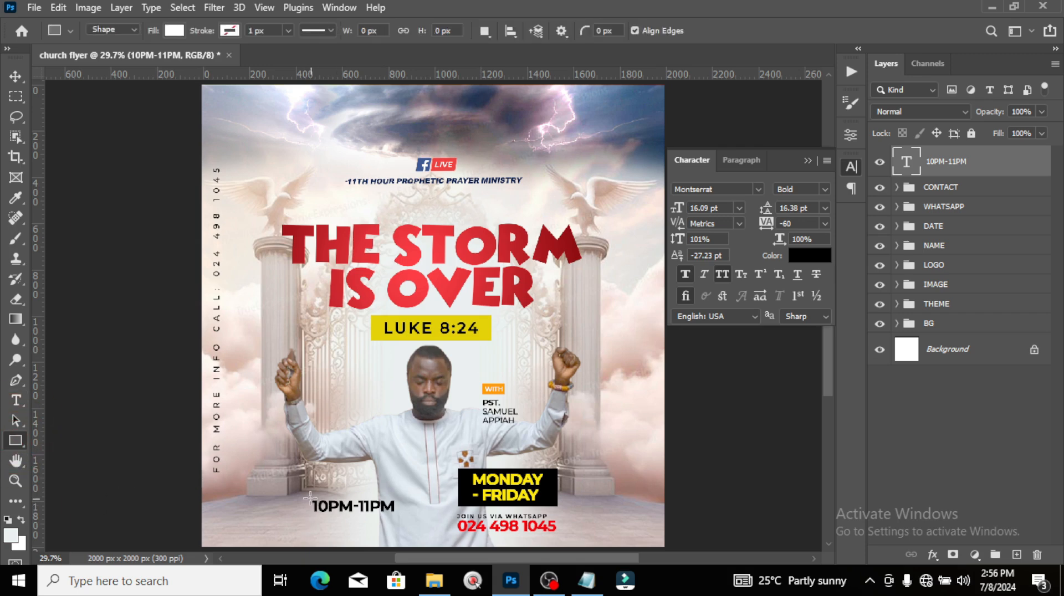
{"action": "mouse_move", "coordinate": [308, 492]}
{"action": "left_mouse_down"}
{"action": "mouse_move", "coordinate": [391, 504]}
{"action": "mouse_move", "coordinate": [402, 519]}
{"action": "left_mouse_up"}
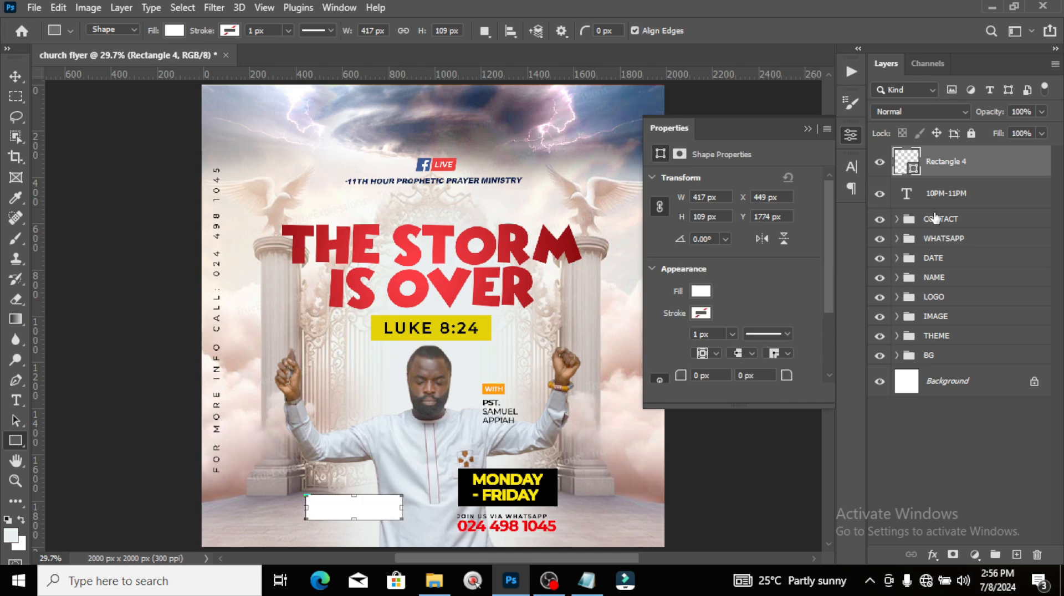
{"action": "left_click_drag", "start_coordinate": [919, 164], "coordinate": [914, 206]}
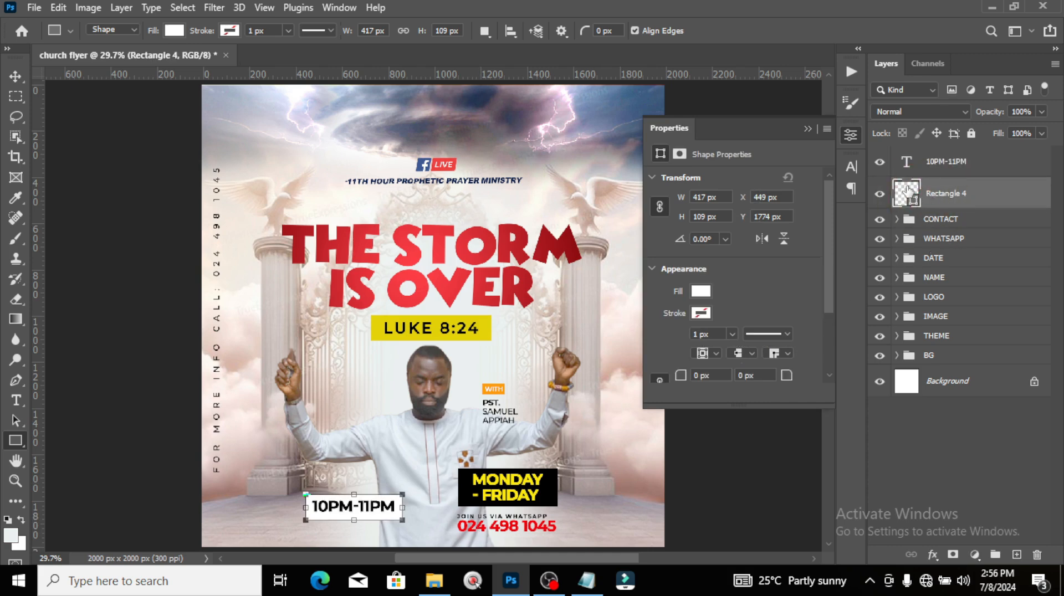
{"action": "double_click", "coordinate": [907, 193]}
{"action": "left_click", "coordinate": [418, 291]}
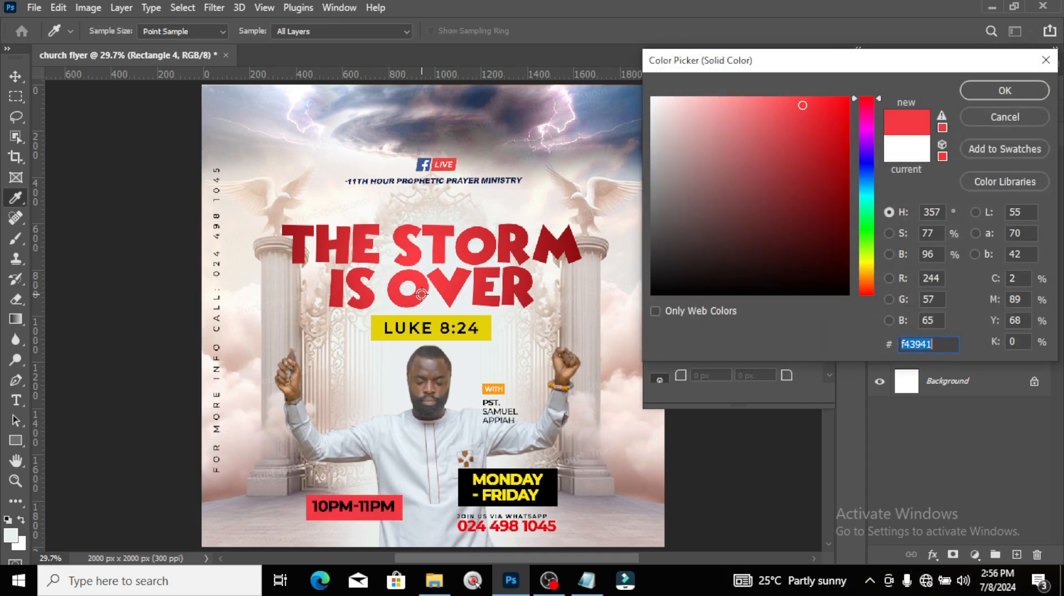
{"action": "left_click", "coordinate": [407, 278]}
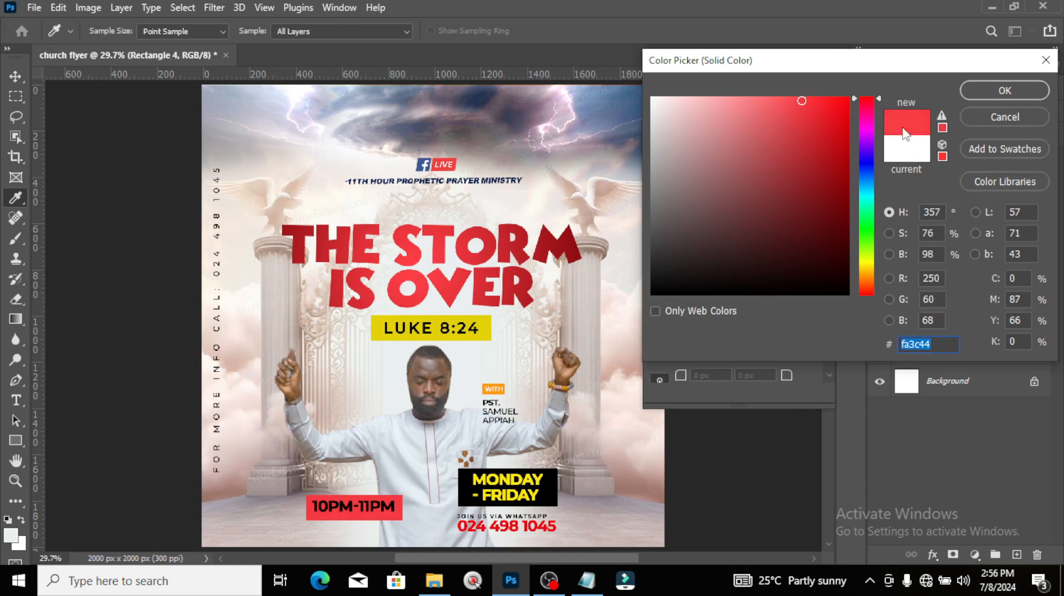
{"action": "left_click_drag", "start_coordinate": [883, 81], "coordinate": [889, 85]}
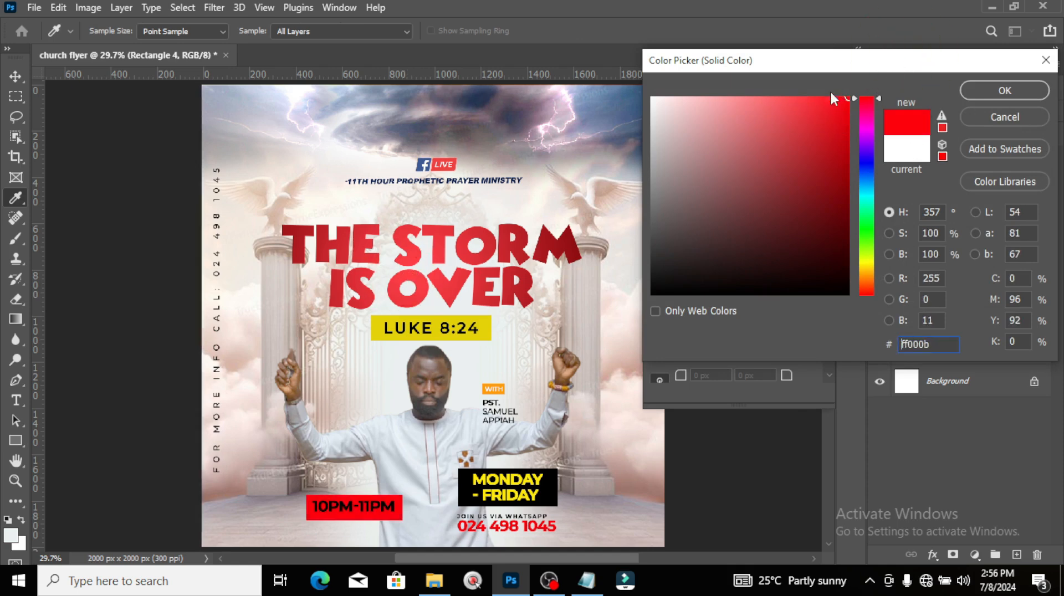
{"action": "left_click", "coordinate": [1002, 91]}
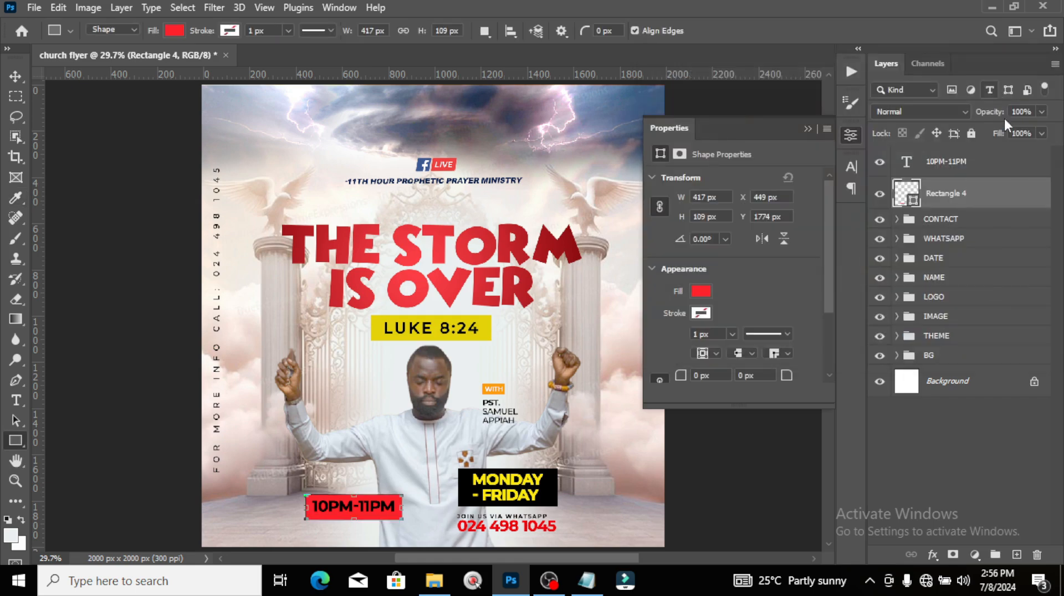
Step: Make the 10PM-11PM text white and nudge it slightly down
{"action": "left_click", "coordinate": [940, 166]}
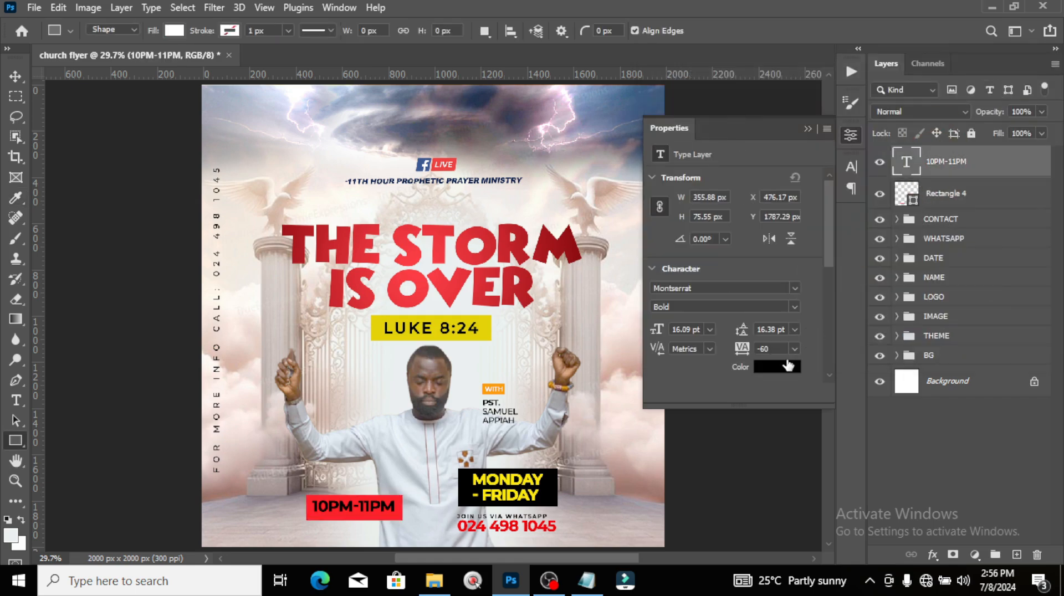
{"action": "left_click", "coordinate": [779, 368]}
{"action": "left_click_drag", "start_coordinate": [705, 232], "coordinate": [625, 69]}
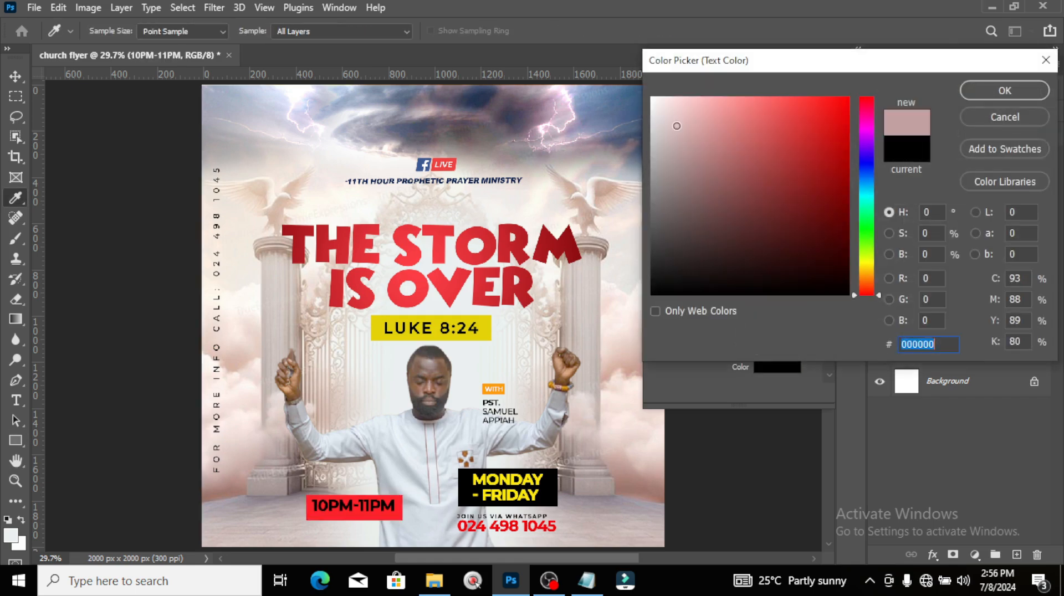
{"action": "left_click", "coordinate": [994, 90]}
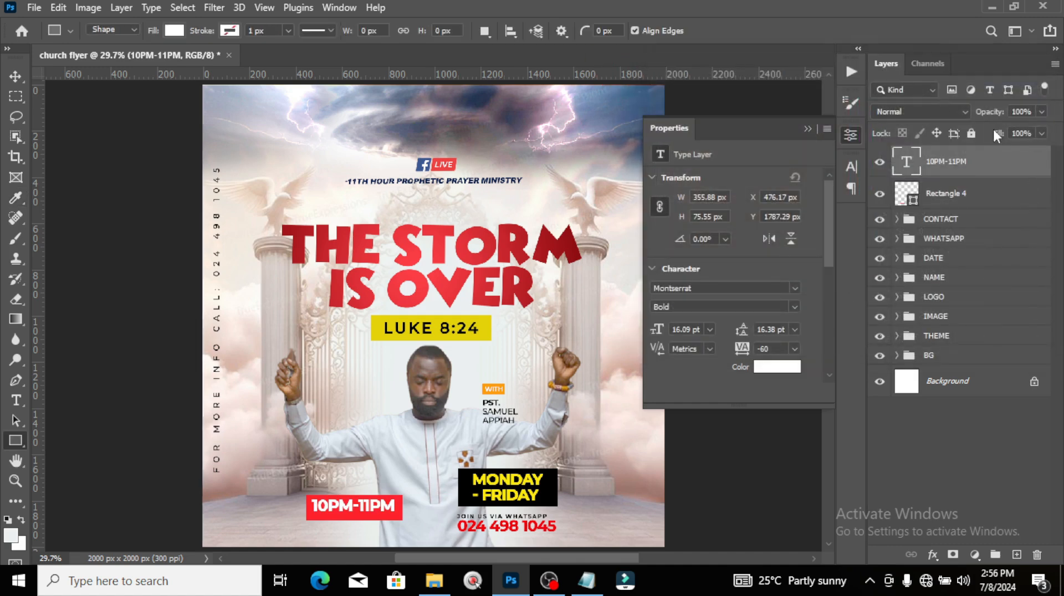
{"action": "key", "text": "v"}
{"action": "key", "text": "Down"}
{"action": "key", "text": "Down"}
{"action": "key", "text": "Down"}
{"action": "key", "text": "Down"}
{"action": "key", "text": "Down"}
{"action": "key", "text": "Down"}
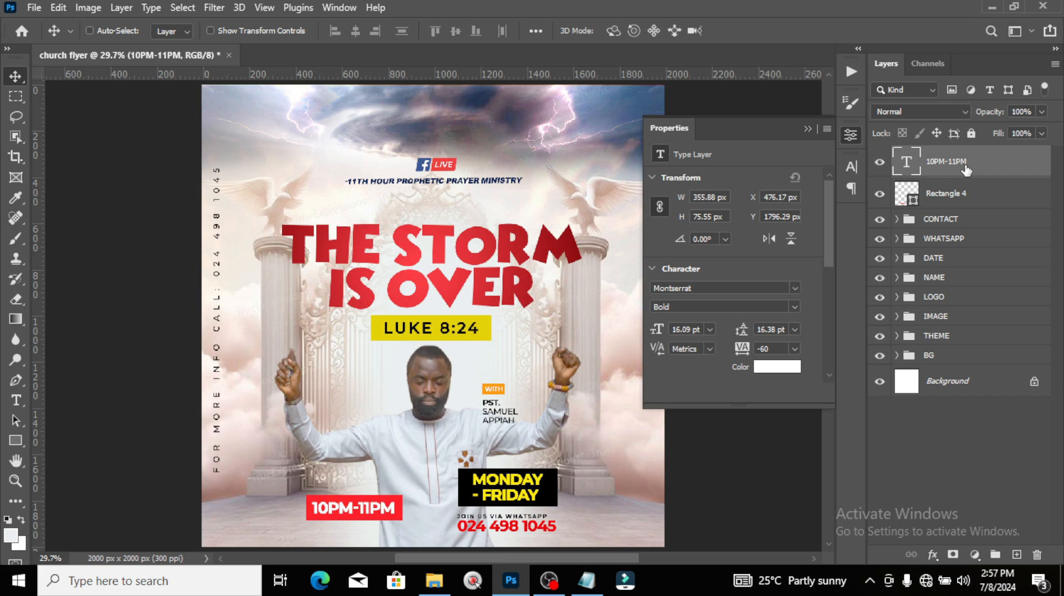
Step: Add a black drop shadow to the 10PM-11PM text
{"action": "double_click", "coordinate": [1041, 157]}
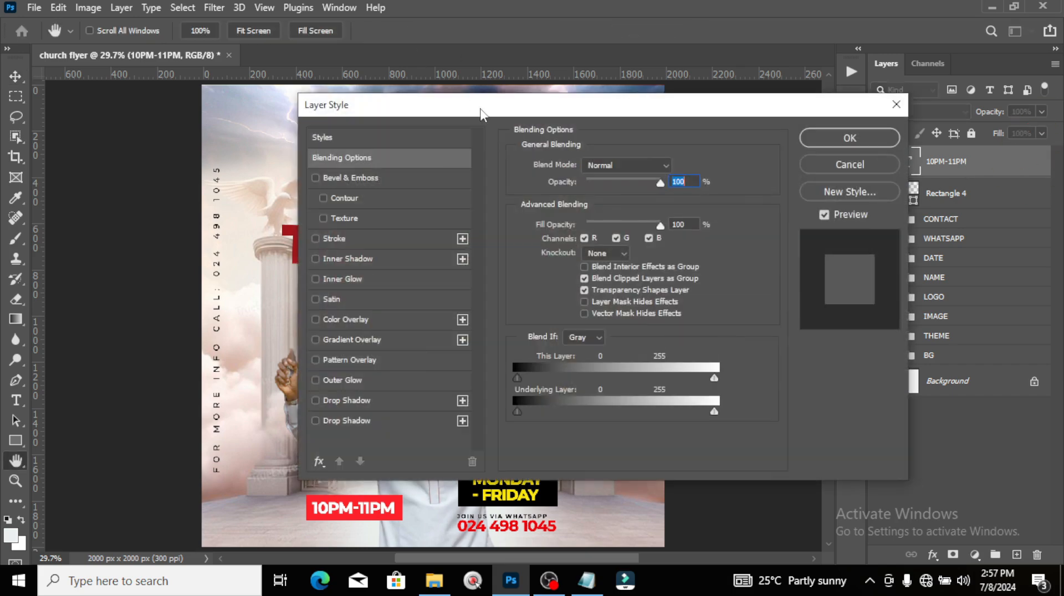
{"action": "left_click_drag", "start_coordinate": [480, 109], "coordinate": [668, 88]}
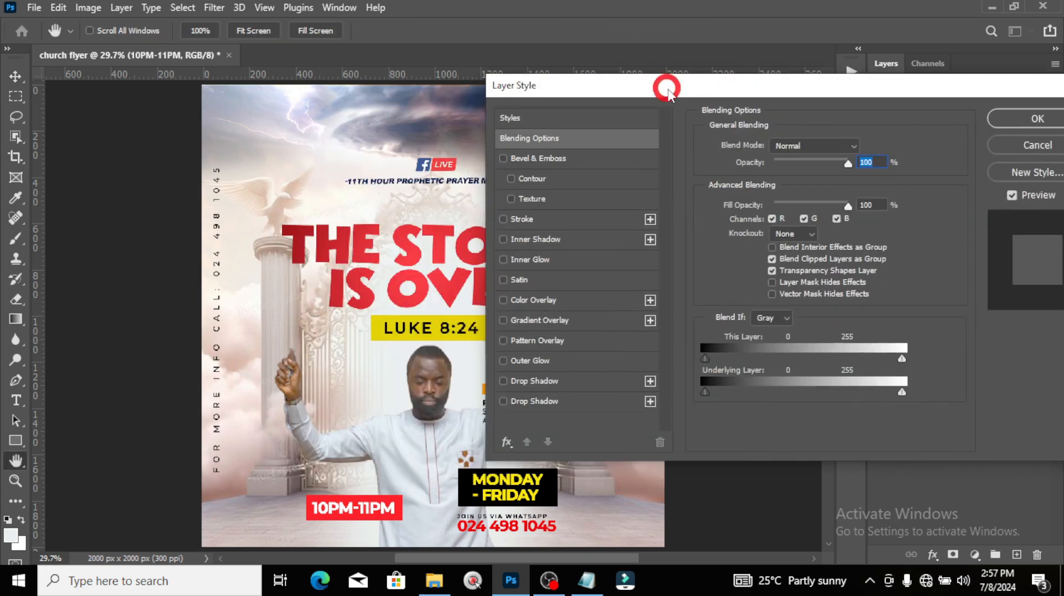
{"action": "left_click", "coordinate": [523, 381]}
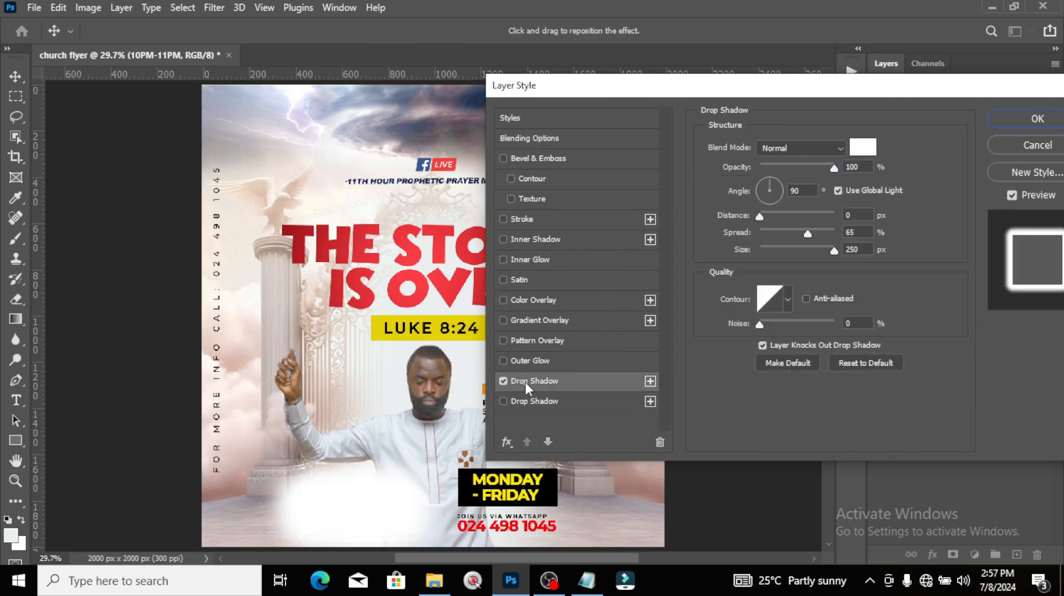
{"action": "left_click", "coordinate": [862, 147]}
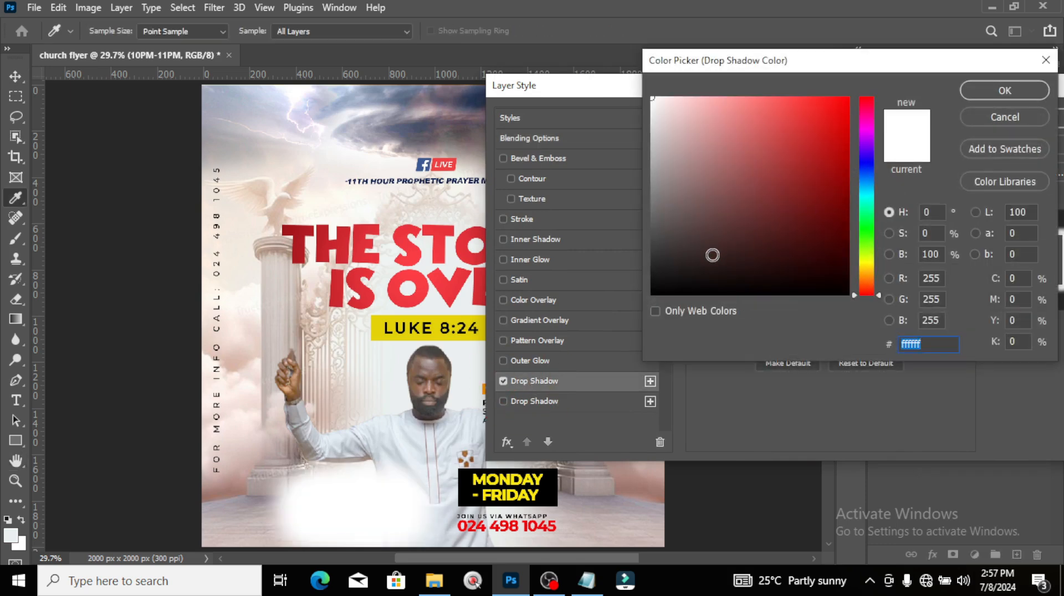
{"action": "left_click_drag", "start_coordinate": [710, 253], "coordinate": [624, 314]}
{"action": "left_click", "coordinate": [995, 91]}
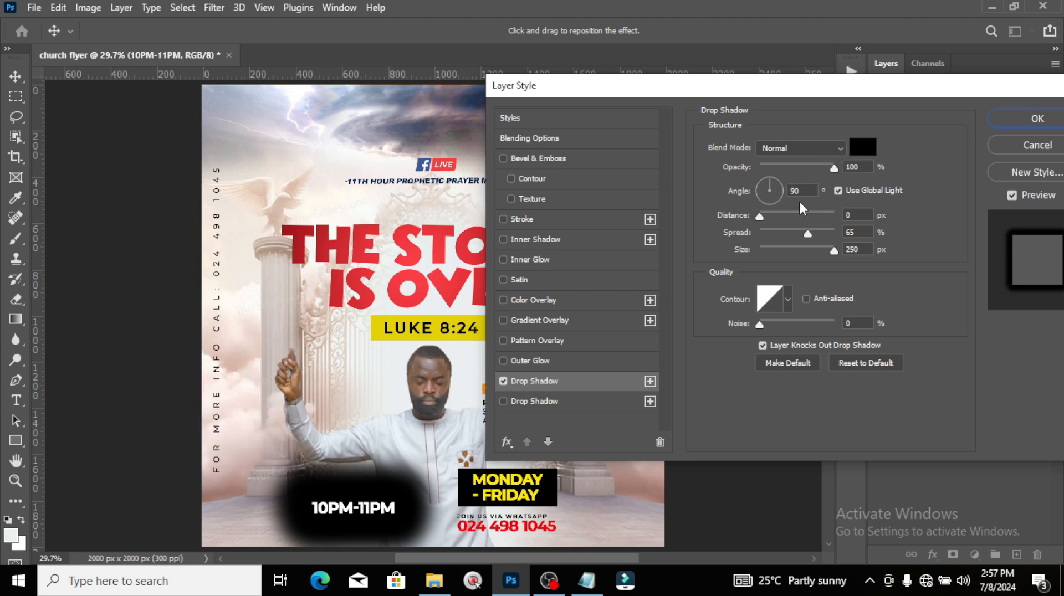
Step: Set the shadow to 6 px distance, 40% spread and 0 px size, then select the red box too
{"action": "double_click", "coordinate": [854, 215]}
{"action": "type", "text": "6"}
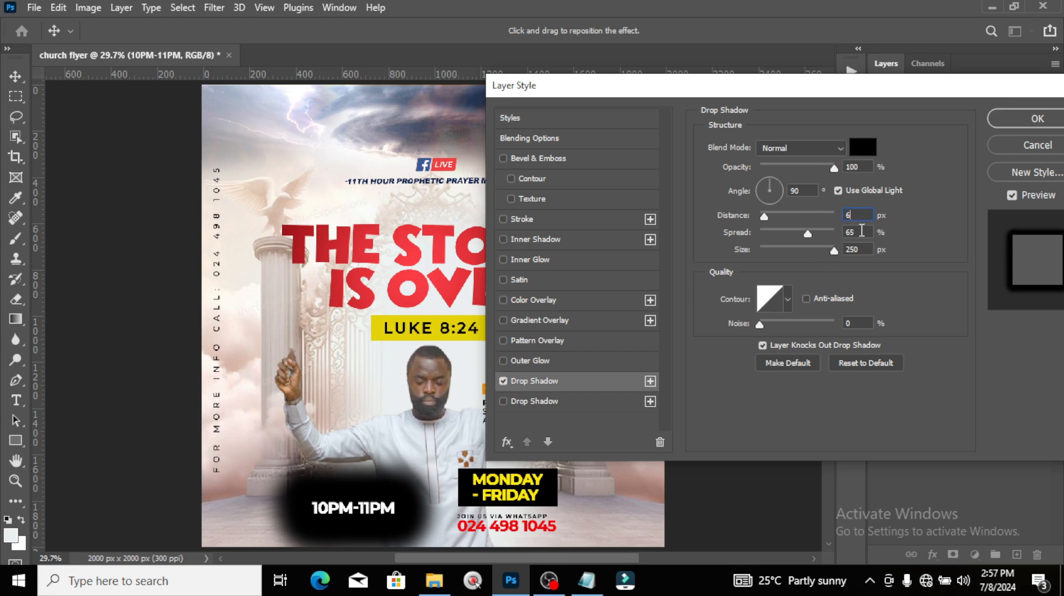
{"action": "double_click", "coordinate": [860, 232]}
{"action": "type", "text": "40"}
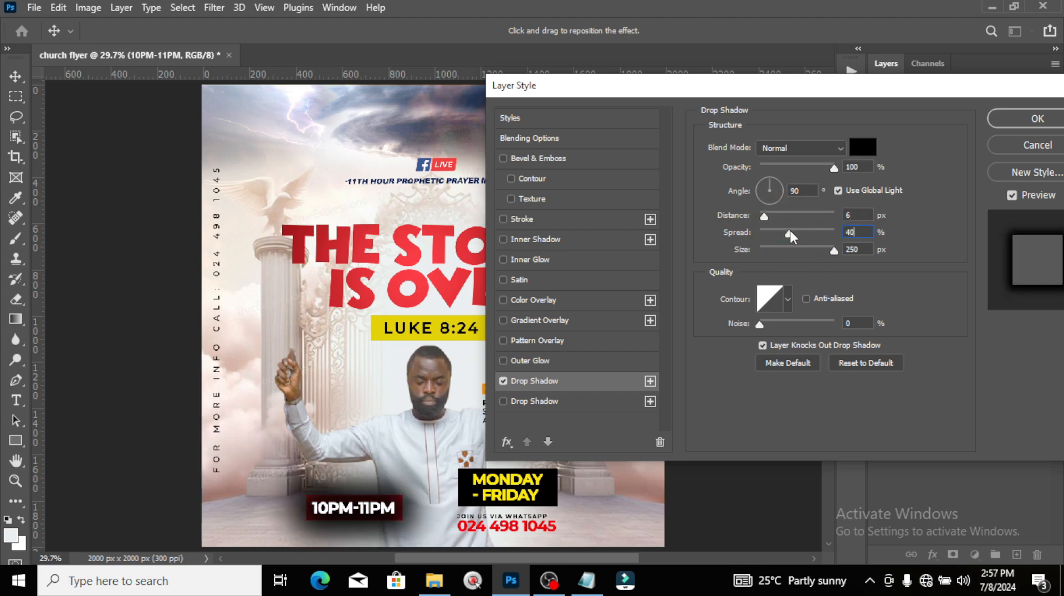
{"action": "key", "text": "Tab"}
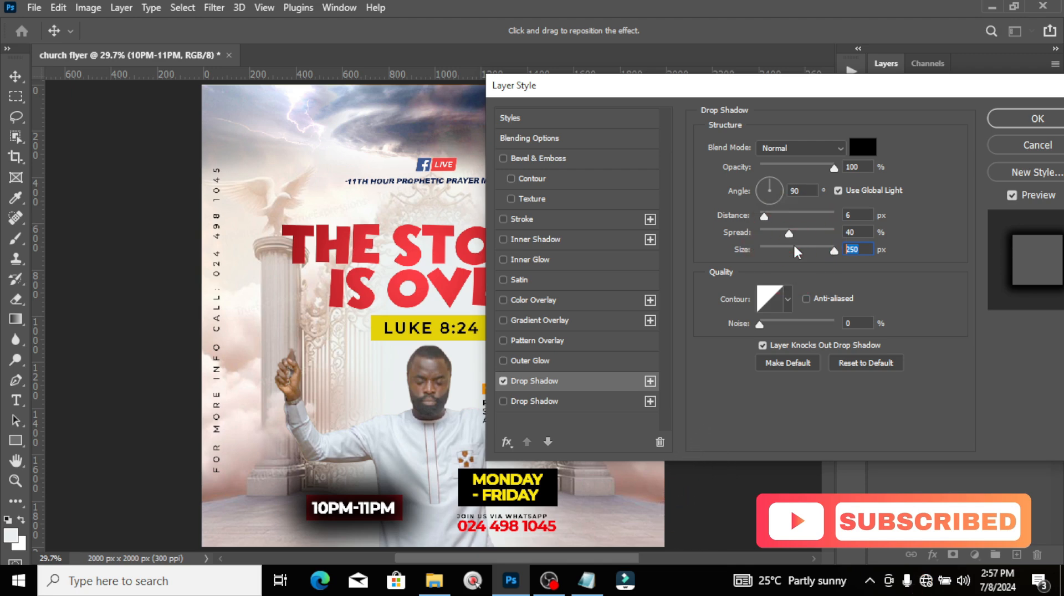
{"action": "type", "text": "0"}
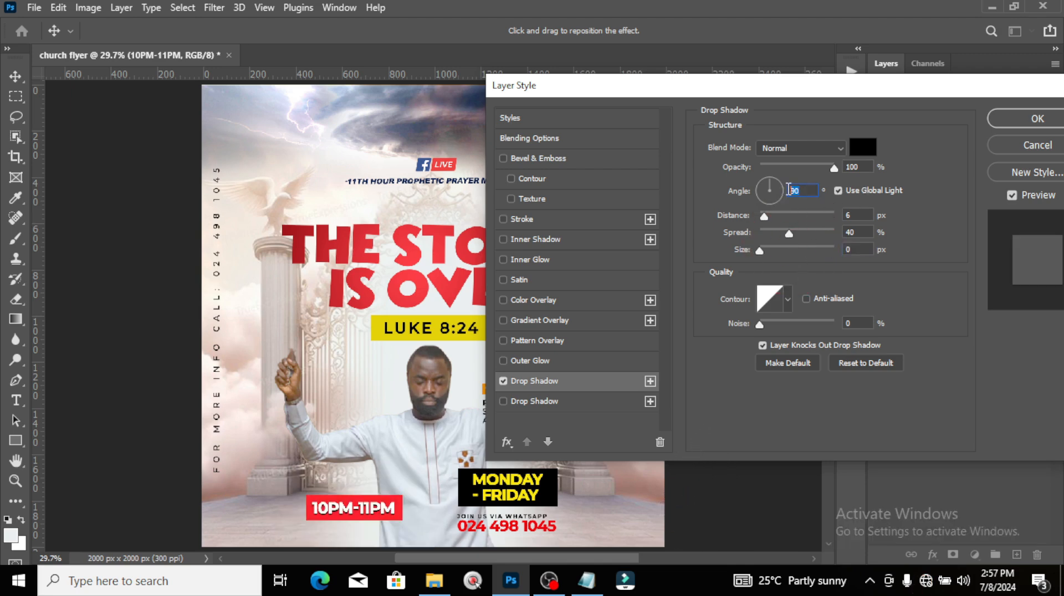
{"action": "left_click", "coordinate": [1041, 119]}
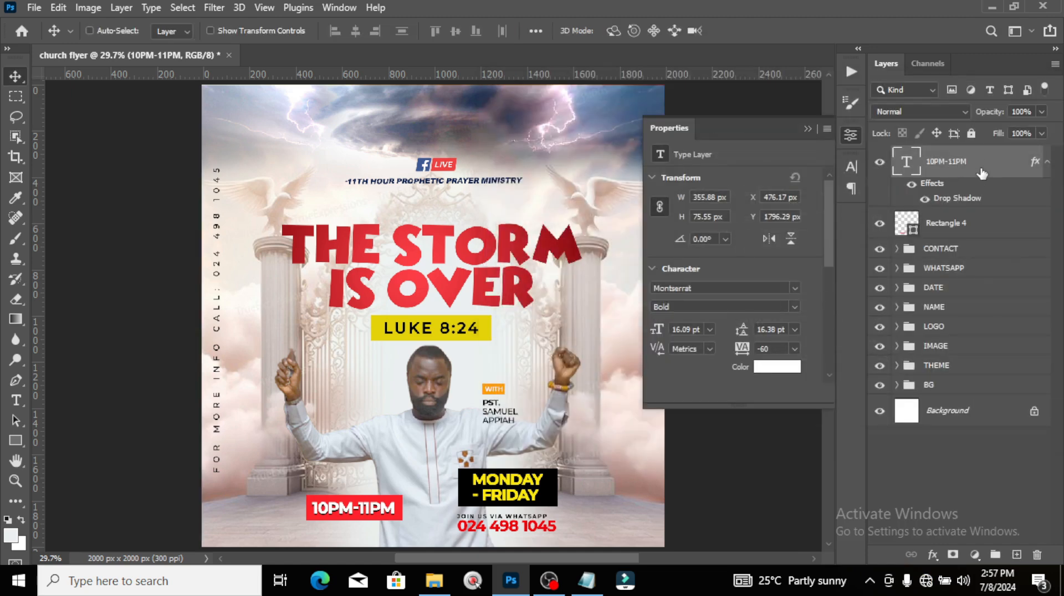
{"action": "left_click", "coordinate": [1046, 164]}
{"action": "left_click", "coordinate": [964, 192], "text": "ctrl"}
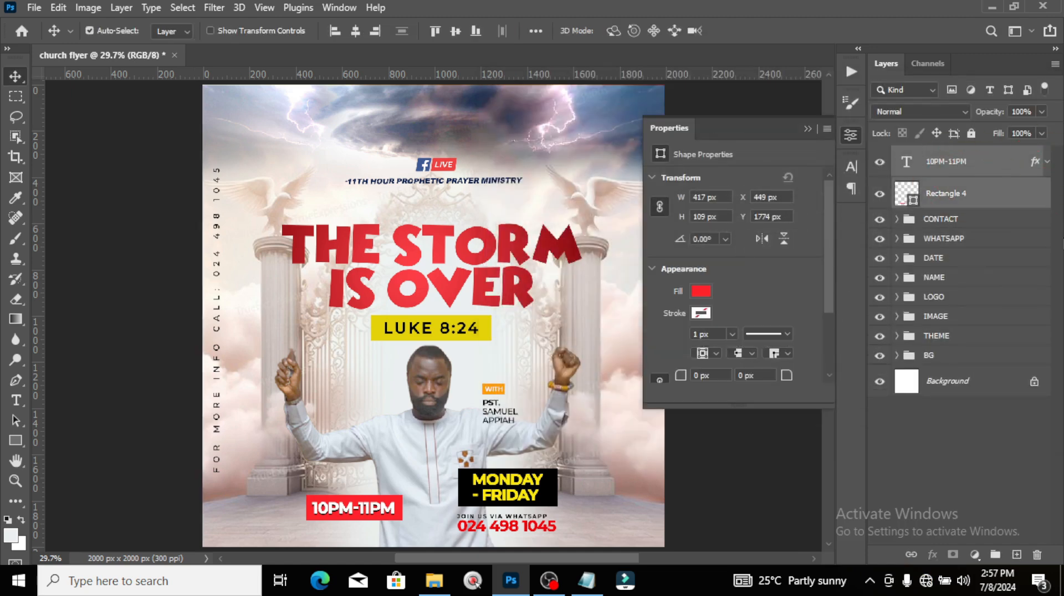
Step: Group the time text and its red box into a group named TIME
{"action": "key", "text": "ctrl+g"}
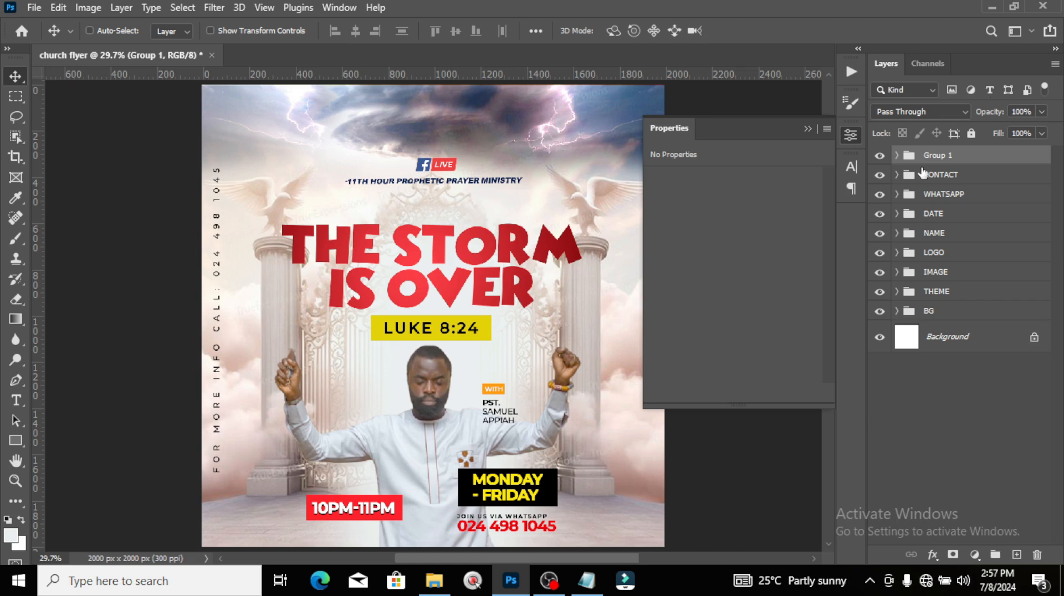
{"action": "double_click", "coordinate": [933, 156]}
{"action": "type", "text": "TIME"}
{"action": "key", "text": "Return"}
Step: Show the layout guides and select the TIME, WHATSAPP and DATE groups
{"action": "key", "text": "ctrl+minus"}
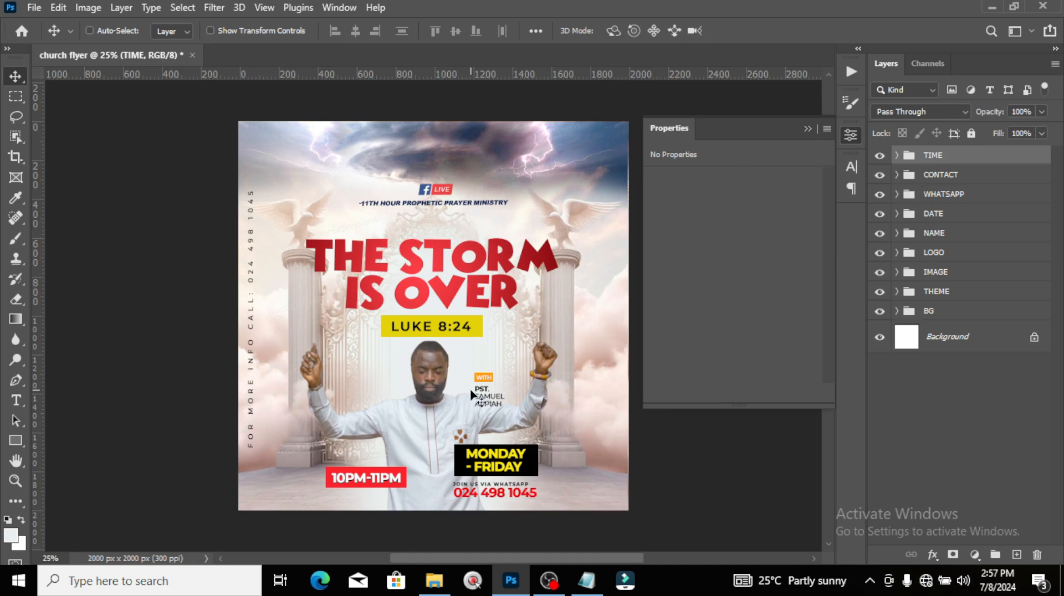
{"action": "key", "text": "ctrl+semicolon"}
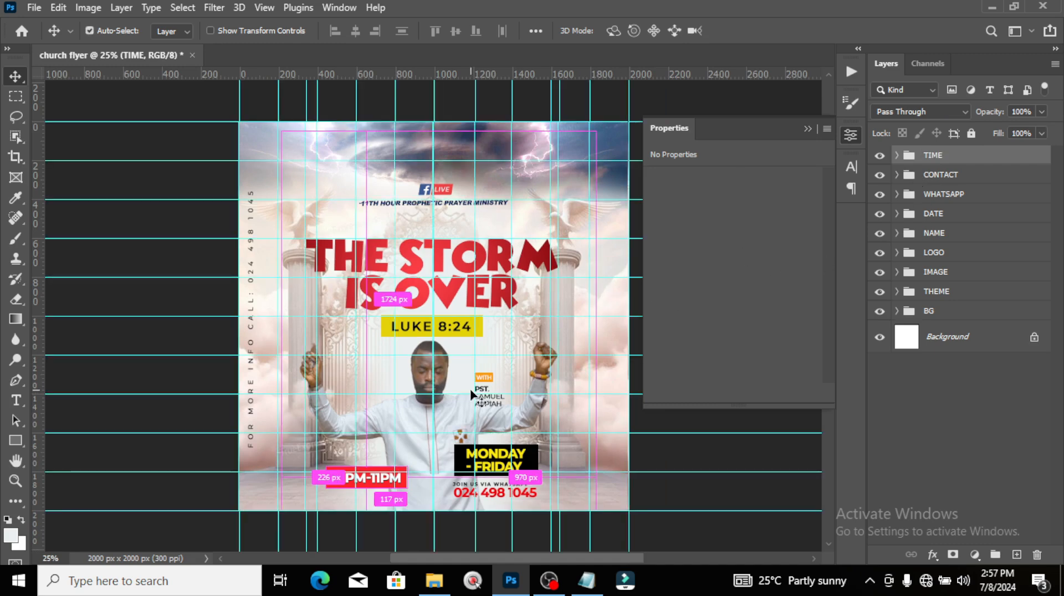
{"action": "key", "text": "ctrl+semicolon"}
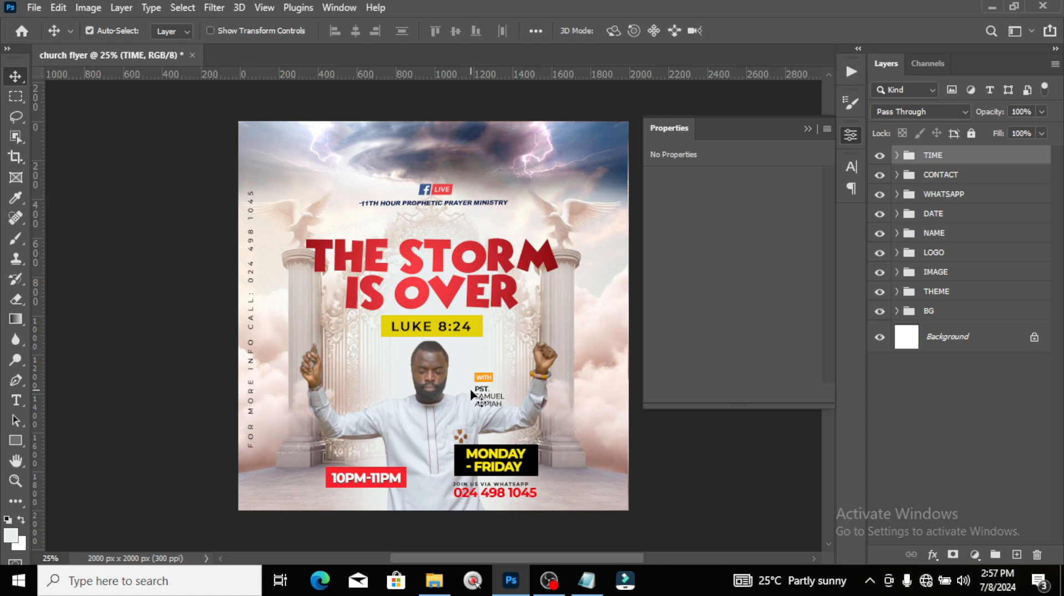
{"action": "key", "text": "ctrl+semicolon"}
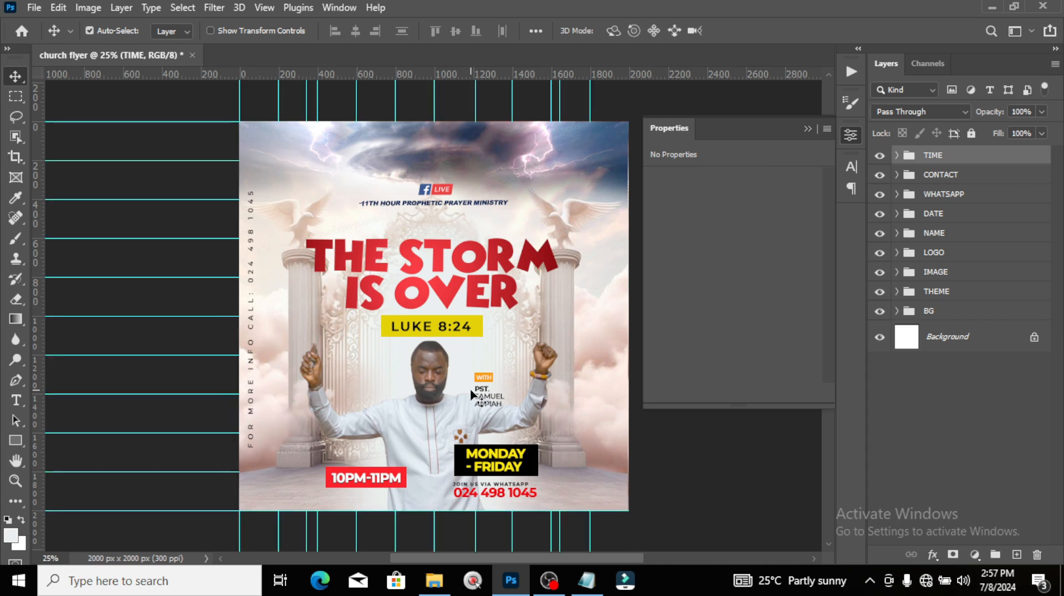
{"action": "left_click", "coordinate": [939, 157]}
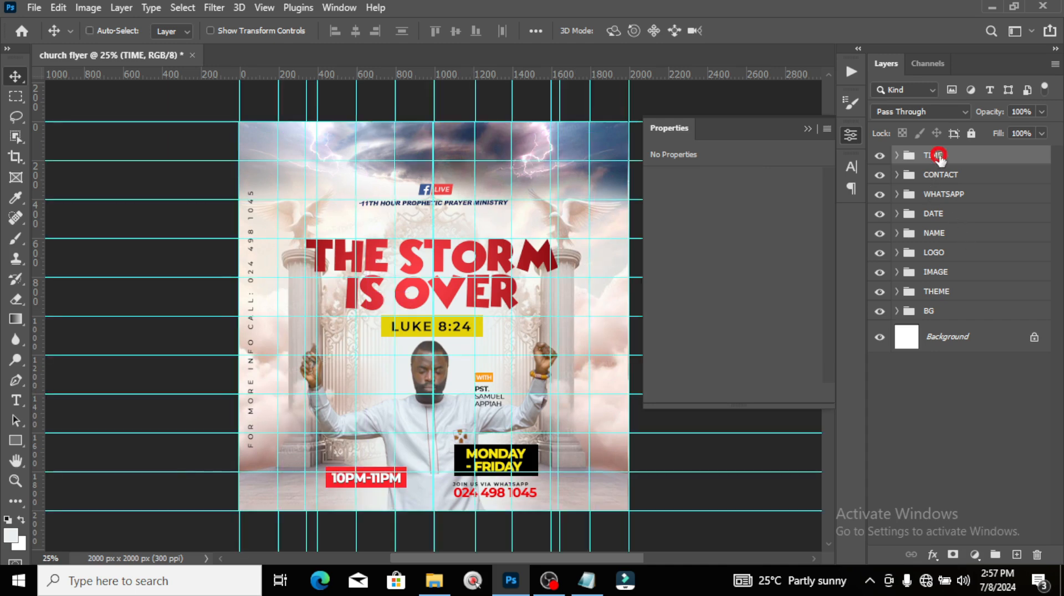
{"action": "left_click", "coordinate": [936, 195], "text": "ctrl"}
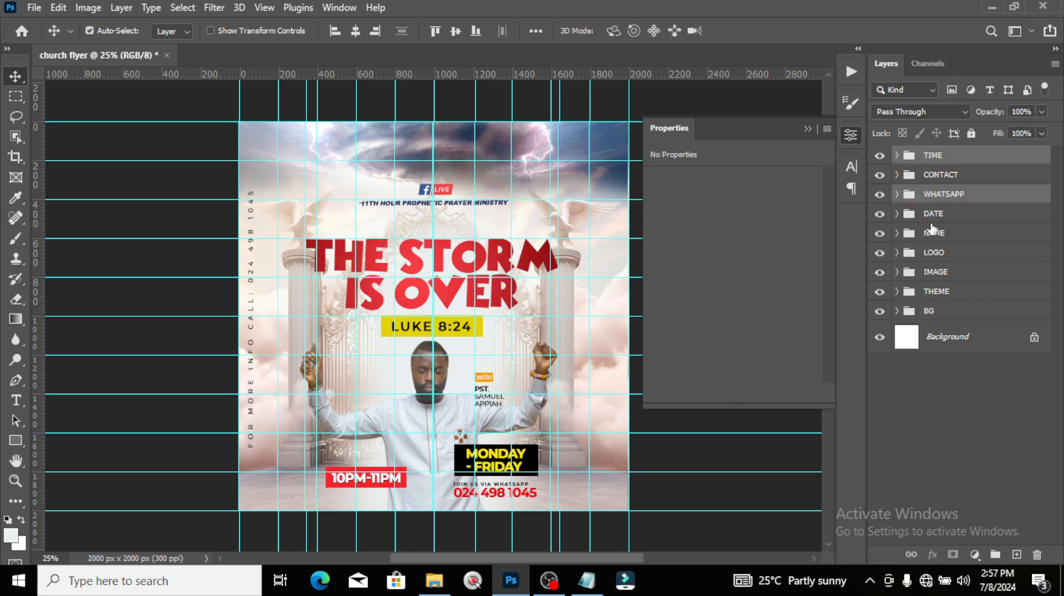
{"action": "left_click", "coordinate": [931, 221], "text": "ctrl"}
Step: Nudge the TIME, WHATSAPP and DATE groups two pixels right, then hide the guides
{"action": "key", "text": "ctrl+t"}
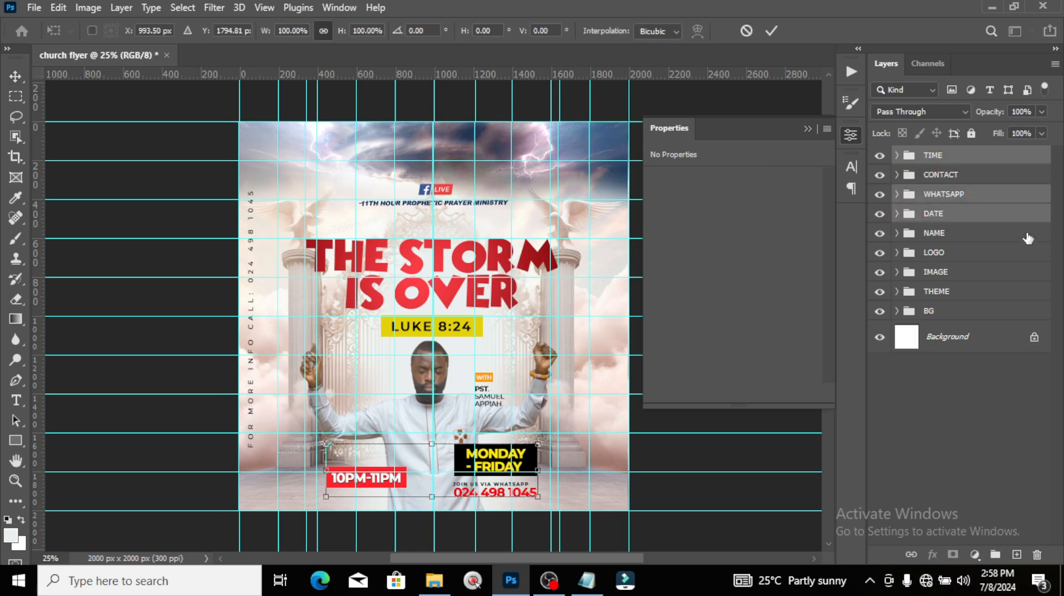
{"action": "key", "text": "ctrl+plus"}
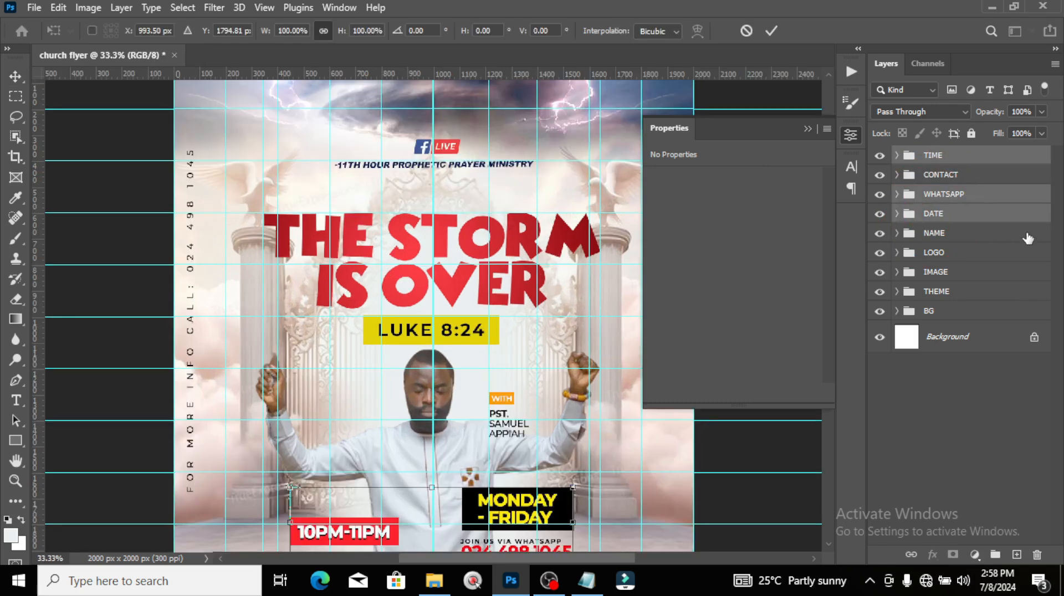
{"action": "key", "text": "ctrl+plus"}
{"action": "left_click", "coordinate": [808, 128]}
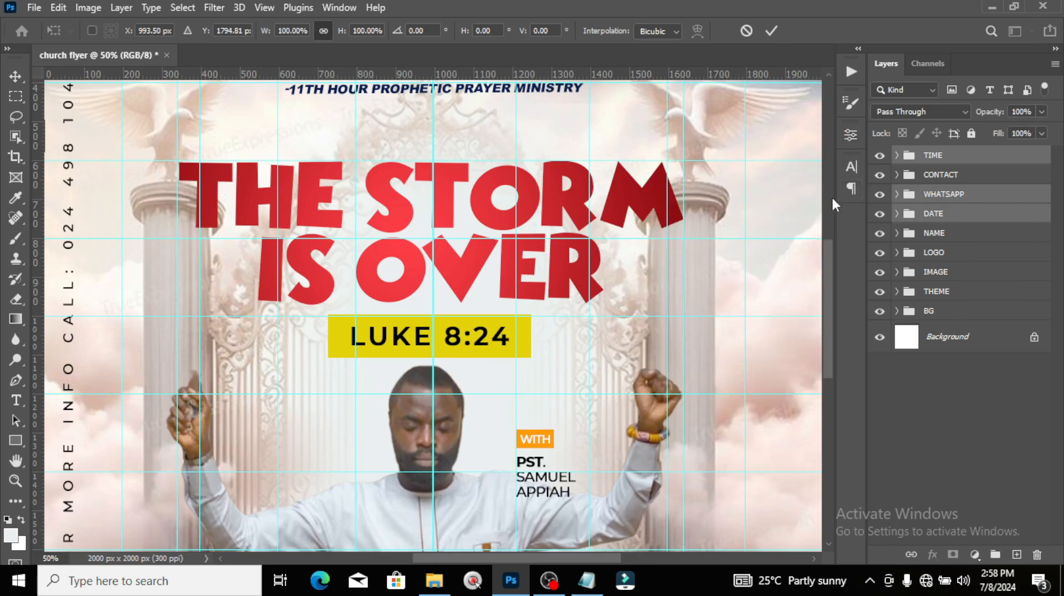
{"action": "scroll", "coordinate": [820, 277], "scroll_direction": "down", "scroll_amount": 3}
{"action": "scroll", "coordinate": [816, 312], "scroll_direction": "down", "scroll_amount": 2}
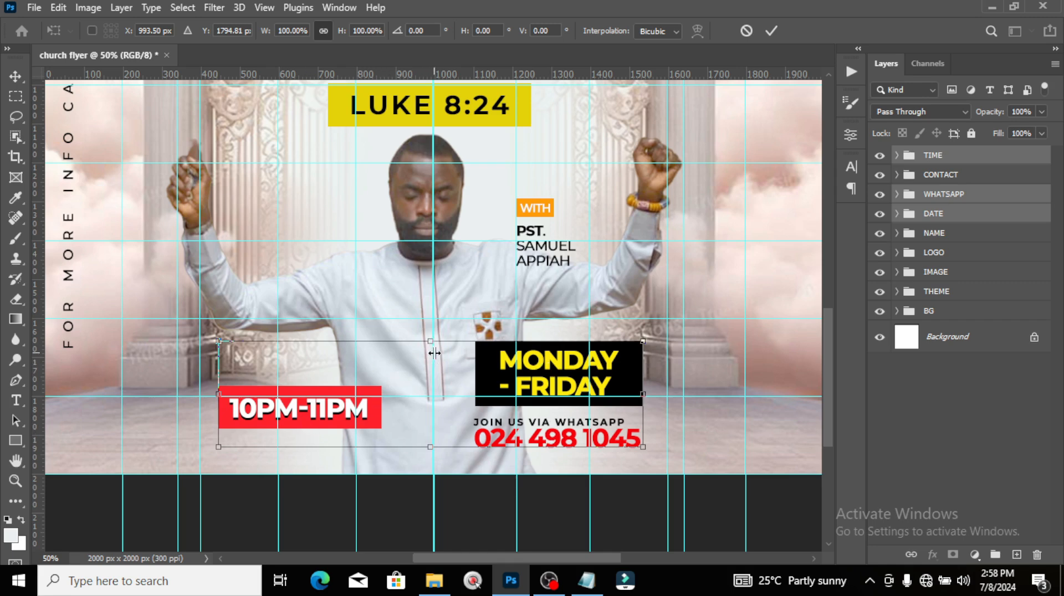
{"action": "key", "text": "Right"}
{"action": "key", "text": "Right"}
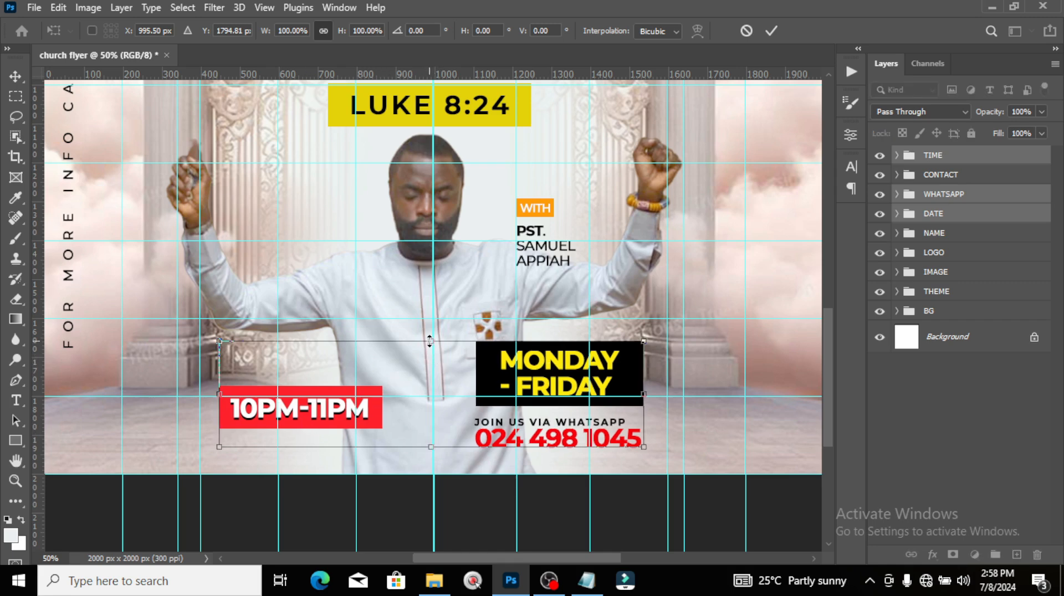
{"action": "key", "text": "Right"}
{"action": "key", "text": "Right"}
{"action": "key", "text": "Right"}
{"action": "key", "text": "Right"}
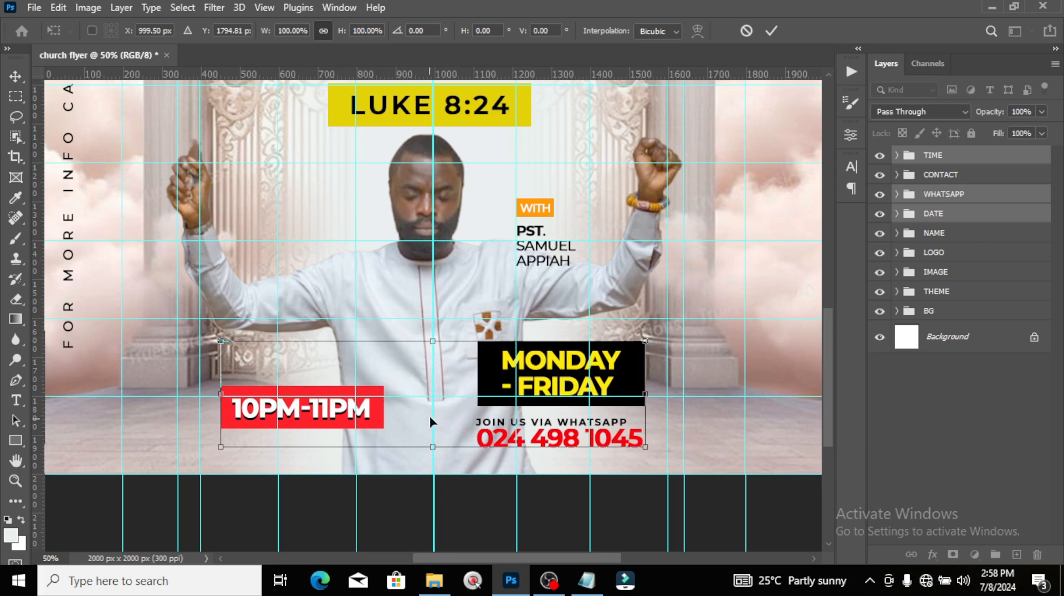
{"action": "key", "text": "Return"}
{"action": "key", "text": "ctrl+0"}
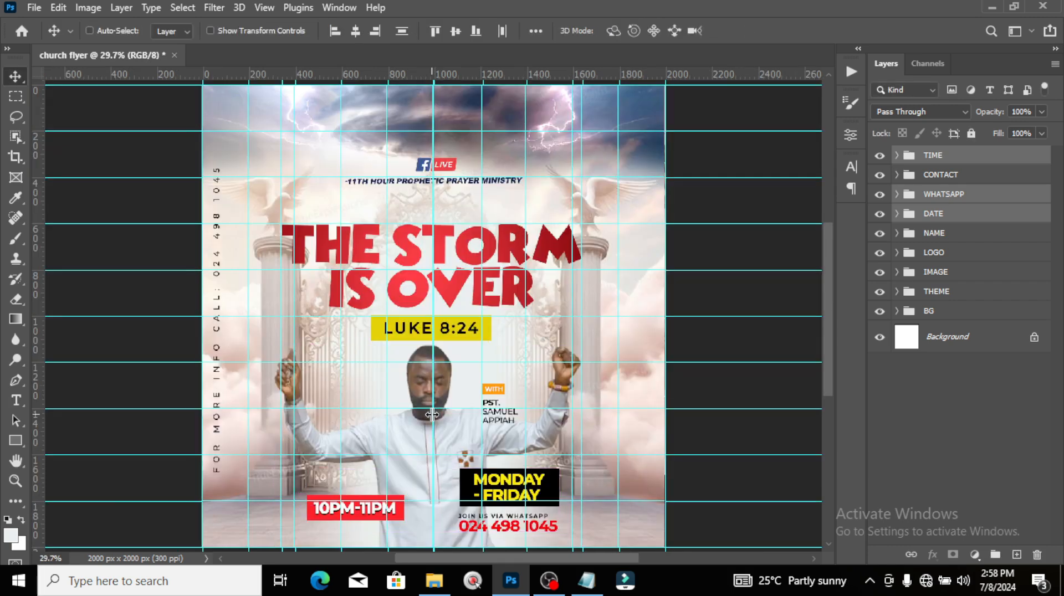
{"action": "key", "text": "ctrl+semicolon"}
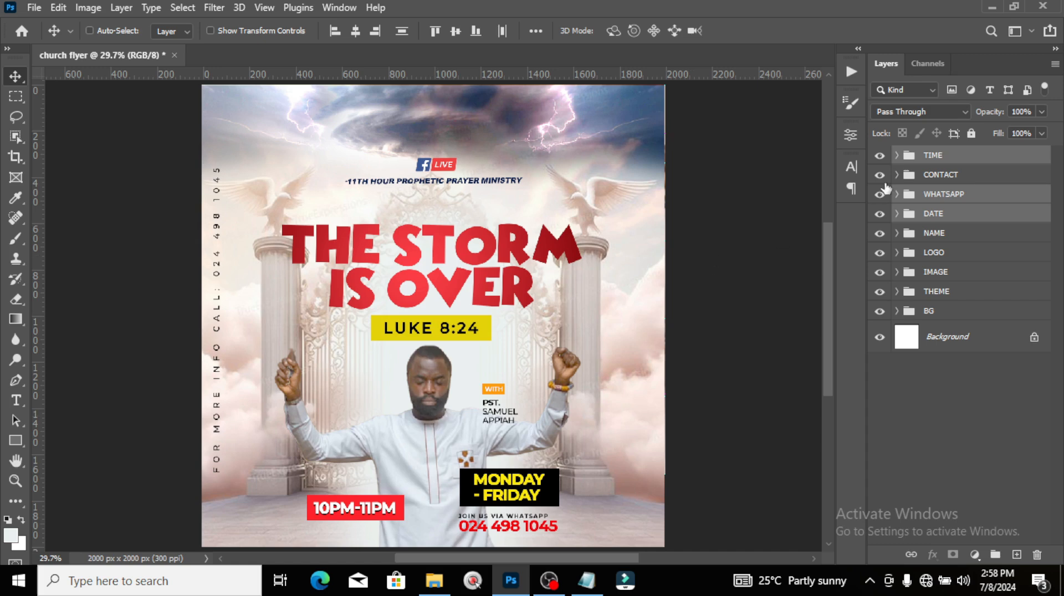
{"action": "left_click", "coordinate": [941, 160]}
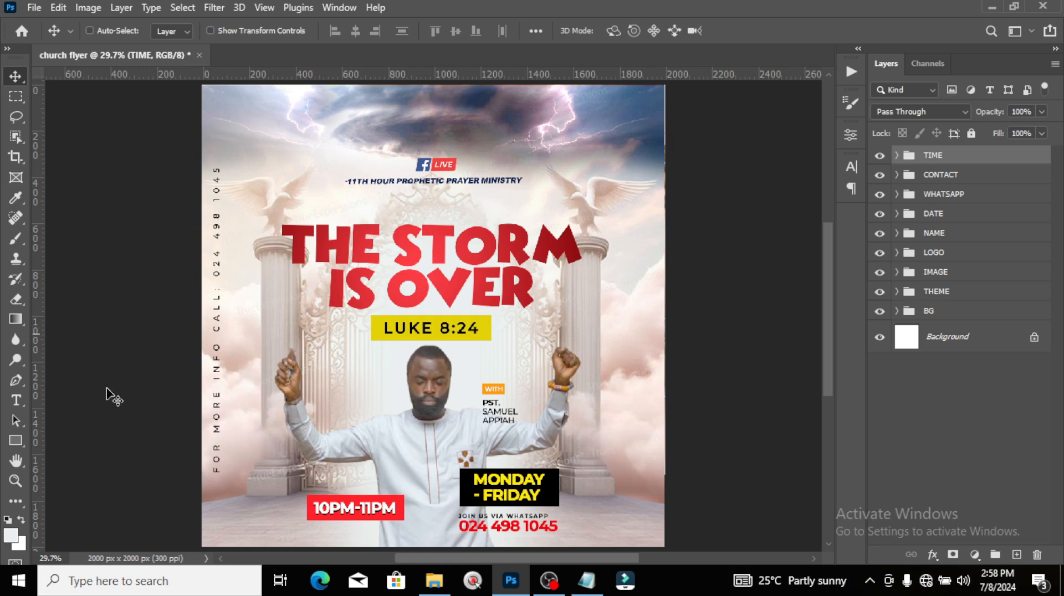
Step: Draw a small white square left of the LUKE 8:24 box and duplicate it into six
{"action": "left_click", "coordinate": [15, 400]}
{"action": "left_click", "coordinate": [16, 441]}
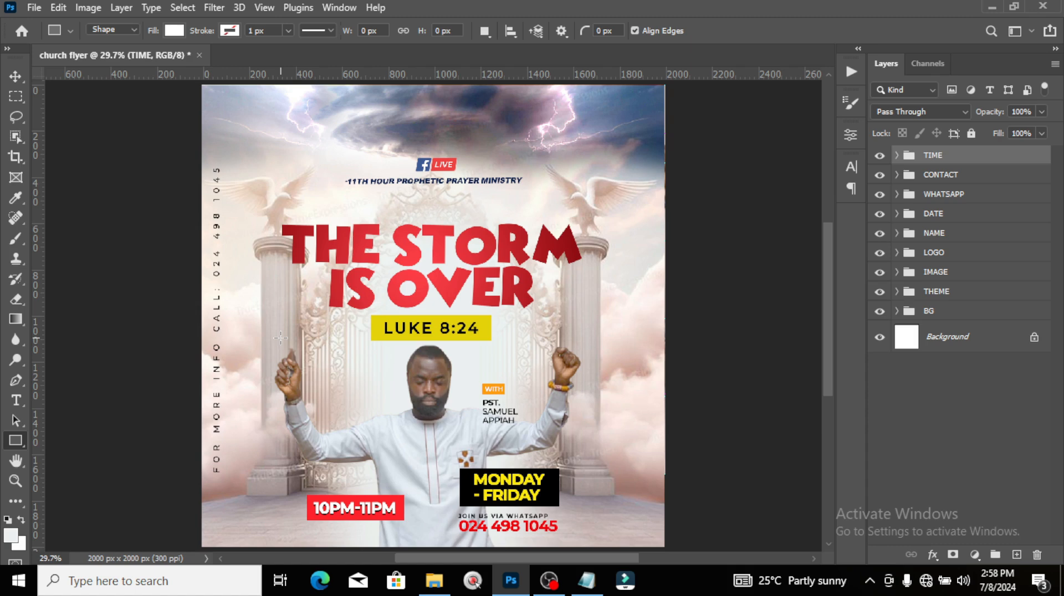
{"action": "left_click_drag", "start_coordinate": [280, 337], "coordinate": [285, 343]}
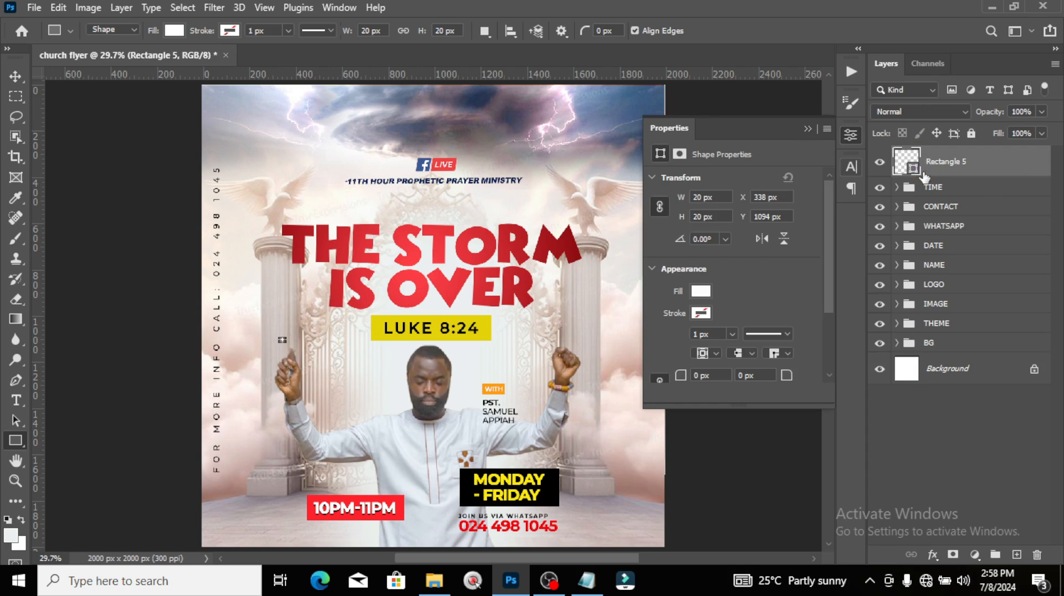
{"action": "key", "text": "ctrl+j"}
{"action": "key", "text": "ctrl+j"}
{"action": "key", "text": "ctrl+j"}
{"action": "key", "text": "ctrl+j"}
{"action": "key", "text": "ctrl+j"}
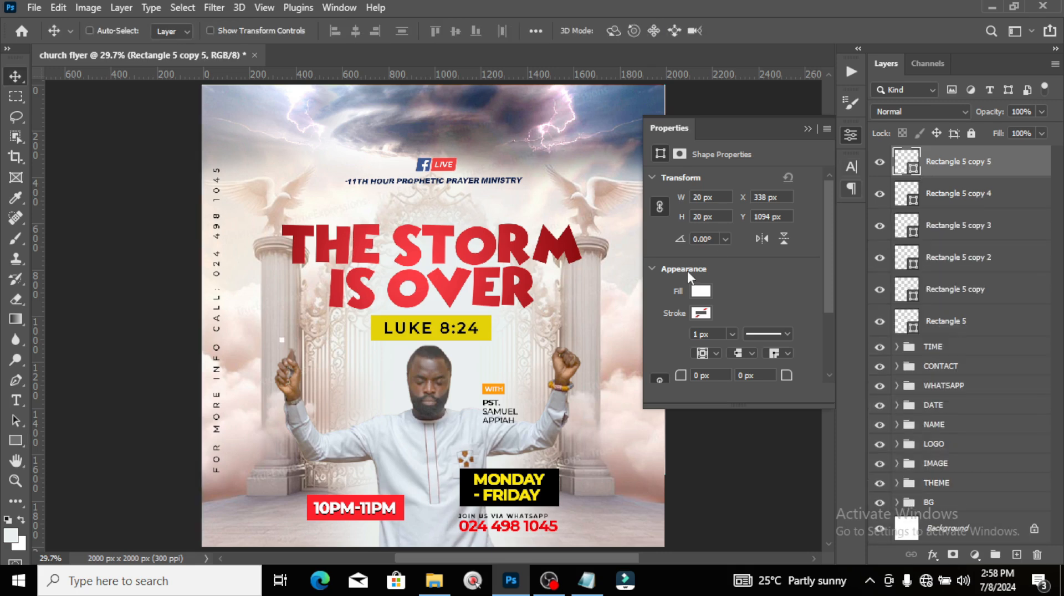
{"action": "key", "text": "v"}
{"action": "left_click_drag", "start_coordinate": [284, 348], "coordinate": [327, 347]}
Step: Shrink the row of six squares into a short dotted line
{"action": "left_click", "coordinate": [930, 323], "text": "shift"}
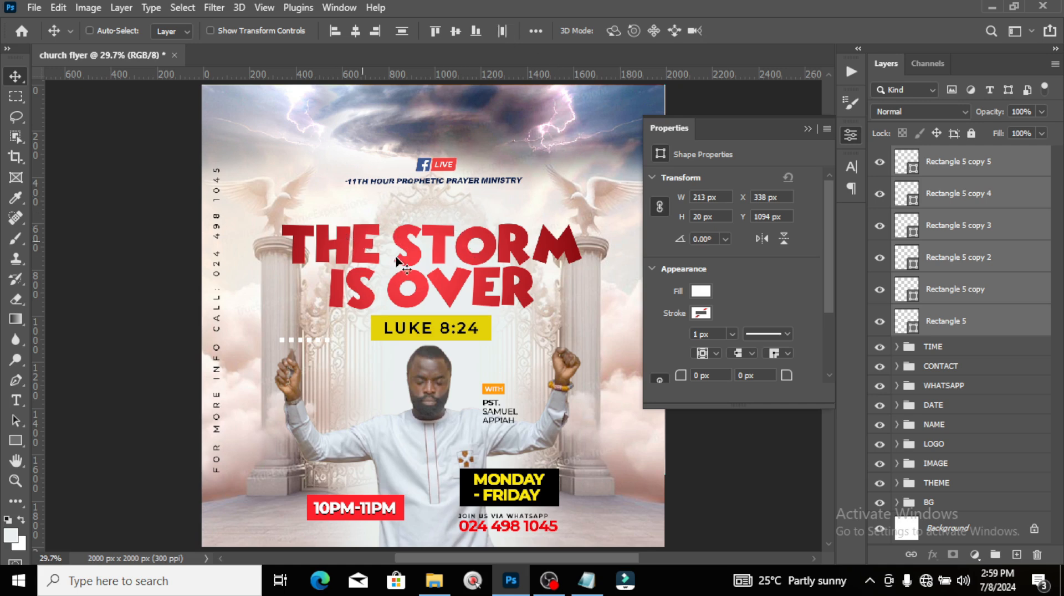
{"action": "key", "text": "ctrl+t"}
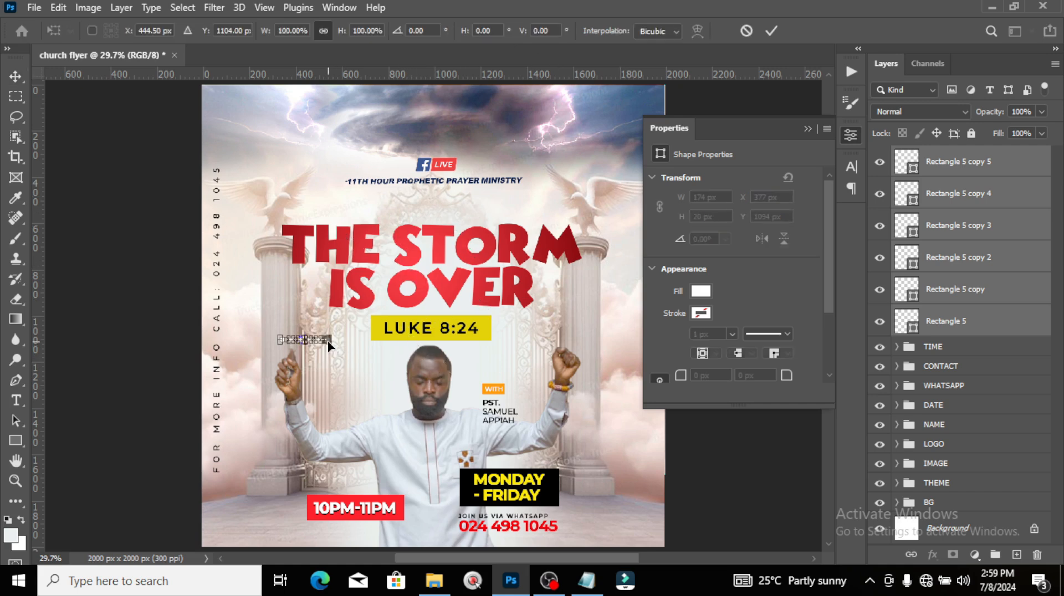
{"action": "left_click_drag", "start_coordinate": [332, 349], "coordinate": [311, 340]}
{"action": "key", "text": "Return"}
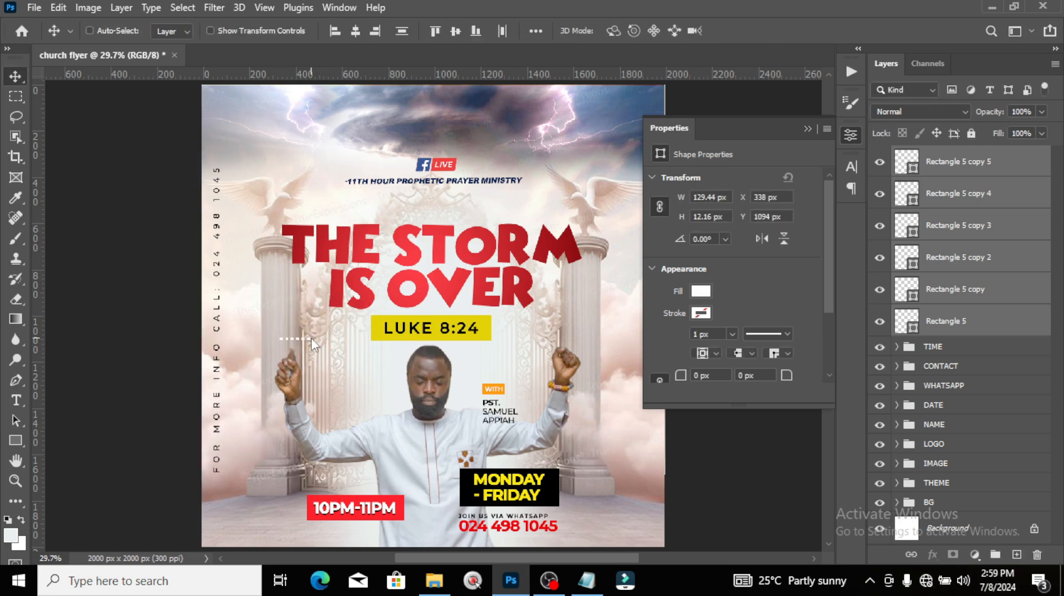
Step: Group the six squares as BOXES and drag the dotted line down onto the pastor's chest
{"action": "key", "text": "ctrl+g"}
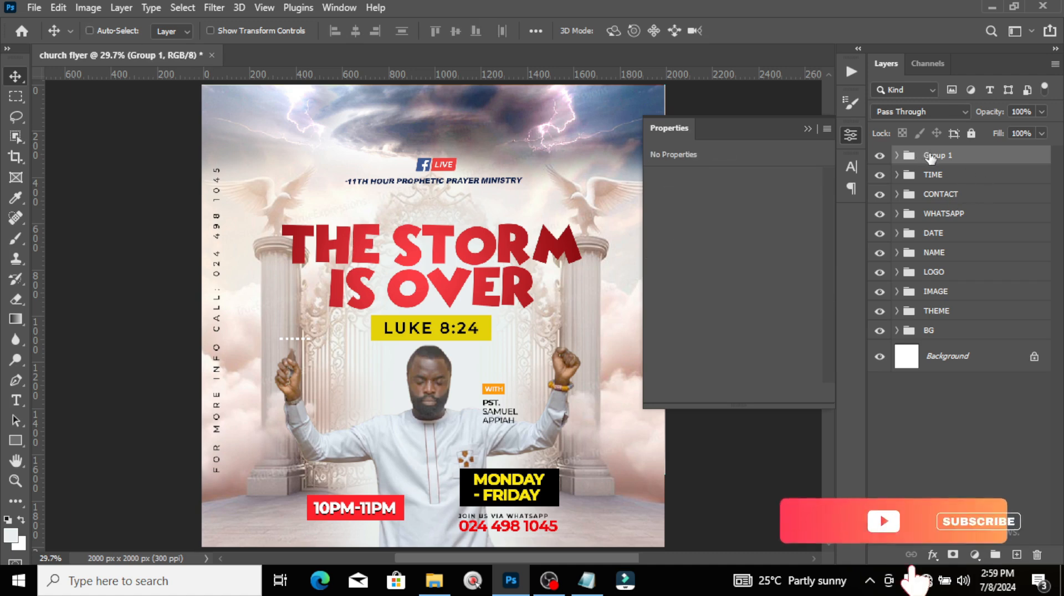
{"action": "double_click", "coordinate": [933, 154]}
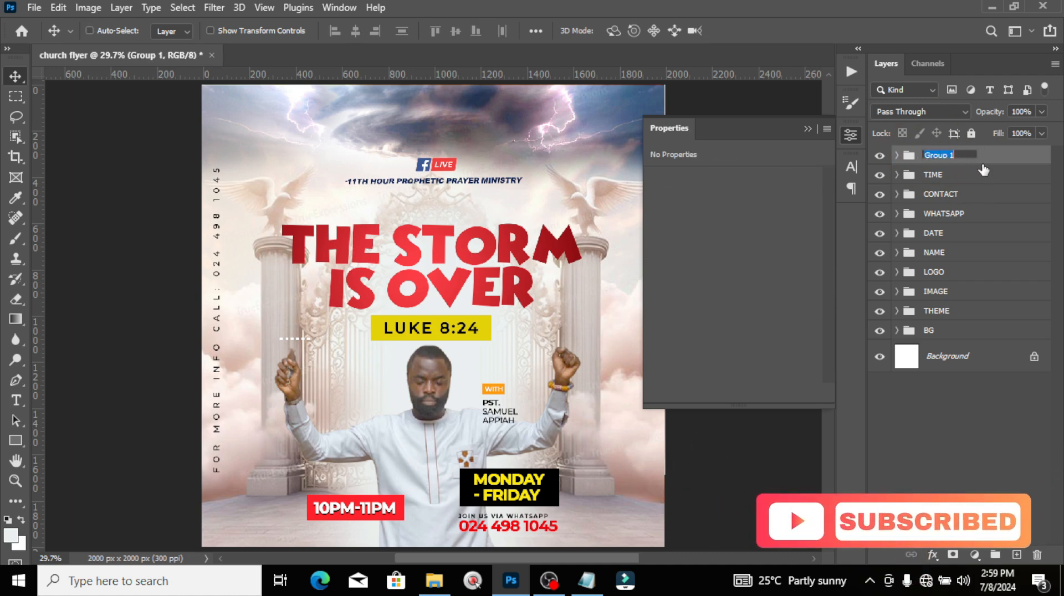
{"action": "type", "text": "BOXES"}
{"action": "key", "text": "Return"}
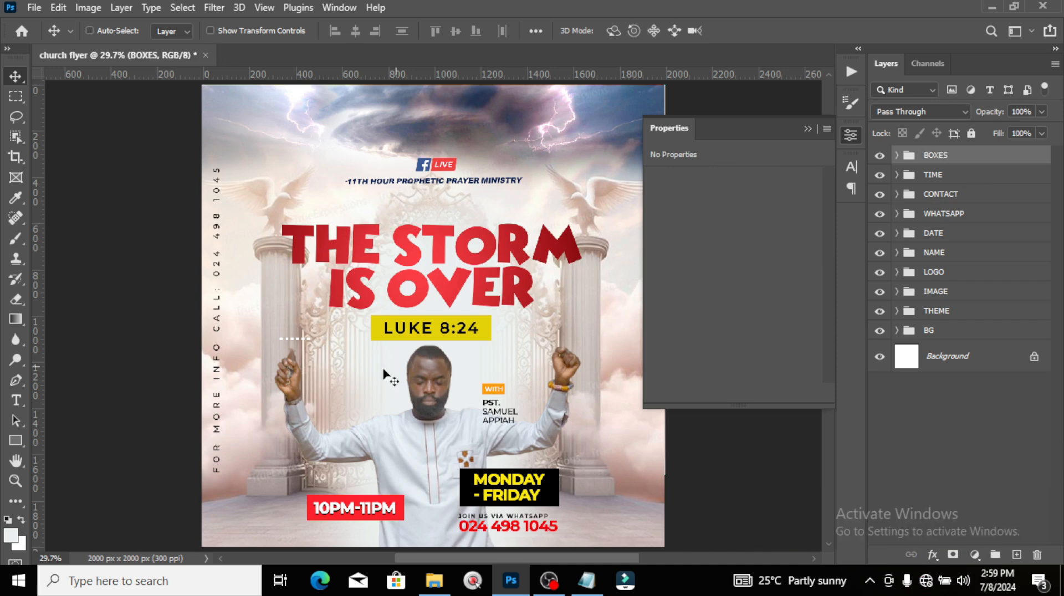
{"action": "left_click_drag", "start_coordinate": [320, 353], "coordinate": [387, 427]}
{"action": "left_click", "coordinate": [897, 156]}
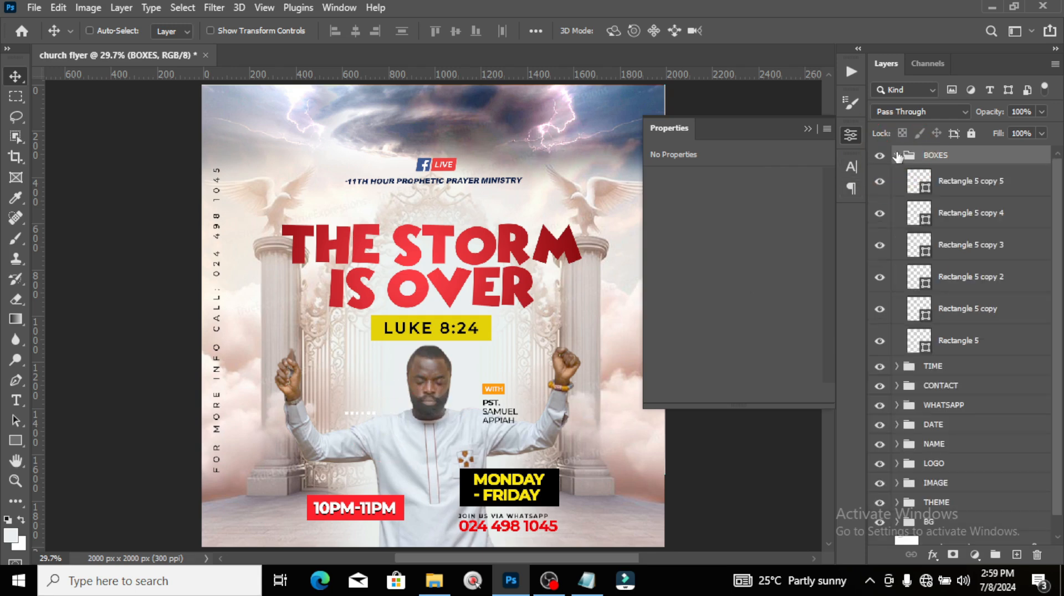
Step: Recolour the first three squares red, yellow and black, sampled from the flyer
{"action": "double_click", "coordinate": [919, 340]}
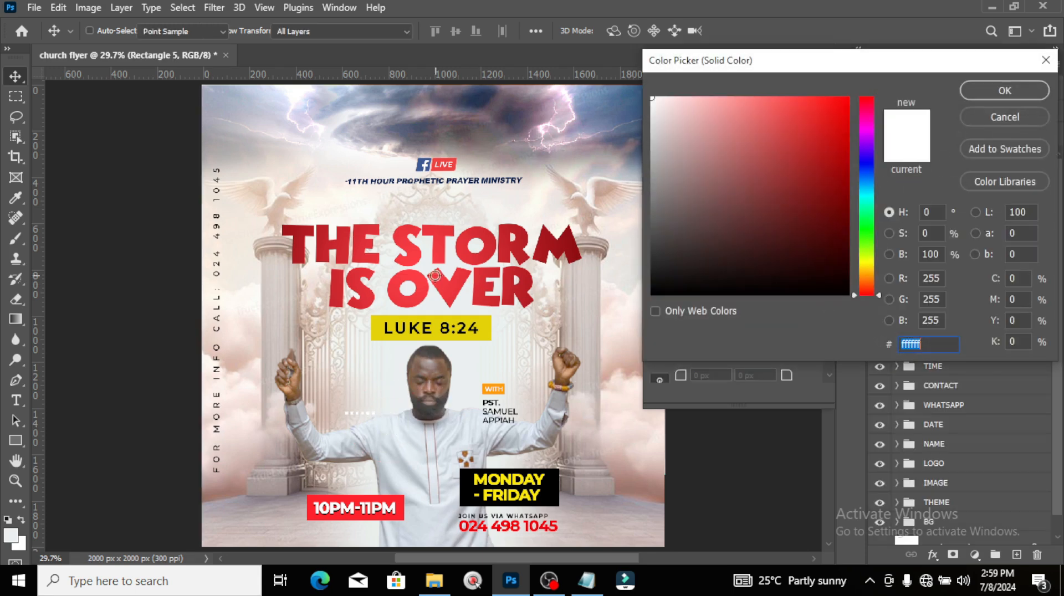
{"action": "left_click", "coordinate": [435, 276]}
{"action": "left_click", "coordinate": [1002, 91]}
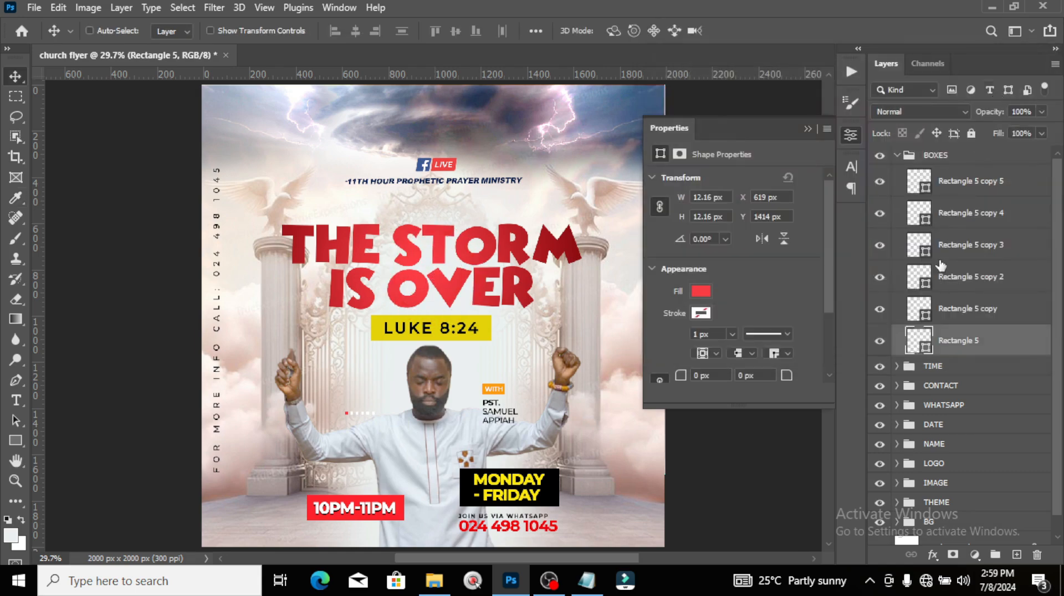
{"action": "double_click", "coordinate": [919, 311]}
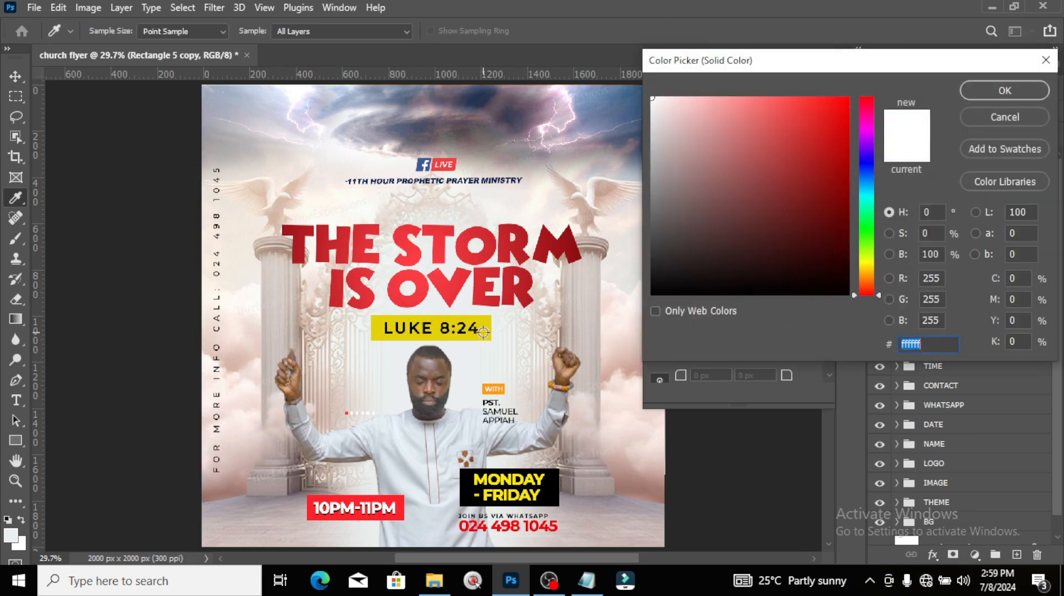
{"action": "left_click", "coordinate": [483, 323]}
{"action": "left_click", "coordinate": [1000, 95]}
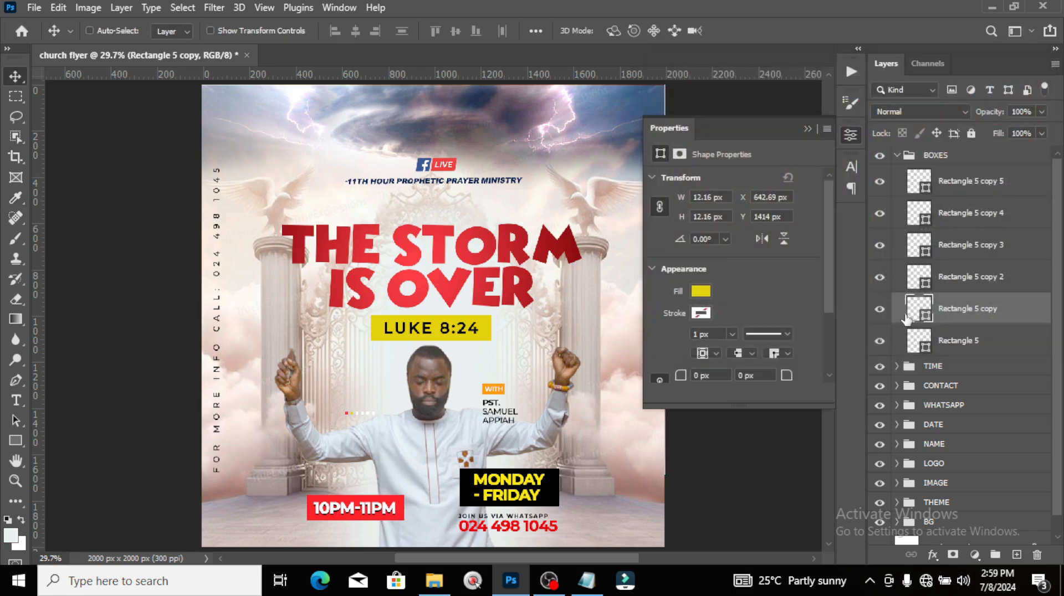
{"action": "double_click", "coordinate": [918, 277]}
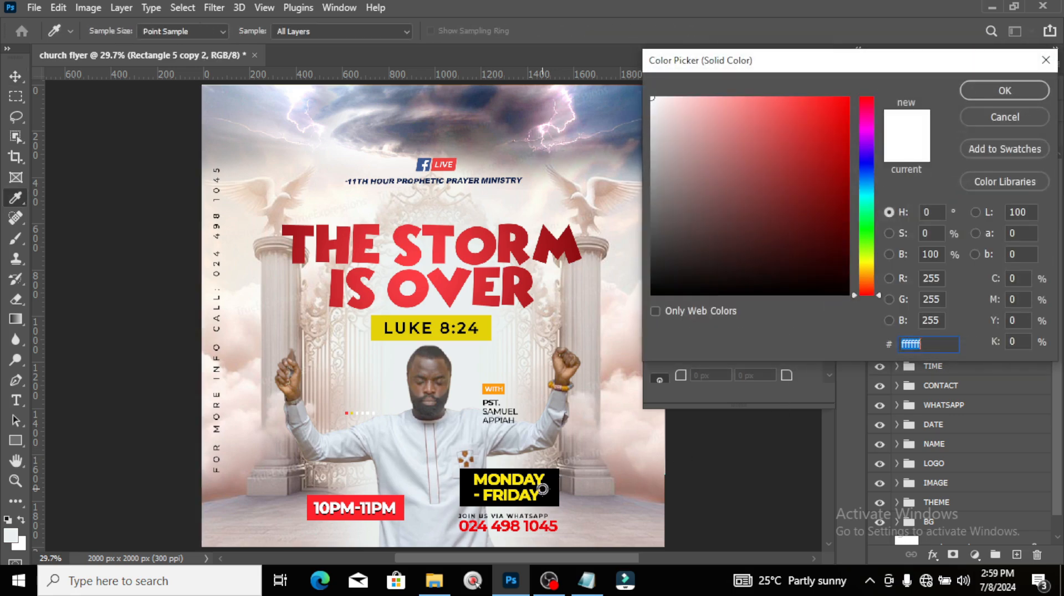
{"action": "left_click", "coordinate": [547, 488]}
{"action": "left_click", "coordinate": [1007, 92]}
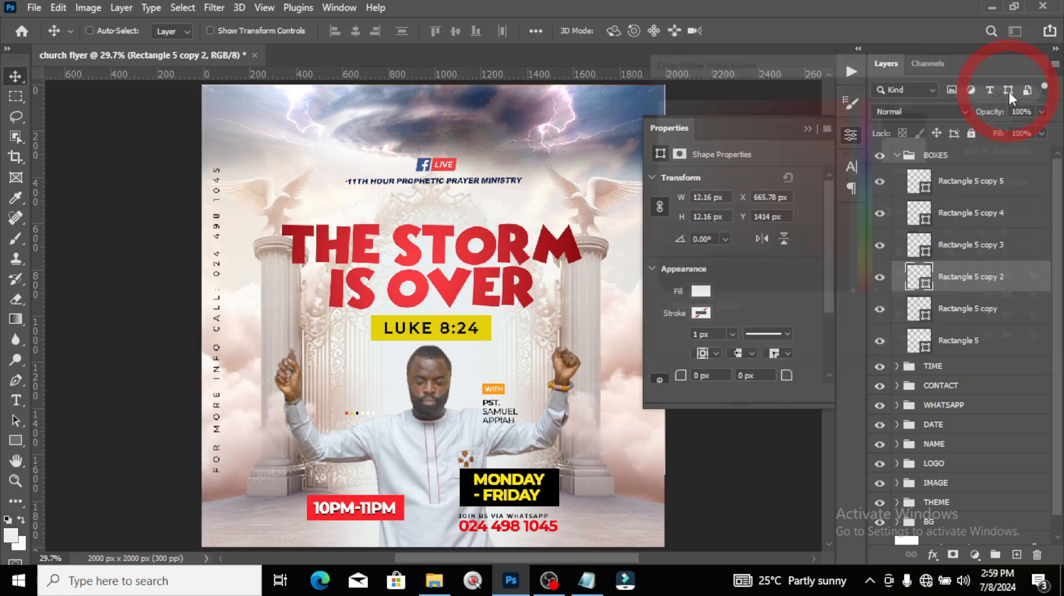
Step: Colour the remaining squares blue, red and bright green (0cff00), then collapse BOXES
{"action": "double_click", "coordinate": [918, 248]}
{"action": "left_click", "coordinate": [421, 162]}
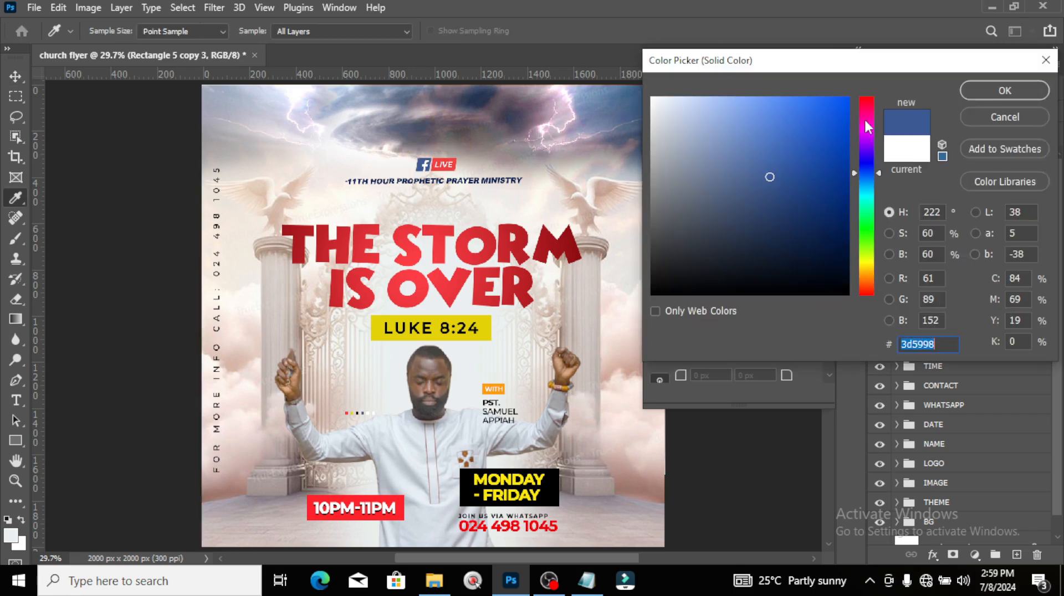
{"action": "left_click", "coordinate": [1000, 94]}
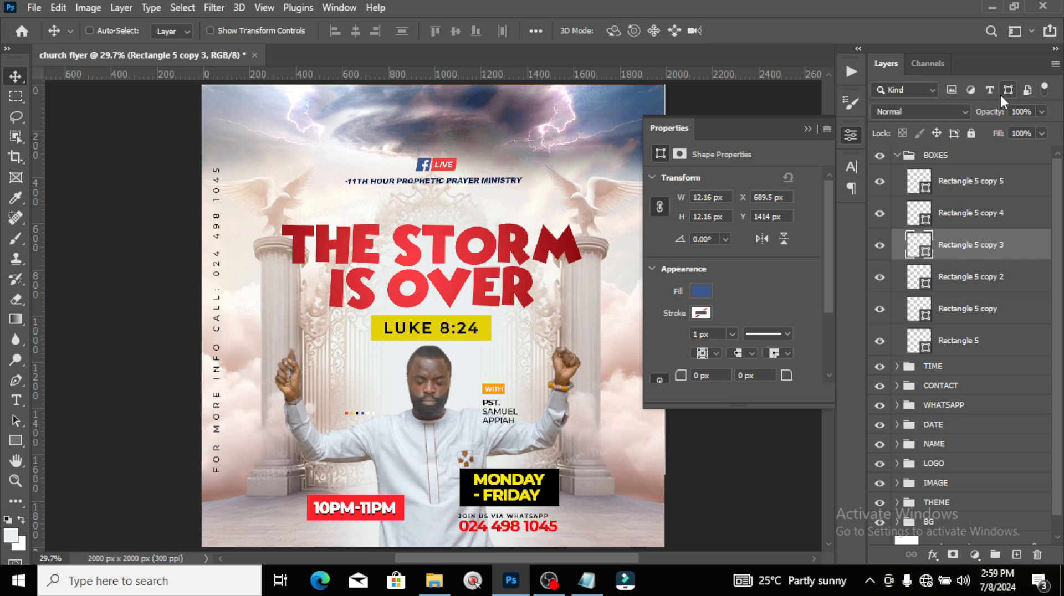
{"action": "double_click", "coordinate": [919, 211]}
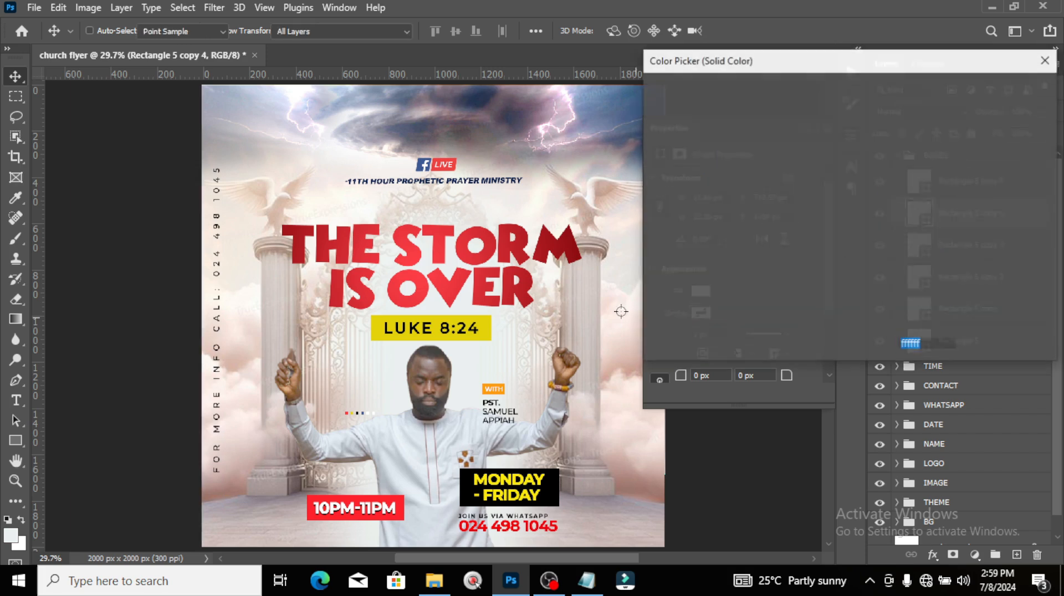
{"action": "left_click", "coordinate": [464, 241]}
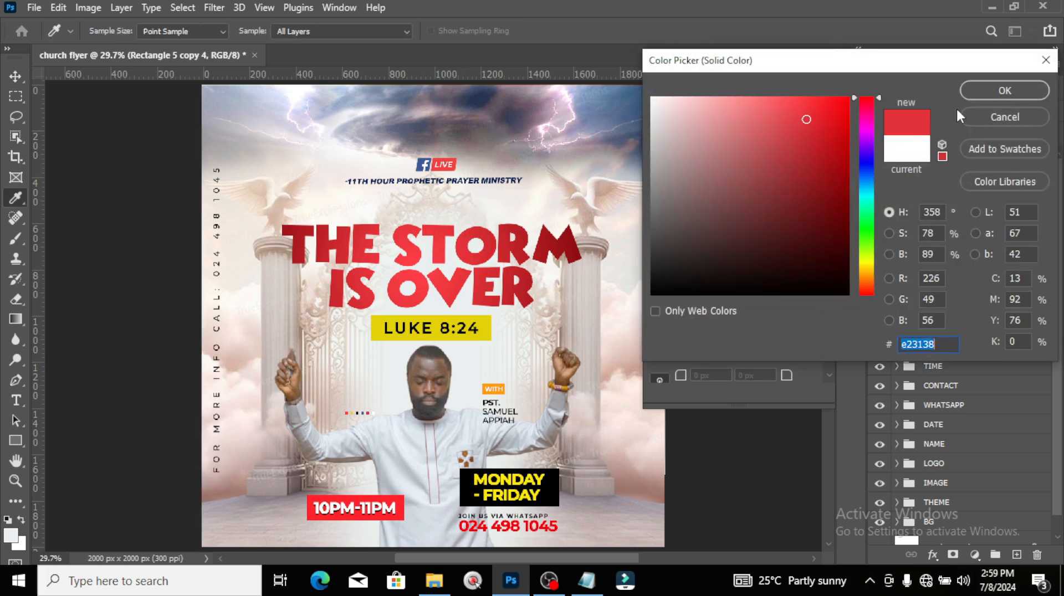
{"action": "left_click", "coordinate": [1003, 91]}
{"action": "double_click", "coordinate": [918, 181]}
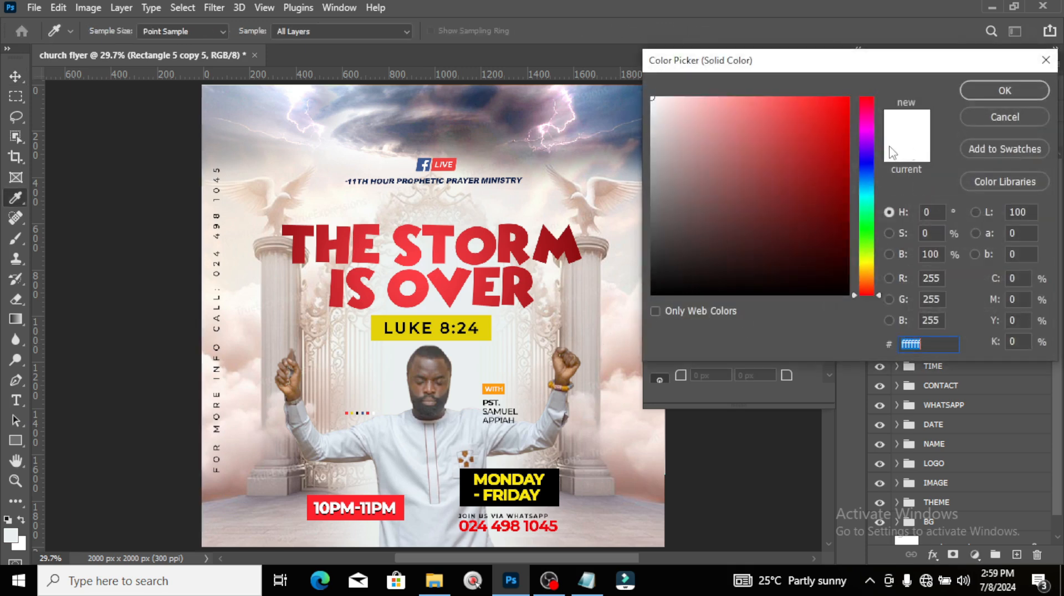
{"action": "left_click", "coordinate": [870, 231]}
{"action": "left_click_drag", "start_coordinate": [846, 126], "coordinate": [866, 72]}
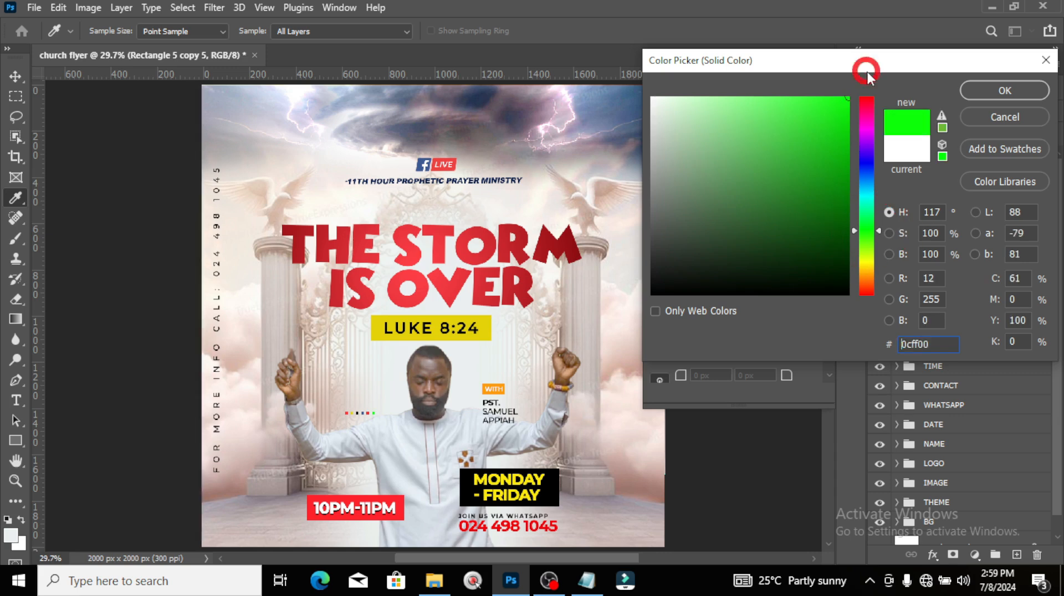
{"action": "left_click", "coordinate": [975, 90]}
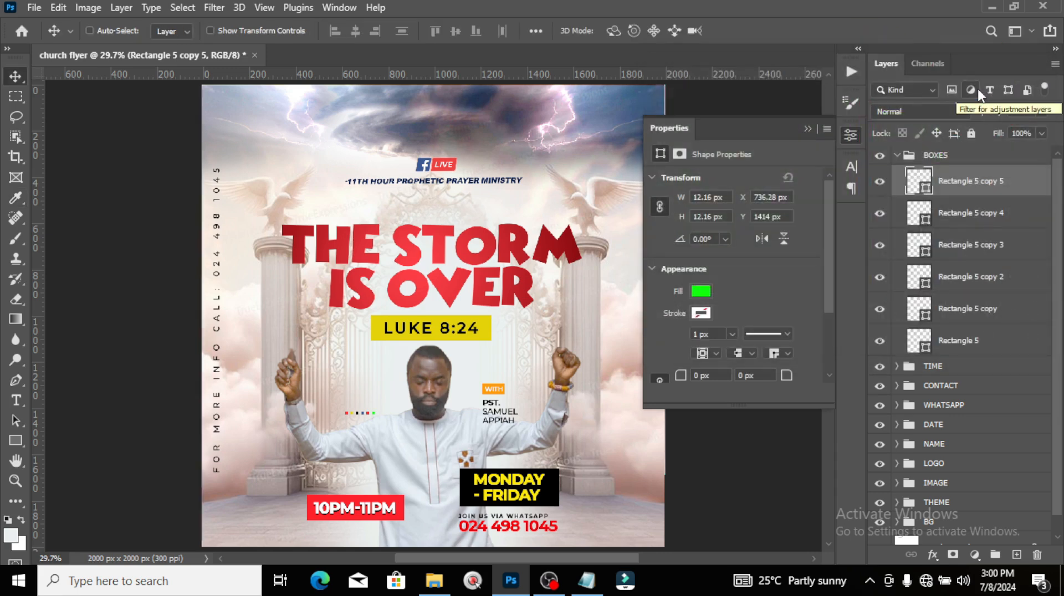
{"action": "left_click", "coordinate": [896, 155]}
{"action": "left_click", "coordinate": [941, 156]}
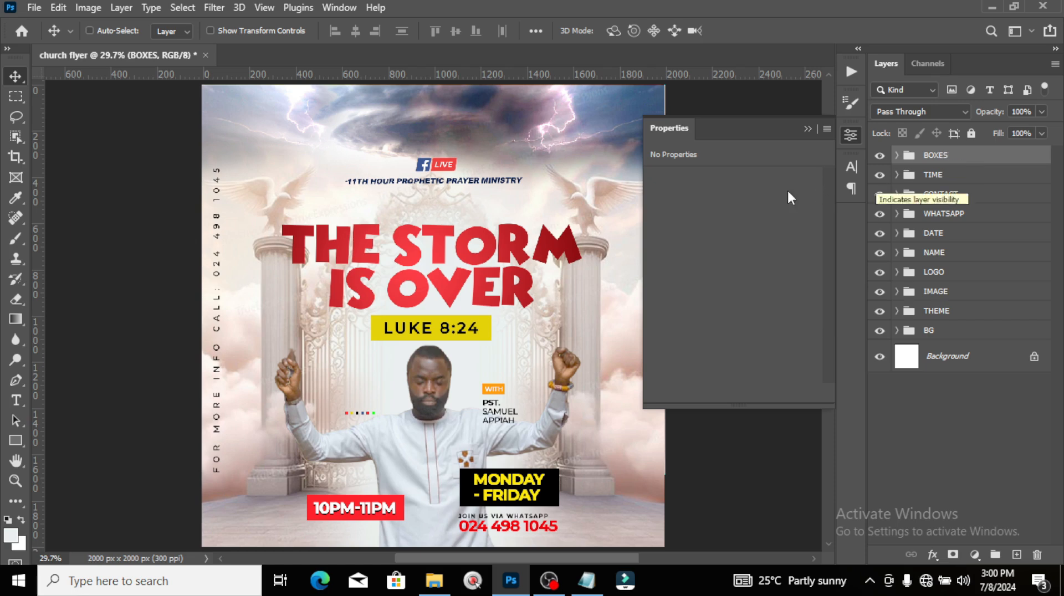
Step: Import the WhatsApp PNG, scale it to about 172 × 179 px, and place it left of the pastor's head
{"action": "left_click", "coordinate": [434, 580]}
{"action": "left_click", "coordinate": [514, 119]}
{"action": "left_click_drag", "start_coordinate": [515, 128], "coordinate": [410, 358]}
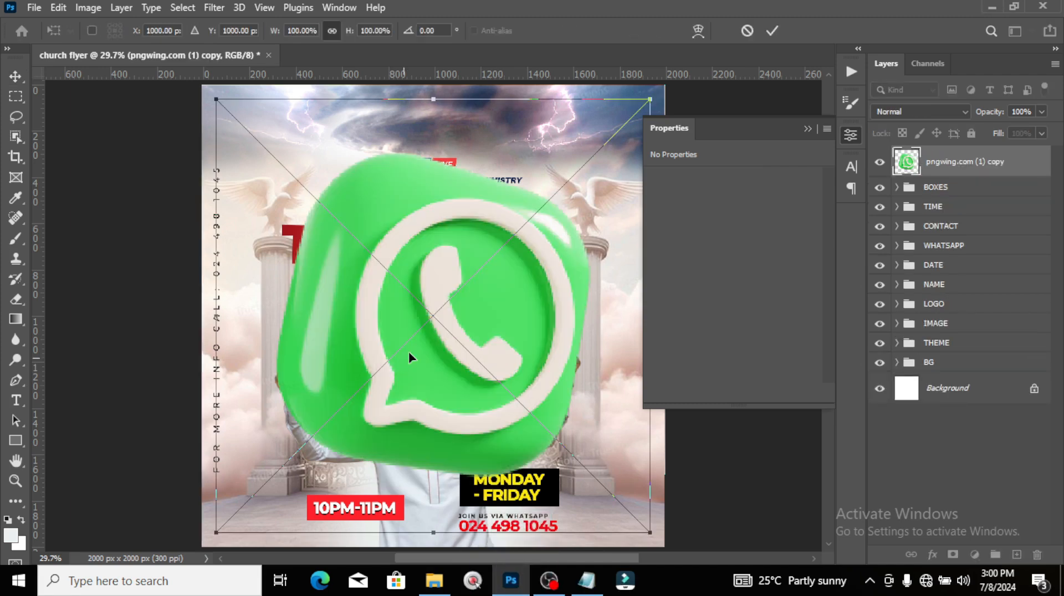
{"action": "left_click_drag", "start_coordinate": [651, 98], "coordinate": [431, 256]}
{"action": "key", "text": "Return"}
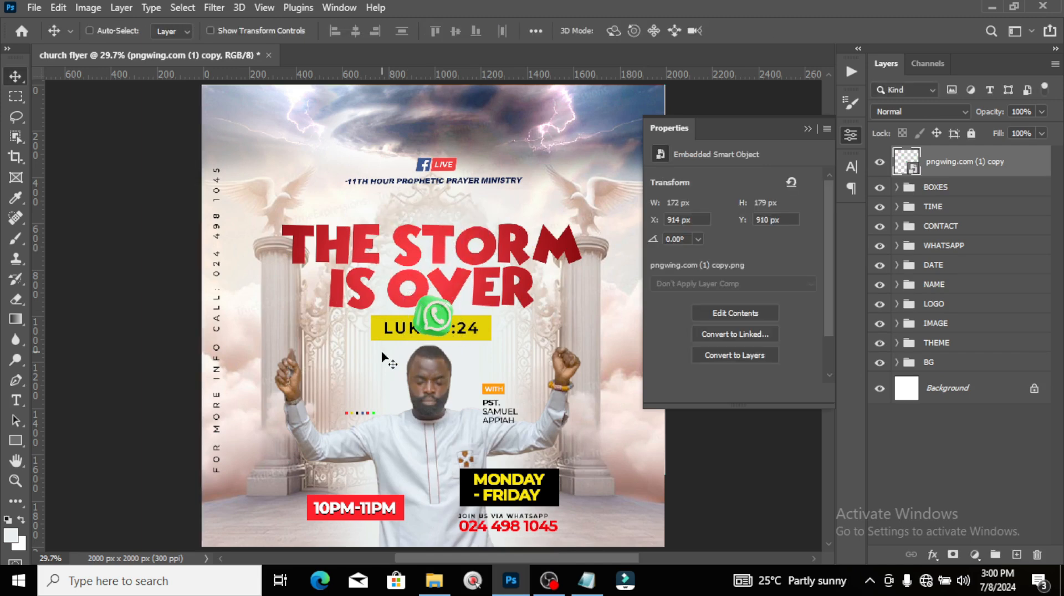
{"action": "left_click_drag", "start_coordinate": [438, 327], "coordinate": [378, 395]}
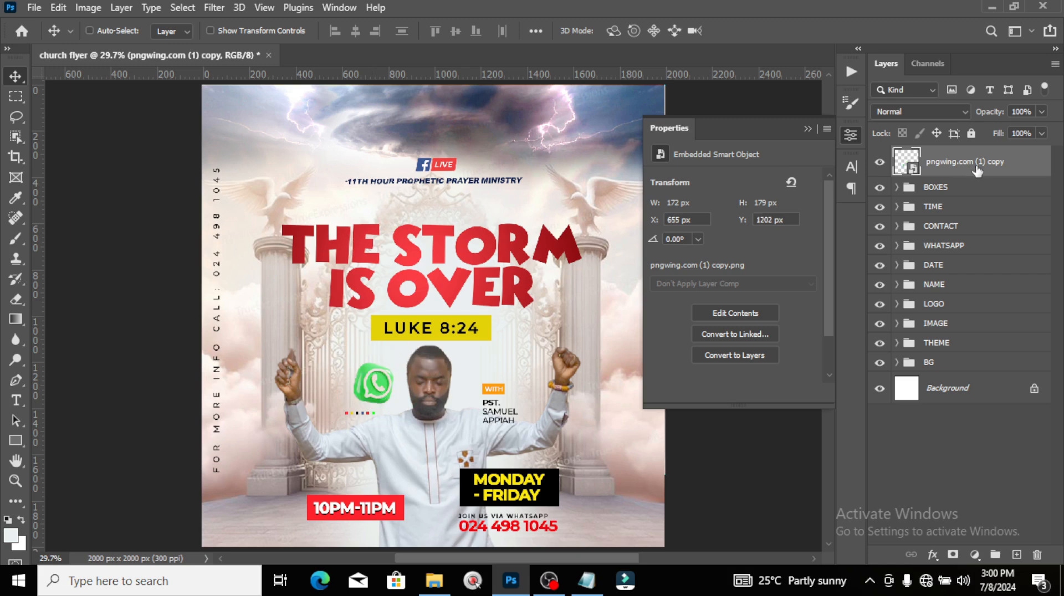
Step: Apply a Motion Blur to the WhatsApp icon with angle 29° and distance 38
{"action": "left_click", "coordinate": [213, 8]}
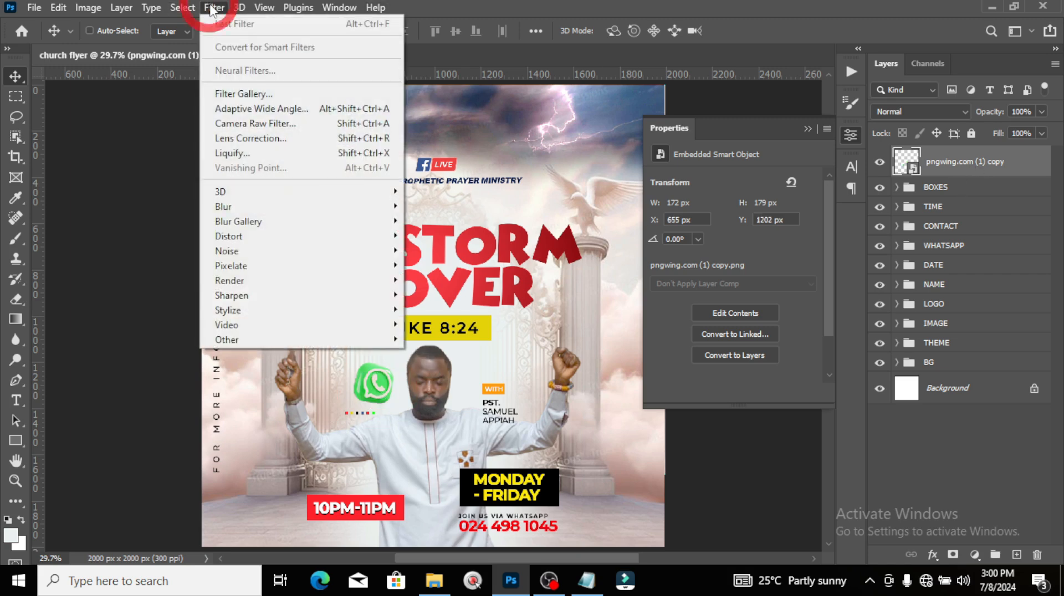
{"action": "mouse_move", "coordinate": [221, 207]}
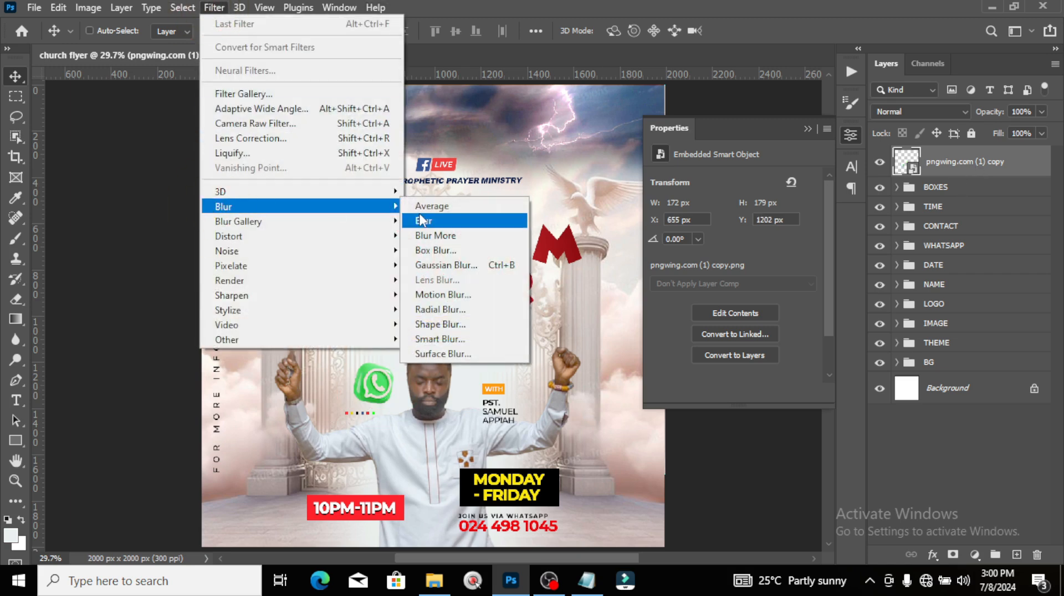
{"action": "left_click", "coordinate": [436, 295]}
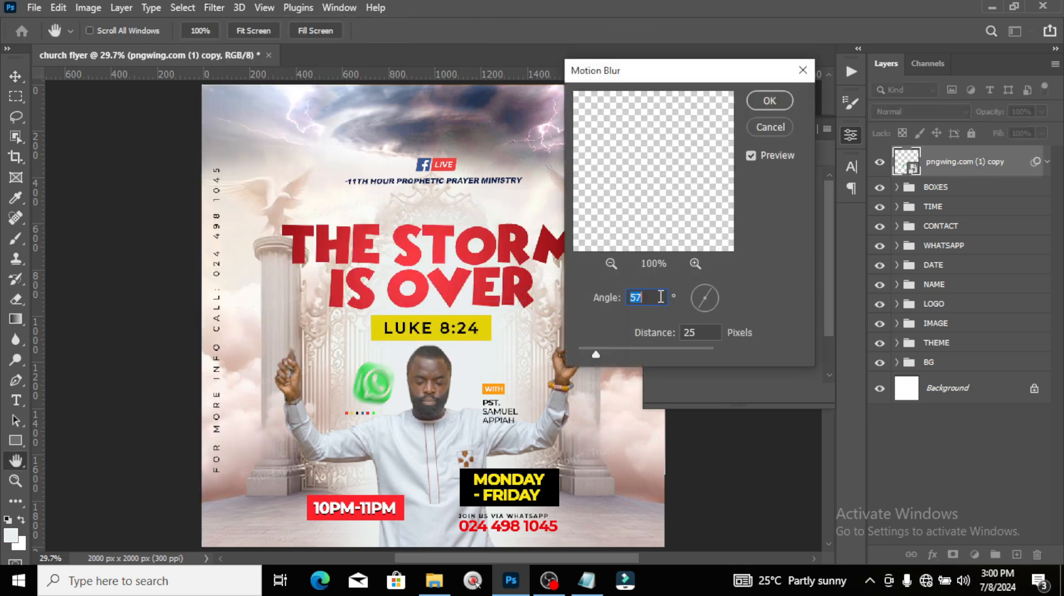
{"action": "type", "text": "29"}
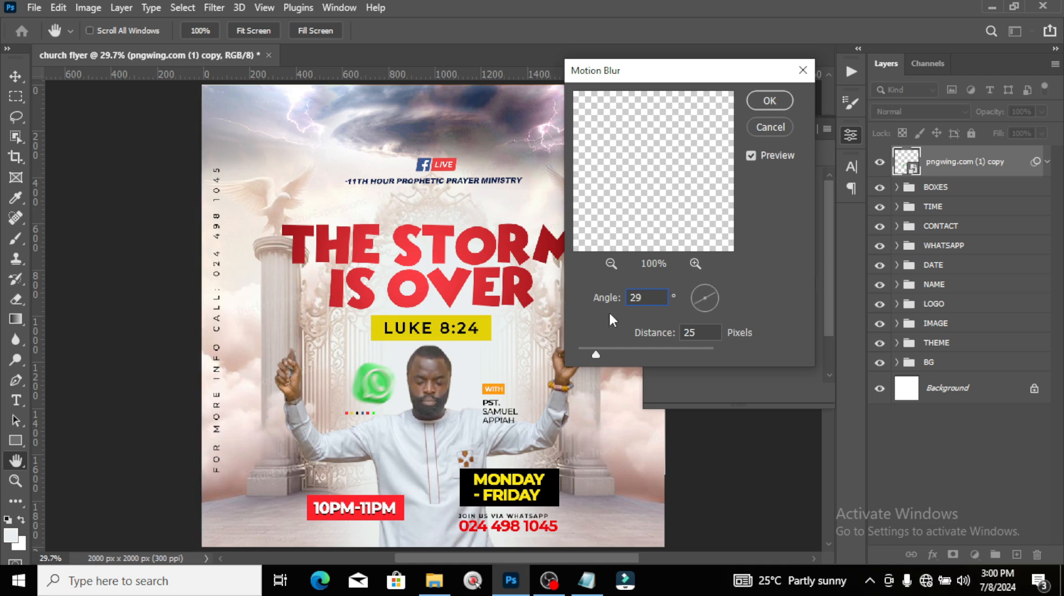
{"action": "double_click", "coordinate": [694, 331]}
{"action": "type", "text": "3"}
{"action": "type", "text": "0"}
{"action": "left_click", "coordinate": [770, 101]}
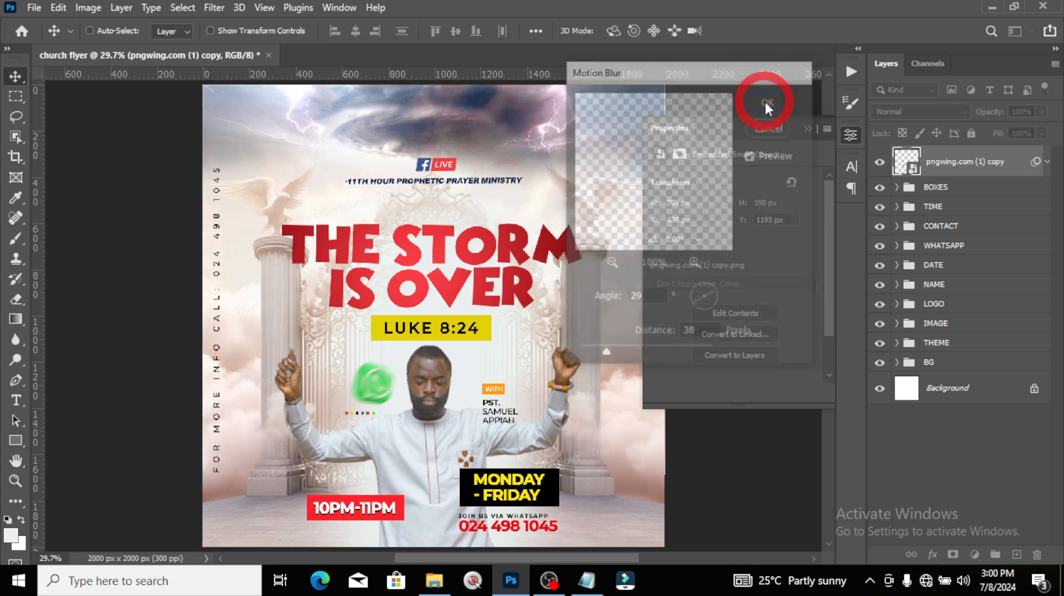
Step: Collapse the filter list and Properties panel, then drag the Facebook image from File Explorer into the flyer
{"action": "left_click", "coordinate": [1047, 162]}
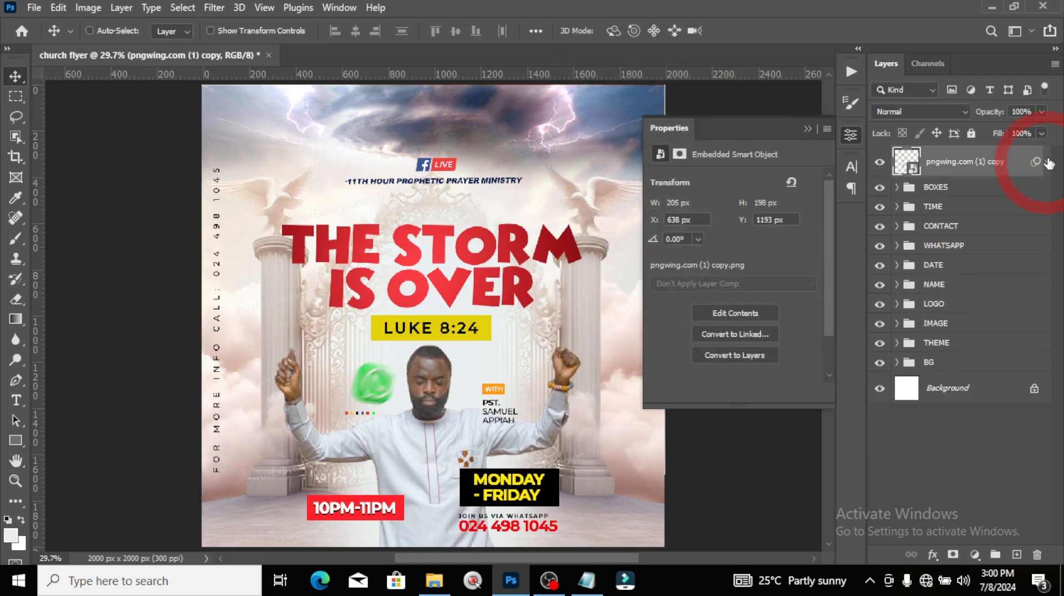
{"action": "left_click", "coordinate": [807, 129]}
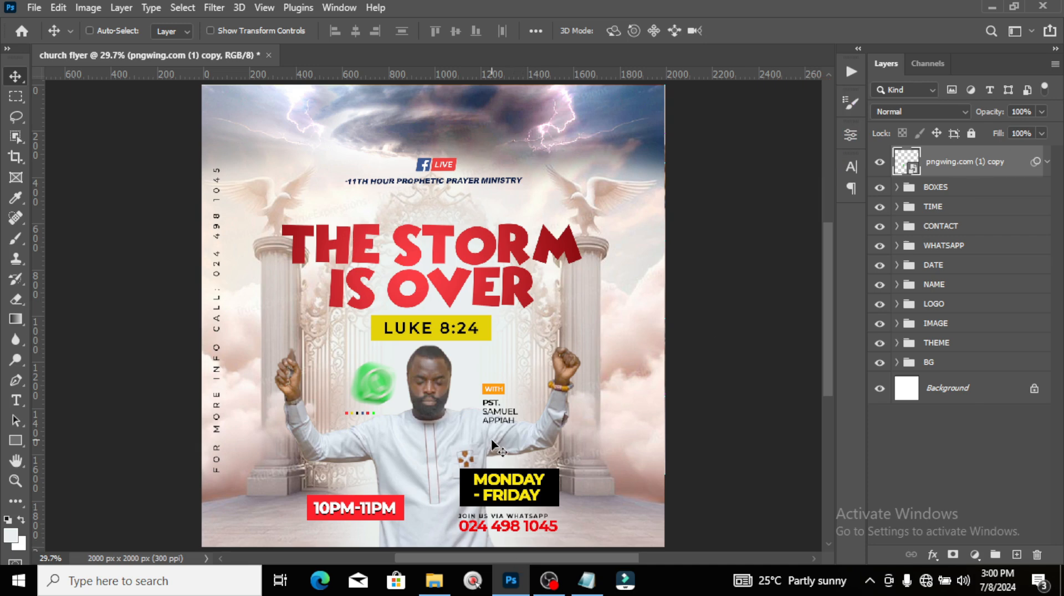
{"action": "left_click", "coordinate": [434, 580]}
{"action": "left_click_drag", "start_coordinate": [589, 136], "coordinate": [416, 367]}
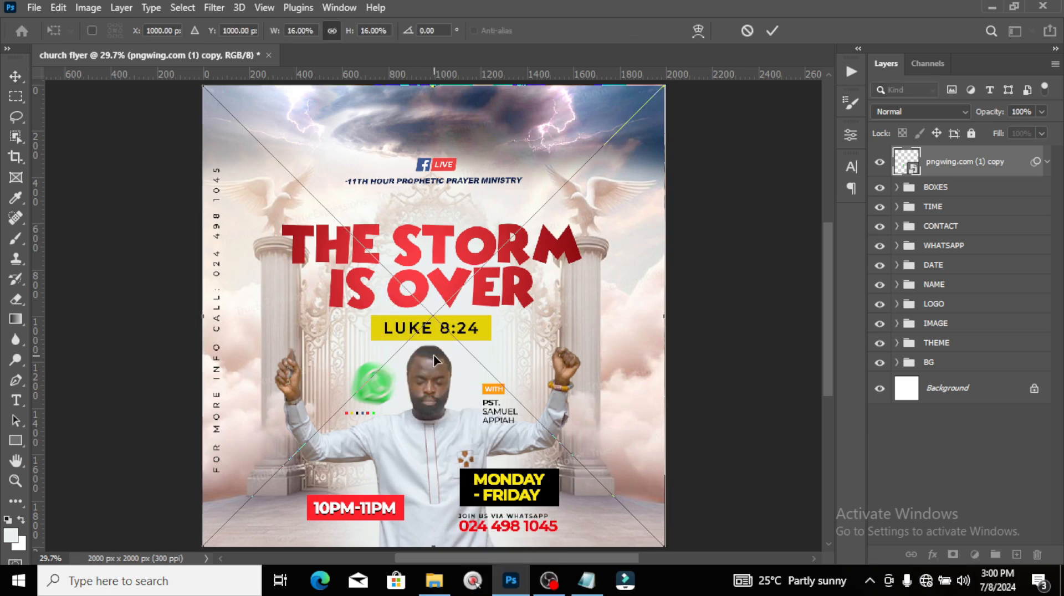
Step: Scale the Facebook icon down and place it at the flyer's bottom-right corner
{"action": "left_click_drag", "start_coordinate": [663, 88], "coordinate": [479, 244]}
{"action": "left_click_drag", "start_coordinate": [448, 312], "coordinate": [616, 519]}
{"action": "key", "text": "Return"}
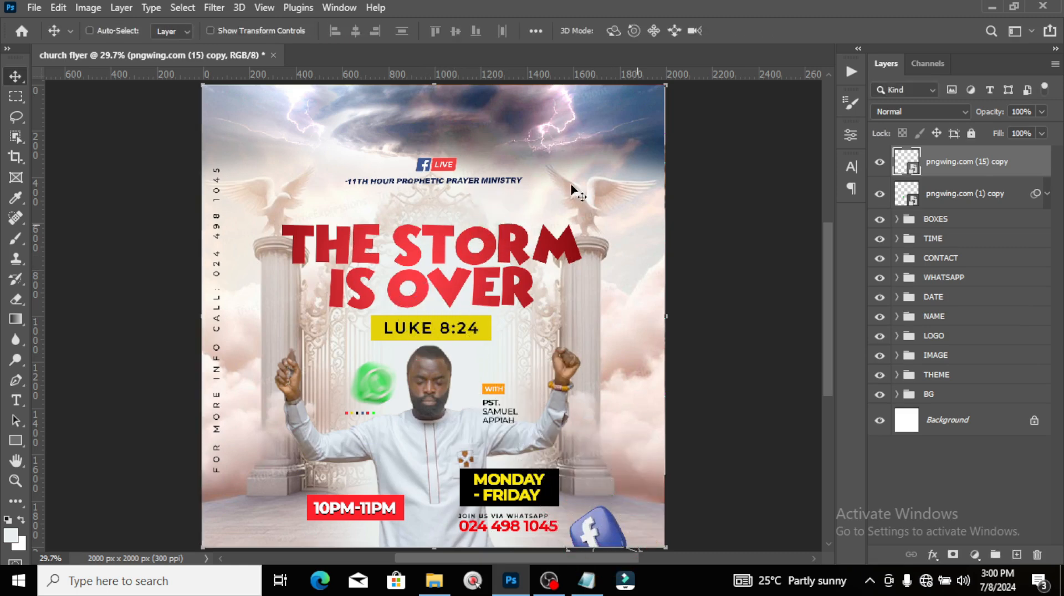
Step: Motion-blur the Facebook icon at 29° with a distance of 54
{"action": "left_click", "coordinate": [214, 8]}
{"action": "mouse_move", "coordinate": [241, 211]}
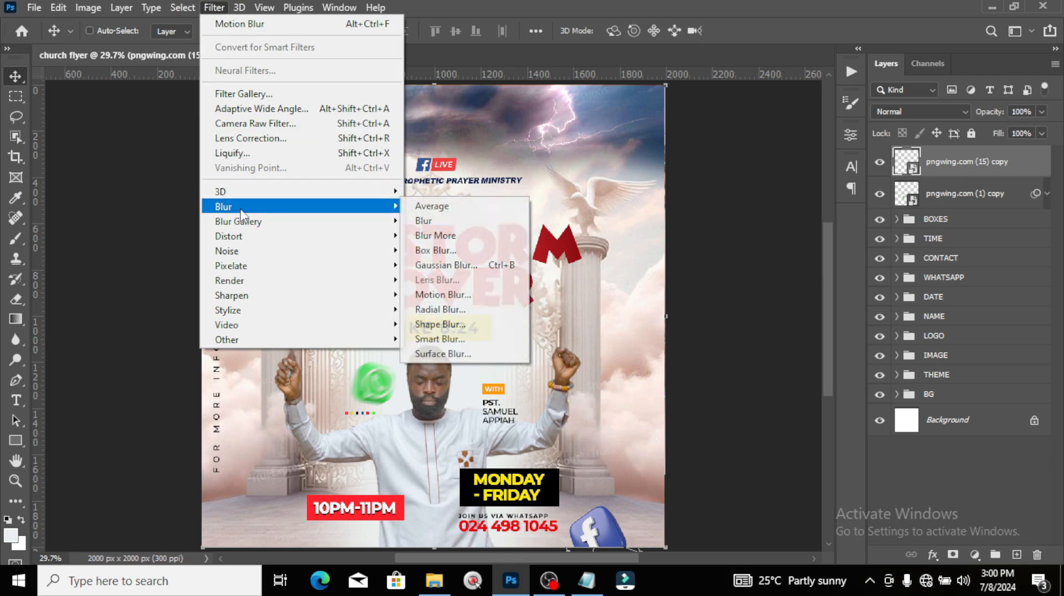
{"action": "left_click", "coordinate": [425, 298]}
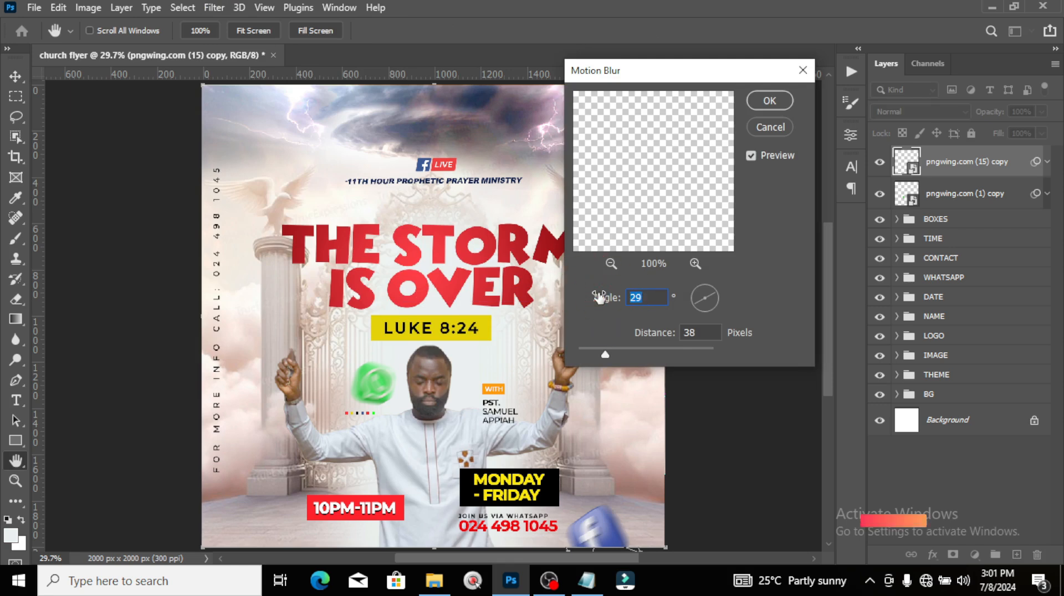
{"action": "key", "text": "Tab"}
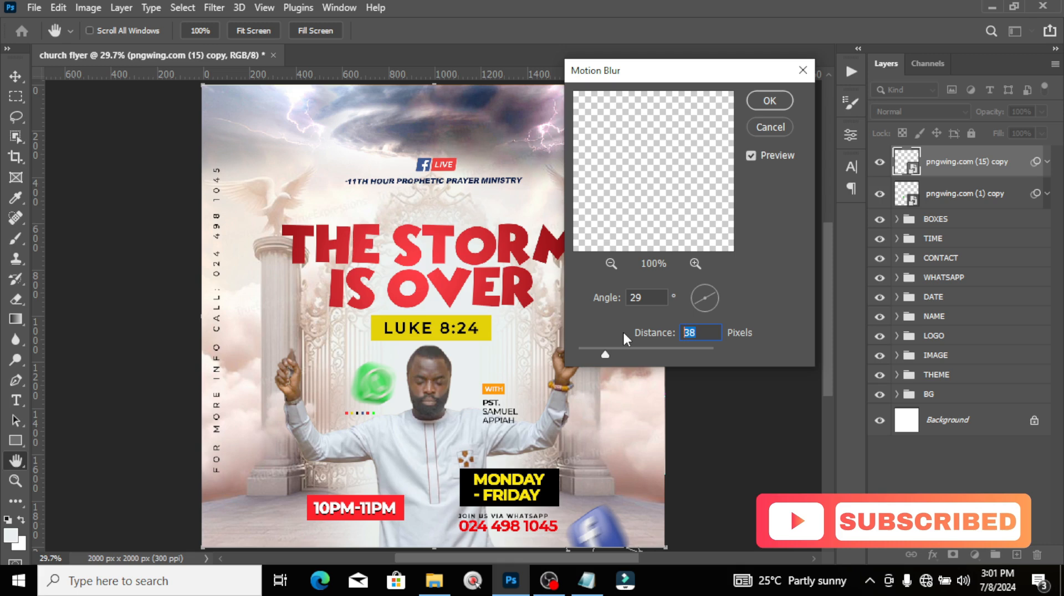
{"action": "type", "text": "54"}
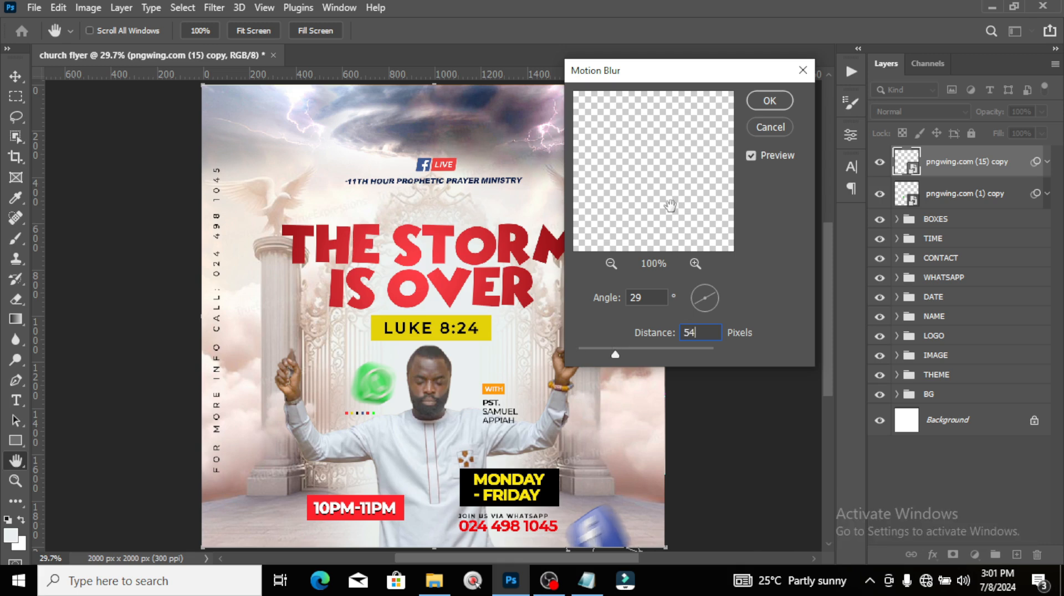
{"action": "left_click", "coordinate": [762, 95]}
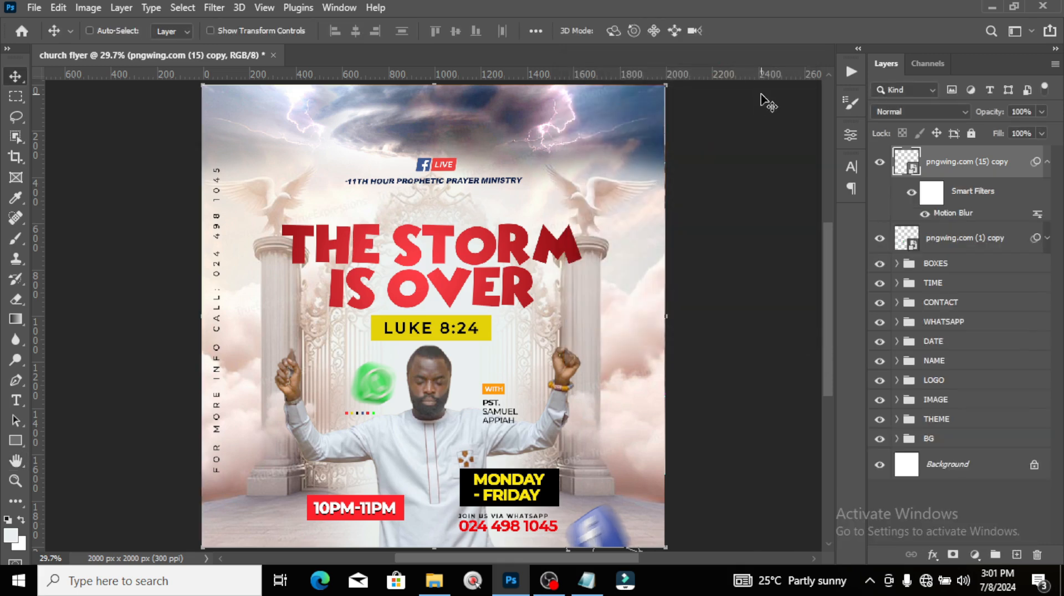
Step: Nudge the WhatsApp icon left and move the row of small coloured squares lower
{"action": "left_click", "coordinate": [1043, 161]}
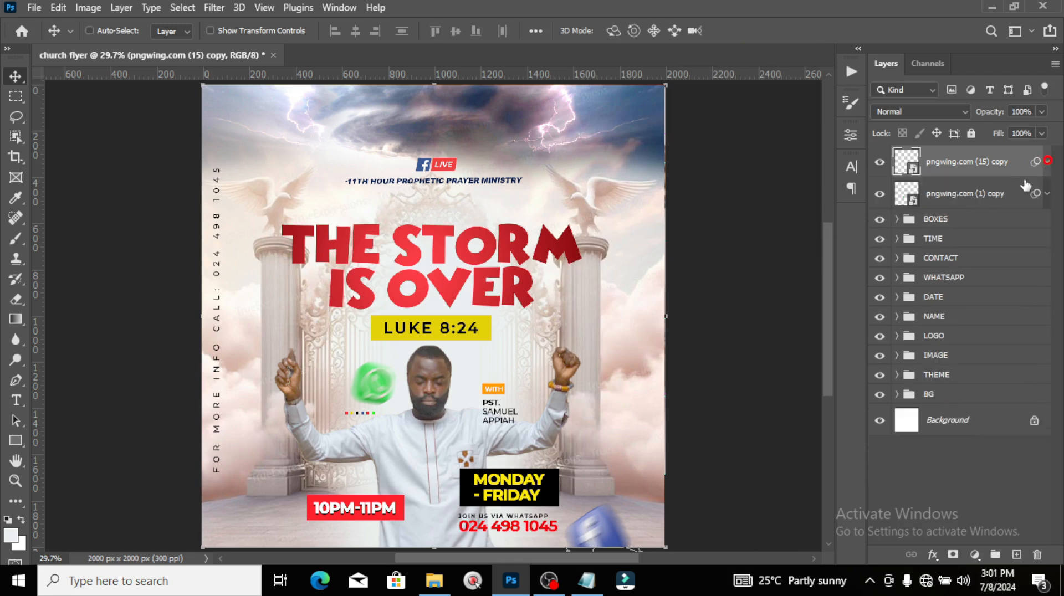
{"action": "left_click", "coordinate": [949, 194]}
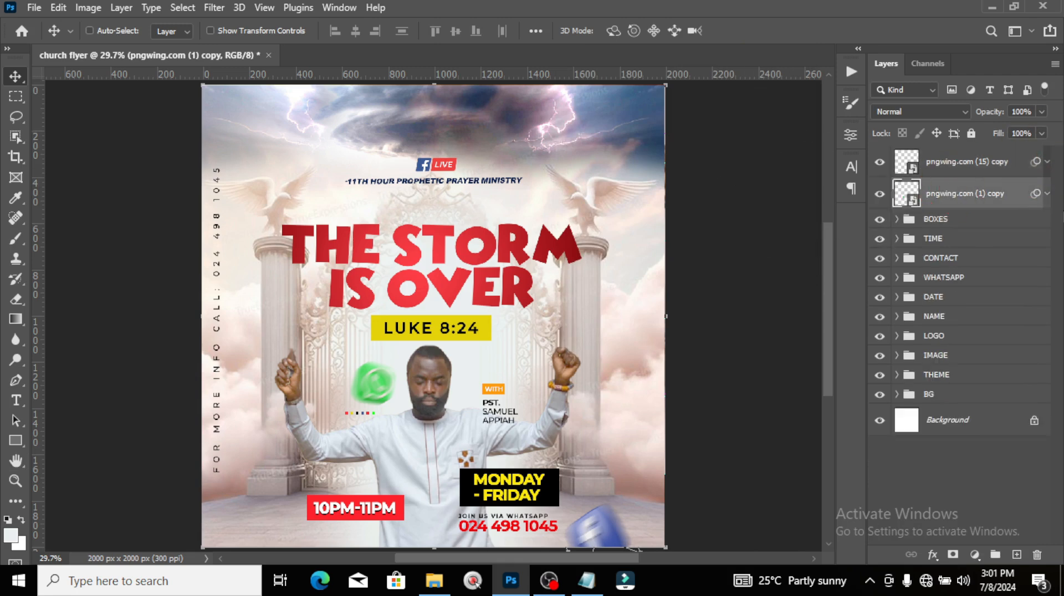
{"action": "key", "text": "shift+Left"}
{"action": "key", "text": "shift+Left"}
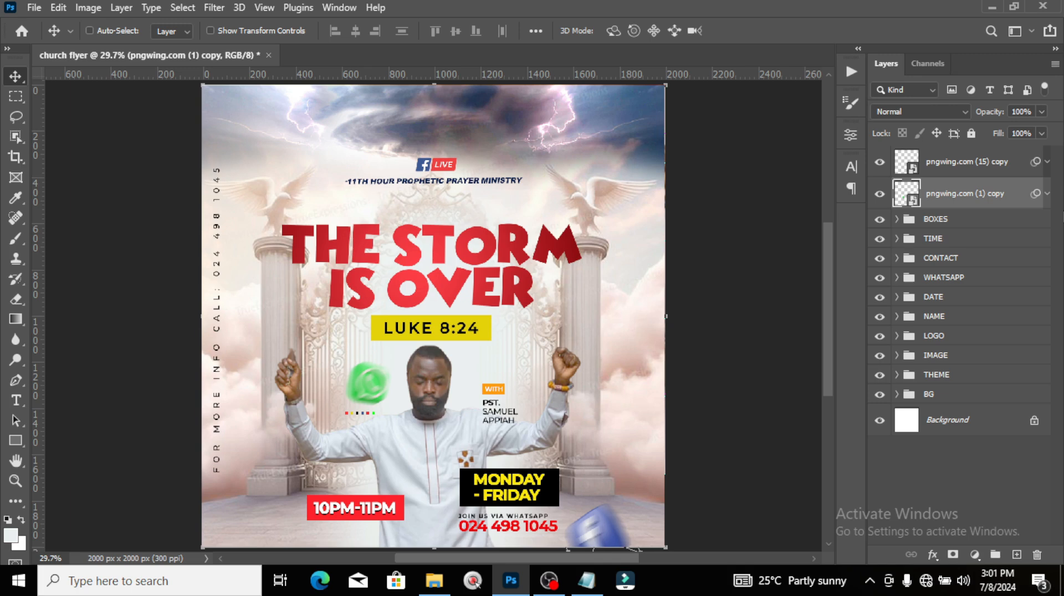
{"action": "left_click", "coordinate": [942, 222]}
{"action": "left_click_drag", "start_coordinate": [358, 427], "coordinate": [372, 483]}
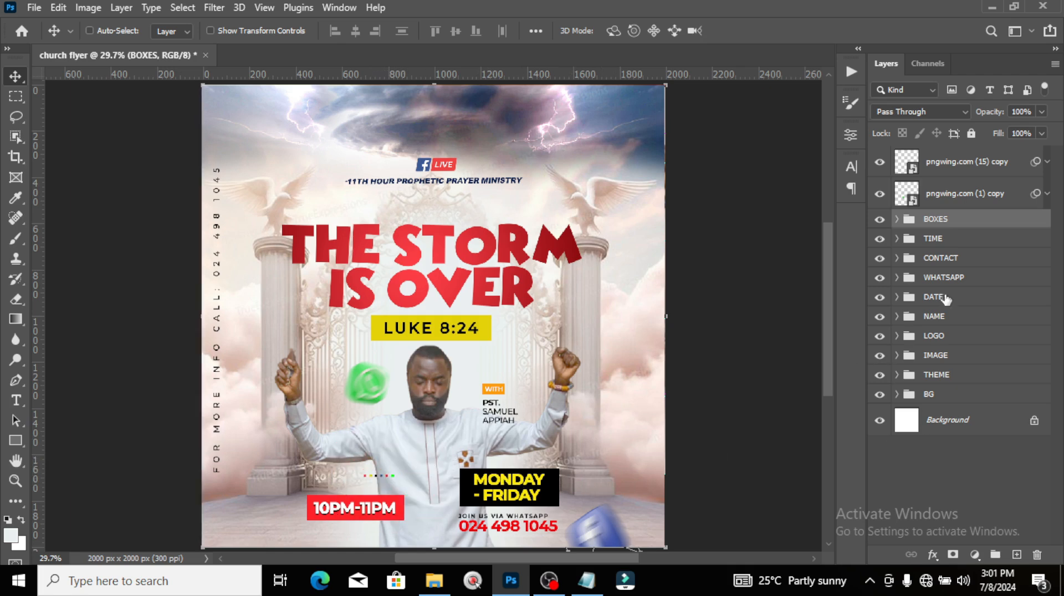
Step: Group the two icon layers as '3D' and stamp a merged copy of all visible layers
{"action": "left_click", "coordinate": [943, 162]}
{"action": "left_click", "coordinate": [942, 195], "text": "shift"}
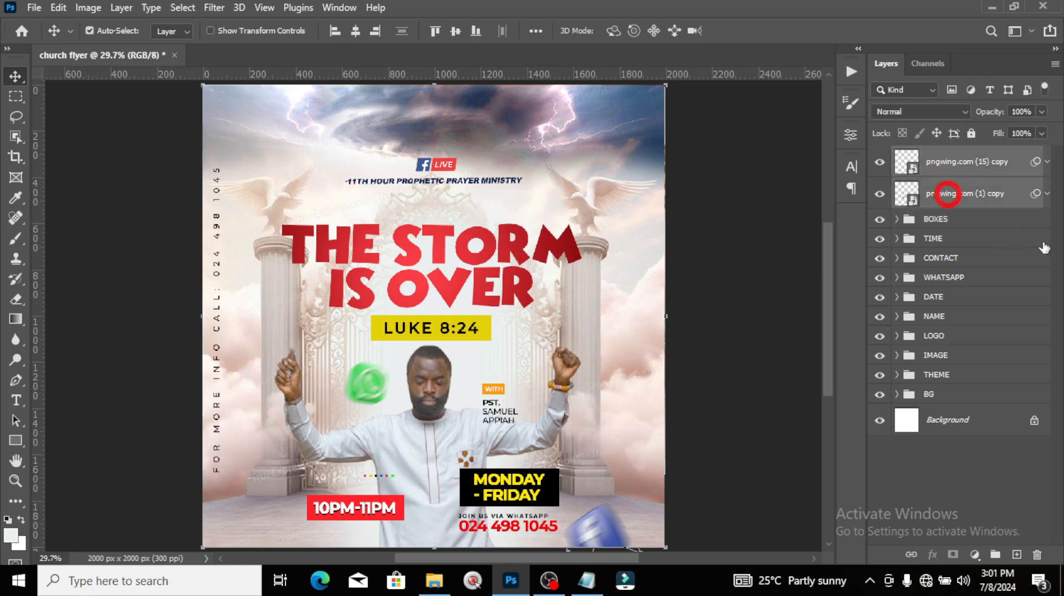
{"action": "key", "text": "ctrl+g"}
{"action": "double_click", "coordinate": [935, 155]}
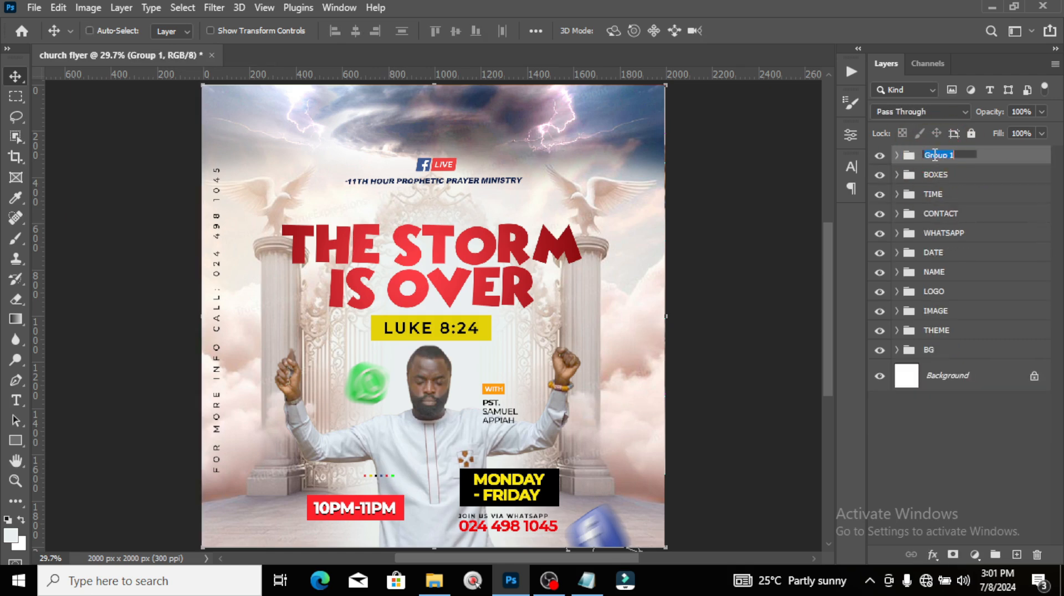
{"action": "type", "text": "3D"}
{"action": "key", "text": "Return"}
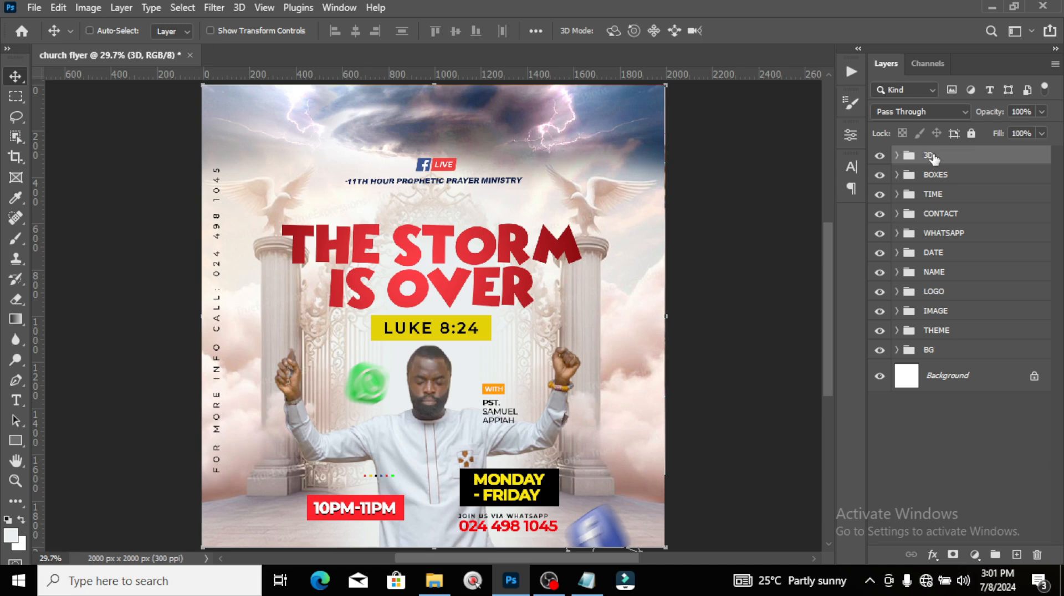
{"action": "key", "text": "ctrl+alt+shift+e"}
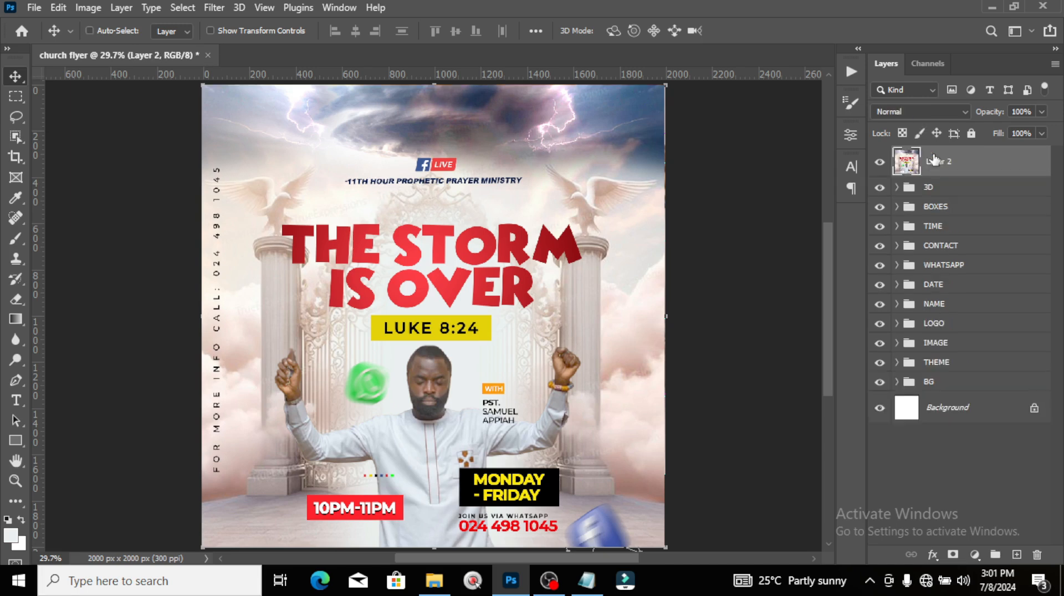
Step: Convert the merged Layer 2 to a smart object and open the Camera Raw Filter
{"action": "right_click", "coordinate": [949, 162]}
{"action": "left_click", "coordinate": [806, 211]}
{"action": "left_click", "coordinate": [220, 8]}
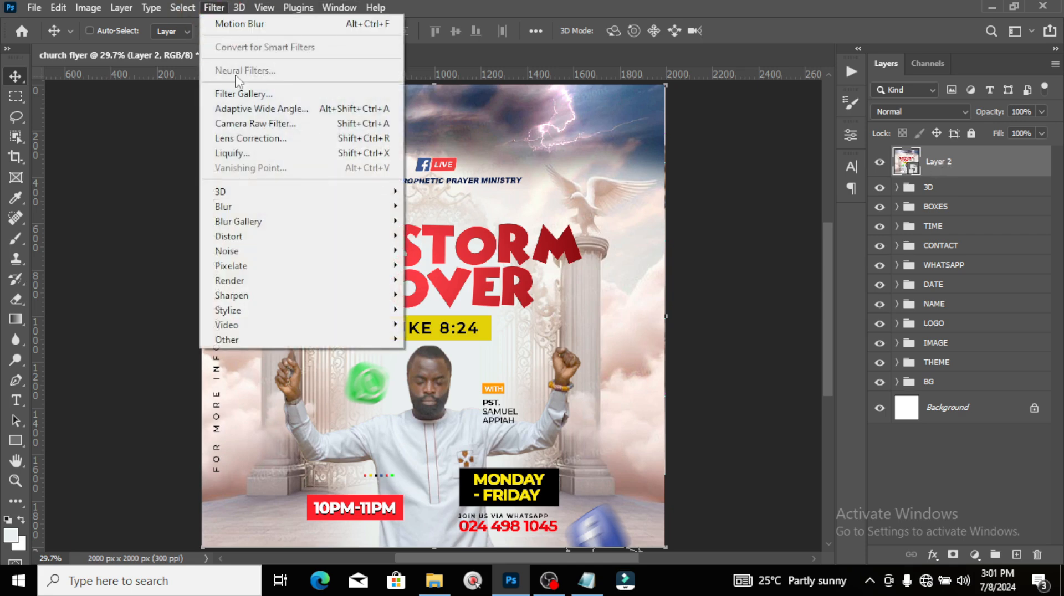
{"action": "left_click", "coordinate": [249, 124]}
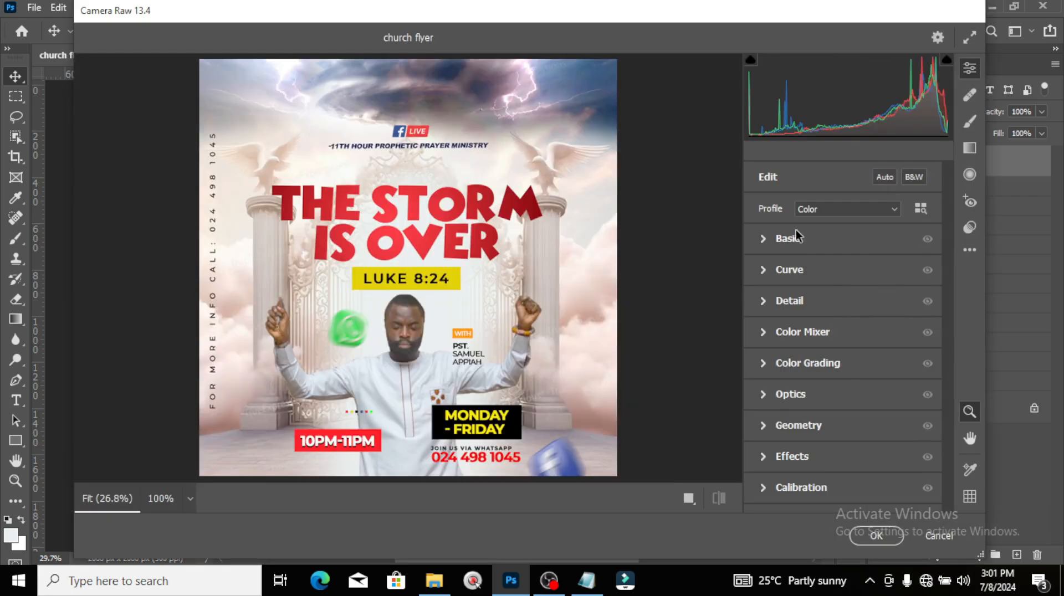
Step: In Basic, warm the temperature to +8 and boost contrast, vibrance and other tone sliders
{"action": "left_click", "coordinate": [763, 240]}
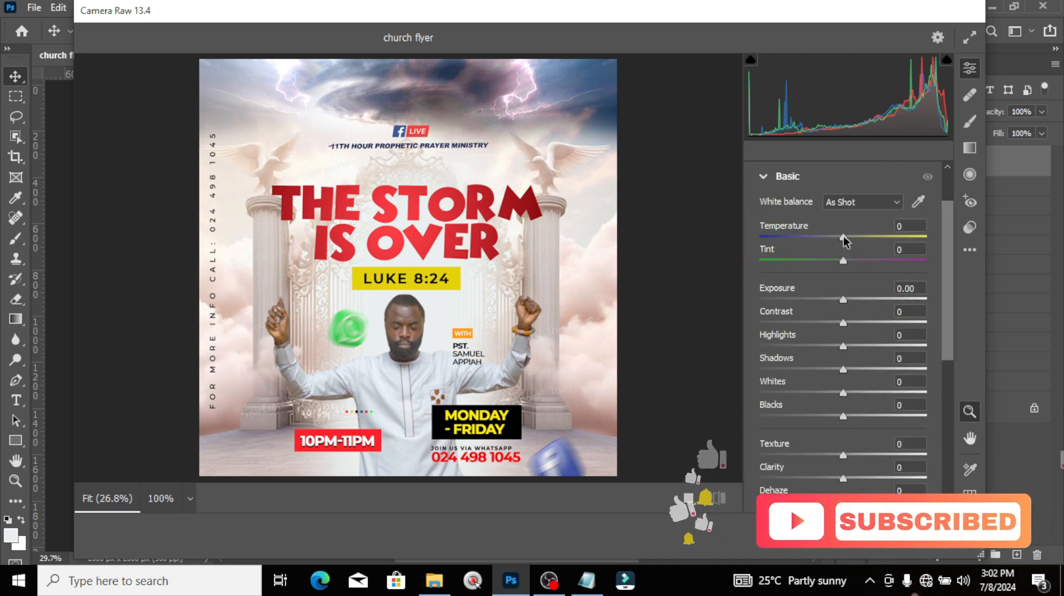
{"action": "left_click_drag", "start_coordinate": [843, 236], "coordinate": [850, 237]}
{"action": "left_click_drag", "start_coordinate": [843, 322], "coordinate": [862, 323]}
{"action": "left_click_drag", "start_coordinate": [843, 346], "coordinate": [856, 345]}
{"action": "left_click_drag", "start_coordinate": [843, 416], "coordinate": [858, 416]}
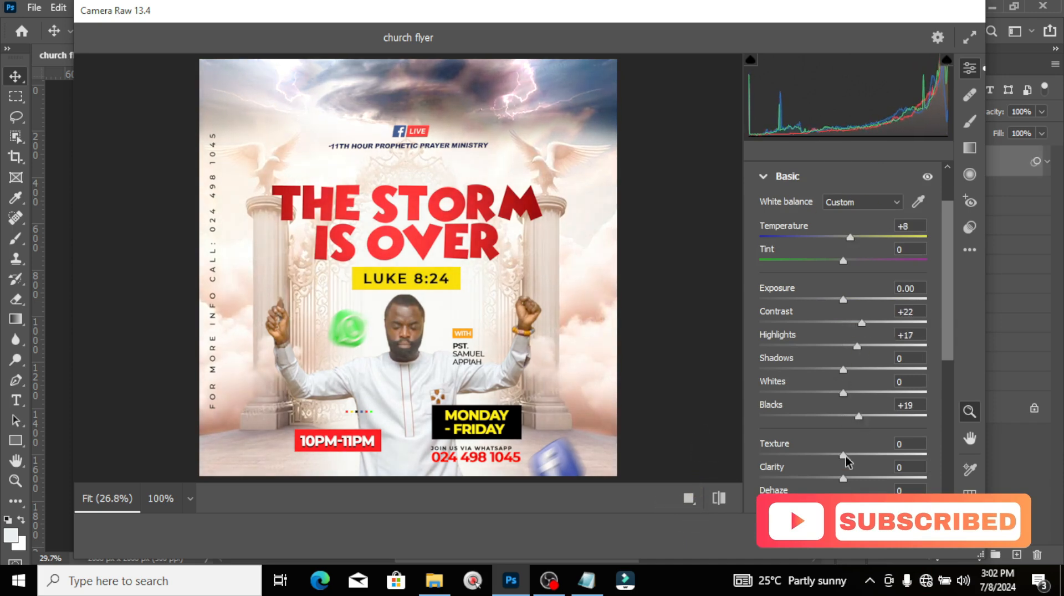
{"action": "left_click_drag", "start_coordinate": [842, 456], "coordinate": [863, 455]}
{"action": "scroll", "coordinate": [948, 390], "scroll_direction": "down", "scroll_amount": 2}
{"action": "left_click_drag", "start_coordinate": [947, 387], "coordinate": [947, 434]}
{"action": "left_click_drag", "start_coordinate": [843, 380], "coordinate": [871, 381]}
{"action": "left_click_drag", "start_coordinate": [947, 354], "coordinate": [947, 252]}
Step: Increase sharpening in the Detail panel
{"action": "left_click", "coordinate": [763, 239]}
{"action": "left_click", "coordinate": [763, 301]}
{"action": "left_click_drag", "start_coordinate": [760, 338], "coordinate": [806, 341]}
{"action": "left_click", "coordinate": [763, 301]}
Step: In the Color Mixer, raise yellow saturation to +37 and adjust the green and blue ranges
{"action": "left_click", "coordinate": [769, 332]}
{"action": "left_click_drag", "start_coordinate": [948, 311], "coordinate": [948, 365]}
{"action": "left_click", "coordinate": [842, 281]}
{"action": "left_click", "coordinate": [800, 307]}
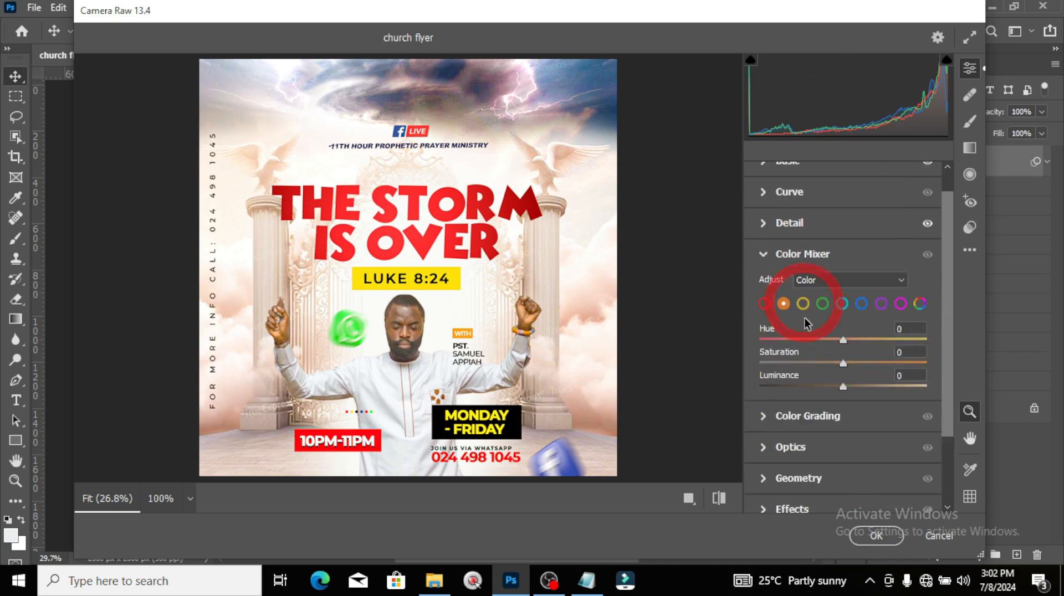
{"action": "scroll", "coordinate": [807, 323], "scroll_direction": "up", "scroll_amount": 1}
{"action": "left_click", "coordinate": [803, 331]}
{"action": "mouse_move", "coordinate": [842, 391]}
{"action": "left_mouse_down"}
{"action": "mouse_move", "coordinate": [881, 391]}
{"action": "mouse_move", "coordinate": [860, 393]}
{"action": "left_mouse_up"}
{"action": "left_click", "coordinate": [823, 332]}
{"action": "left_click", "coordinate": [861, 331]}
{"action": "left_click", "coordinate": [764, 282]}
Step: Add slight negative lens distortion and light grain, then apply the Camera Raw grade
{"action": "left_click", "coordinate": [772, 396]}
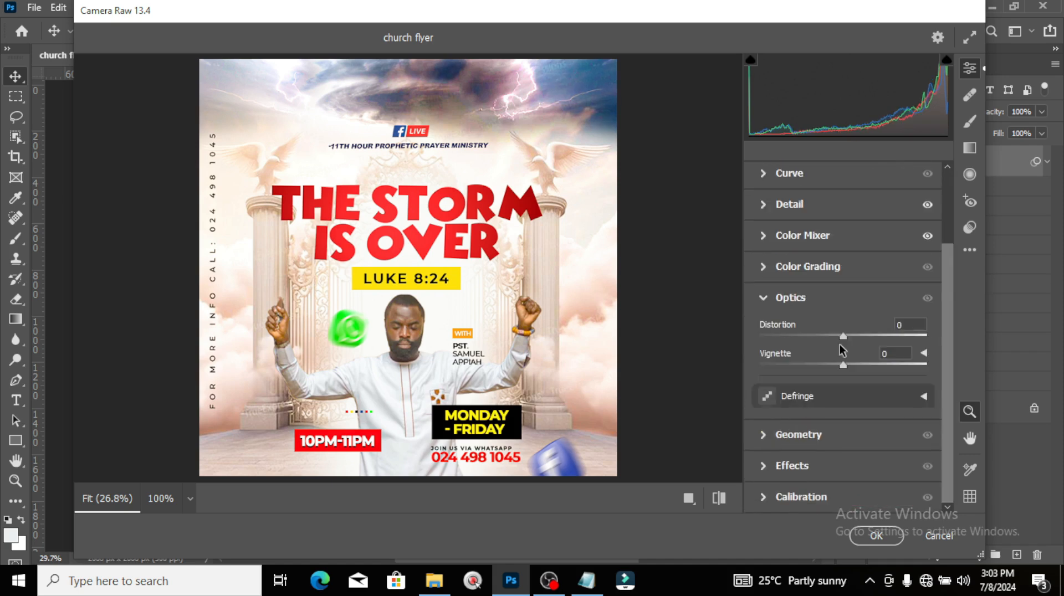
{"action": "left_click_drag", "start_coordinate": [842, 336], "coordinate": [830, 336]}
{"action": "left_click", "coordinate": [763, 297]}
{"action": "left_click", "coordinate": [764, 456]}
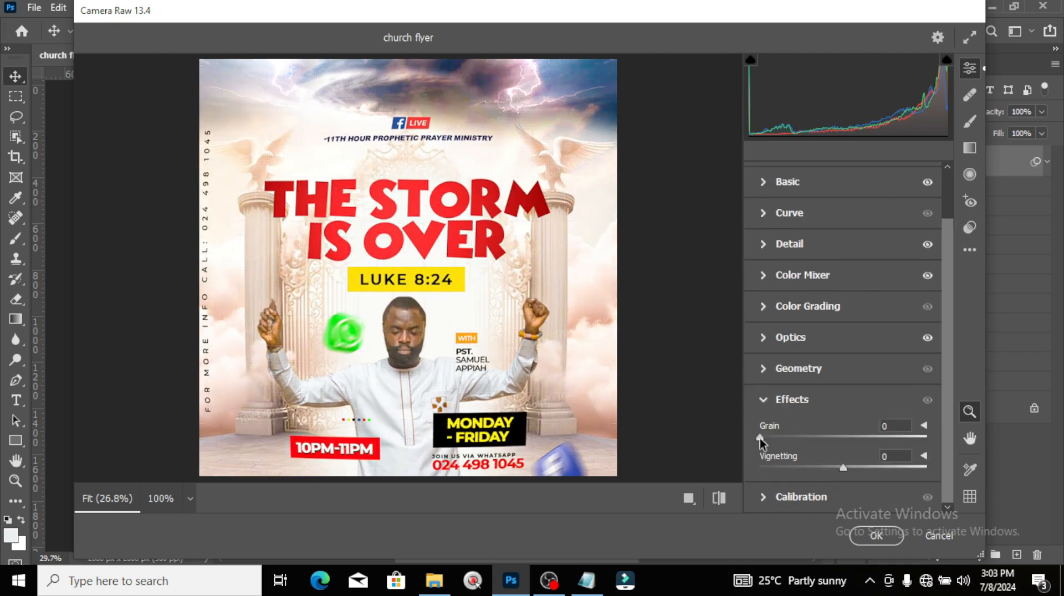
{"action": "left_click", "coordinate": [878, 536]}
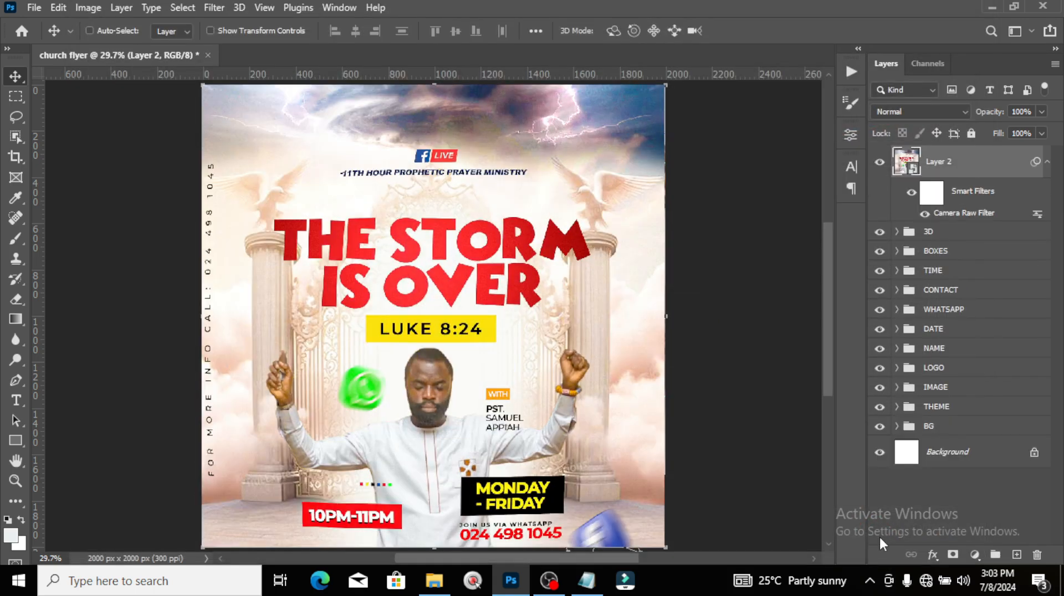
Step: Paint a soft pale peach brush stroke on a new empty layer
{"action": "left_click", "coordinate": [1046, 164]}
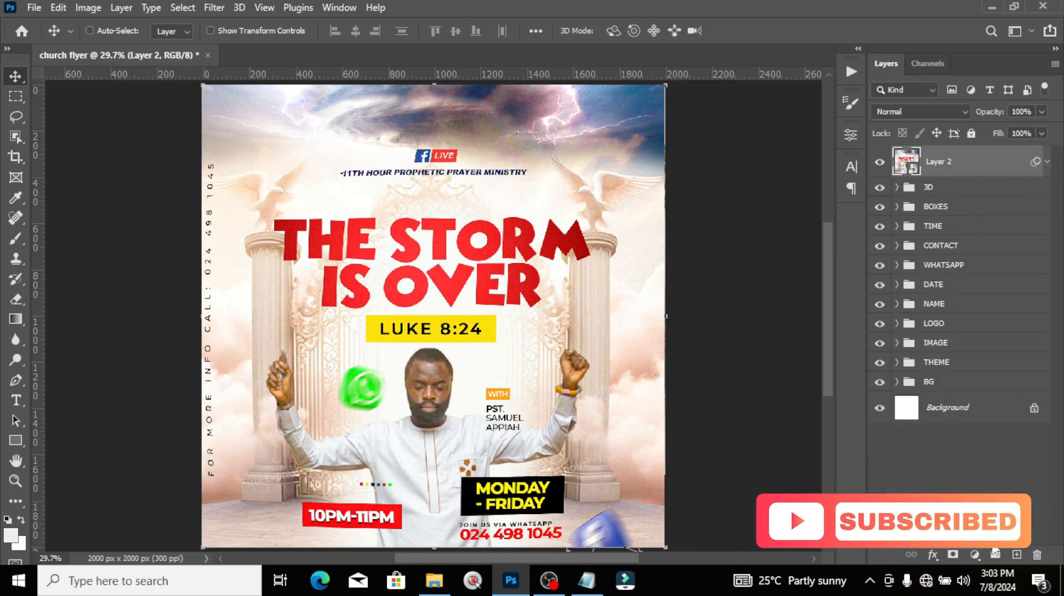
{"action": "left_click", "coordinate": [1016, 554]}
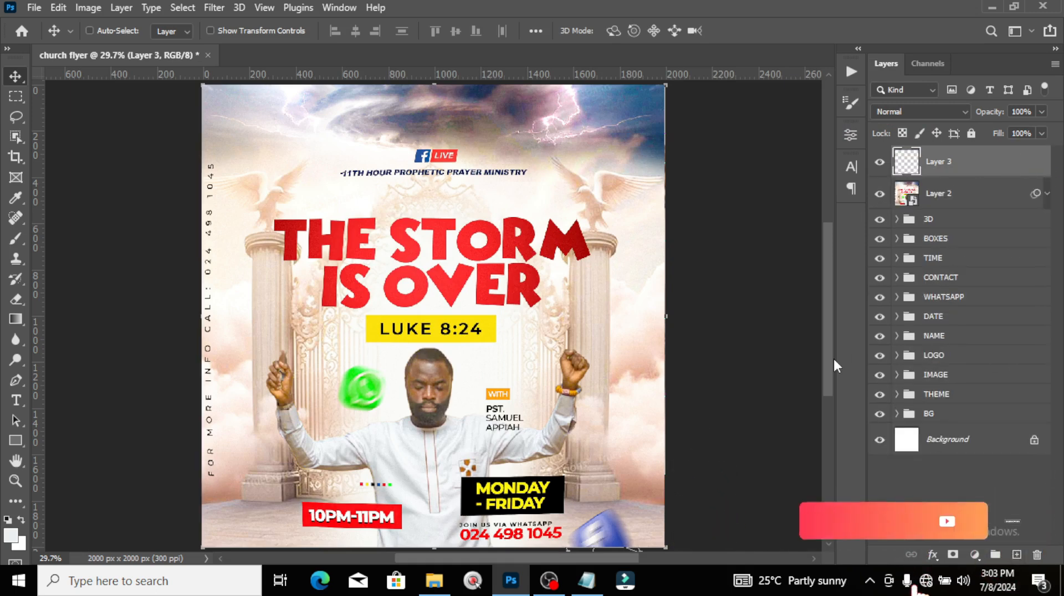
{"action": "key", "text": "b"}
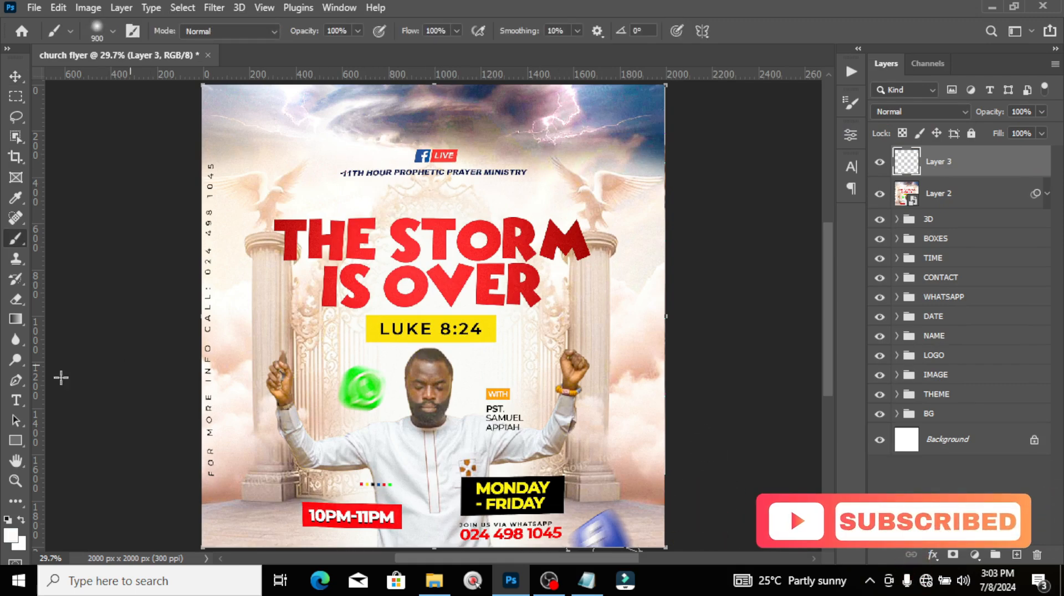
{"action": "left_click", "coordinate": [11, 535]}
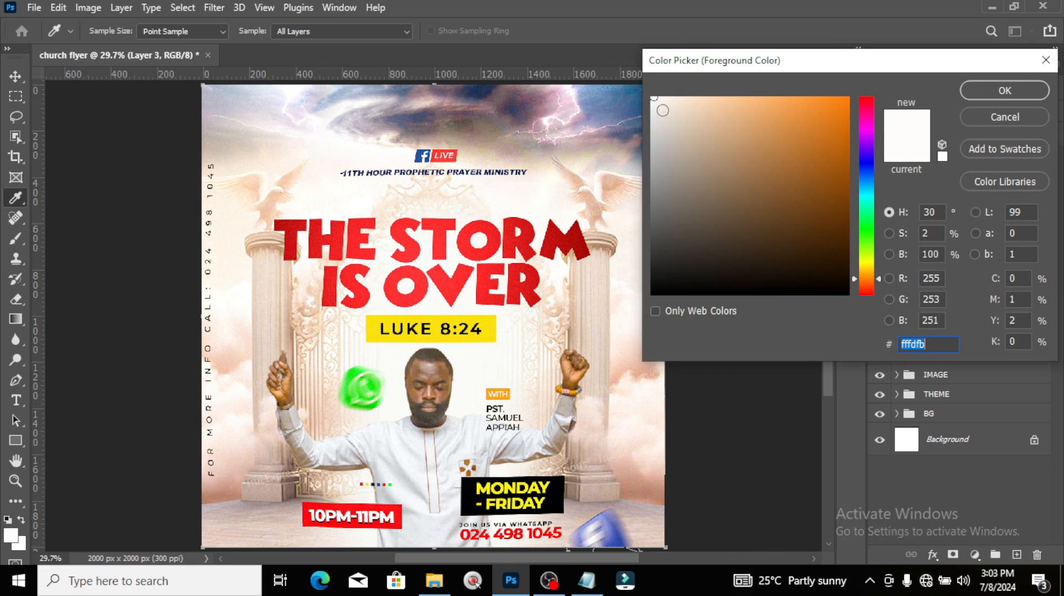
{"action": "left_click", "coordinate": [667, 105]}
{"action": "left_click", "coordinate": [1004, 90]}
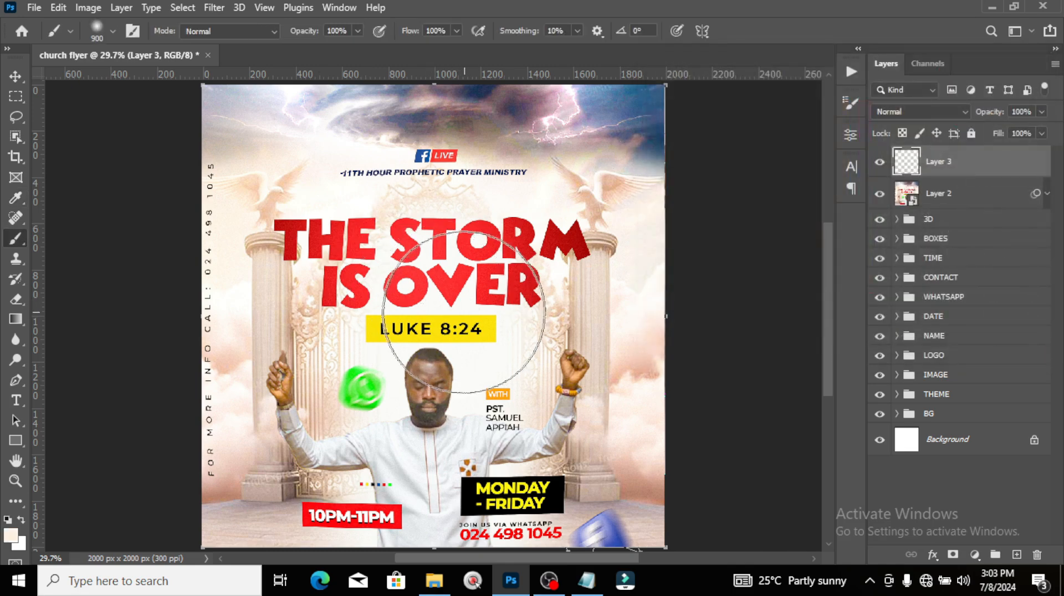
{"action": "left_click_drag", "start_coordinate": [462, 302], "coordinate": [465, 333]}
Step: Set the glow layer to Linear Dodge (Add), shrink it to about 36% and shift it right
{"action": "left_click", "coordinate": [919, 111]}
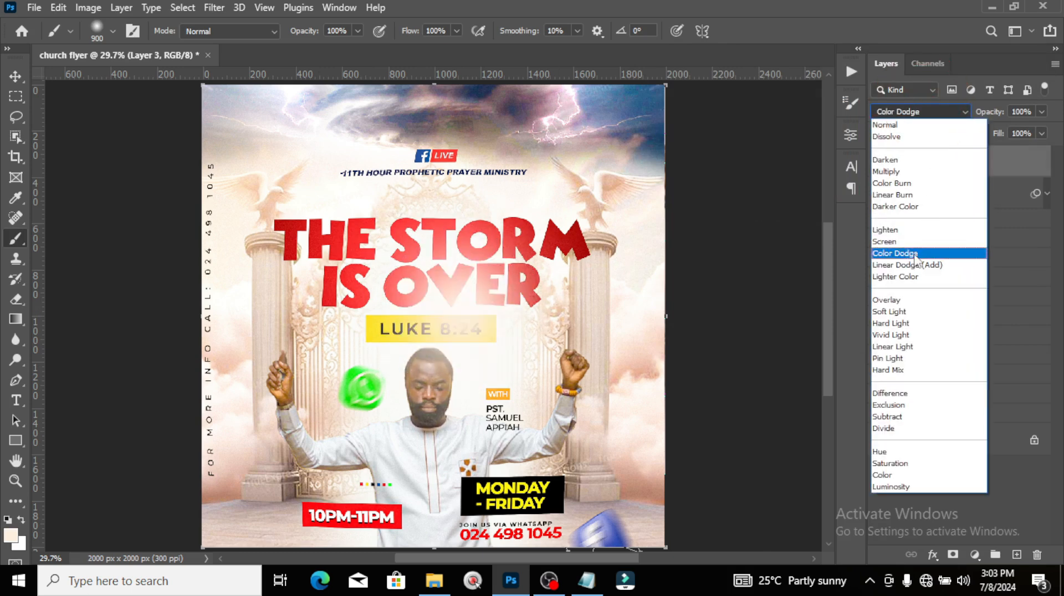
{"action": "left_click", "coordinate": [912, 266]}
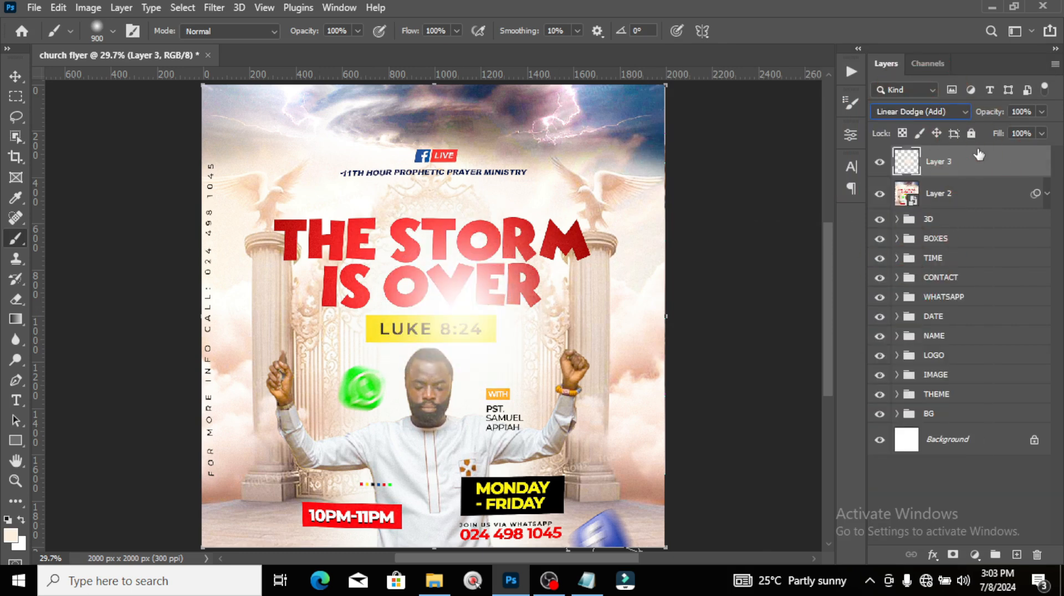
{"action": "key", "text": "ctrl+t"}
{"action": "left_click_drag", "start_coordinate": [626, 484], "coordinate": [543, 352]}
{"action": "left_click_drag", "start_coordinate": [499, 320], "coordinate": [573, 325]}
{"action": "key", "text": "Return"}
Step: Set the glow layer's opacity to 72%
{"action": "key", "text": "b"}
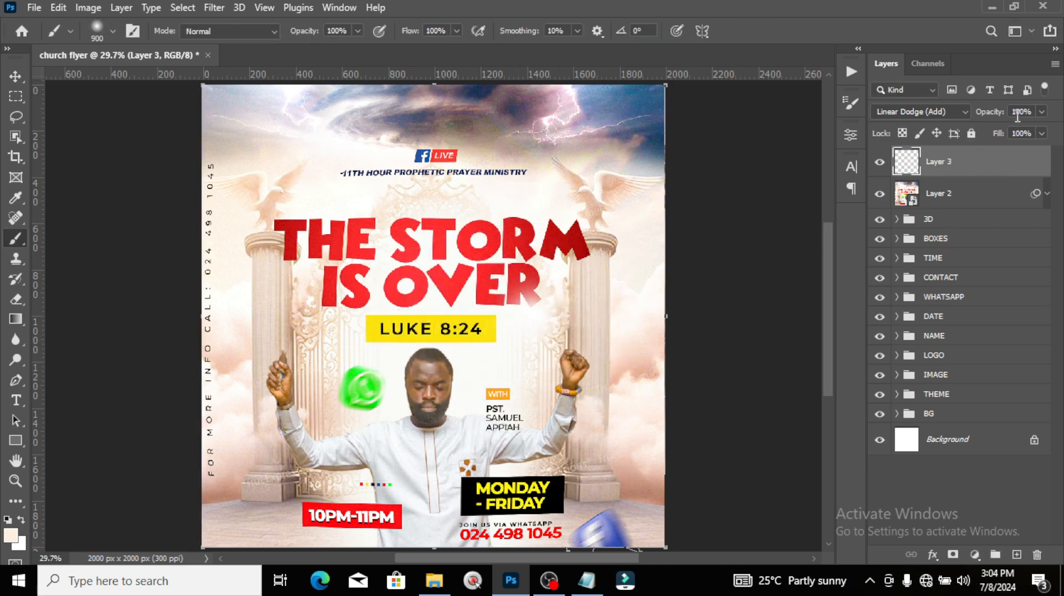
{"action": "left_click", "coordinate": [1043, 110]}
{"action": "left_click_drag", "start_coordinate": [1015, 129], "coordinate": [1006, 125]}
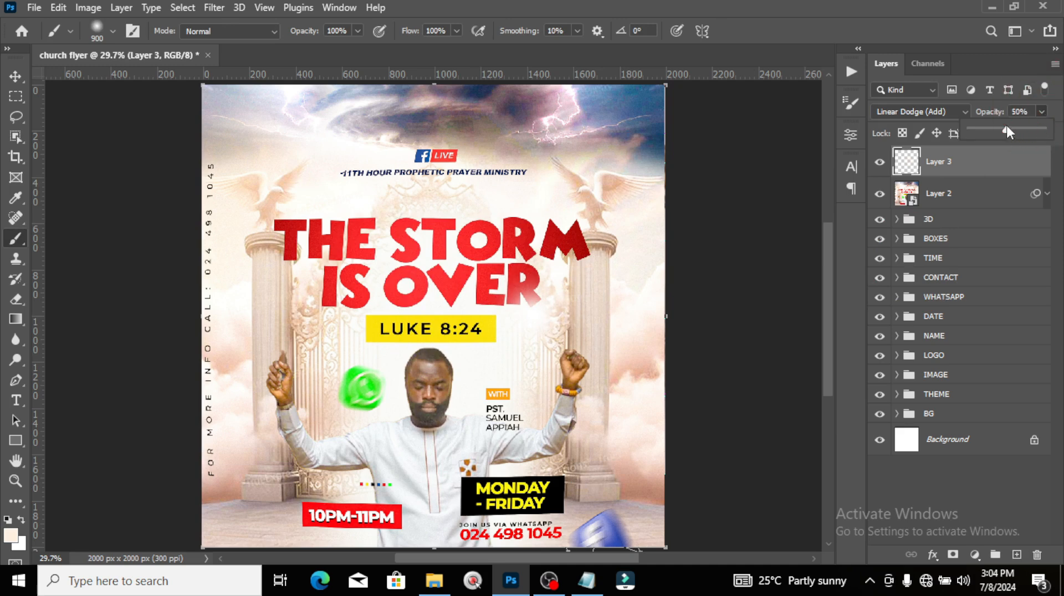
{"action": "left_click", "coordinate": [985, 169]}
{"action": "key", "text": "v"}
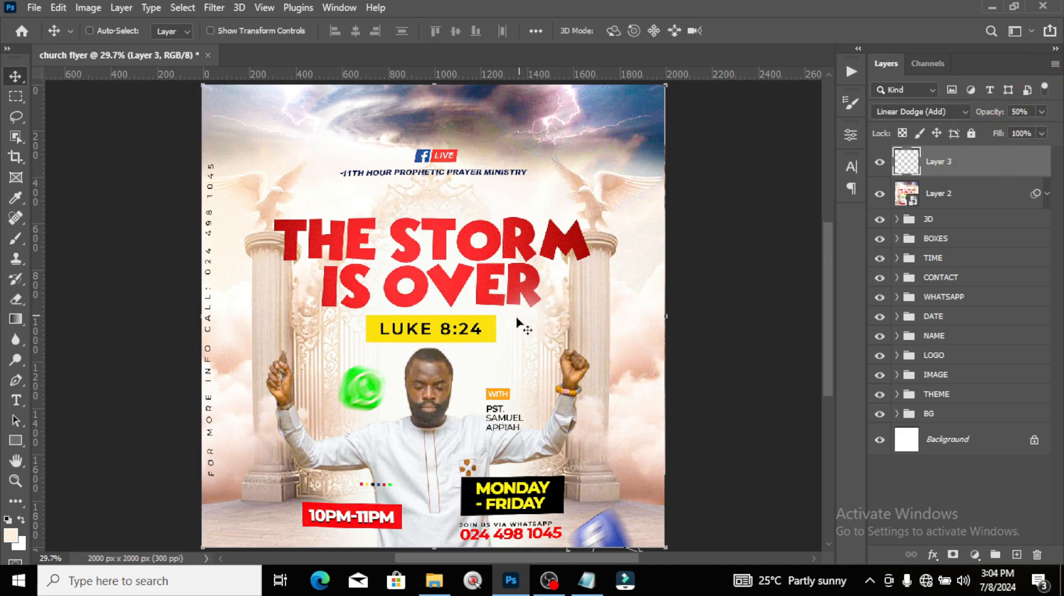
{"action": "left_click", "coordinate": [552, 328]}
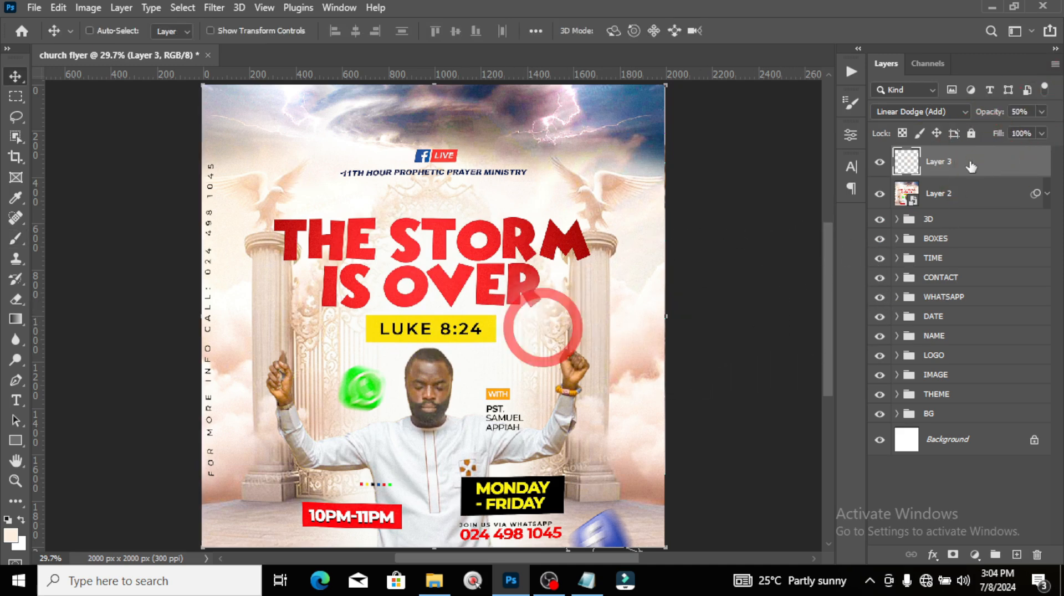
{"action": "left_click", "coordinate": [1041, 111]}
{"action": "left_click_drag", "start_coordinate": [1031, 128], "coordinate": [1032, 127]}
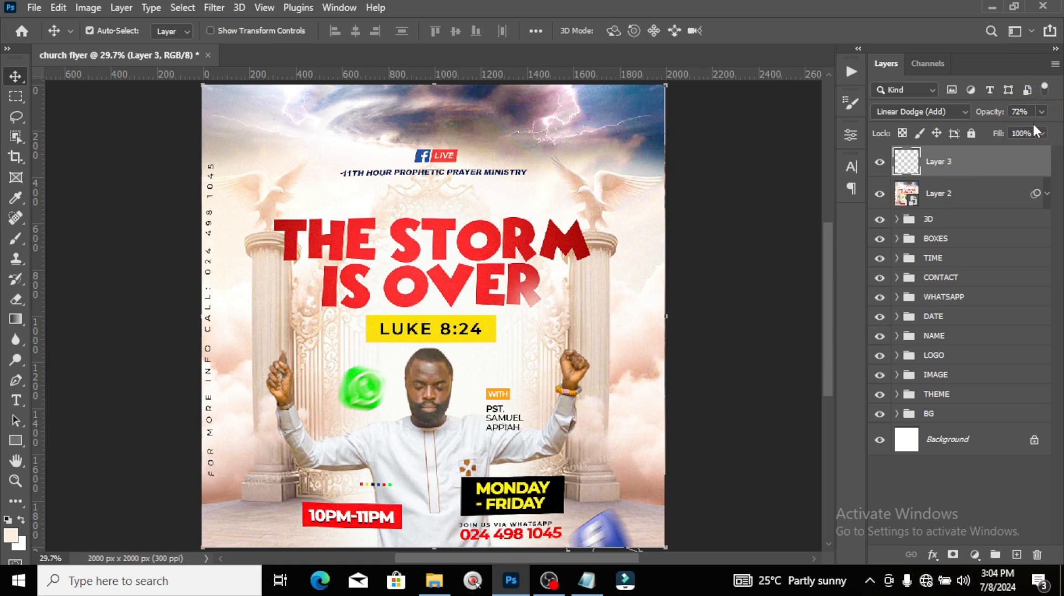
Step: Duplicate the glow flare several times, placing copies over the title's TH and the left arm
{"action": "key", "text": "ctrl+j"}
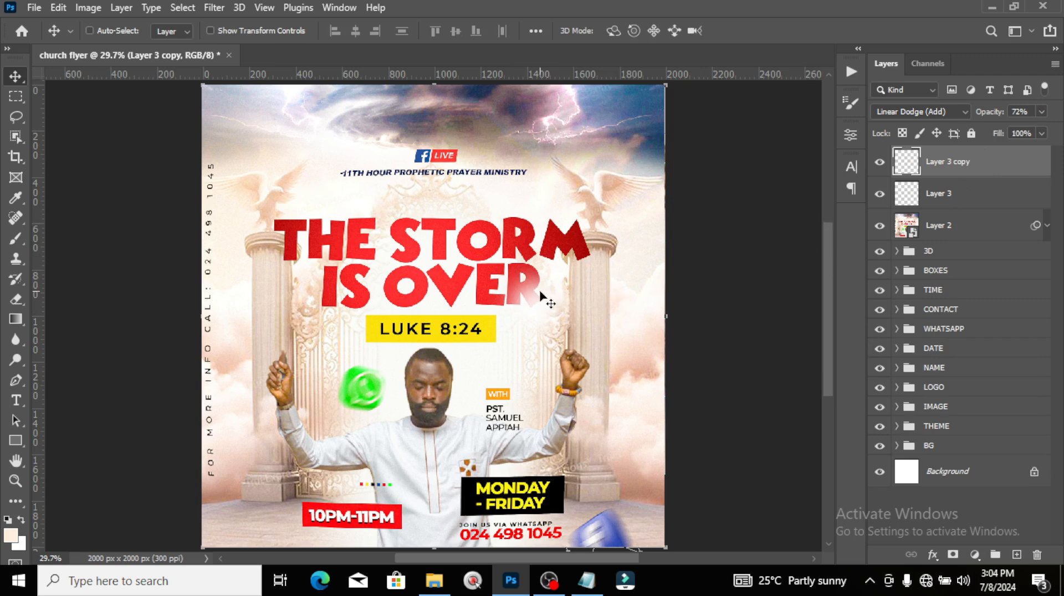
{"action": "left_click_drag", "start_coordinate": [539, 297], "coordinate": [433, 274]}
{"action": "key", "text": "ctrl+j"}
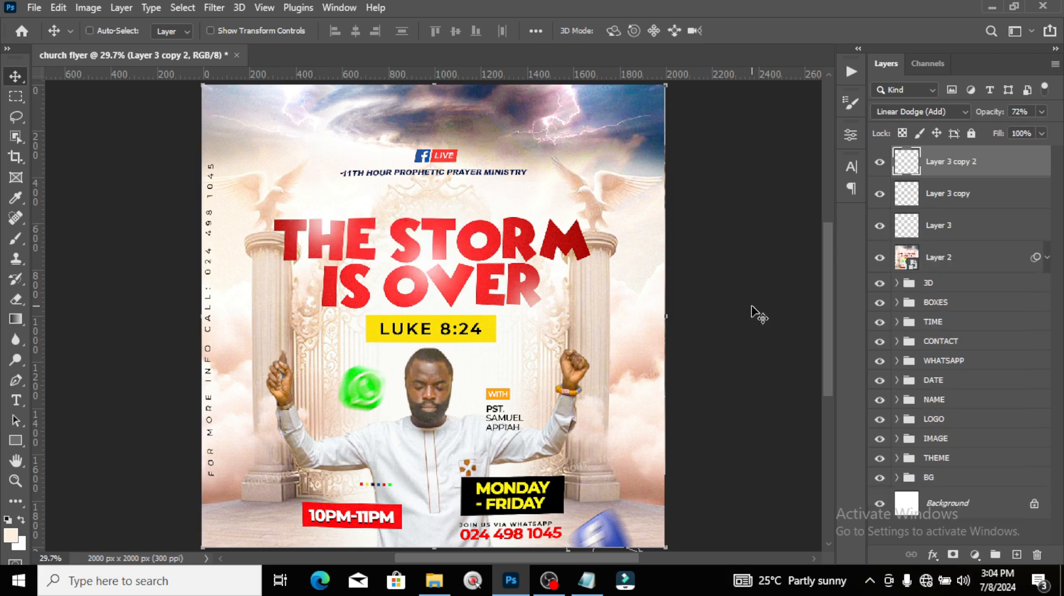
{"action": "key", "text": "ctrl+j"}
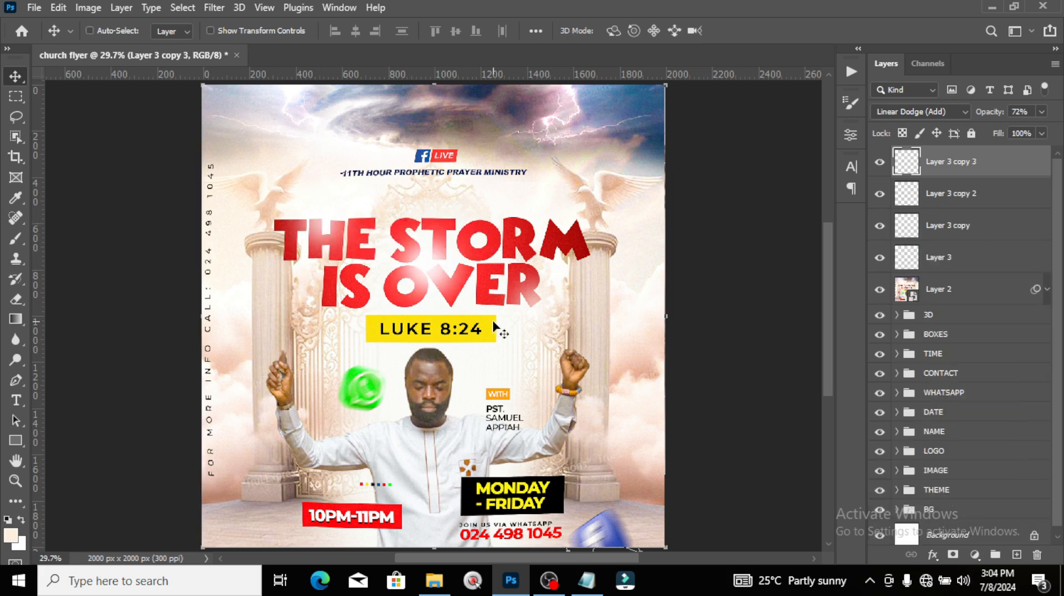
{"action": "left_click_drag", "start_coordinate": [427, 274], "coordinate": [471, 504]}
{"action": "key", "text": "ctrl+j"}
{"action": "key", "text": "ctrl+j"}
{"action": "key", "text": "ctrl+j"}
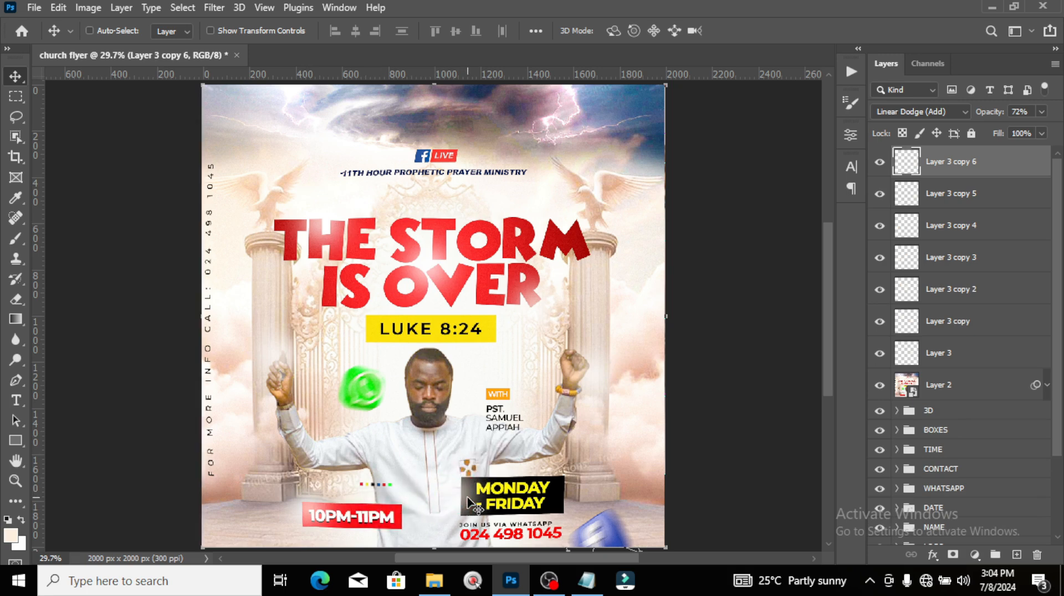
{"action": "key", "text": "ctrl+j"}
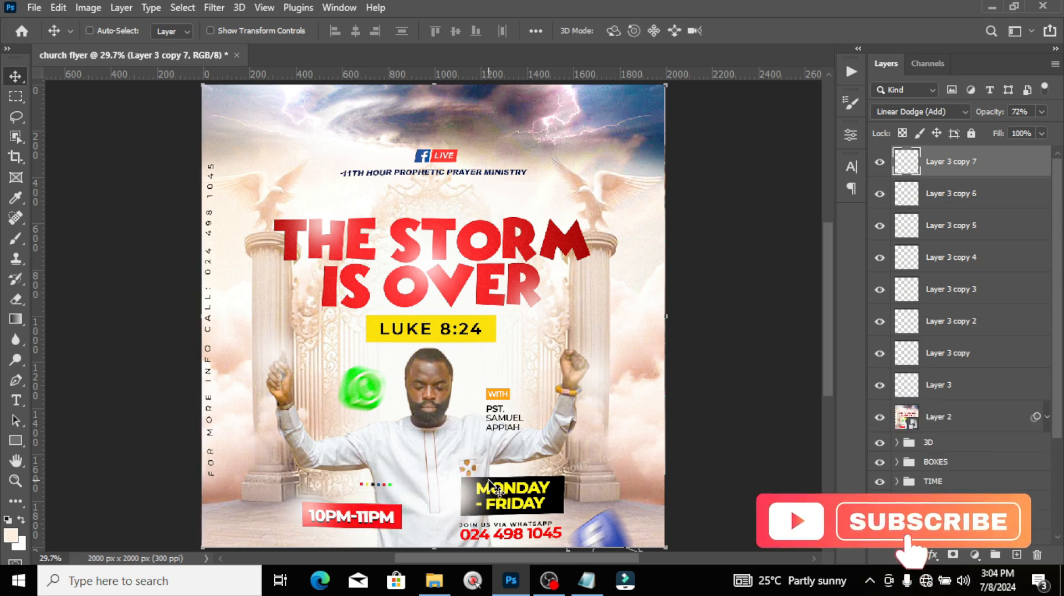
{"action": "left_click_drag", "start_coordinate": [416, 505], "coordinate": [516, 371]}
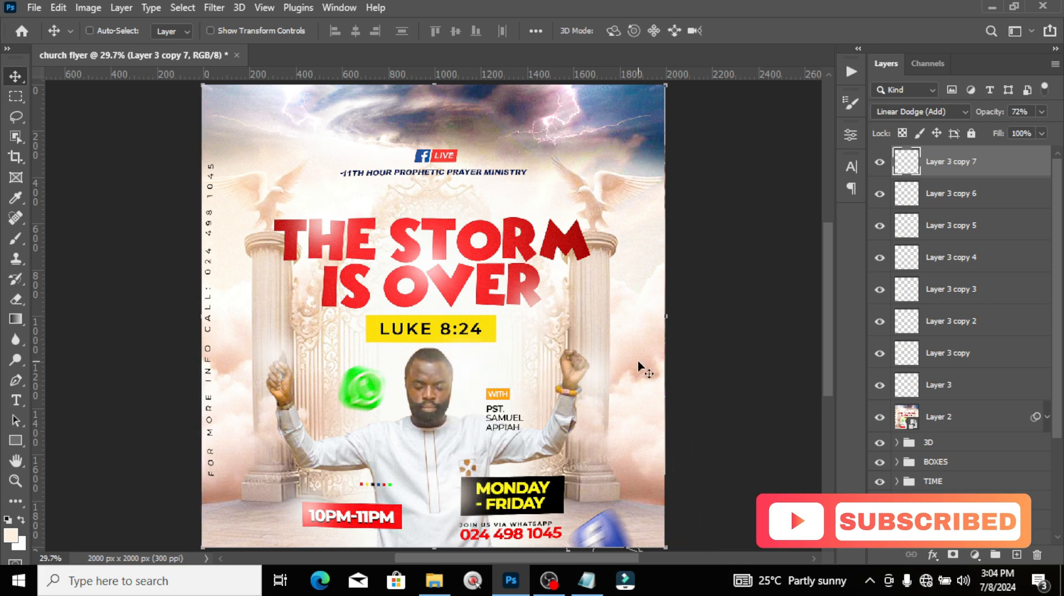
Step: Group all eight flare layers into a group named GLOW
{"action": "left_click", "coordinate": [936, 388], "text": "shift"}
{"action": "key", "text": "ctrl+g"}
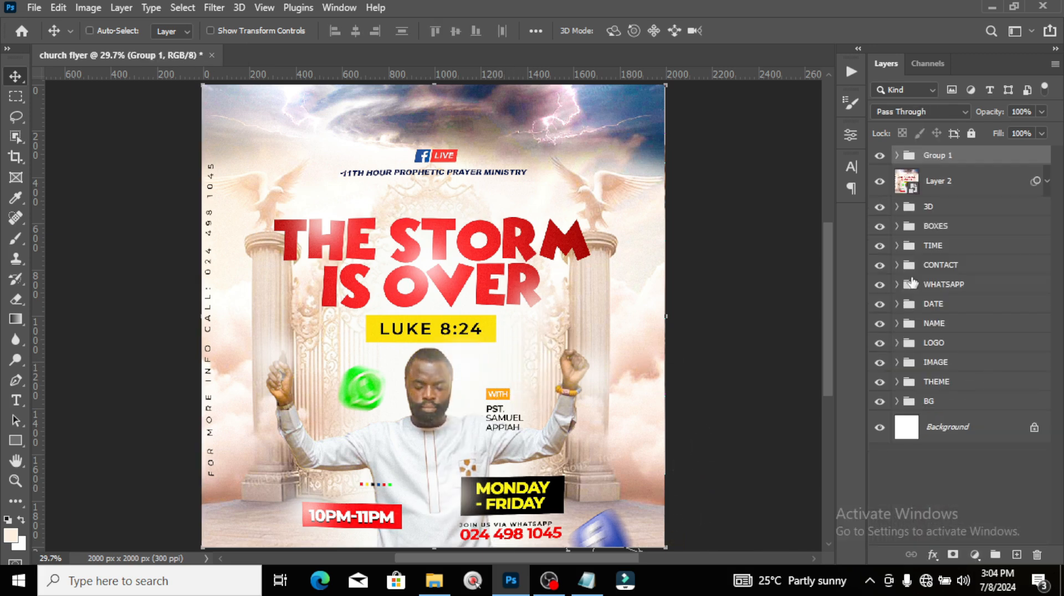
{"action": "double_click", "coordinate": [946, 155]}
{"action": "type", "text": "GLOW"}
{"action": "key", "text": "Return"}
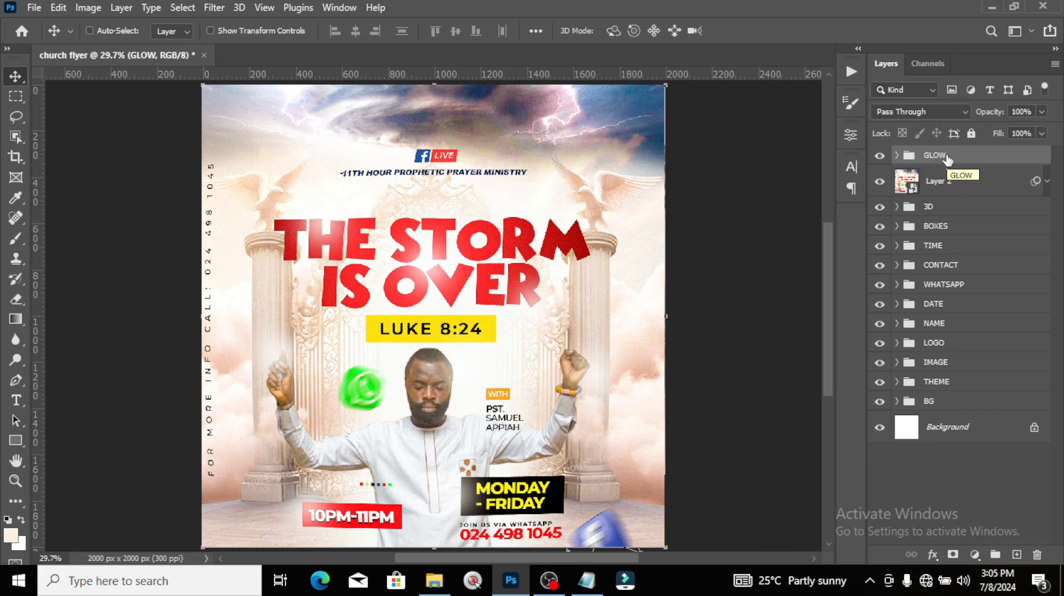